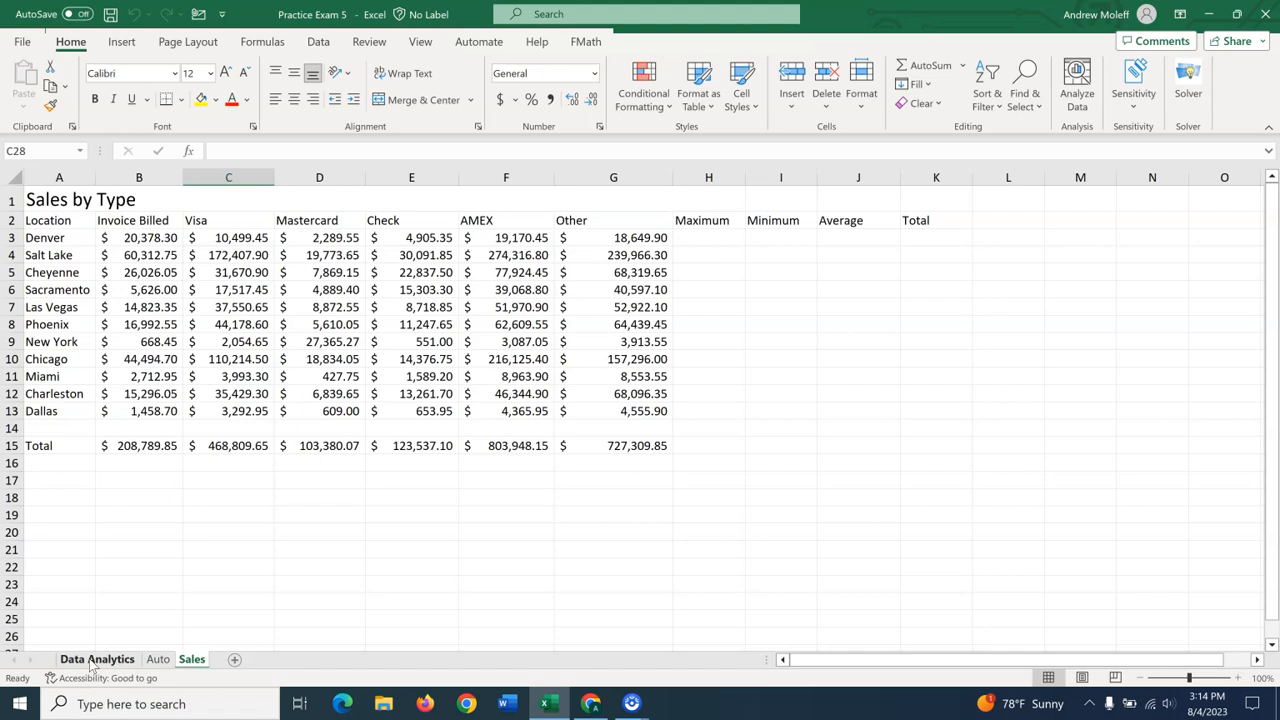
Step: On the Data Analytics sheet, convert the range A2:G20 into a table with headers
left_click(93, 660)
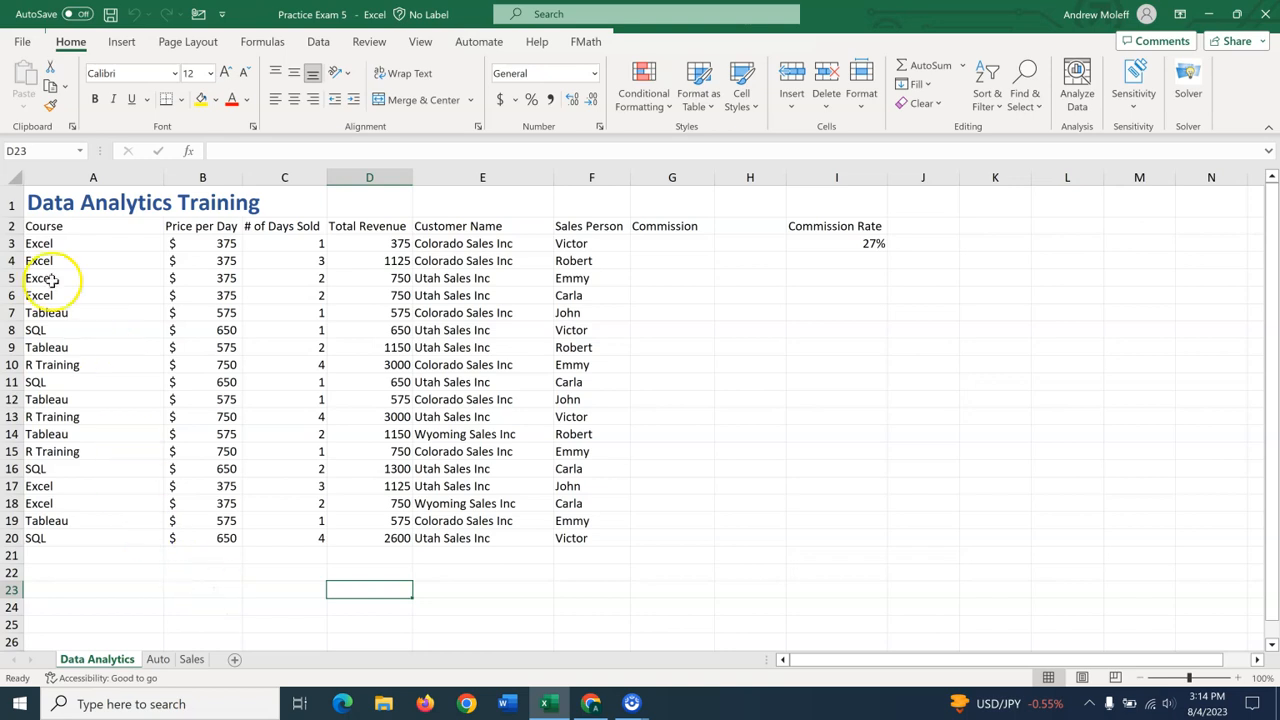
left_click(61, 227)
left_click_drag(61, 227, 675, 535)
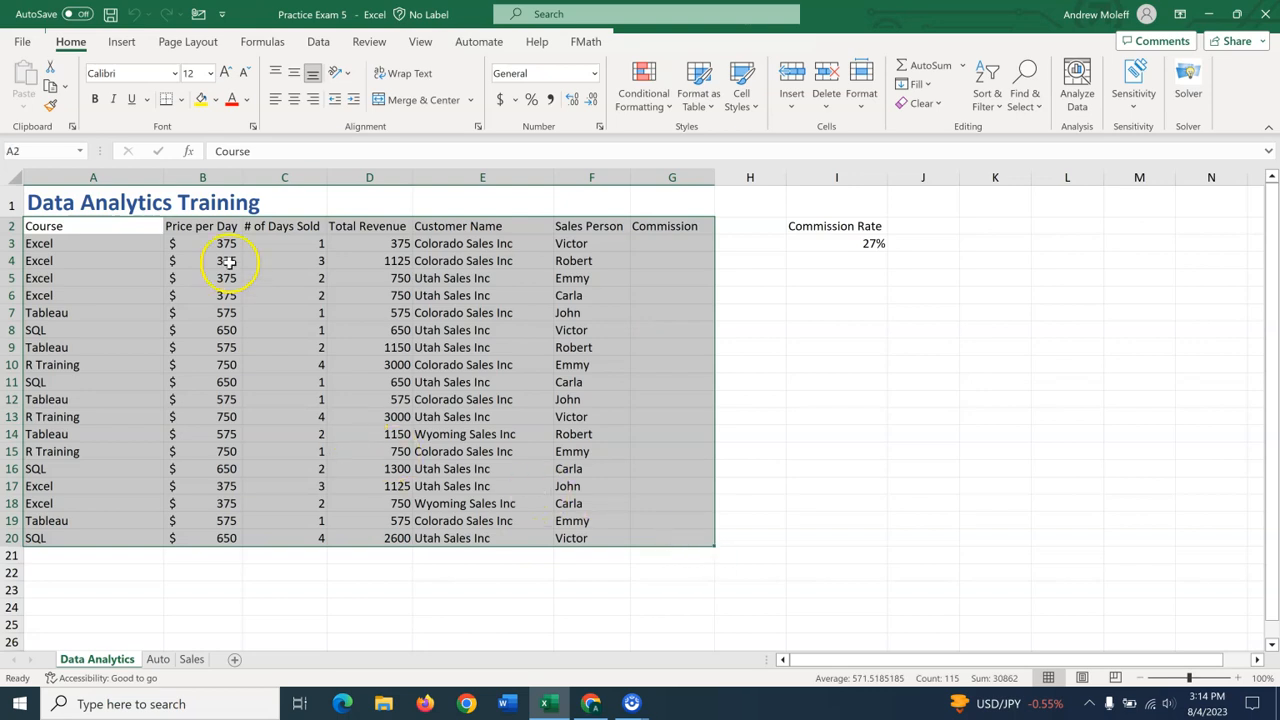
left_click(122, 42)
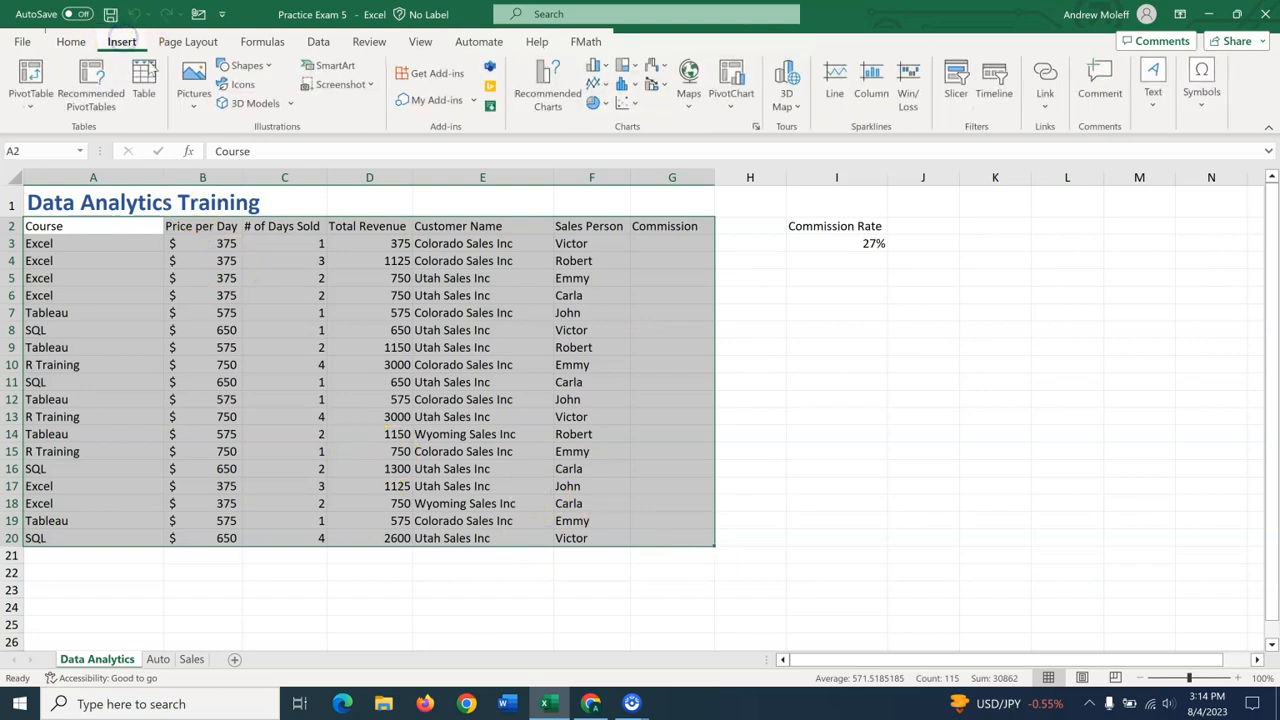
left_click(144, 80)
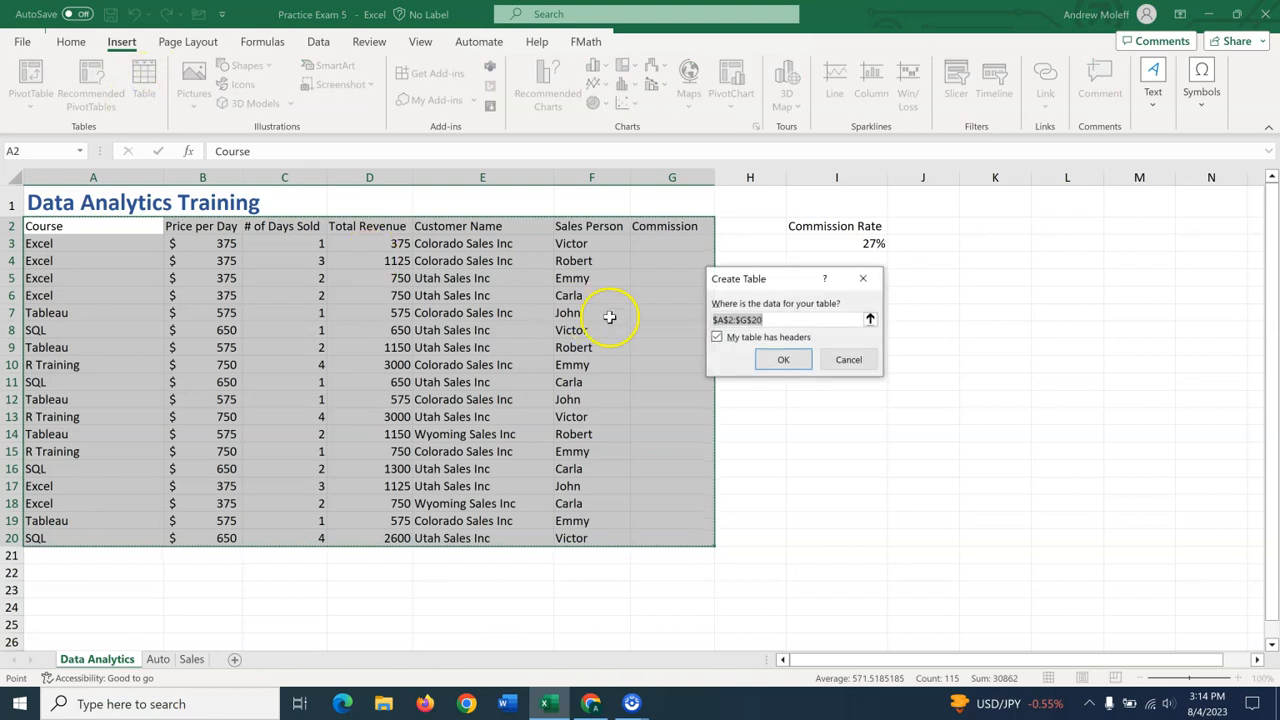
left_click(717, 338)
left_click(717, 338)
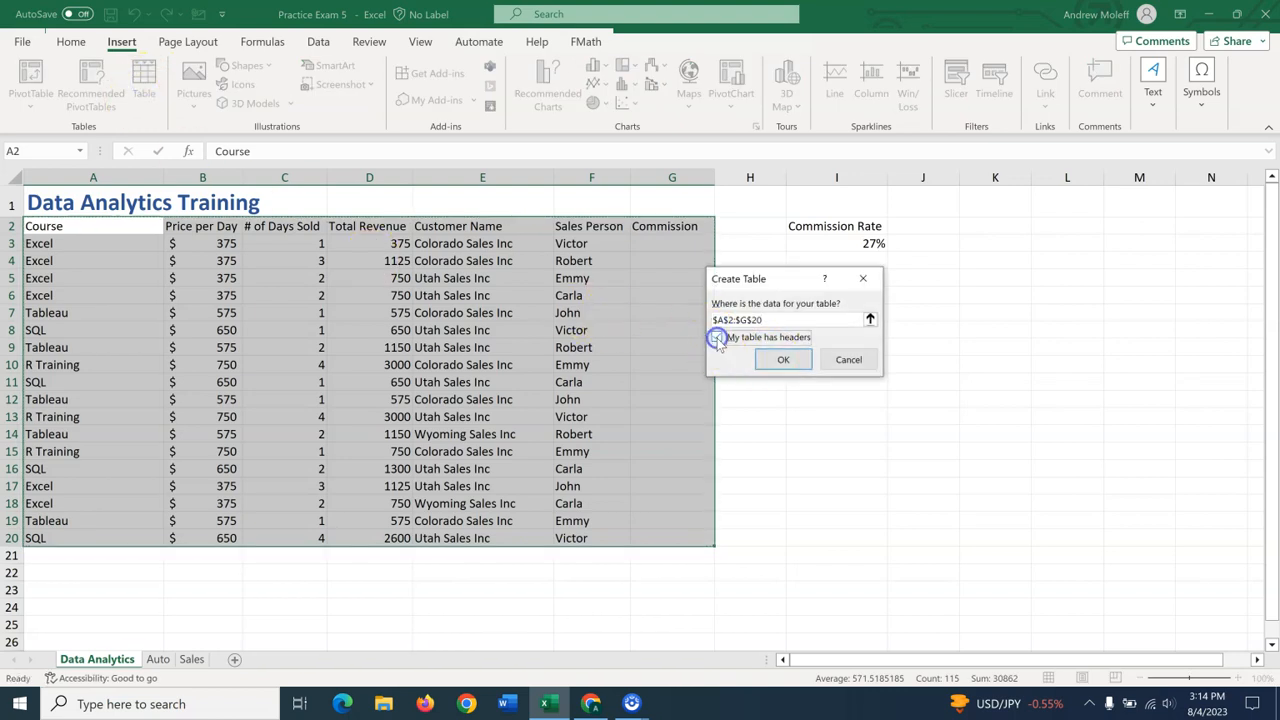
left_click(777, 359)
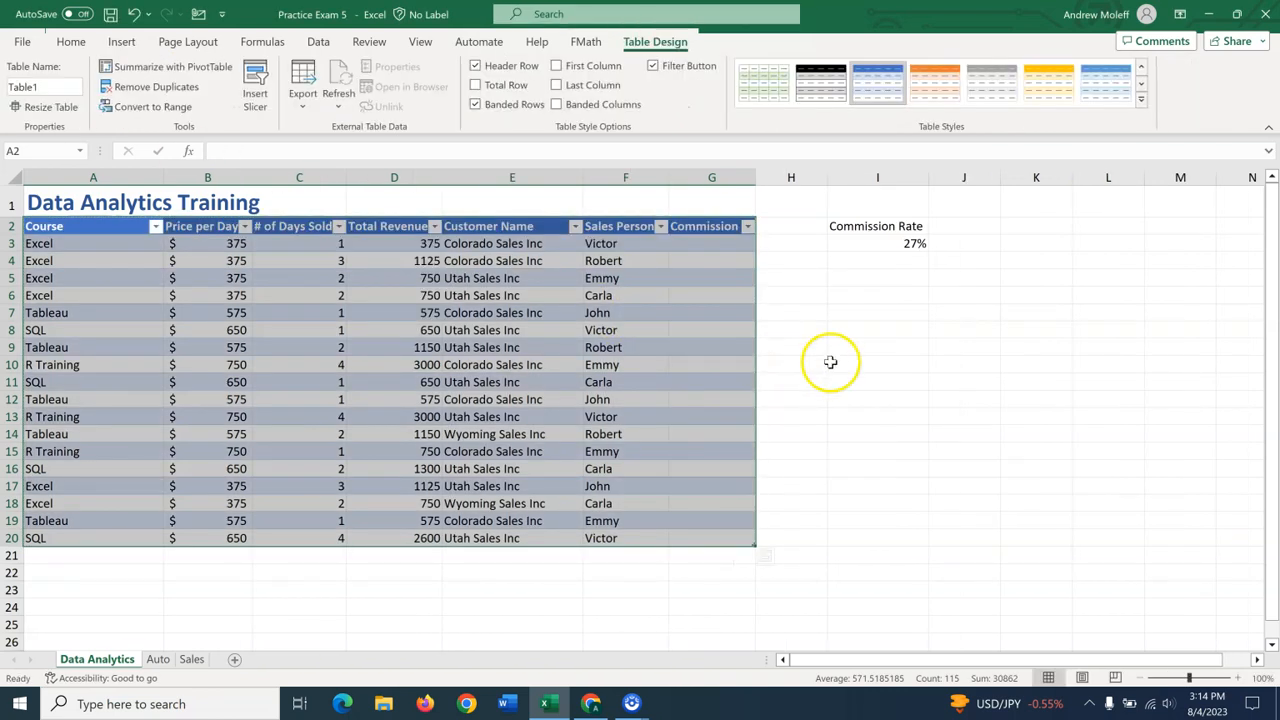
left_click(830, 364)
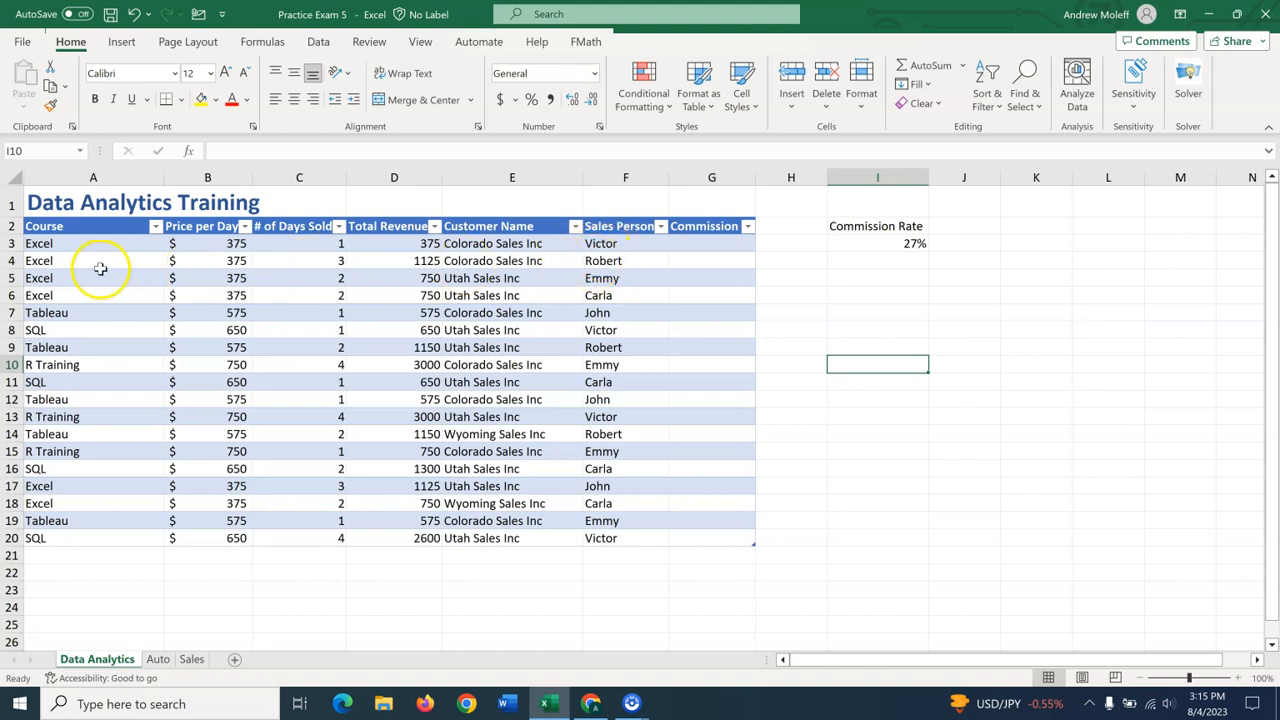
right_click(52, 245)
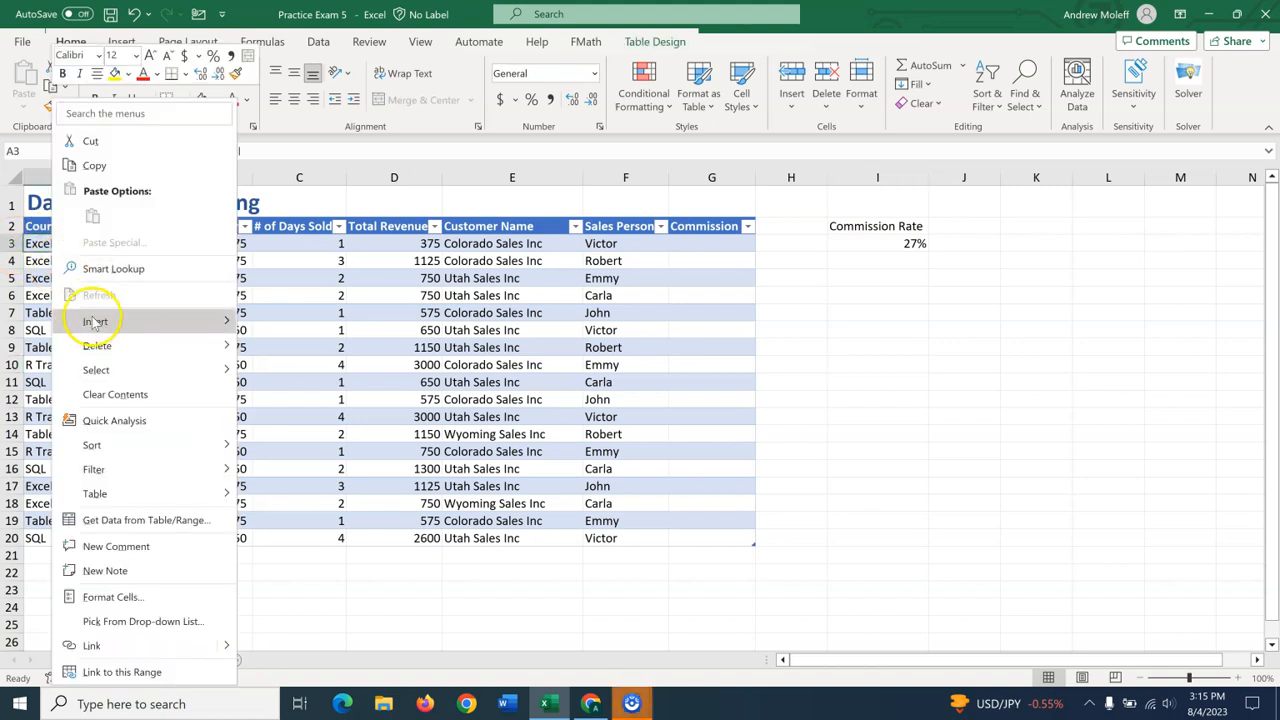
mouse_move(100, 328)
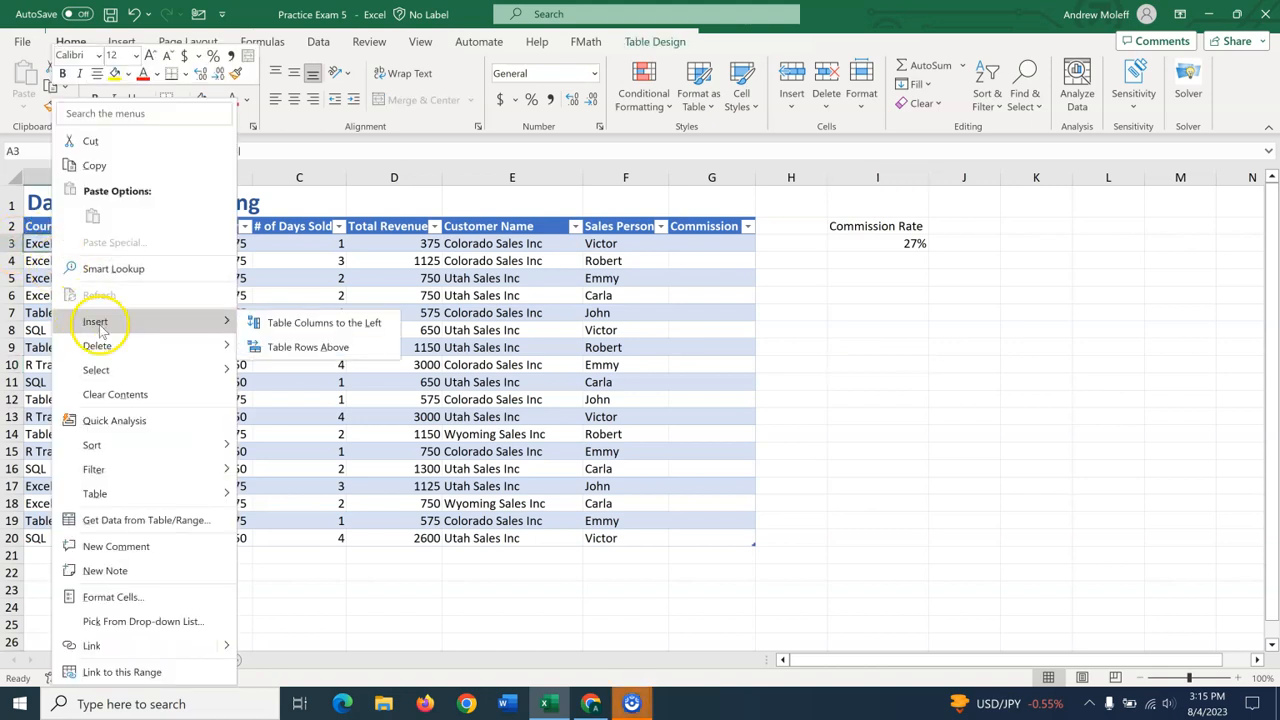
left_click(304, 377)
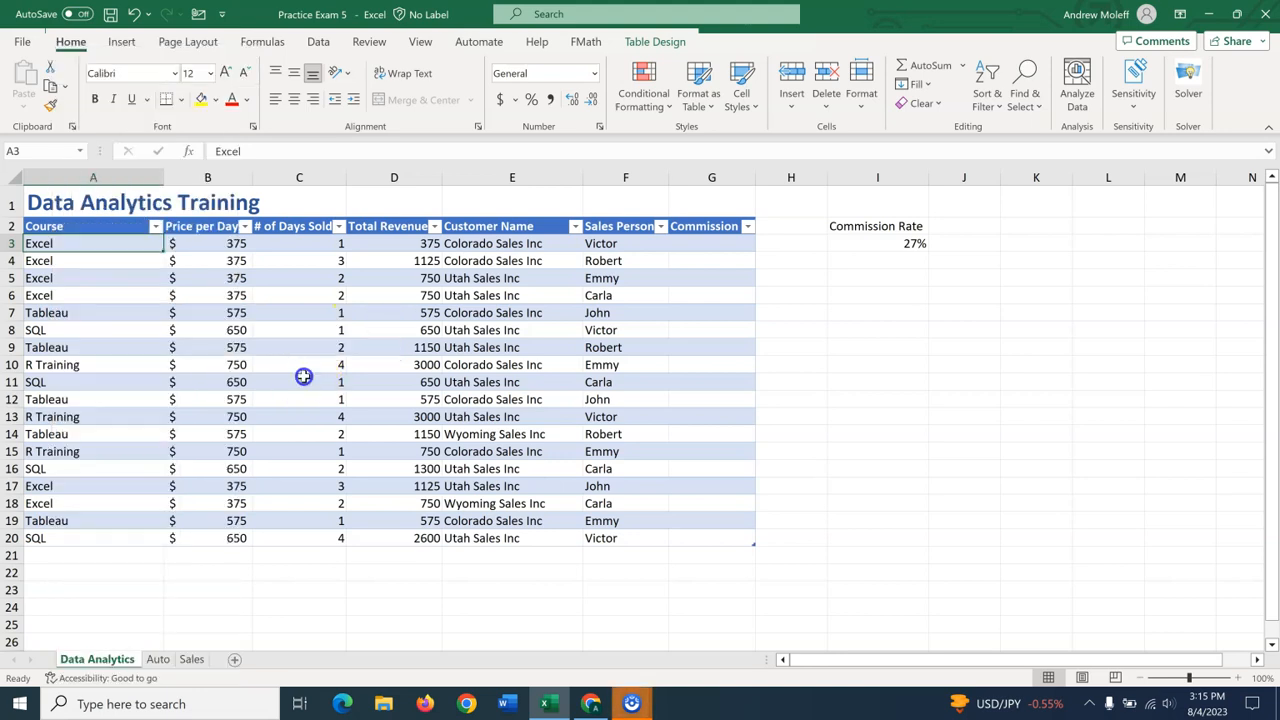
Step: Insert a new table row above row 4, directly below the first Excel course record
left_click(78, 261)
right_click(78, 261)
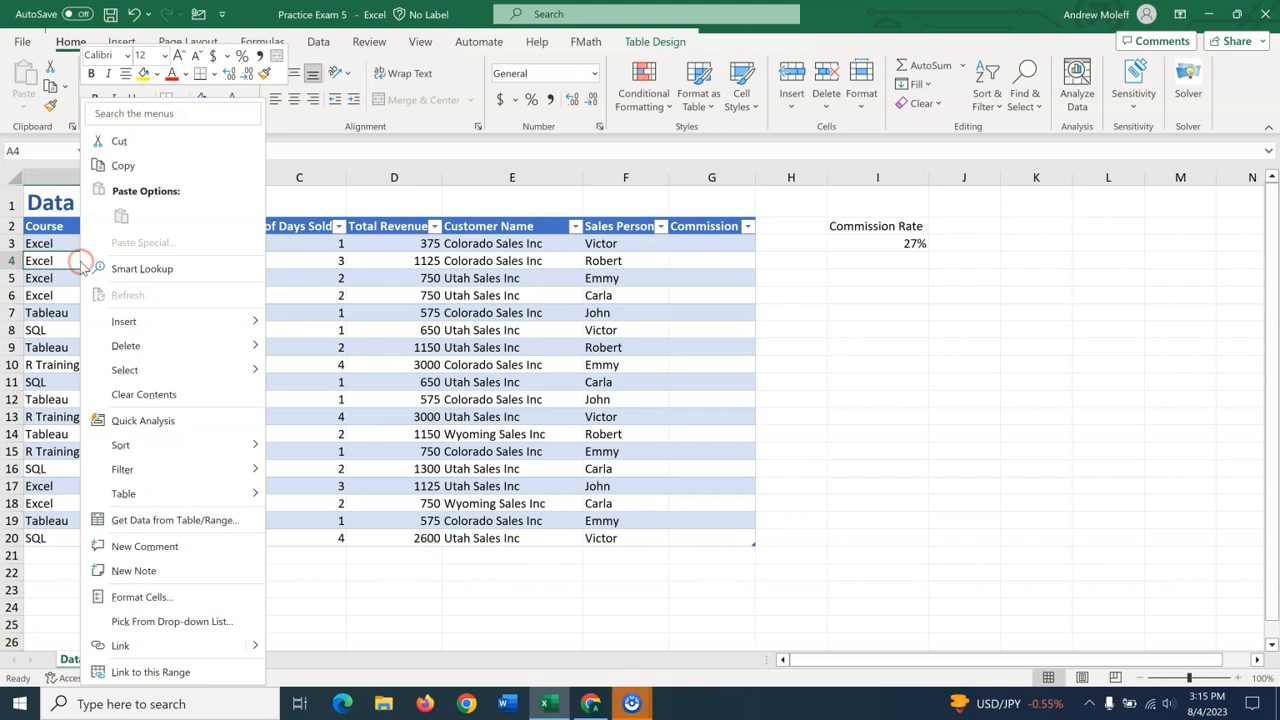
mouse_move(148, 330)
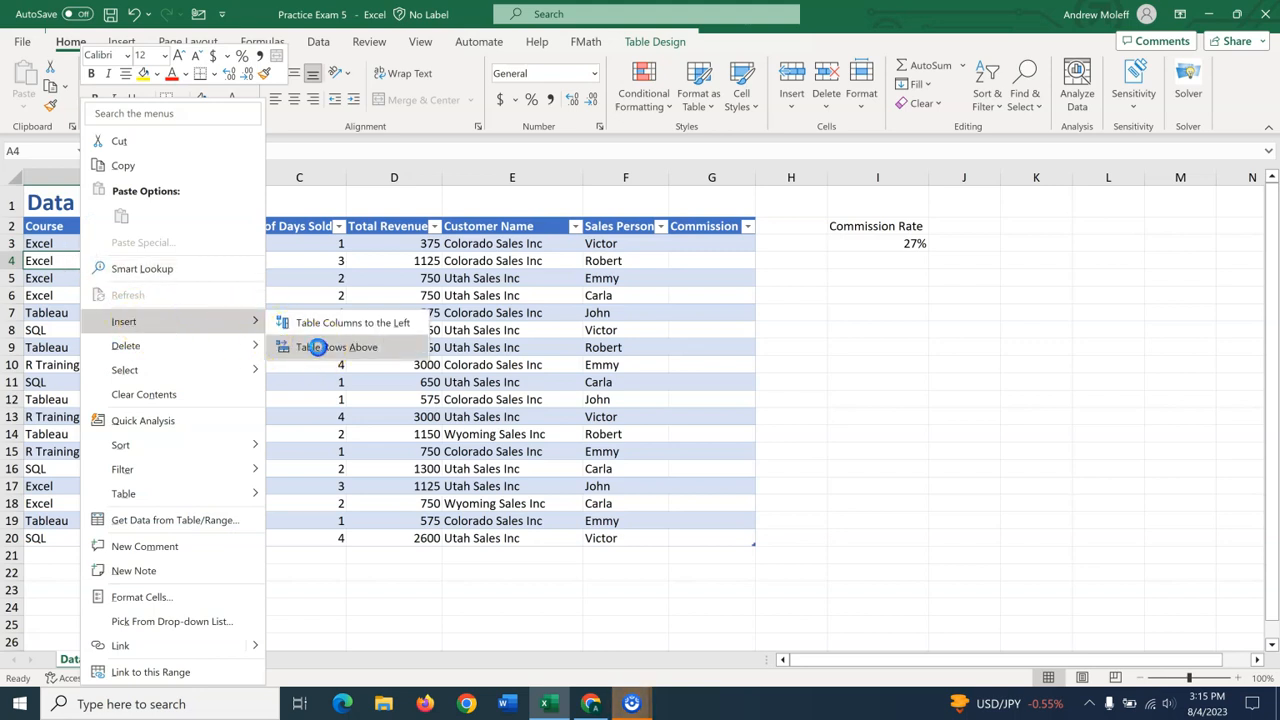
left_click(316, 346)
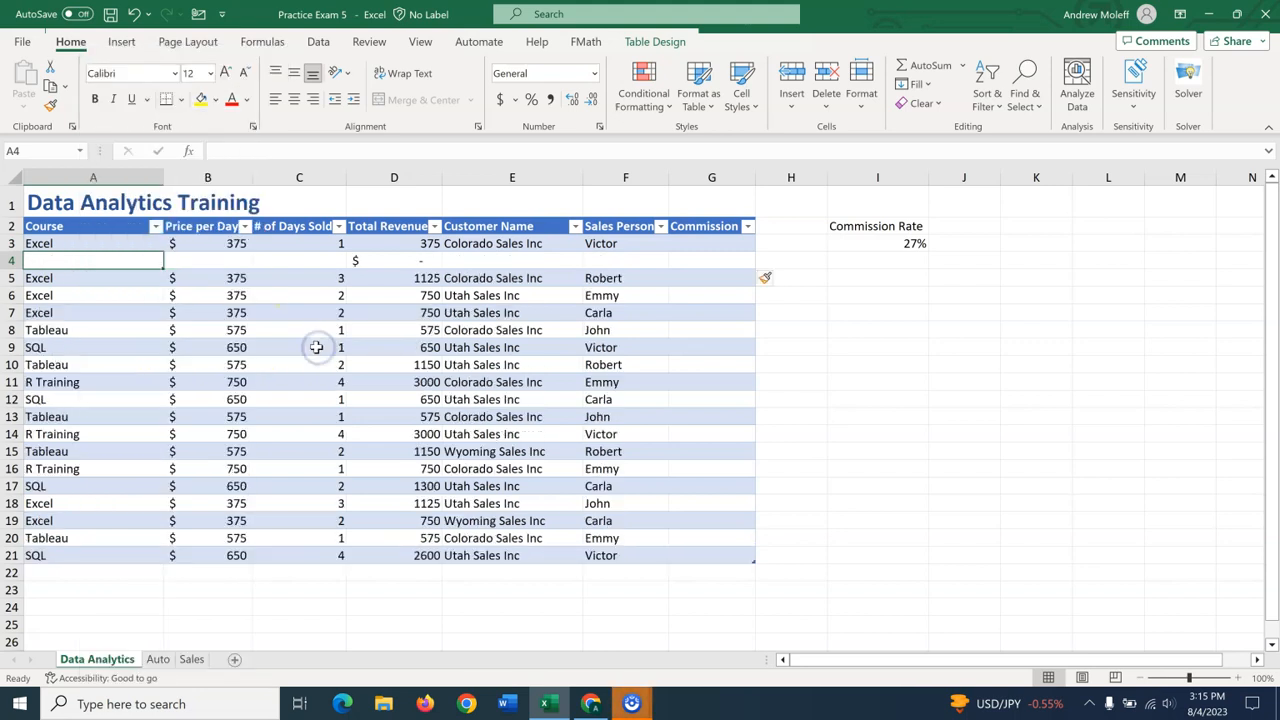
Step: Try to fill the course value from A3 across to column F and down into row 4, and undo the fills
left_click(108, 266)
left_click(112, 245)
left_click_drag(162, 251, 665, 270)
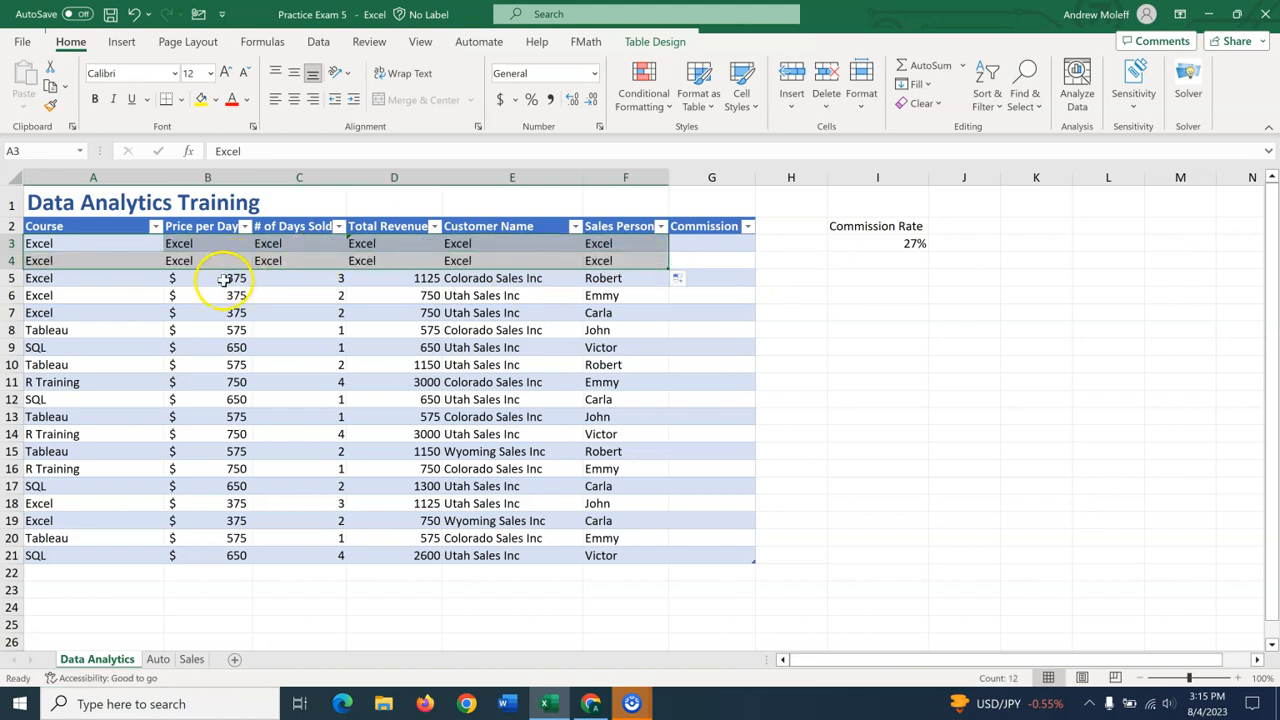
left_click(133, 15)
left_click(133, 15)
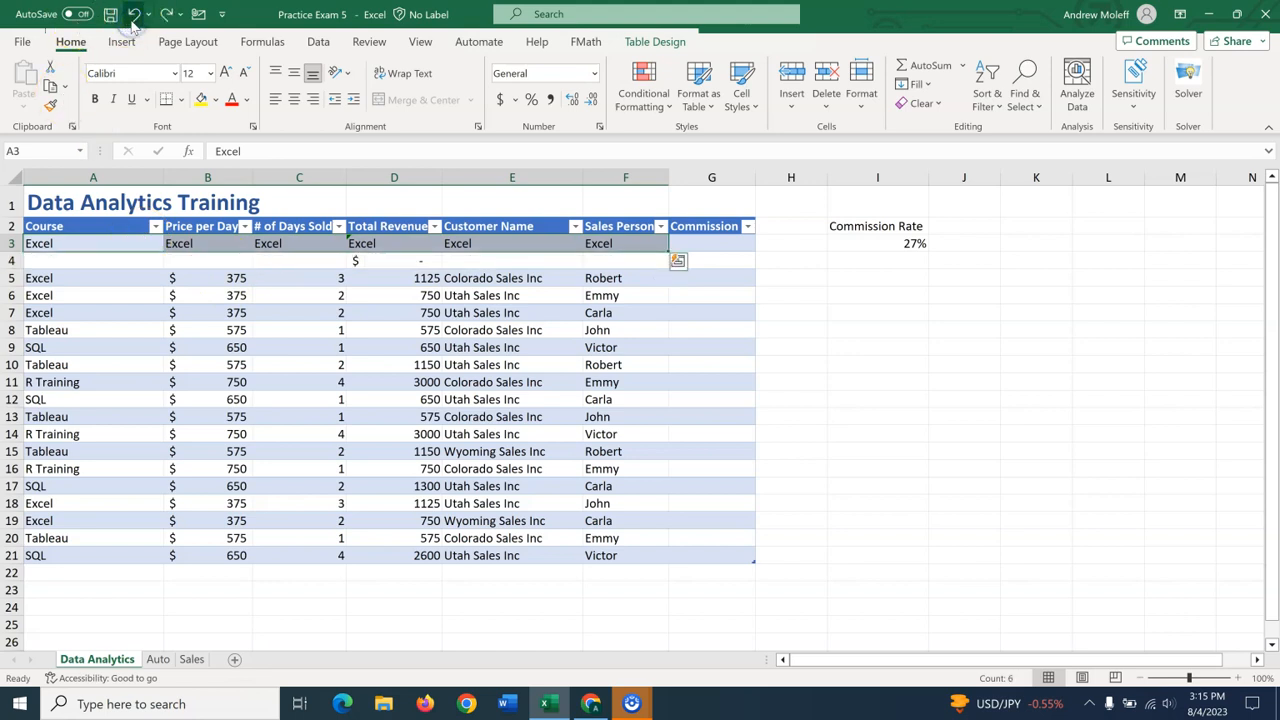
left_click(133, 15)
Step: Fill the first record in A3:F3 down into the blank row 4
left_click_drag(120, 248, 665, 275)
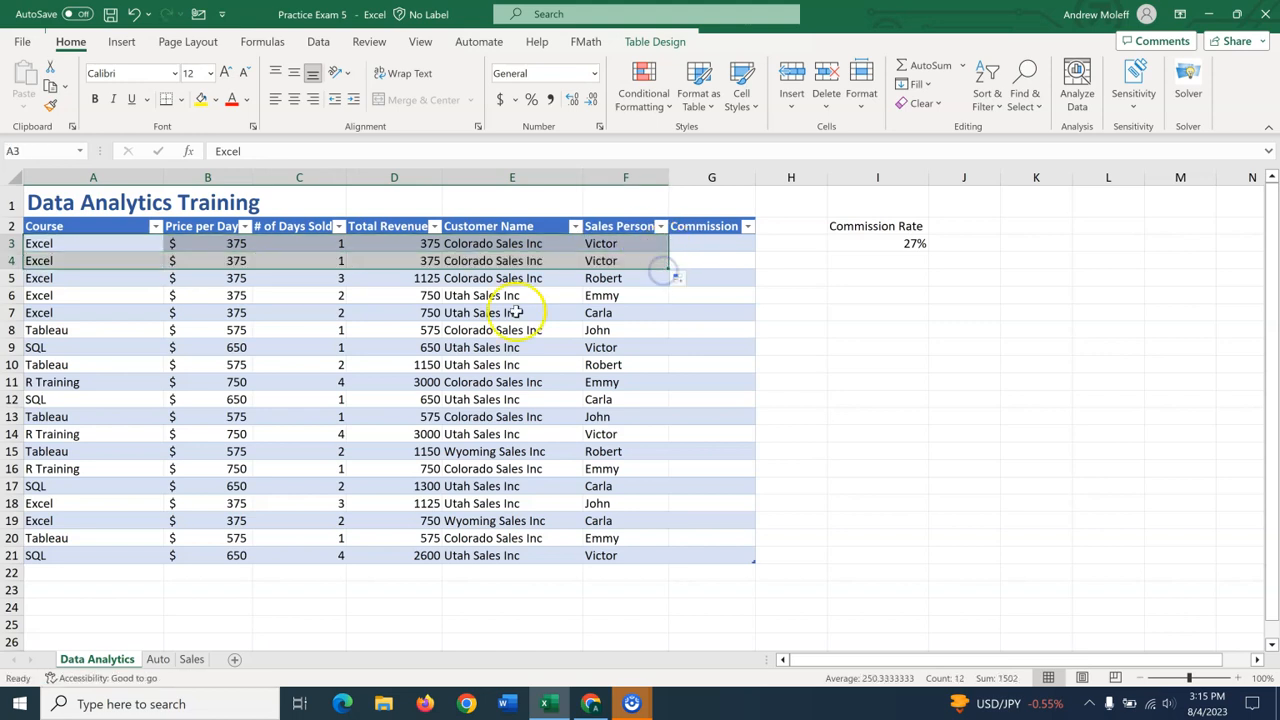
left_click(392, 345)
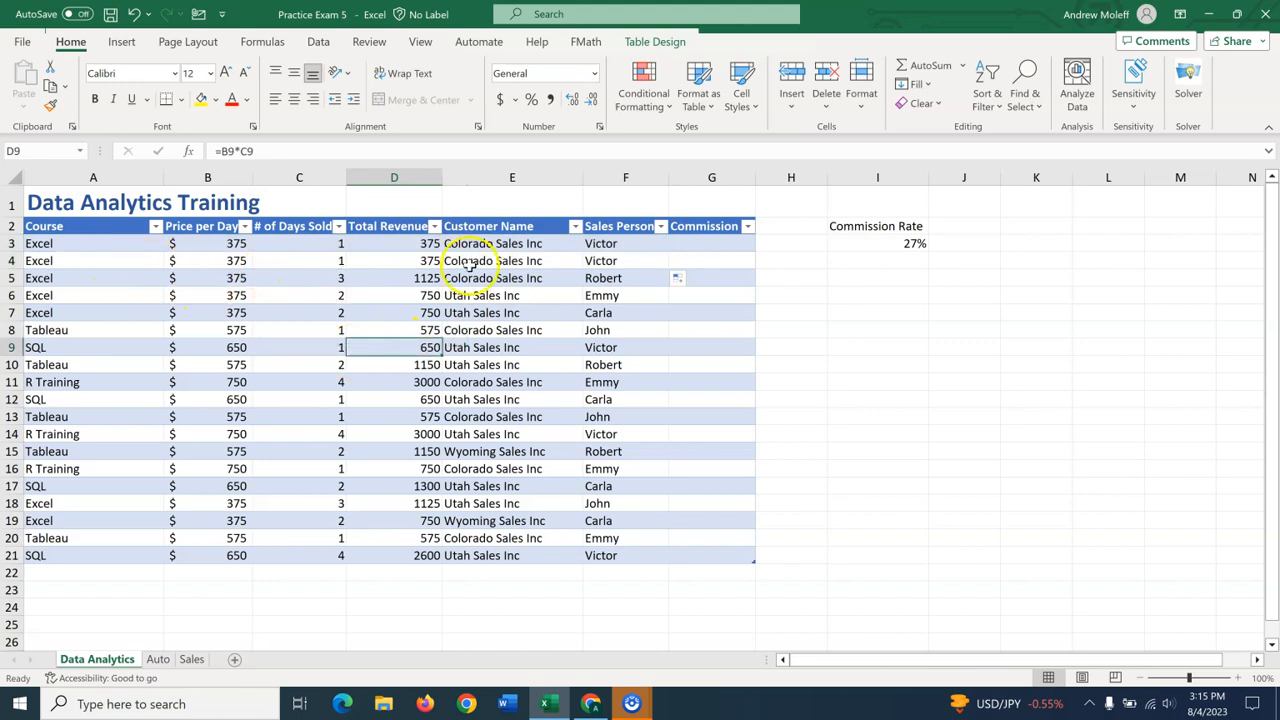
left_click(272, 277)
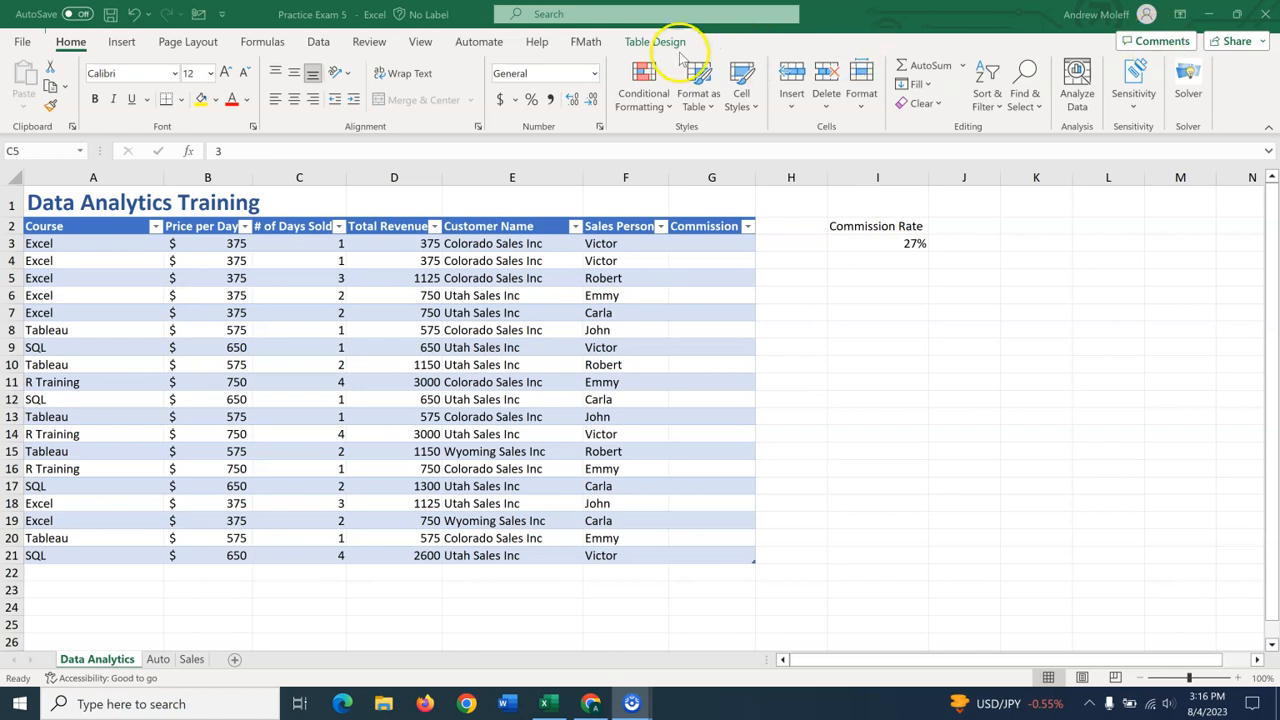
Step: Turn the table's banded rows off and back on
left_click(640, 32)
left_click(645, 42)
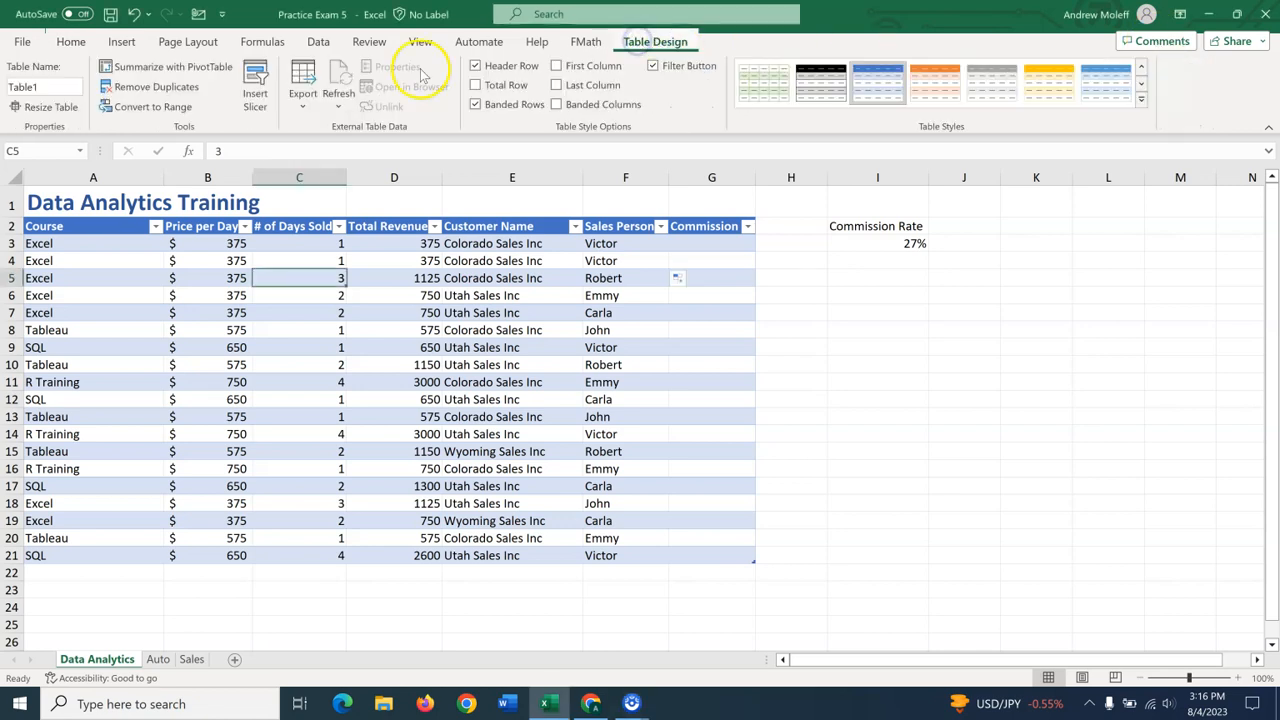
left_click(476, 105)
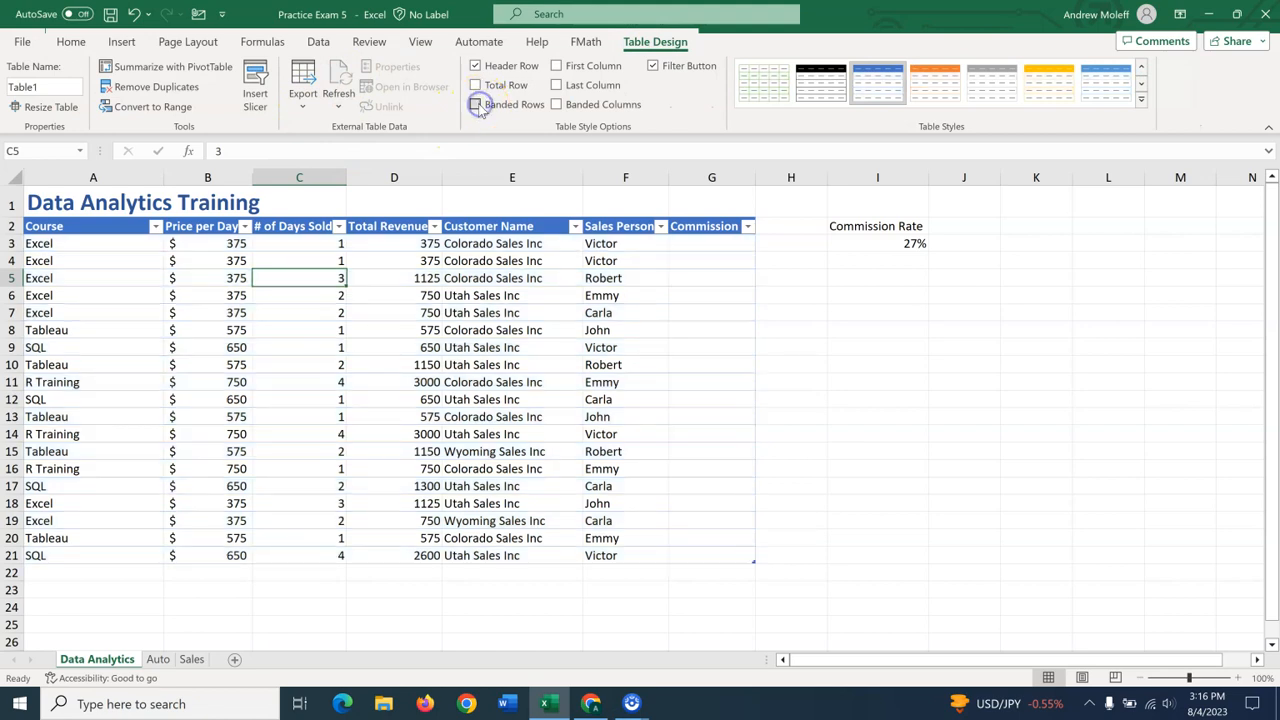
left_click(476, 105)
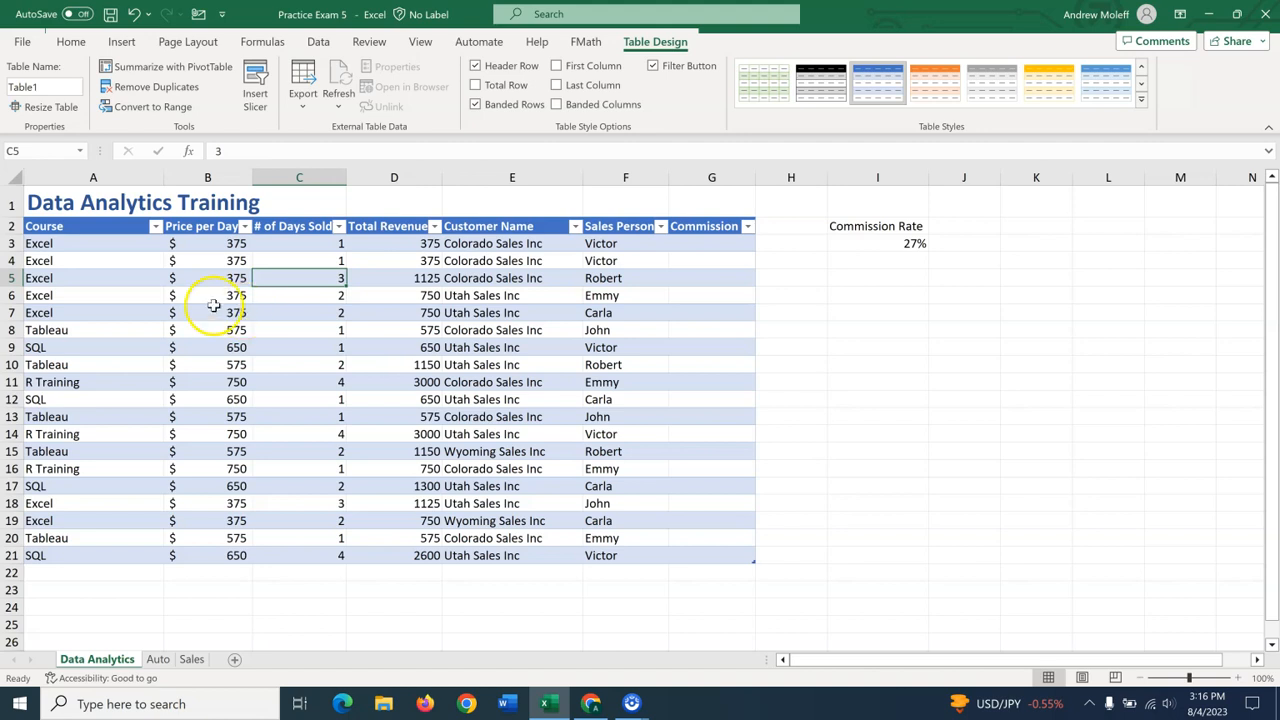
Step: Format the Total Revenue values in D3:D21 as Accounting with no decimal places
left_click_drag(210, 247, 183, 553)
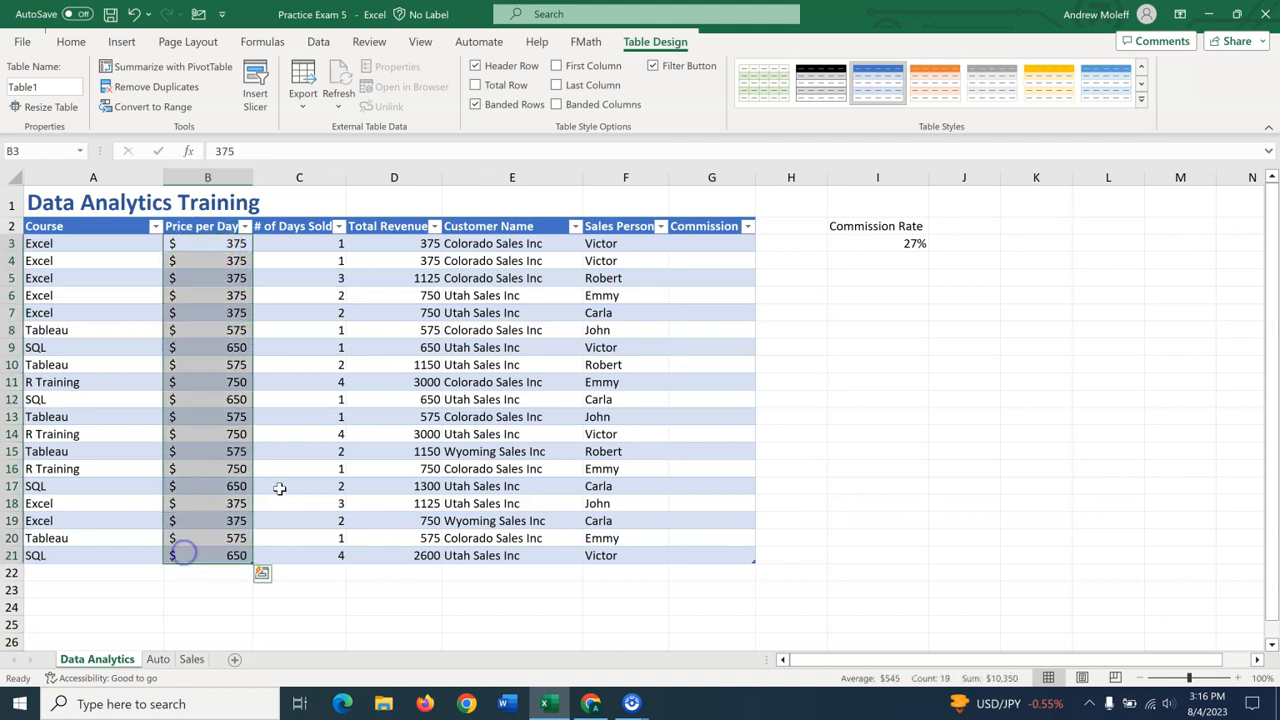
left_click(386, 243)
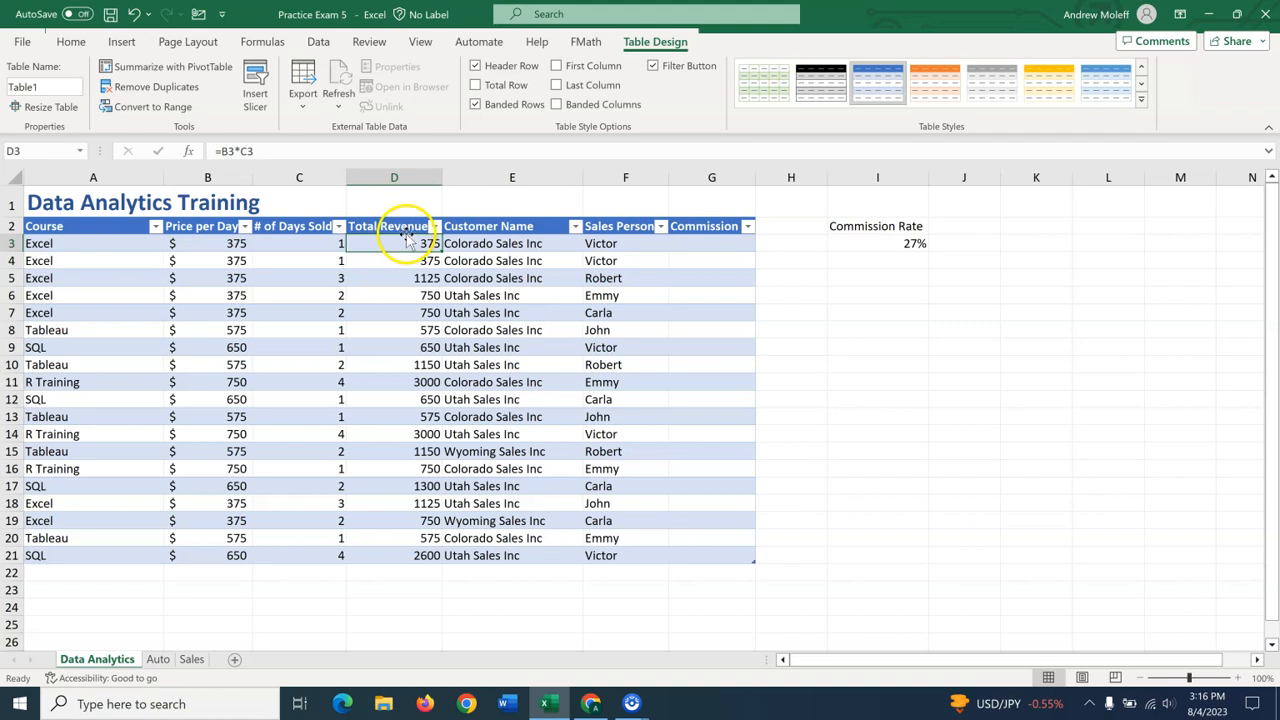
key("ctrl+shift+Down")
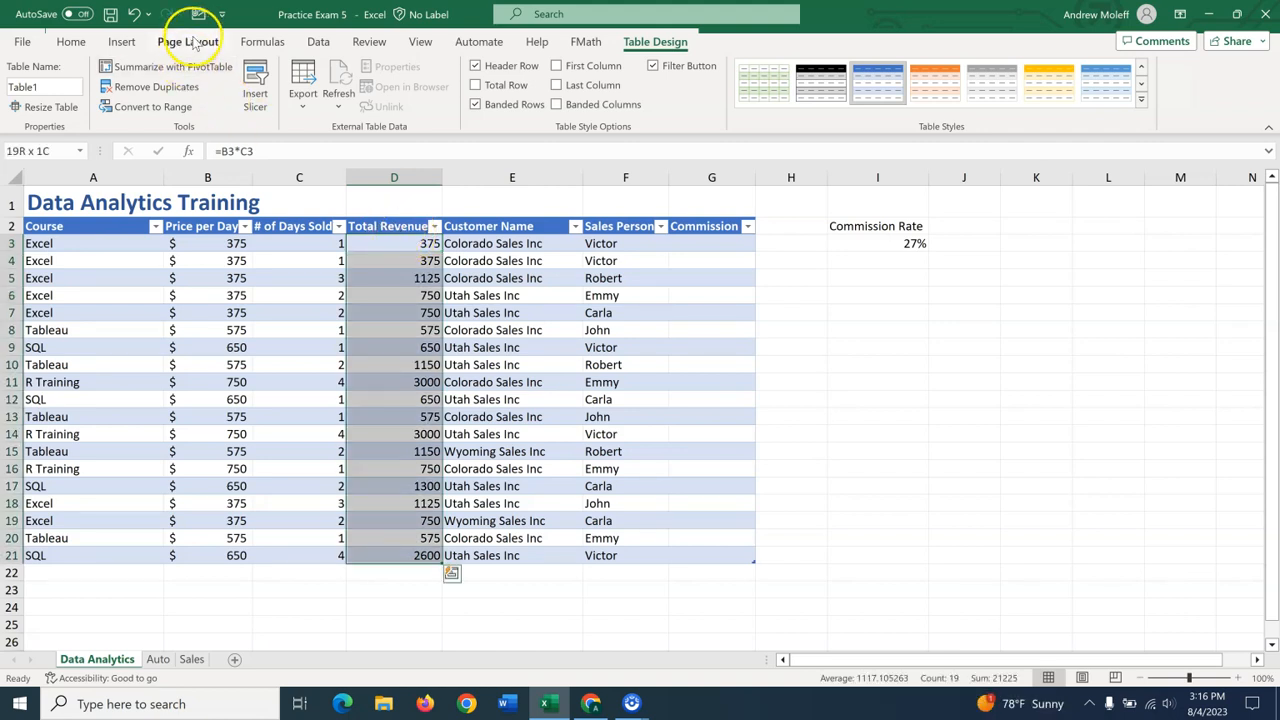
left_click(72, 44)
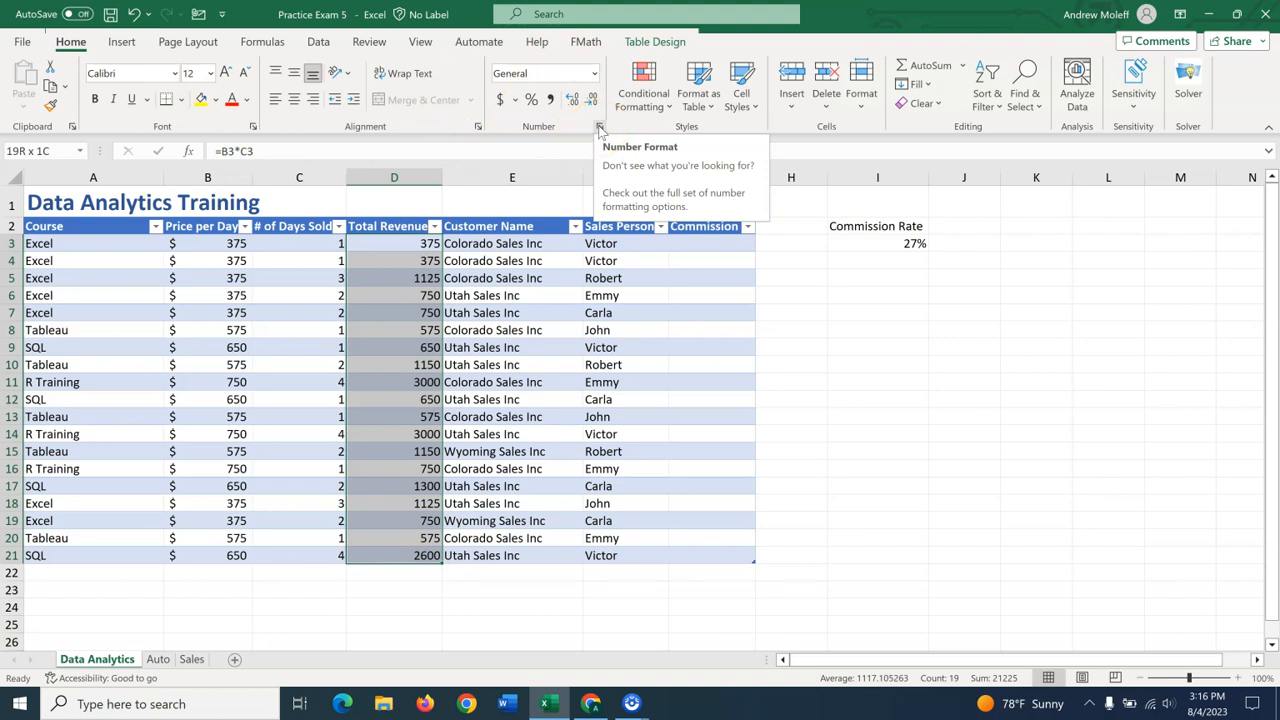
left_click(594, 73)
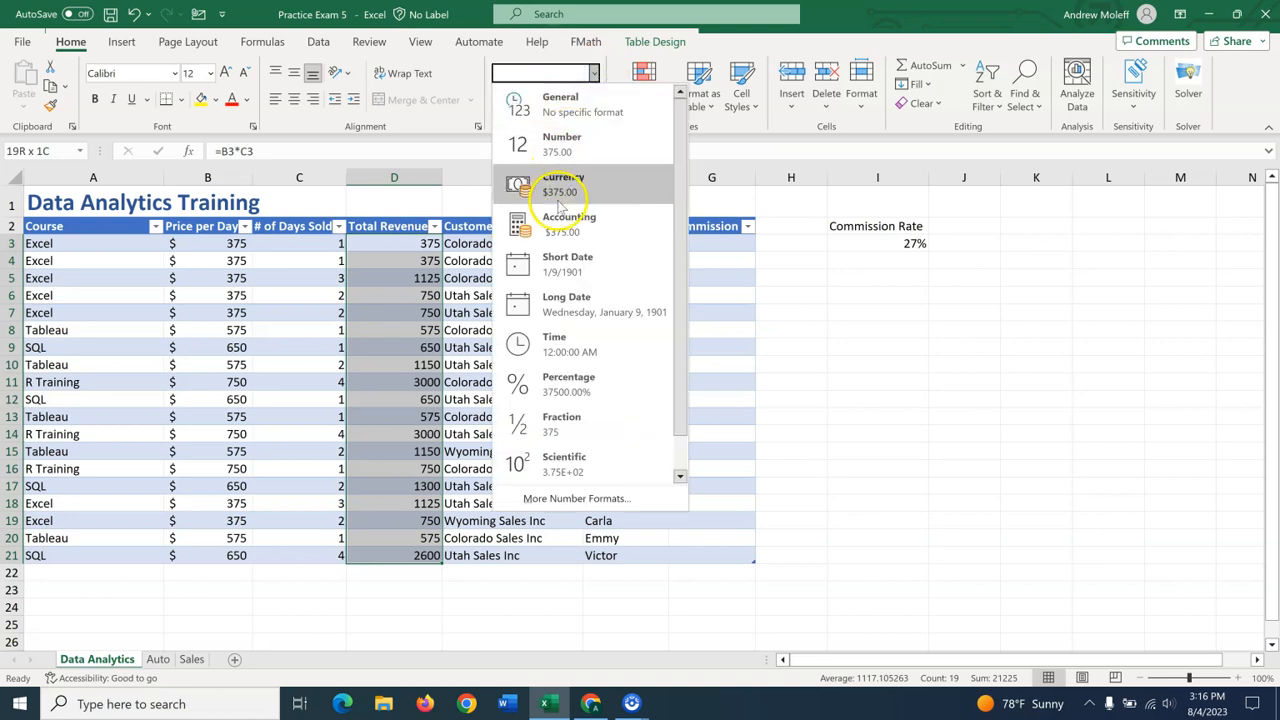
left_click(563, 224)
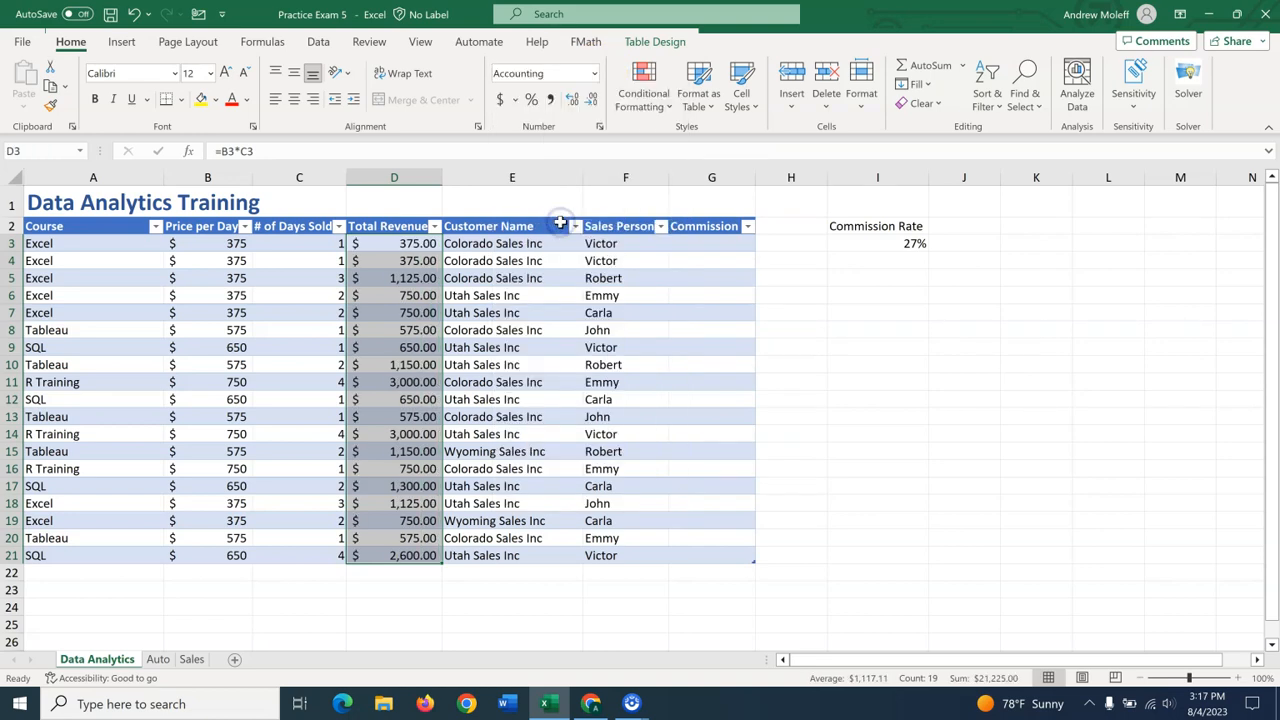
left_click(591, 101)
left_click(591, 101)
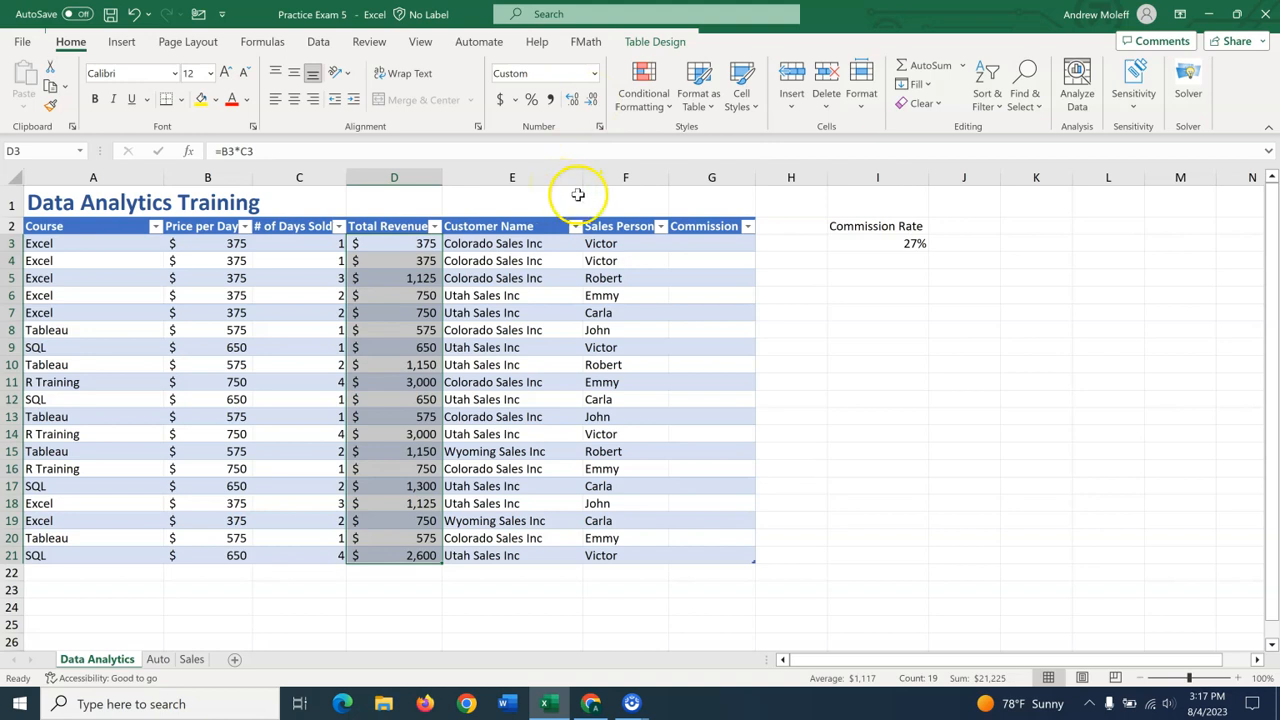
left_click(640, 292)
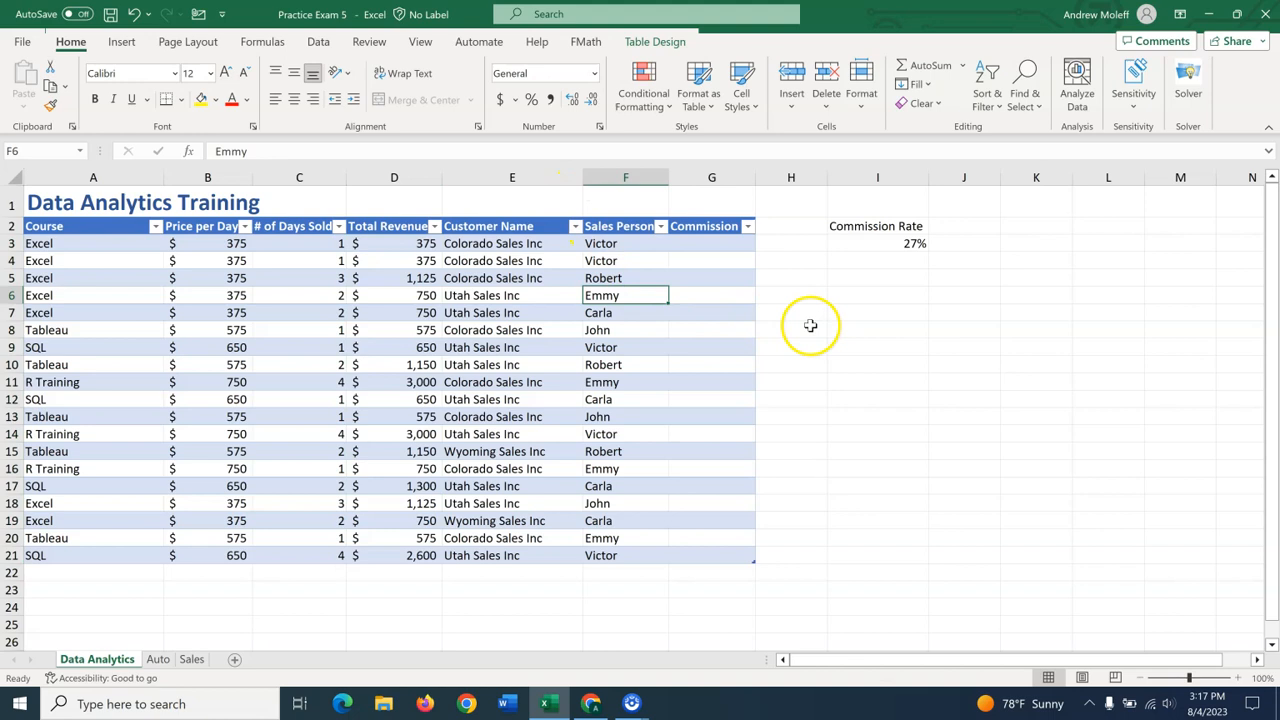
Step: Calculate the Commission column from G3 by multiplying Total Revenue by the absolute commission rate cell $I$3
left_click(704, 250)
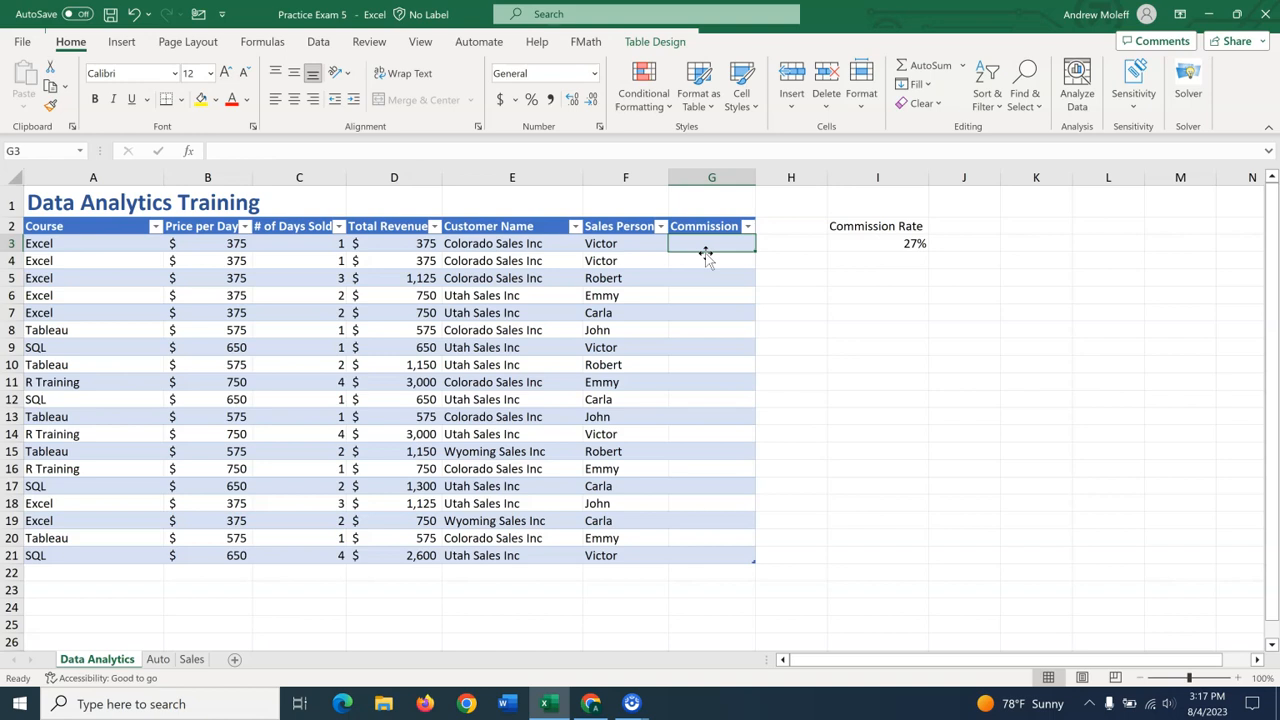
type("=")
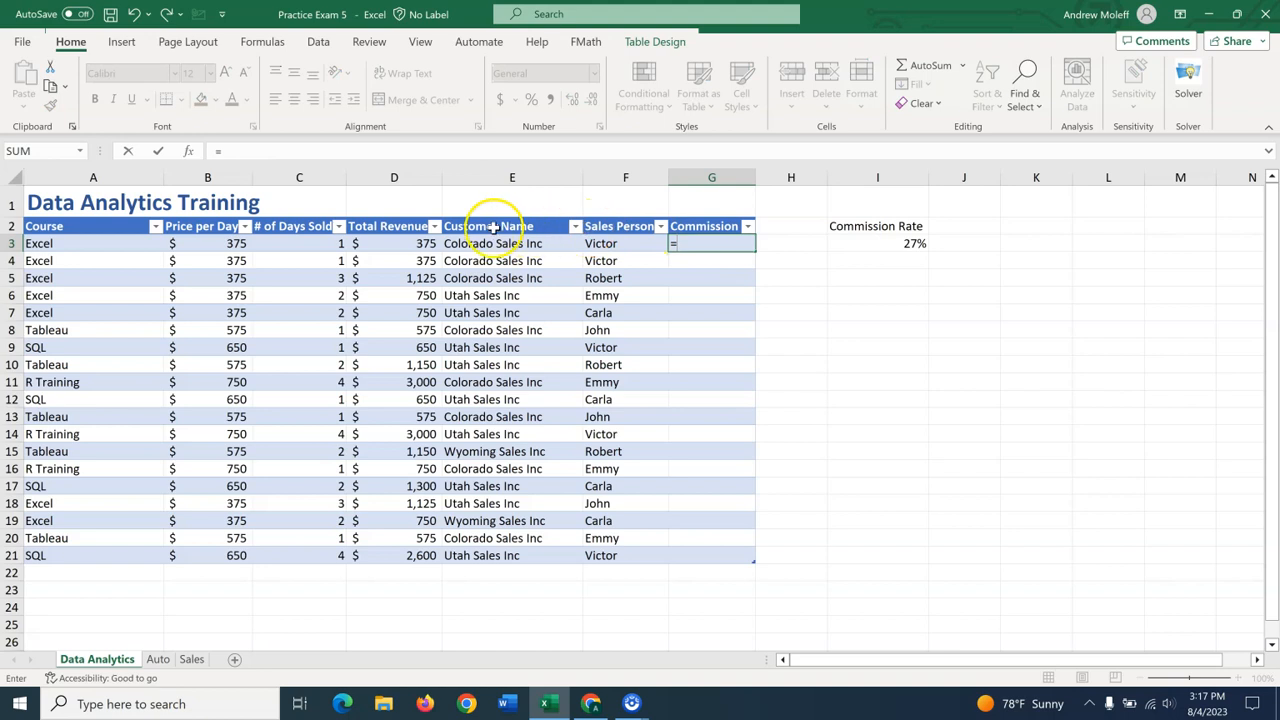
left_click(406, 245)
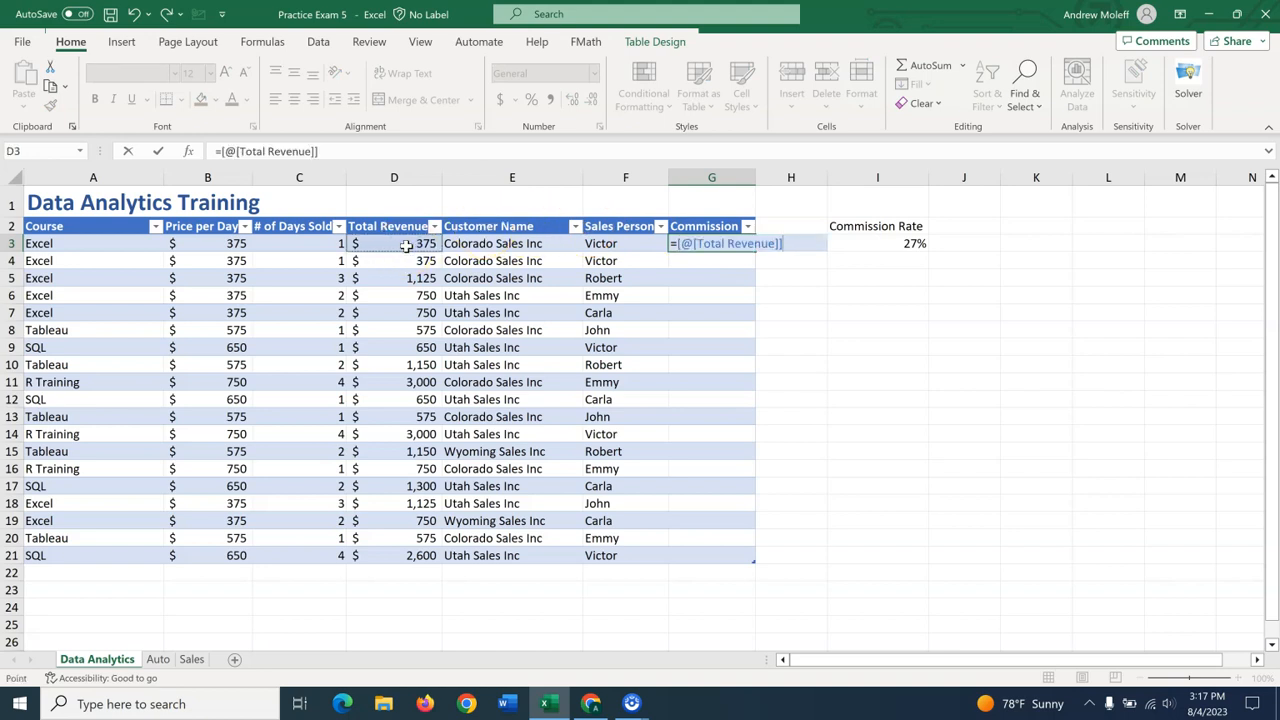
type("*")
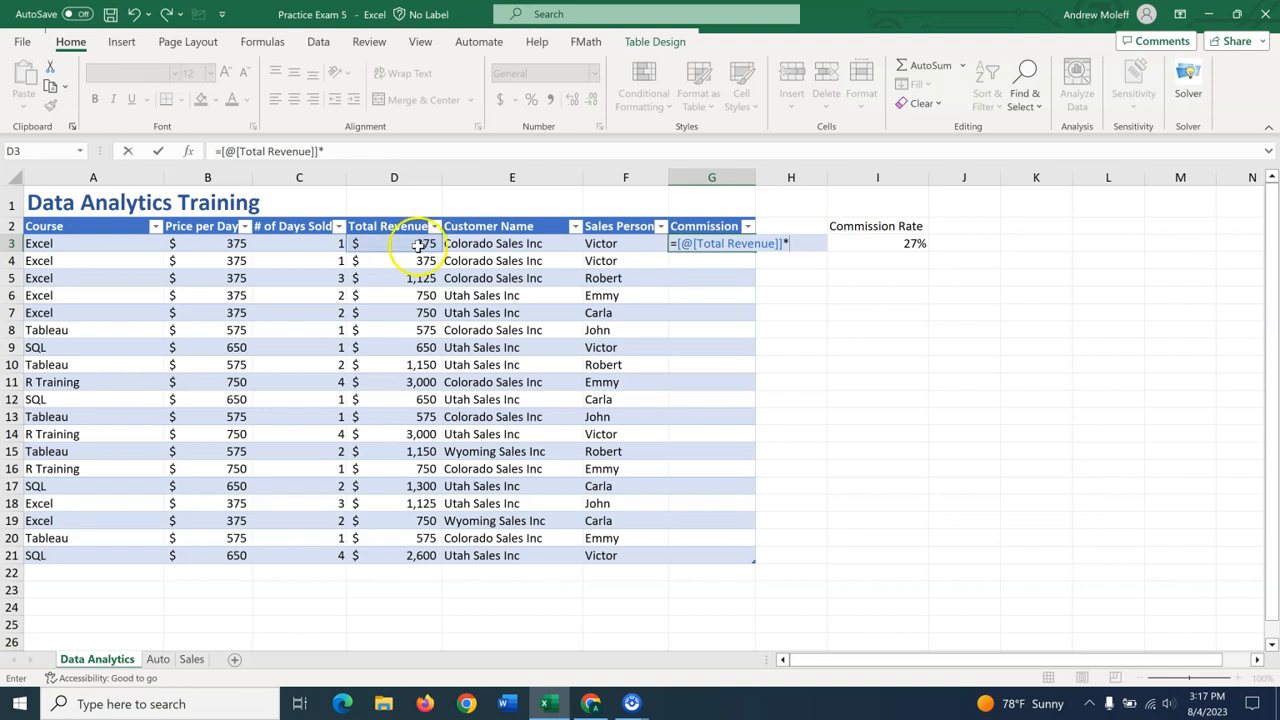
left_click(875, 244)
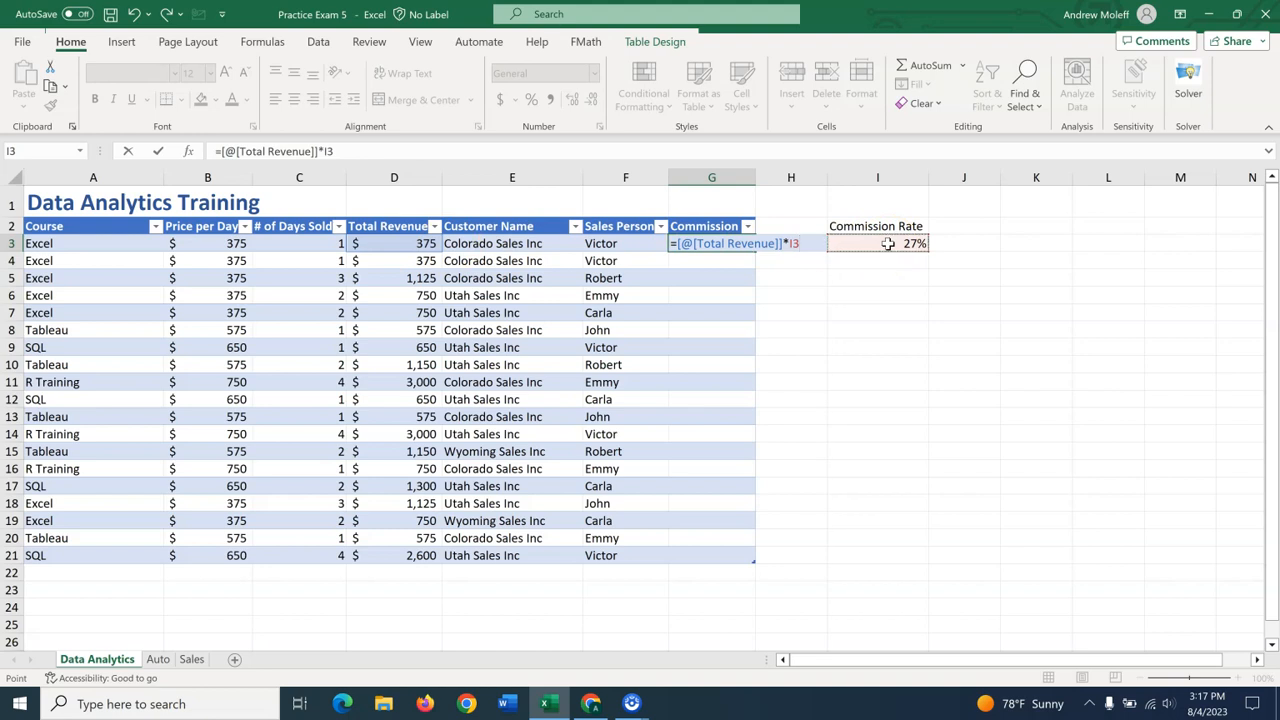
key("F4")
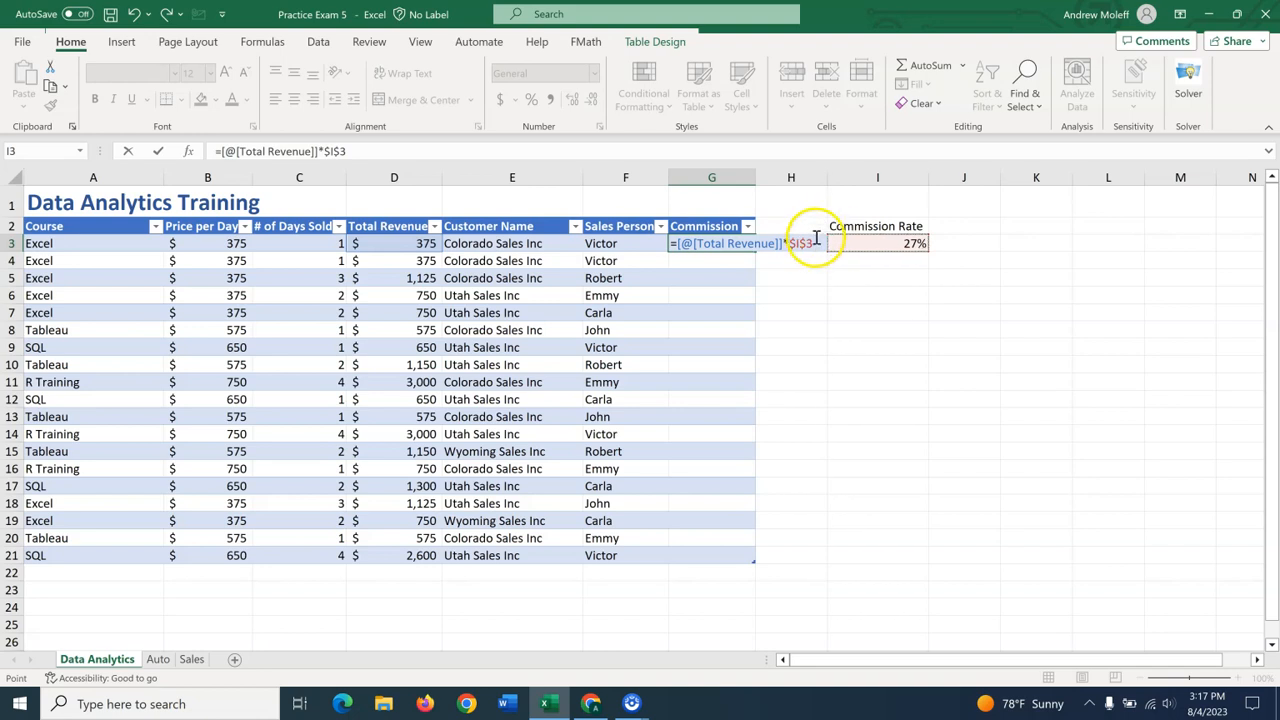
key("Return")
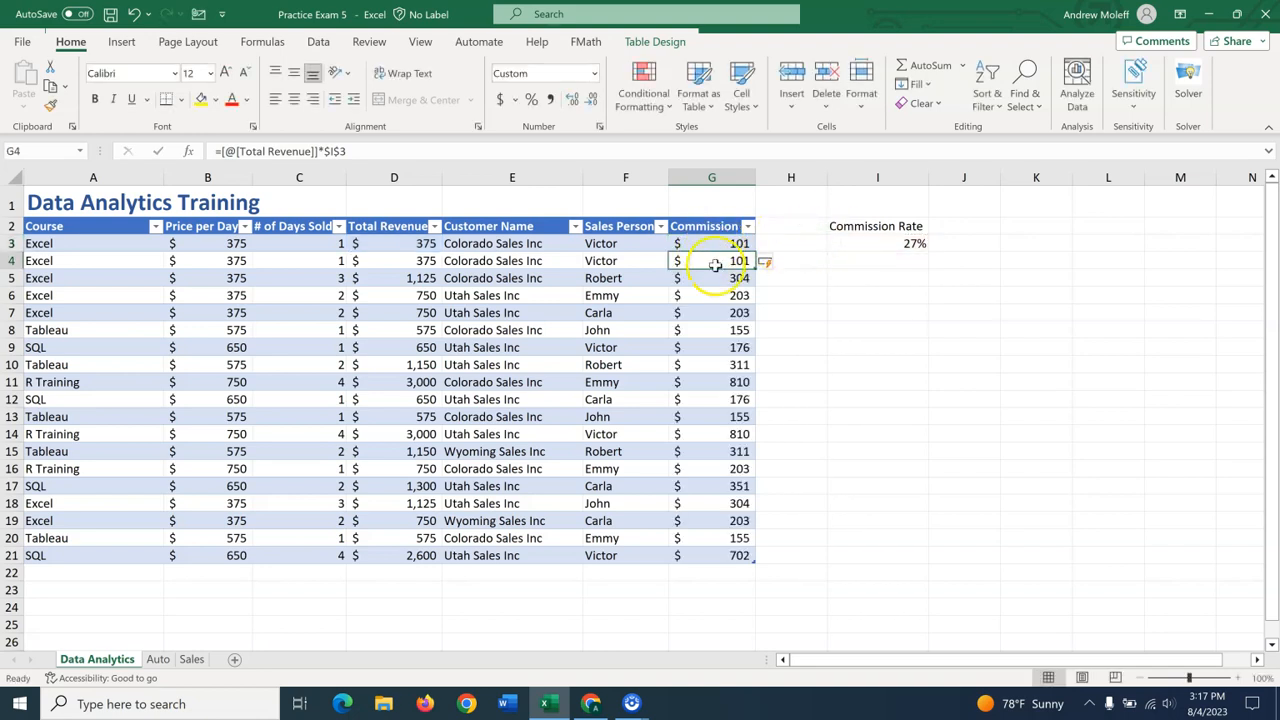
left_click(812, 402)
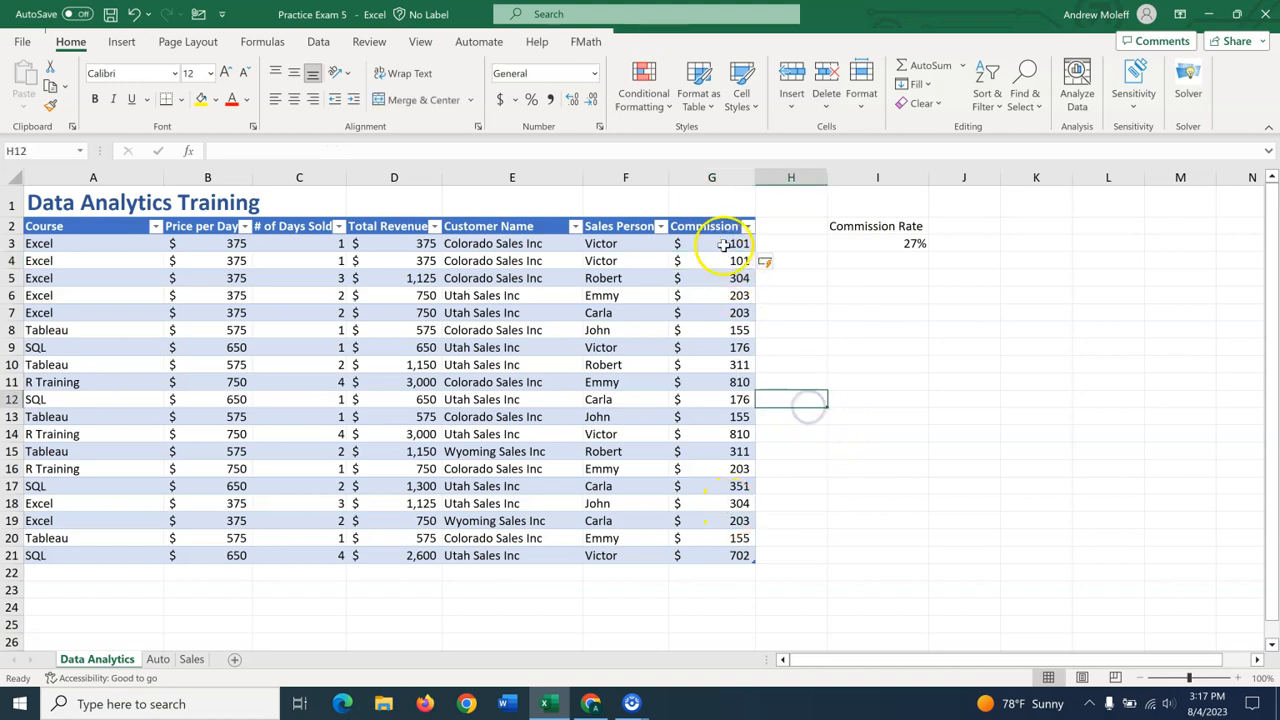
left_click(805, 503)
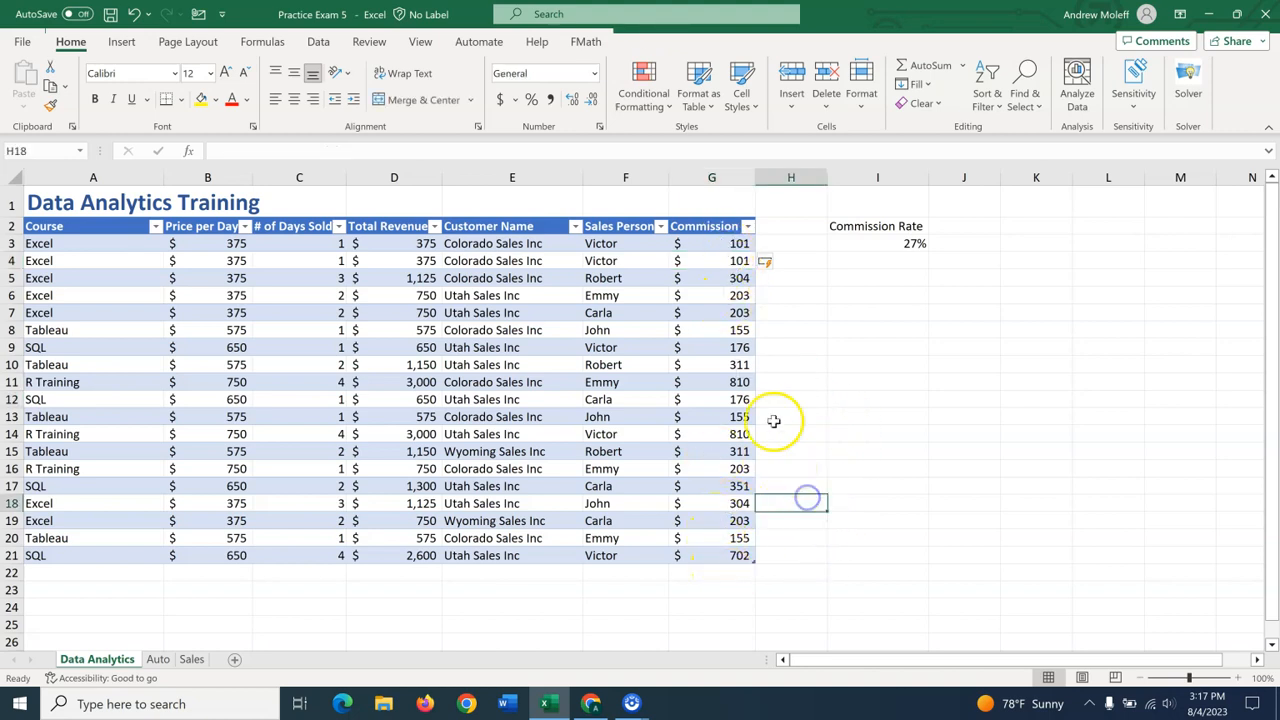
double_click(727, 260)
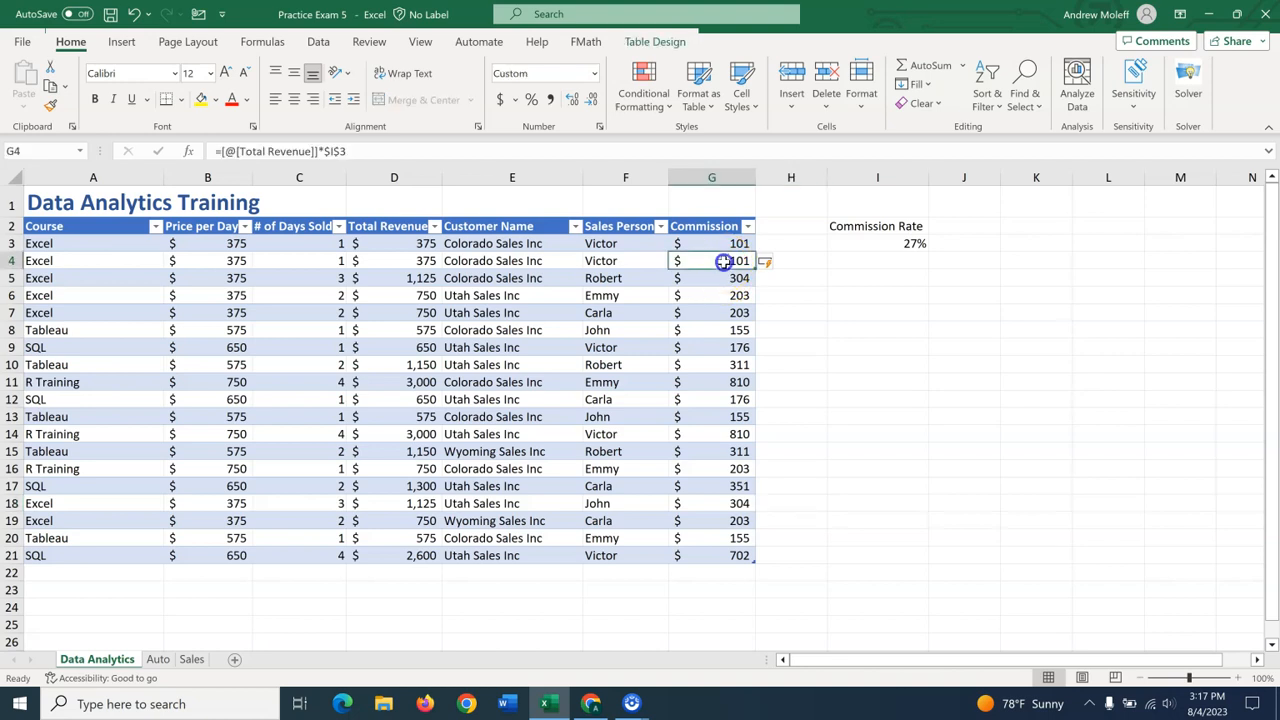
left_click(878, 293)
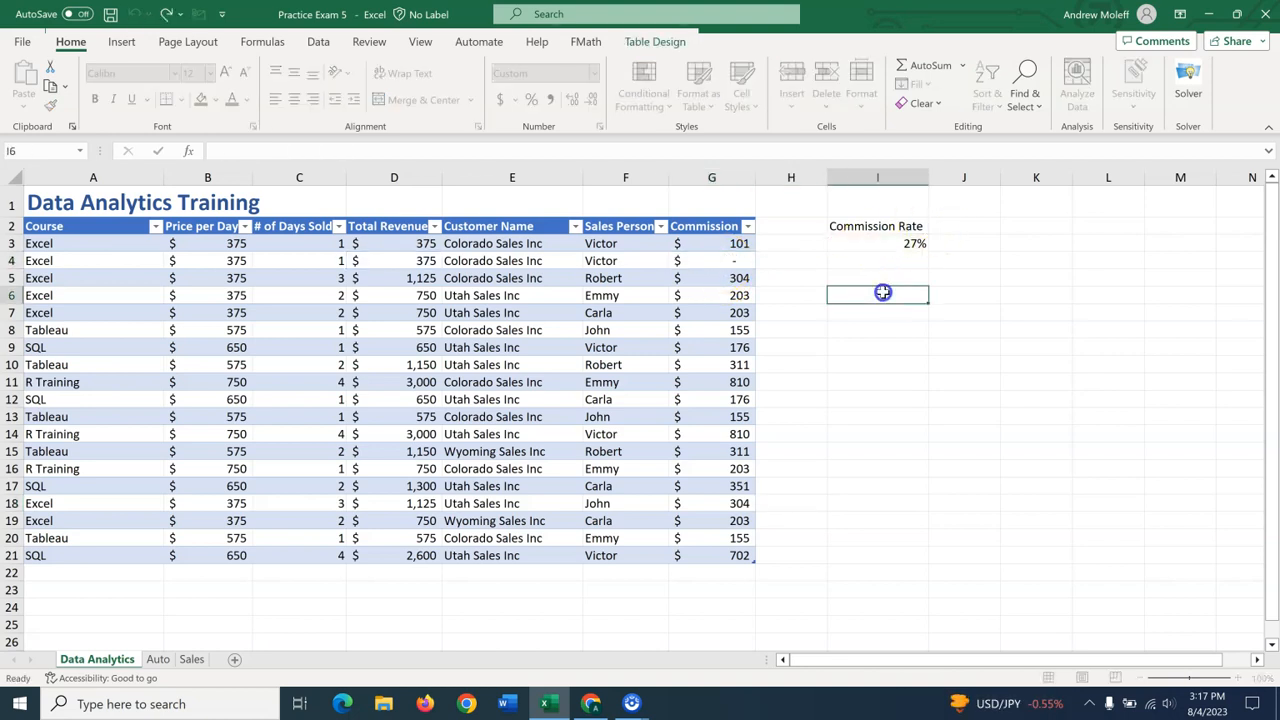
left_click(905, 245)
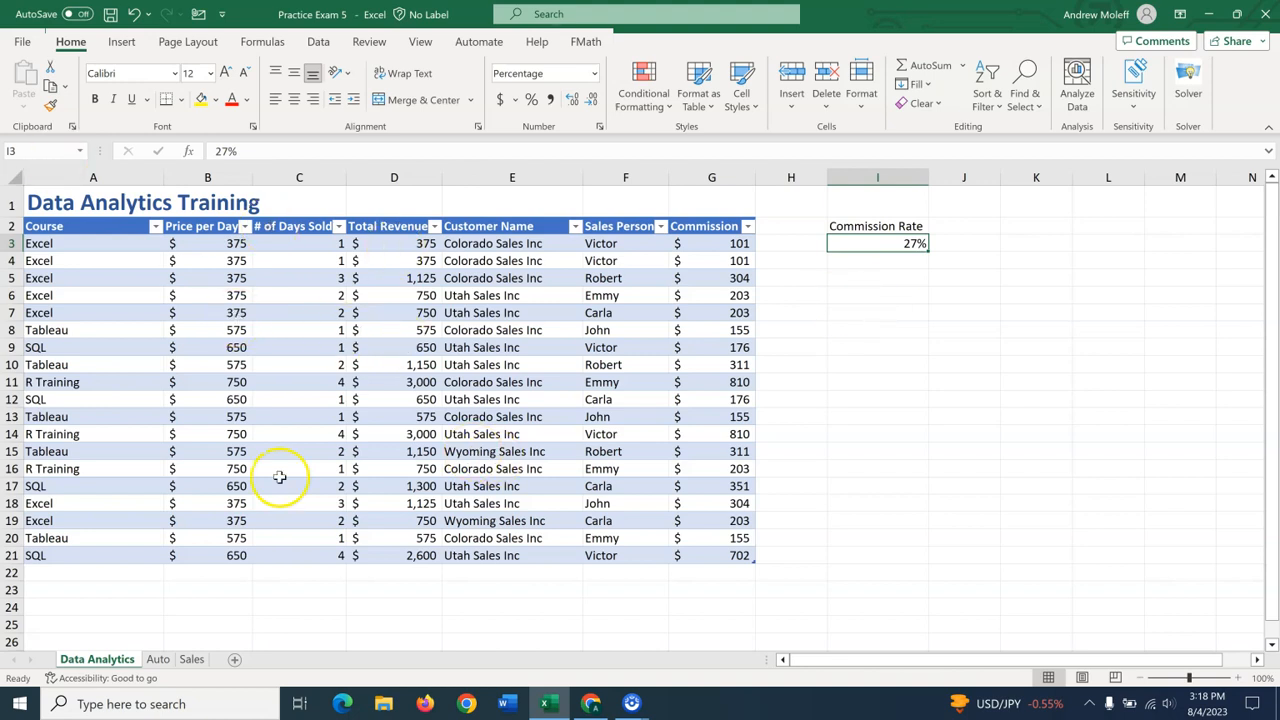
Step: Add a total row to the table and fill the Commission total in G22 across to B22
left_click(505, 432)
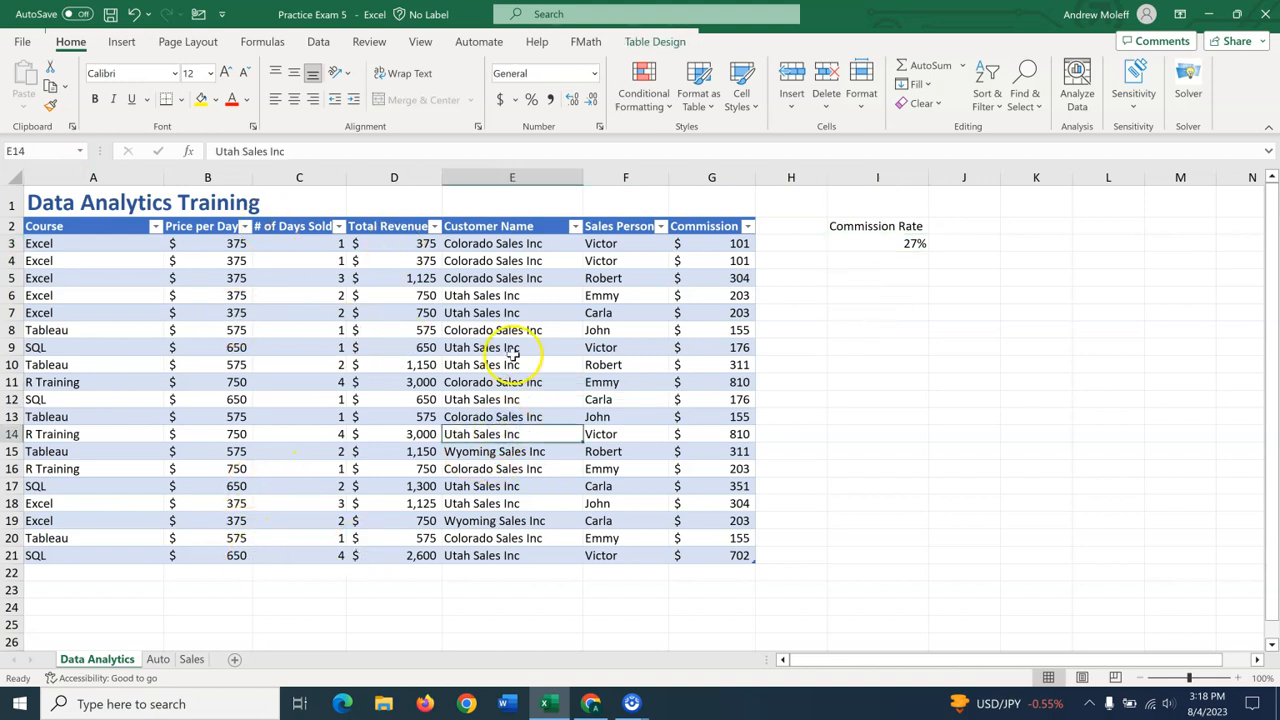
left_click(655, 41)
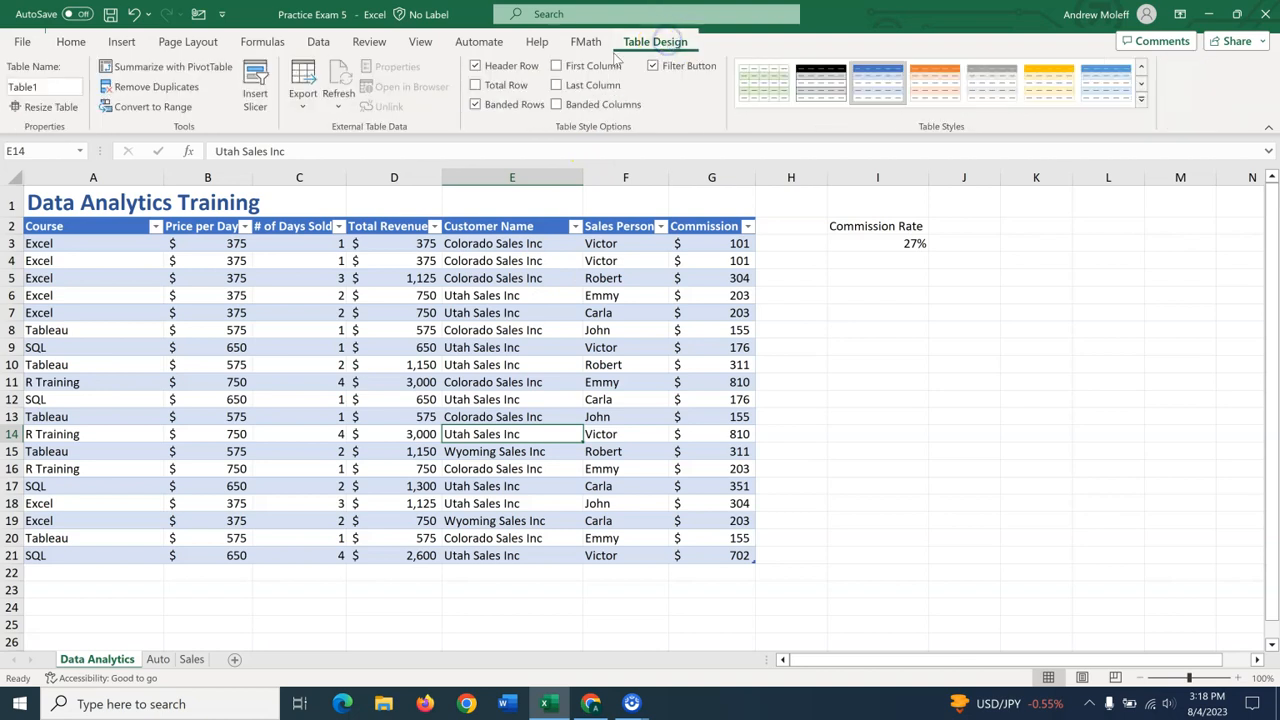
left_click(476, 85)
left_click(688, 577)
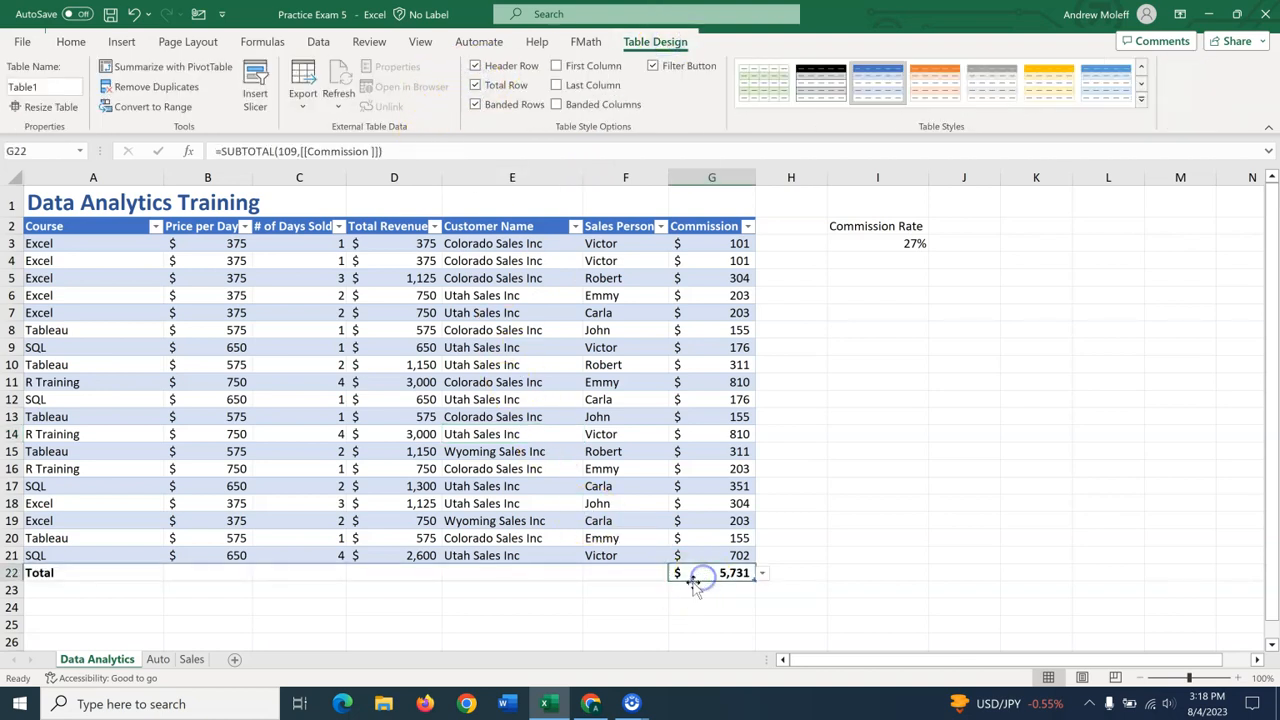
left_click_drag(753, 580, 182, 576)
left_click(285, 622)
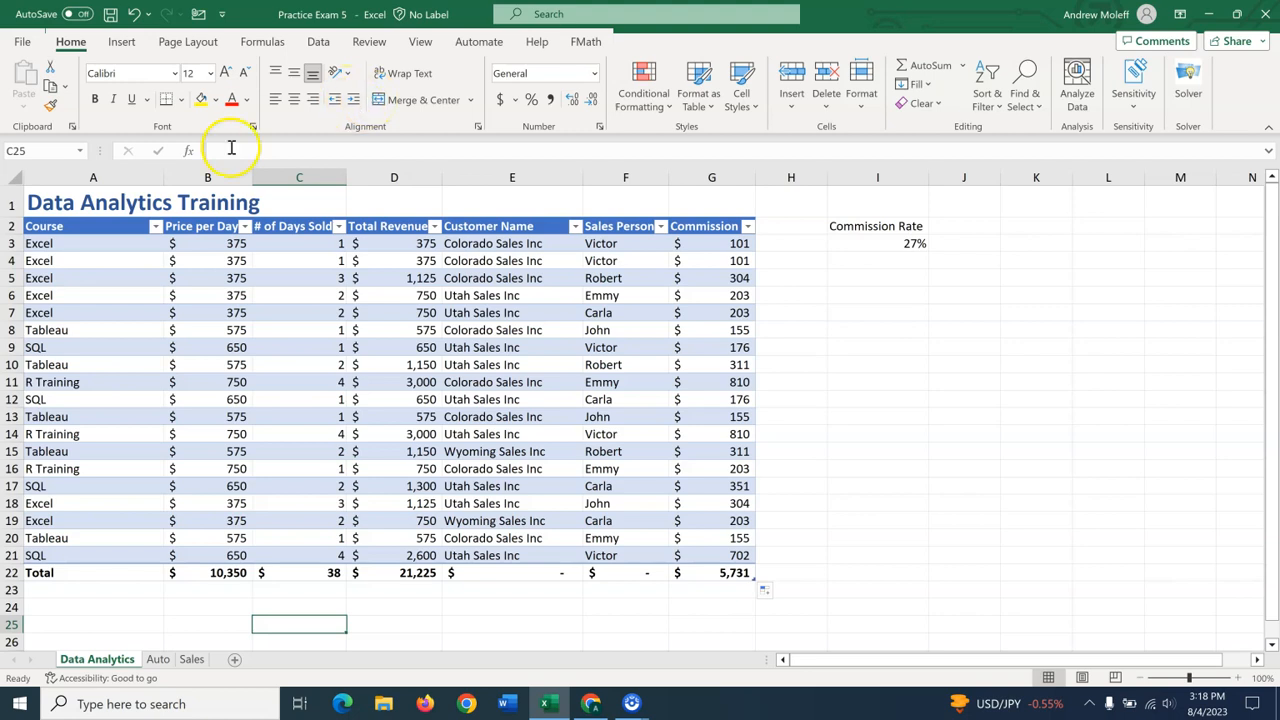
Step: Change the Price per Day total in B22 to Average and review the formulas of the other totals
left_click(205, 573)
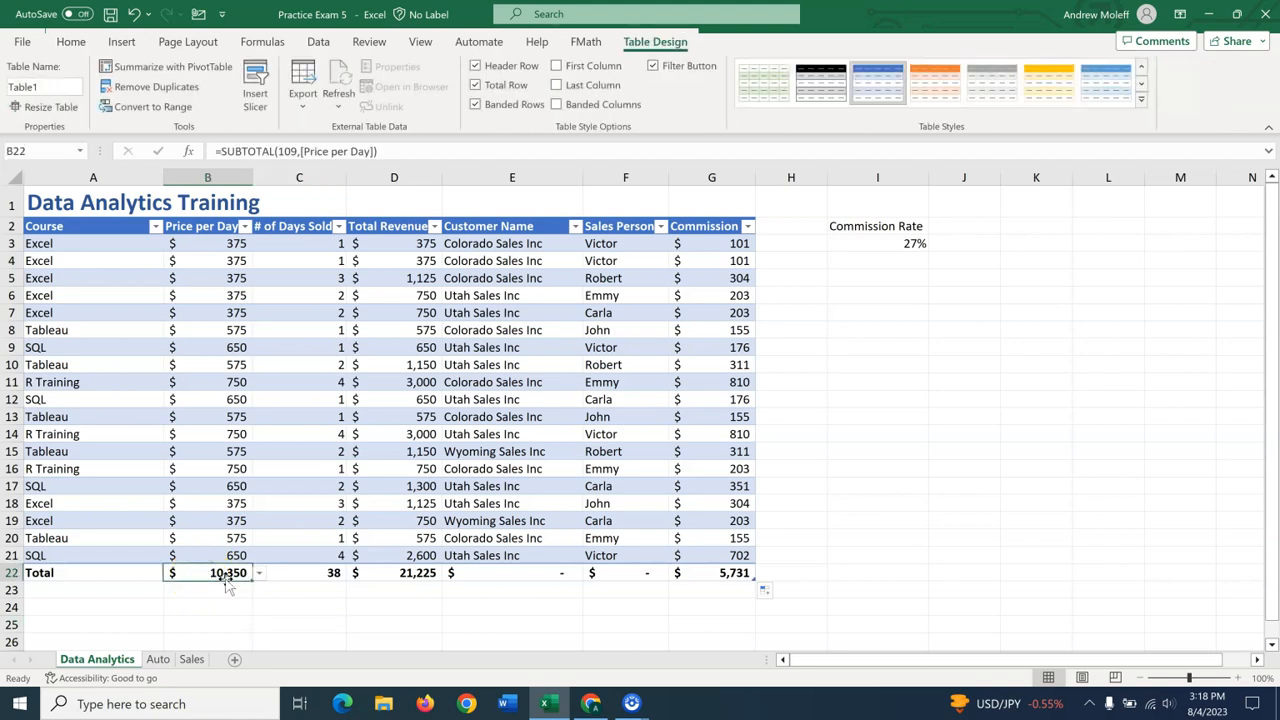
left_click(258, 574)
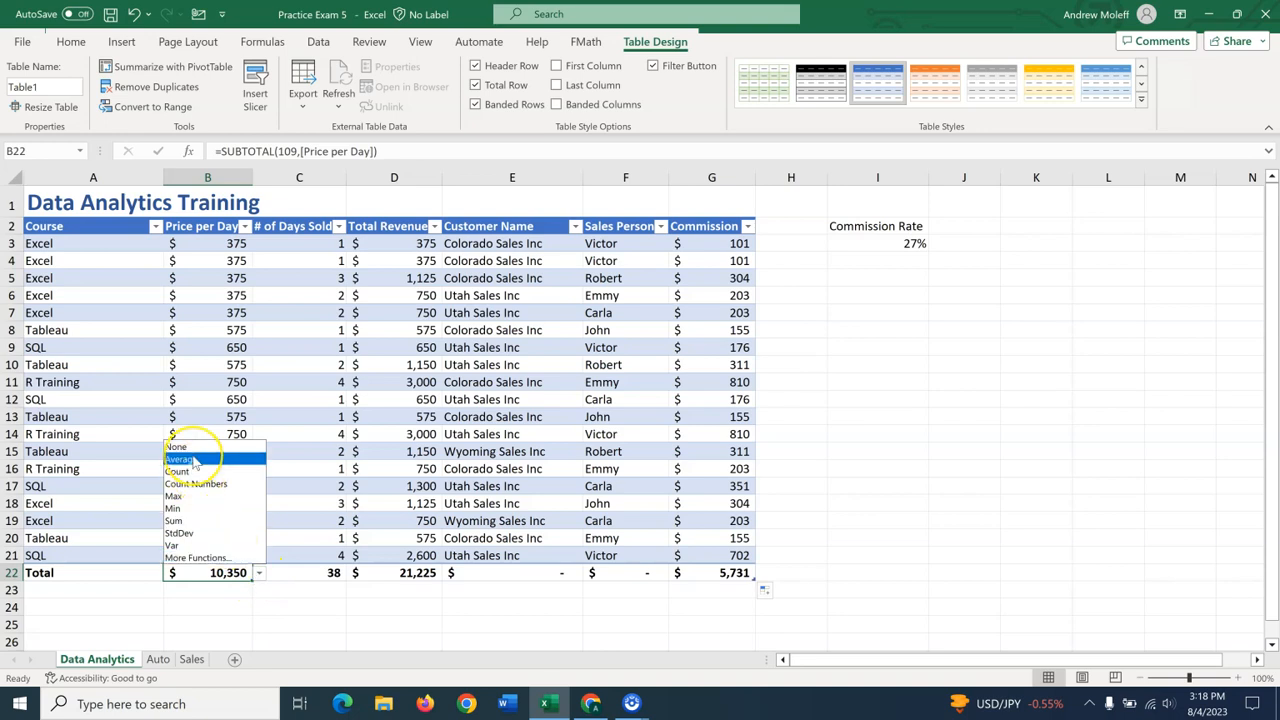
left_click(185, 458)
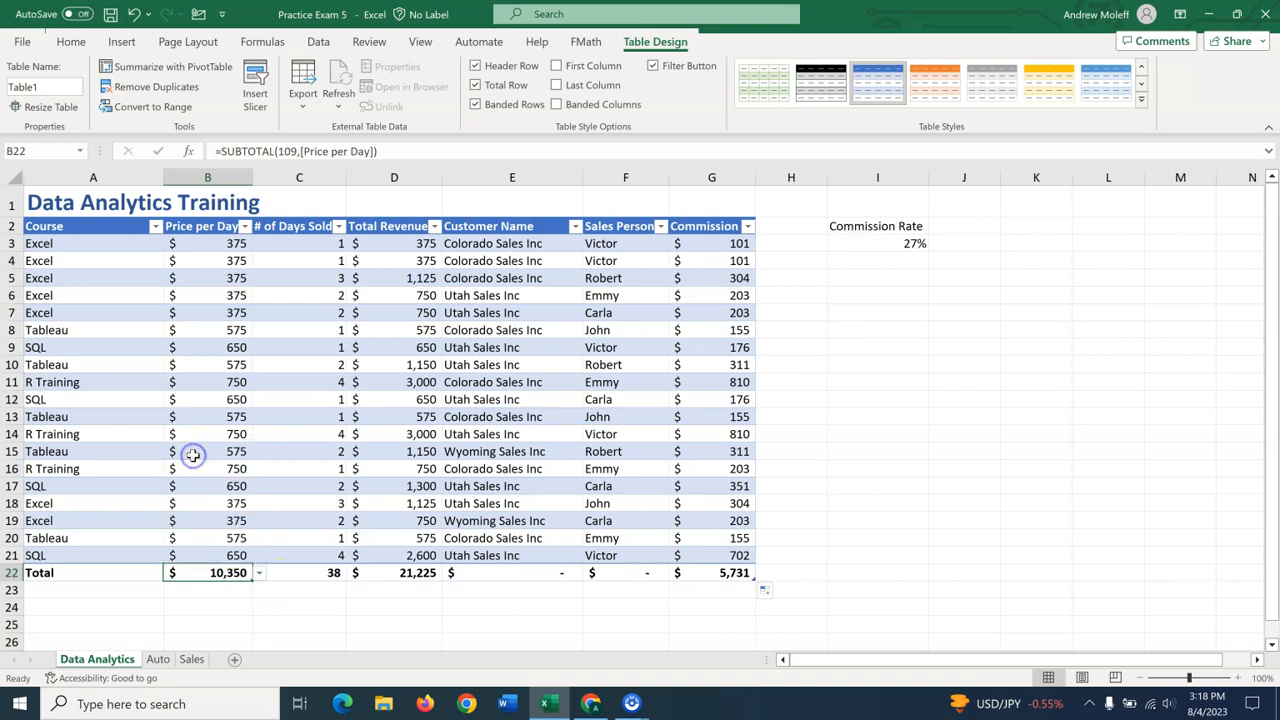
left_click(212, 607)
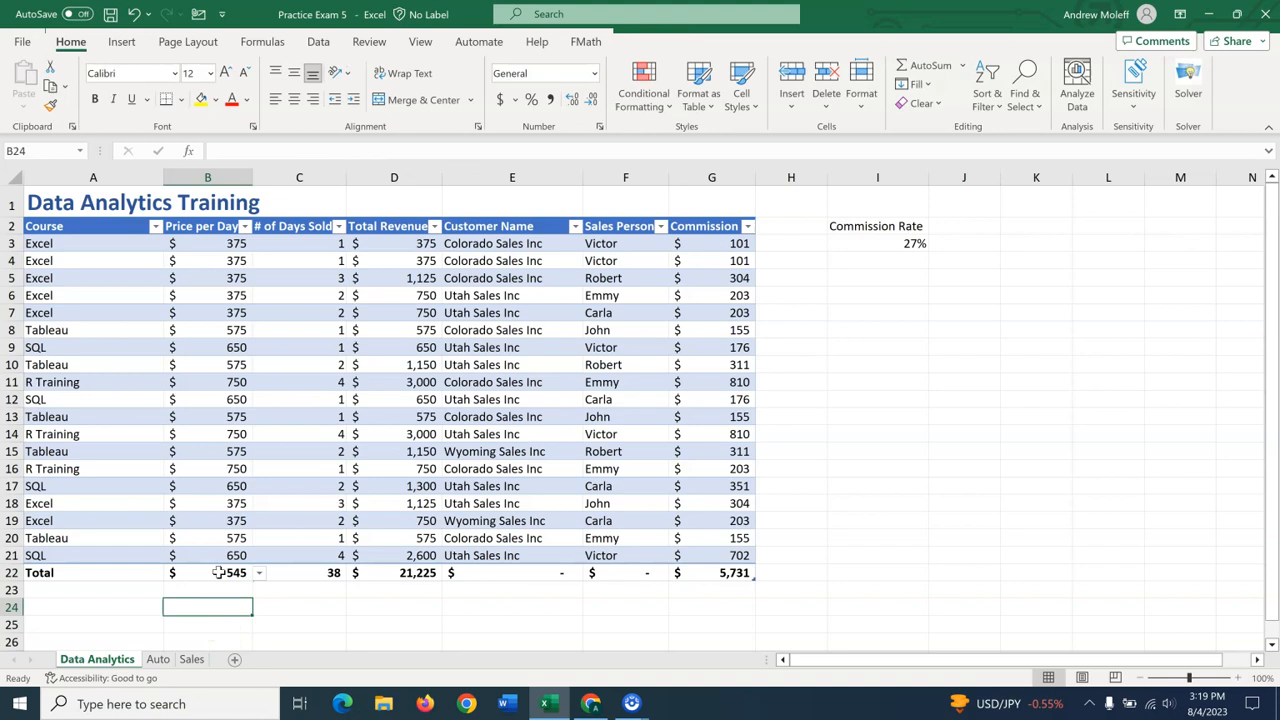
left_click(218, 572)
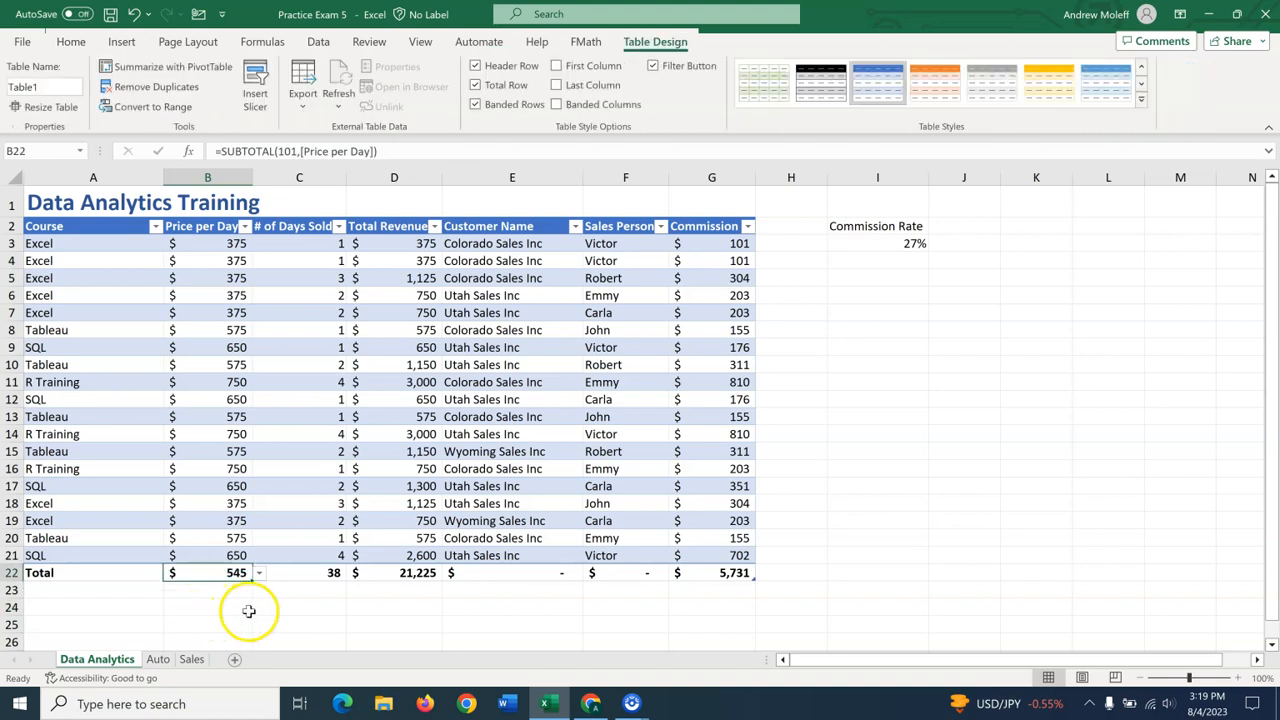
left_click(300, 576)
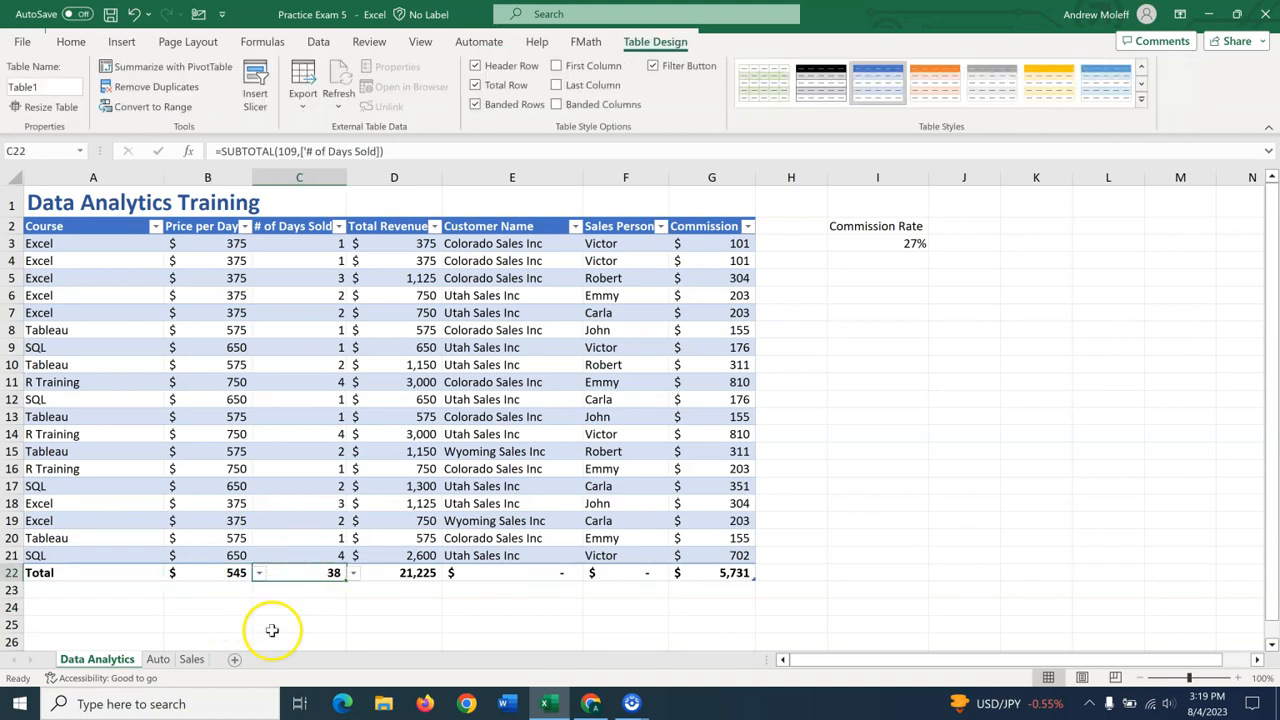
left_click(416, 578)
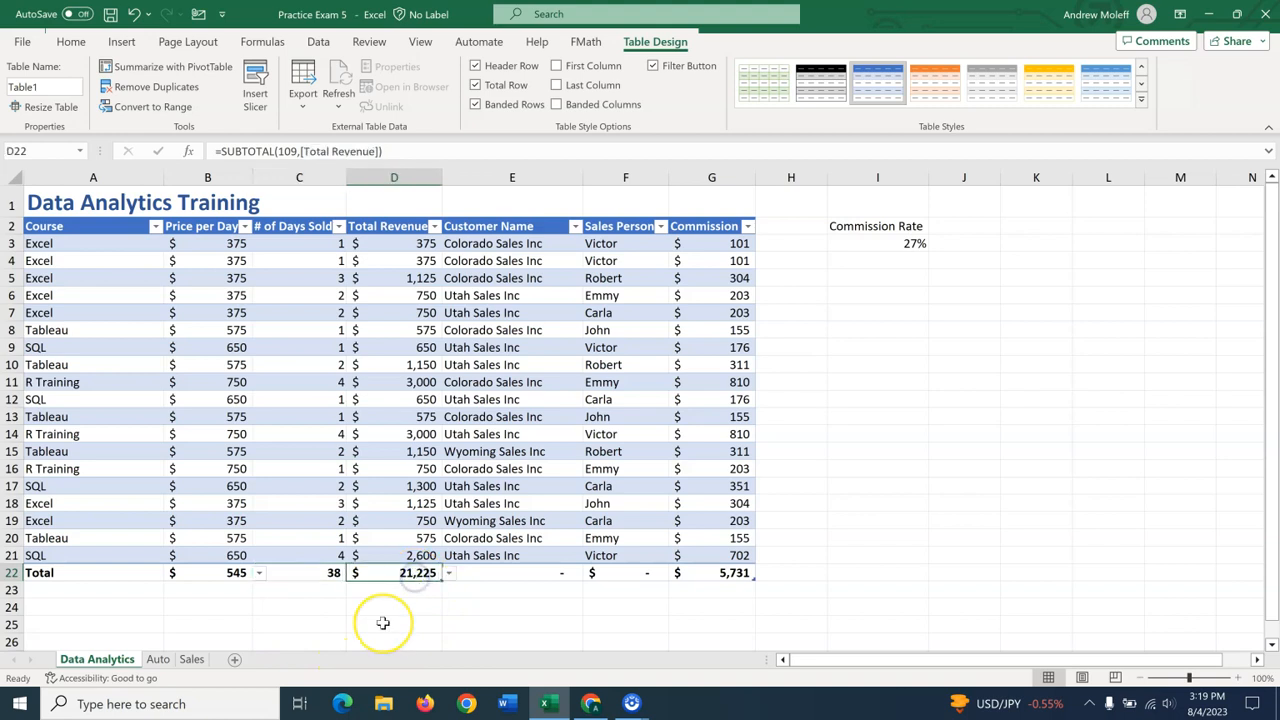
left_click(731, 577)
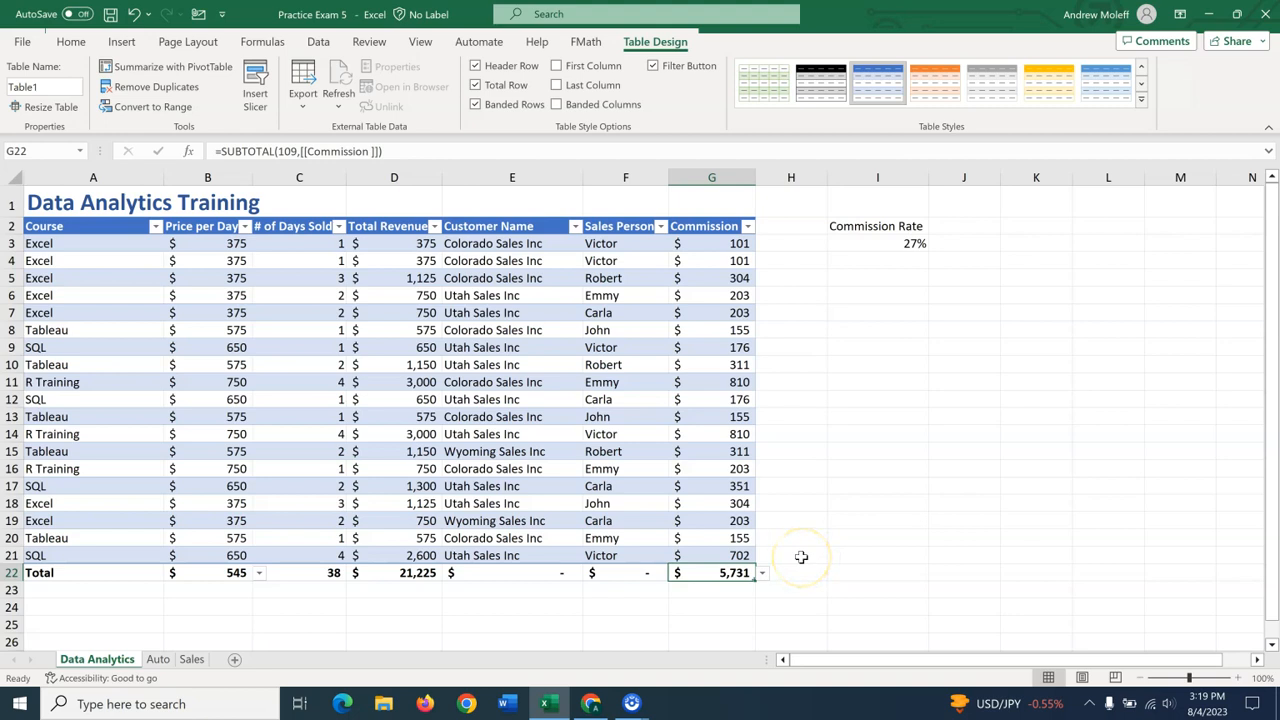
Step: Insert a new worksheet after Data Analytics and rename it Data 2
left_click(236, 662)
left_click(165, 660)
right_click(160, 665)
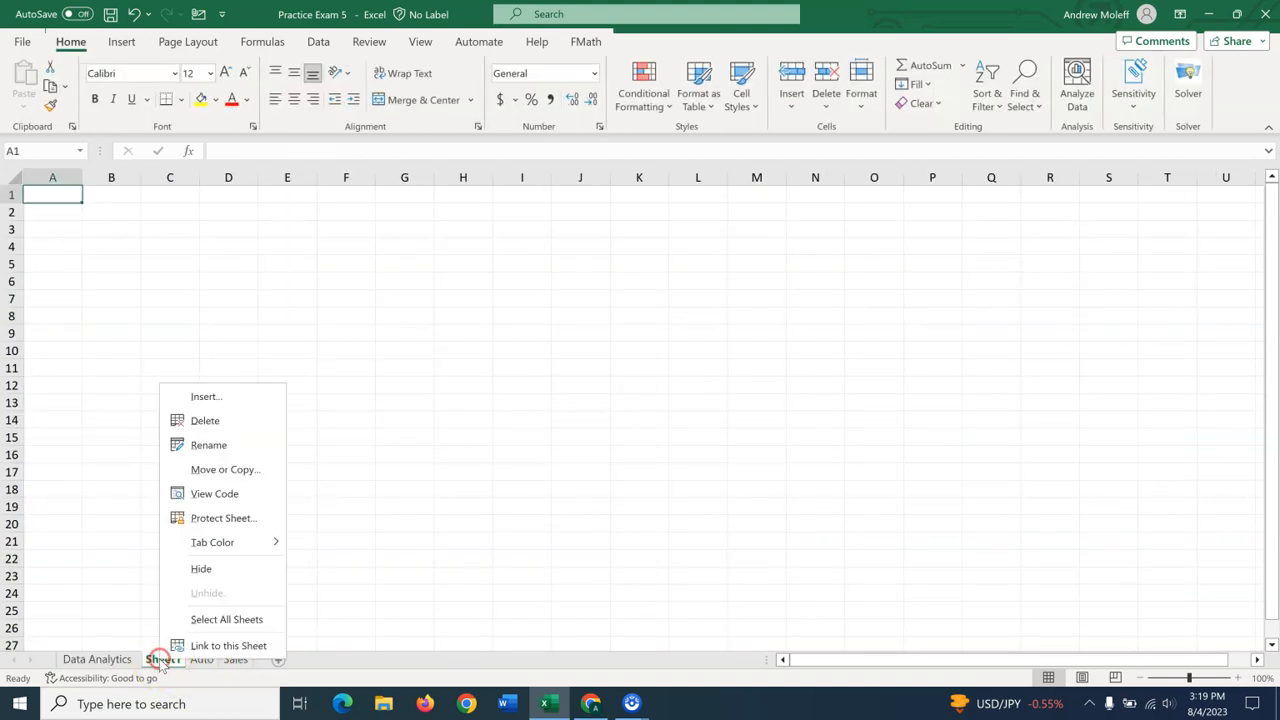
left_click(218, 444)
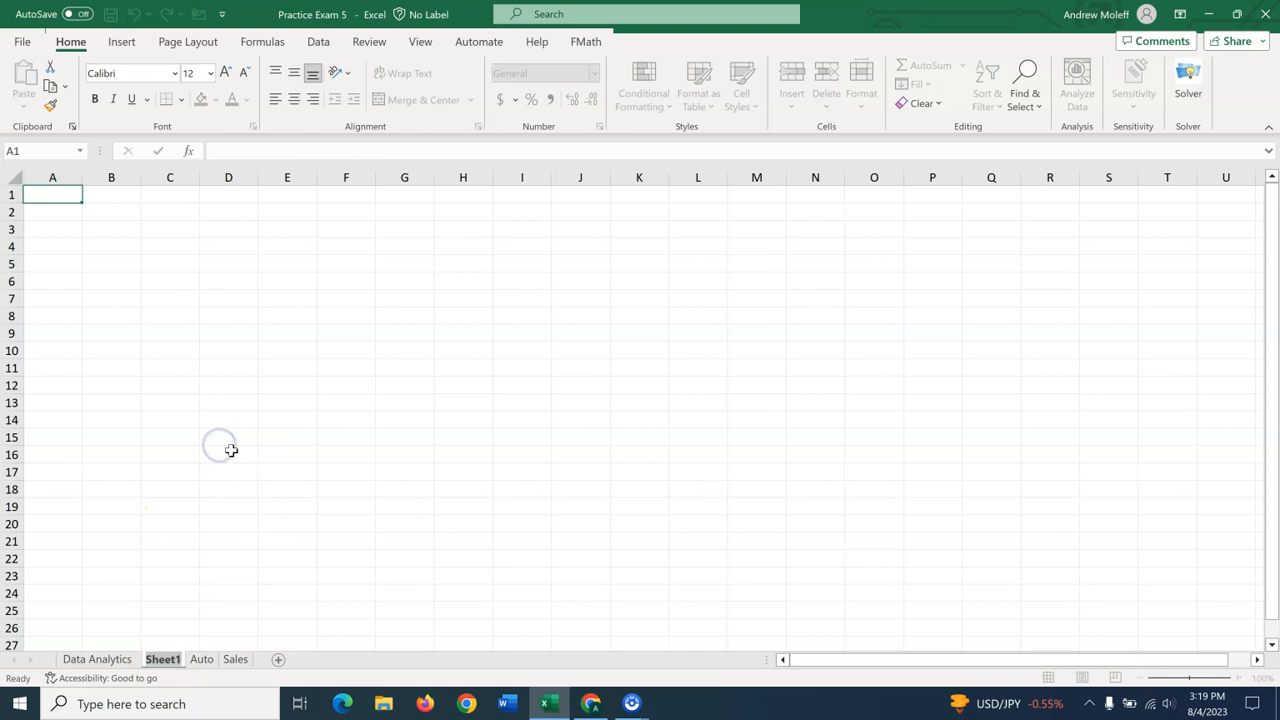
type("Data 2")
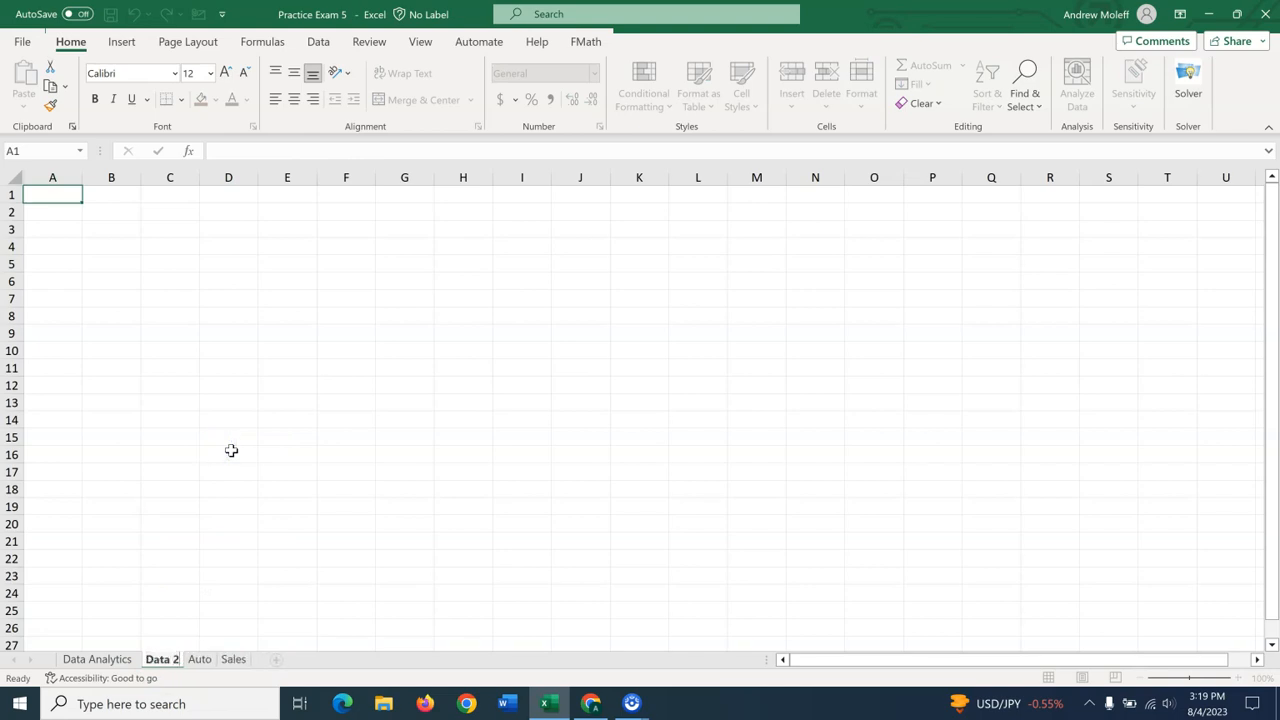
key("Return")
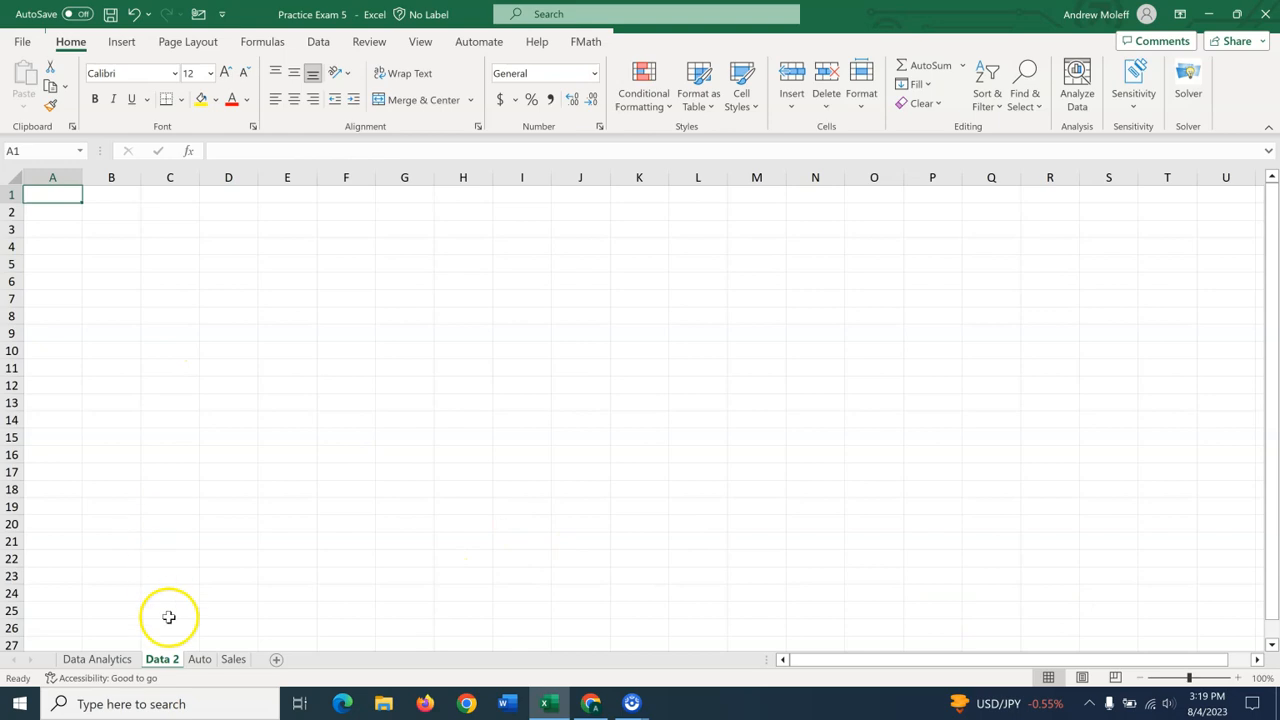
Step: Copy the table A2:G22 from the Data Analytics sheet and paste it as values only at A1 of Data 2
left_click(97, 660)
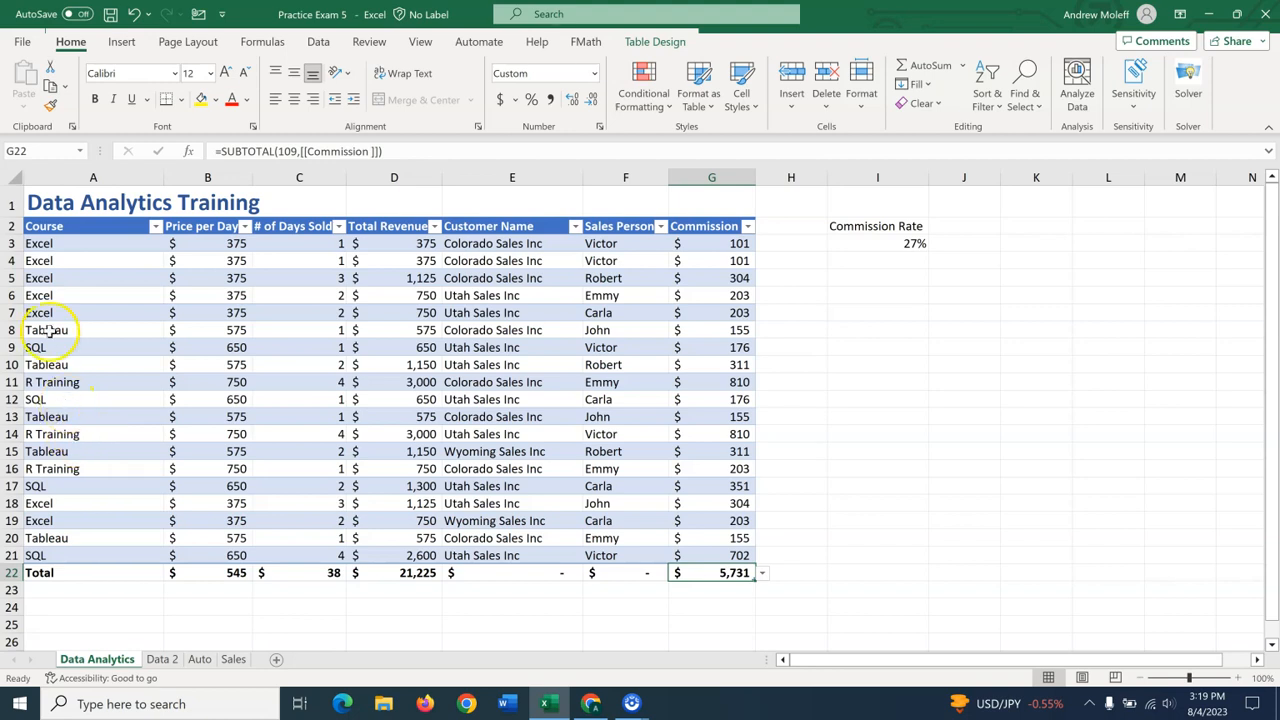
left_click(62, 226)
left_click_drag(62, 226, 707, 568)
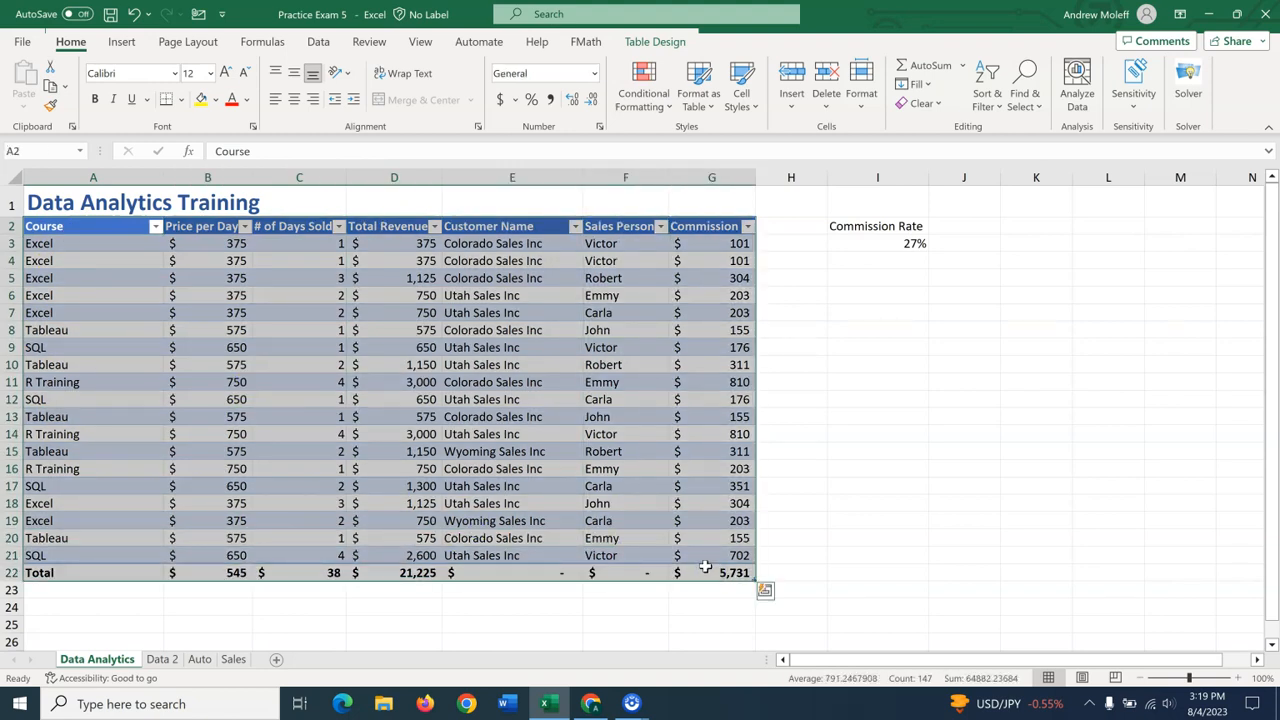
key("ctrl+c")
left_click(162, 659)
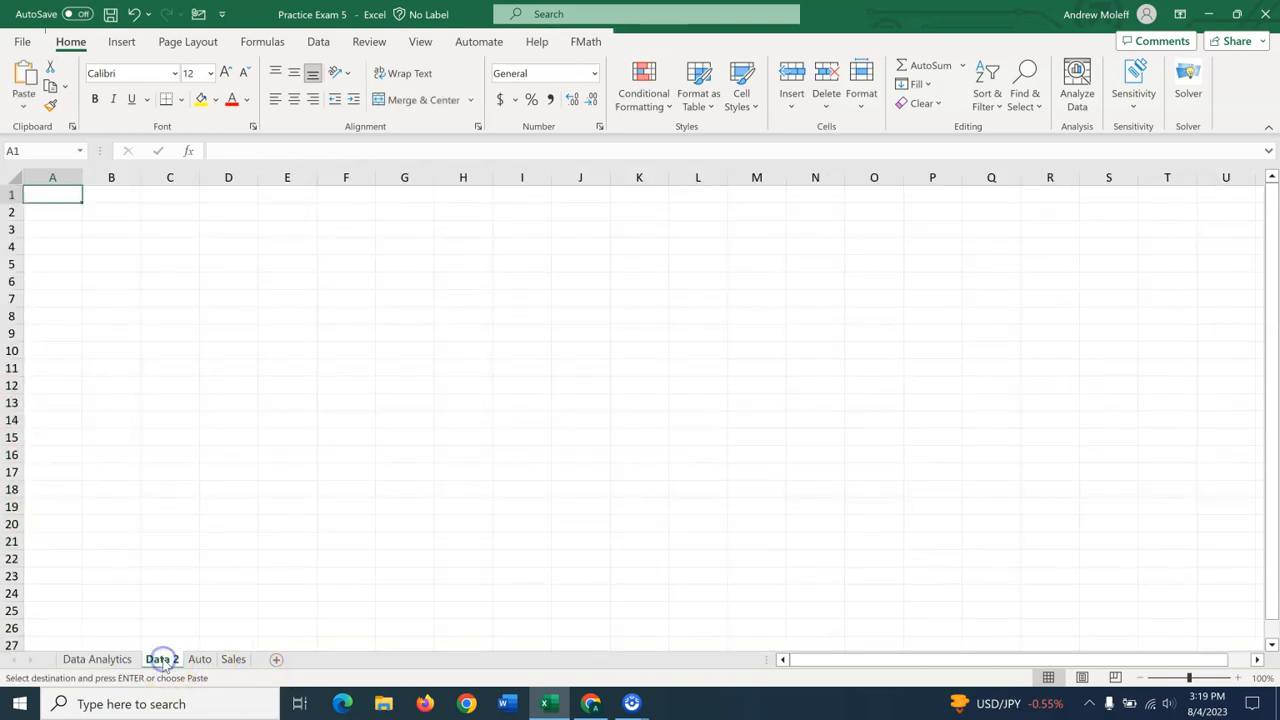
left_click(45, 196)
key("ctrl+v")
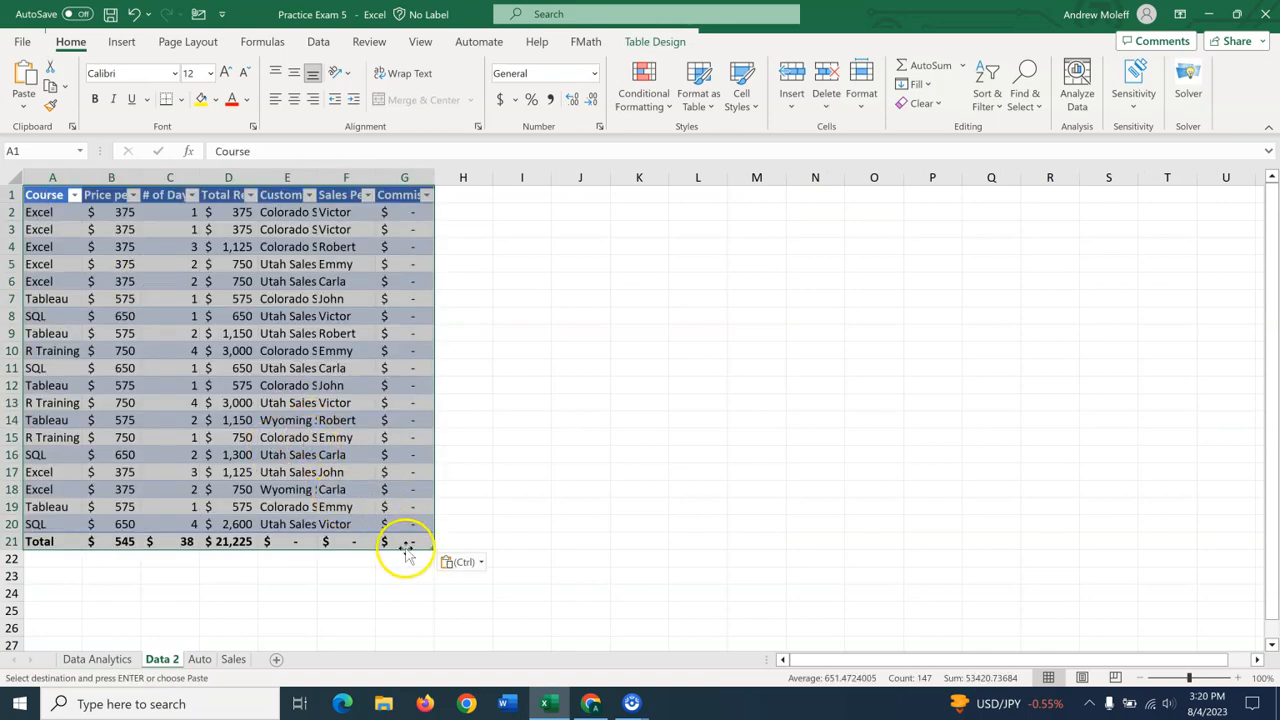
left_click(478, 562)
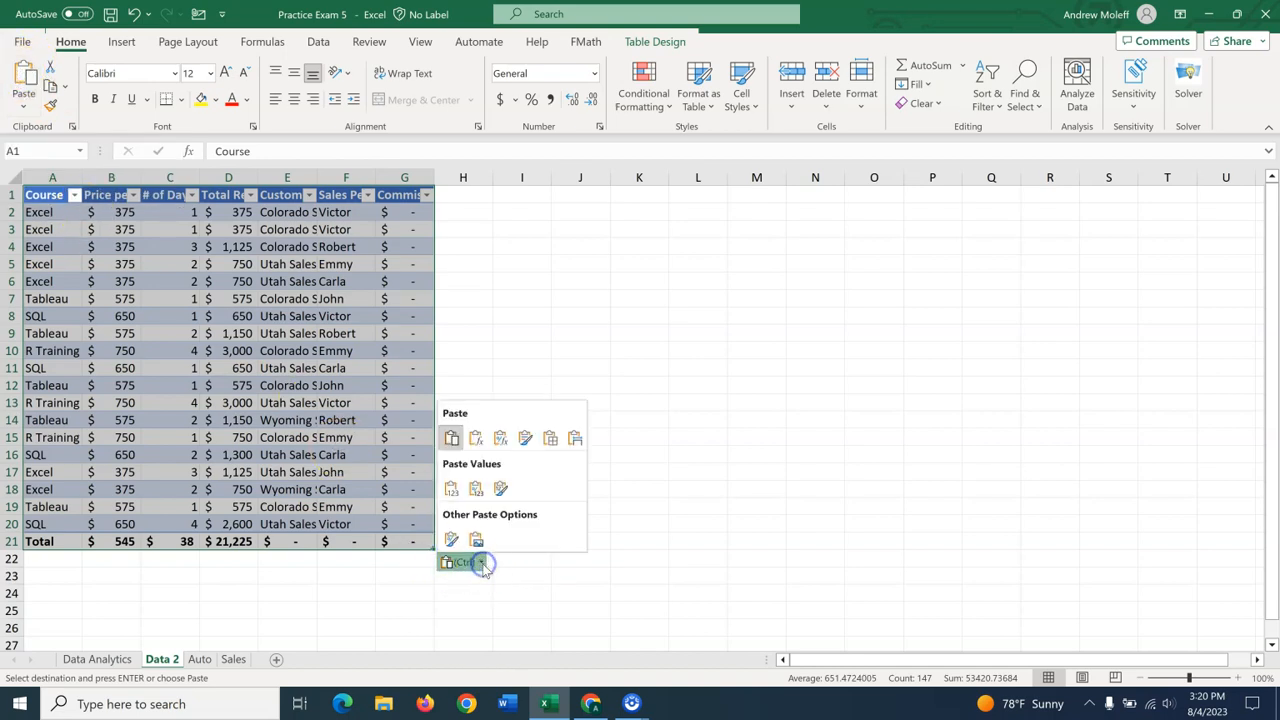
left_click(451, 489)
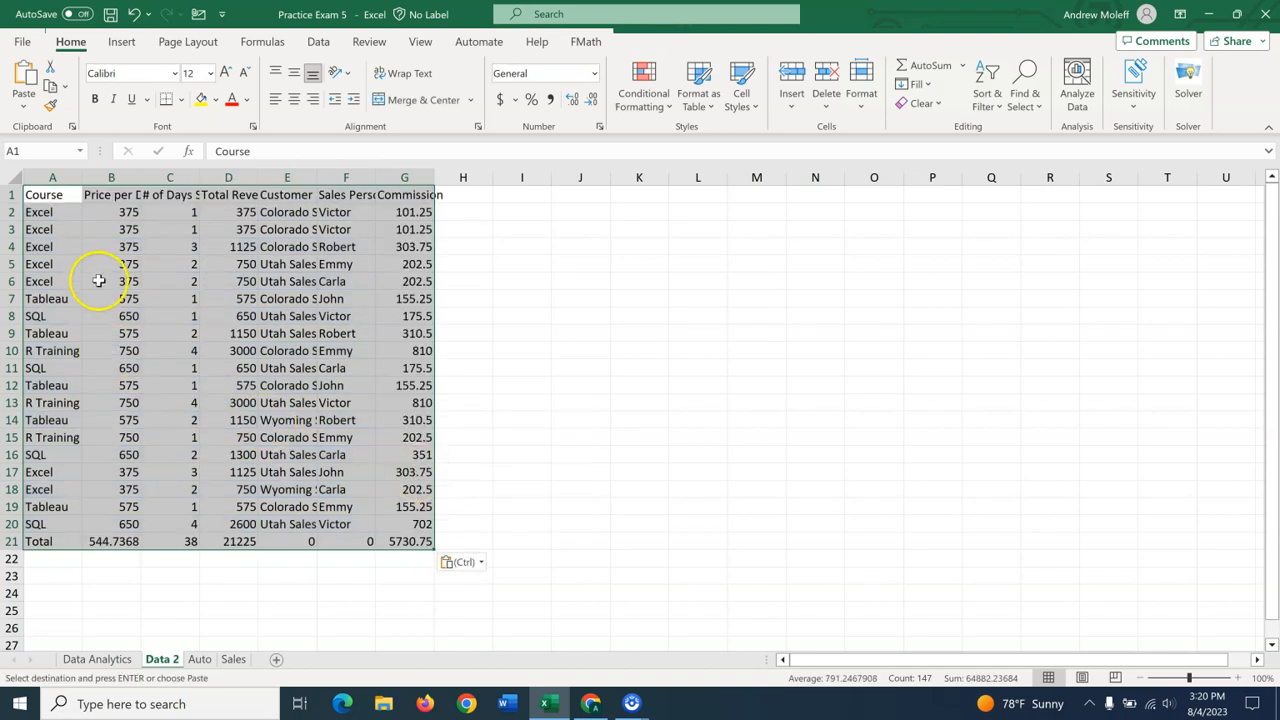
Step: Widen columns B through G on the Data 2 sheet to fit their contents
left_click(83, 180)
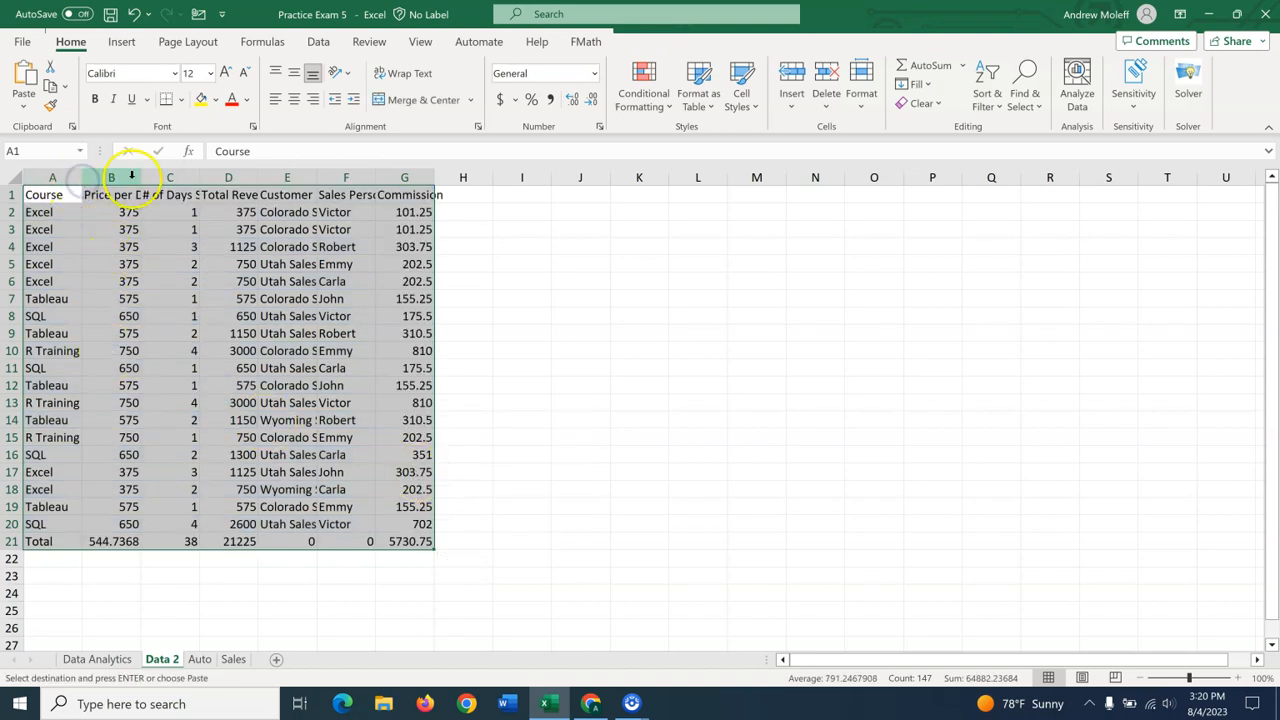
left_click_drag(140, 176, 322, 177)
double_click(381, 177)
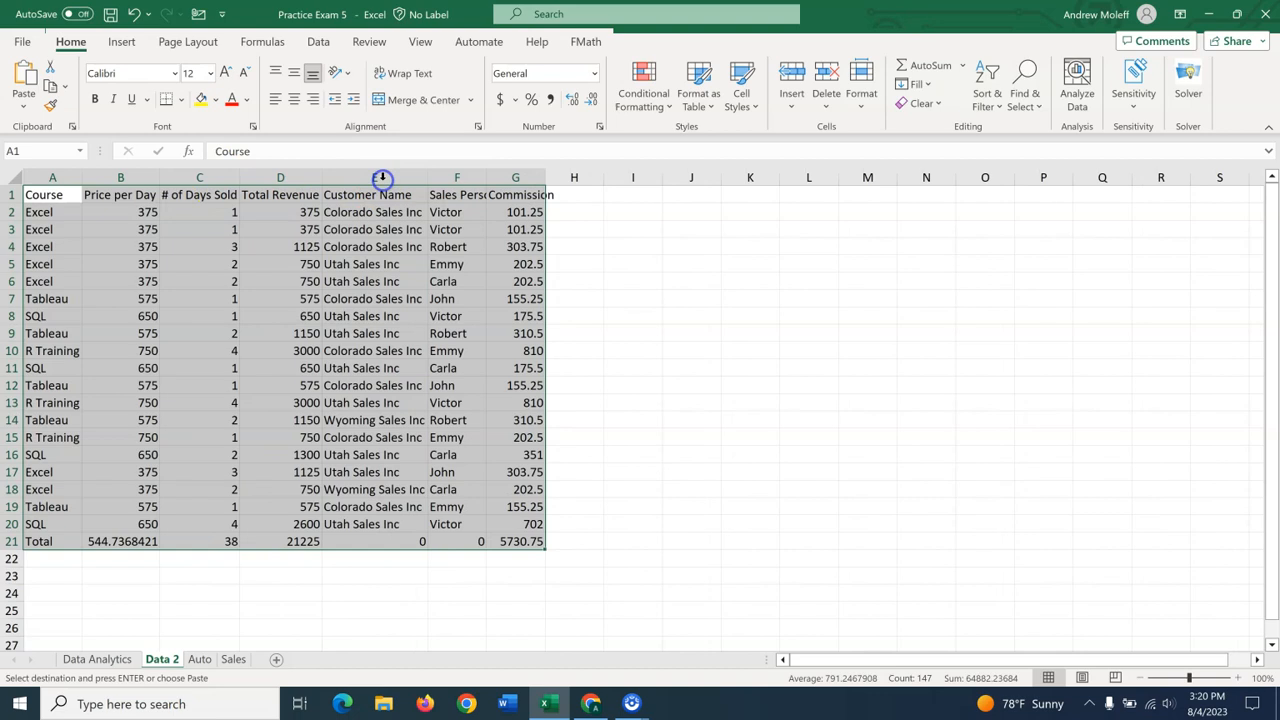
left_click_drag(481, 179, 573, 178)
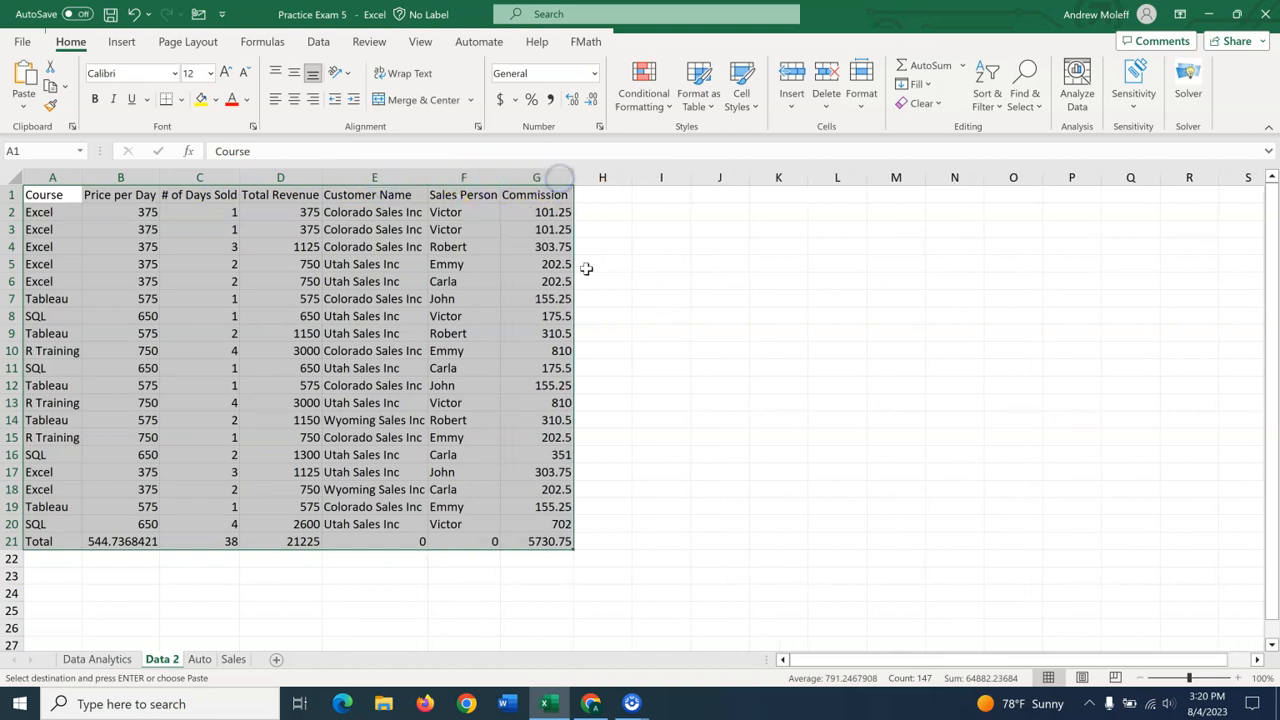
left_click(617, 345)
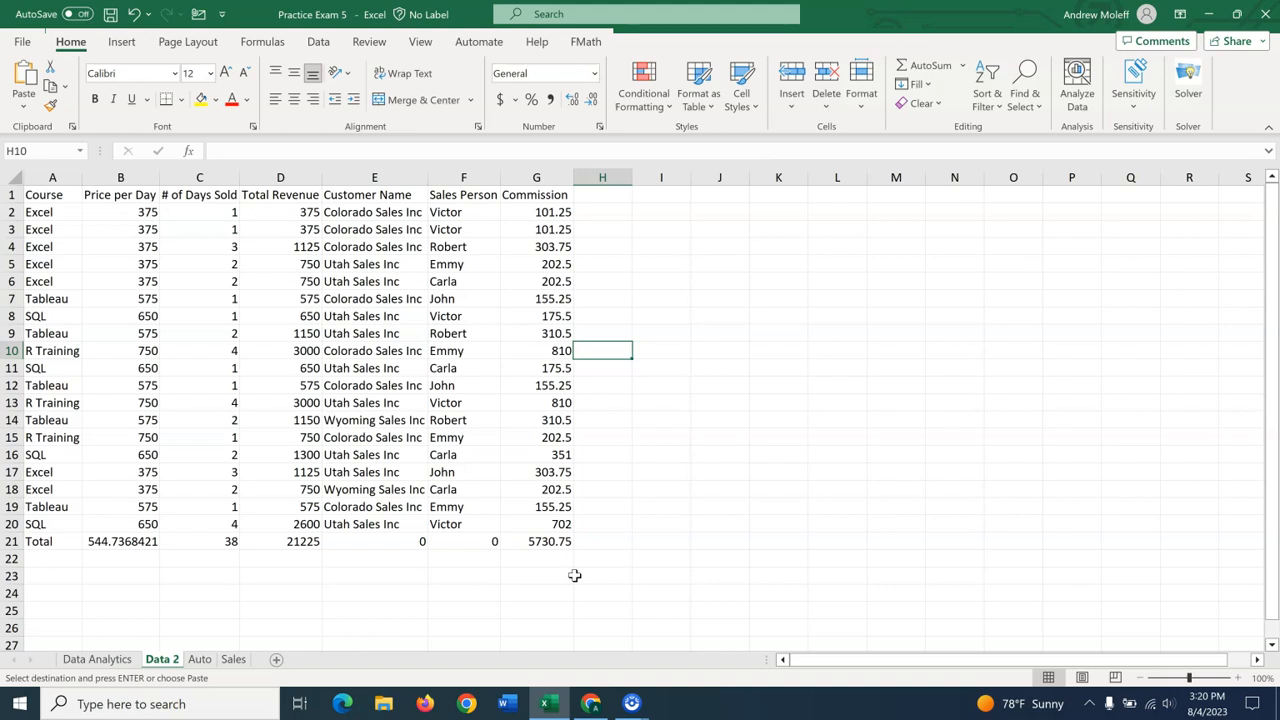
Step: Hyperlink the title in A1 of the Data Analytics sheet to cell A1 of the Data 2 sheet and test the link
left_click(97, 659)
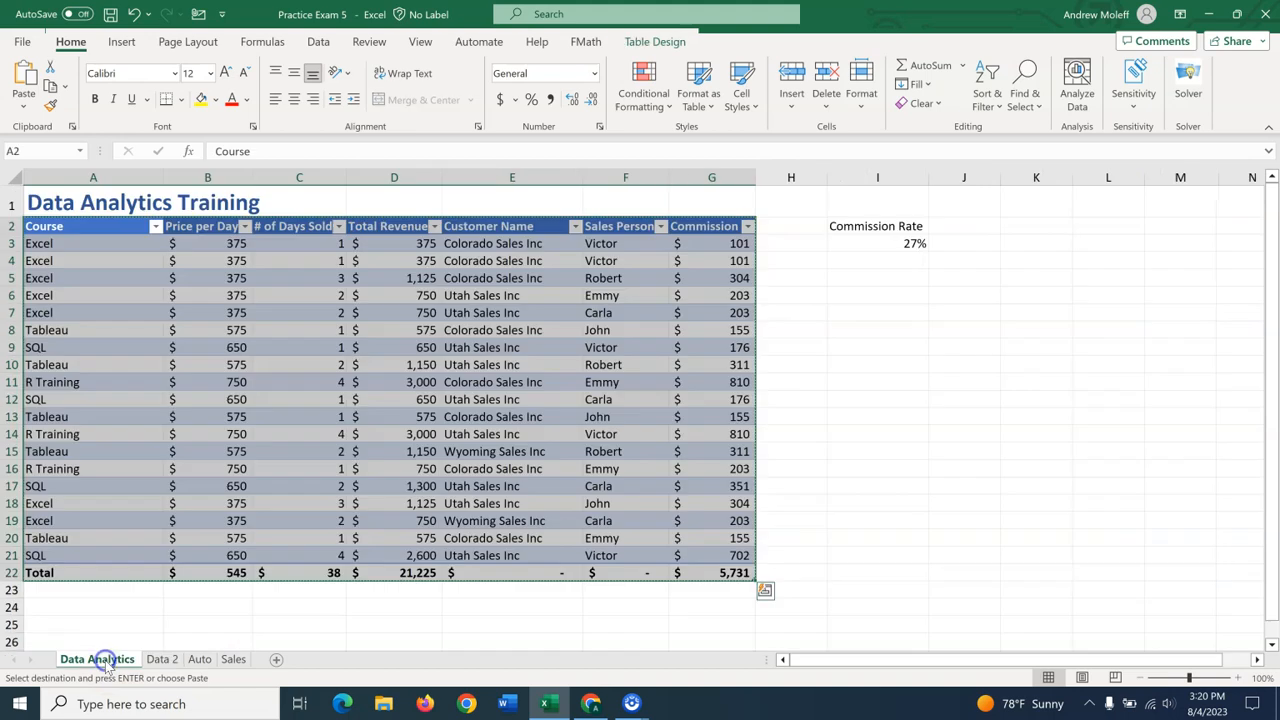
left_click(856, 417)
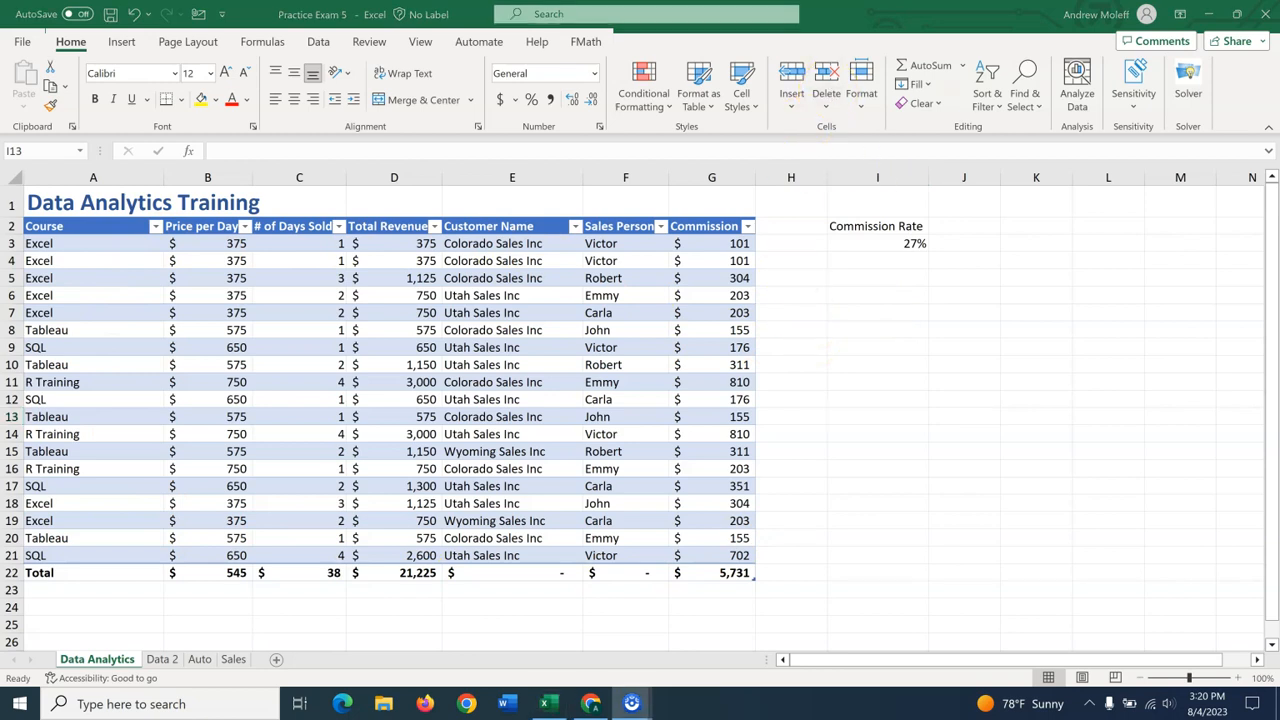
left_click(60, 203)
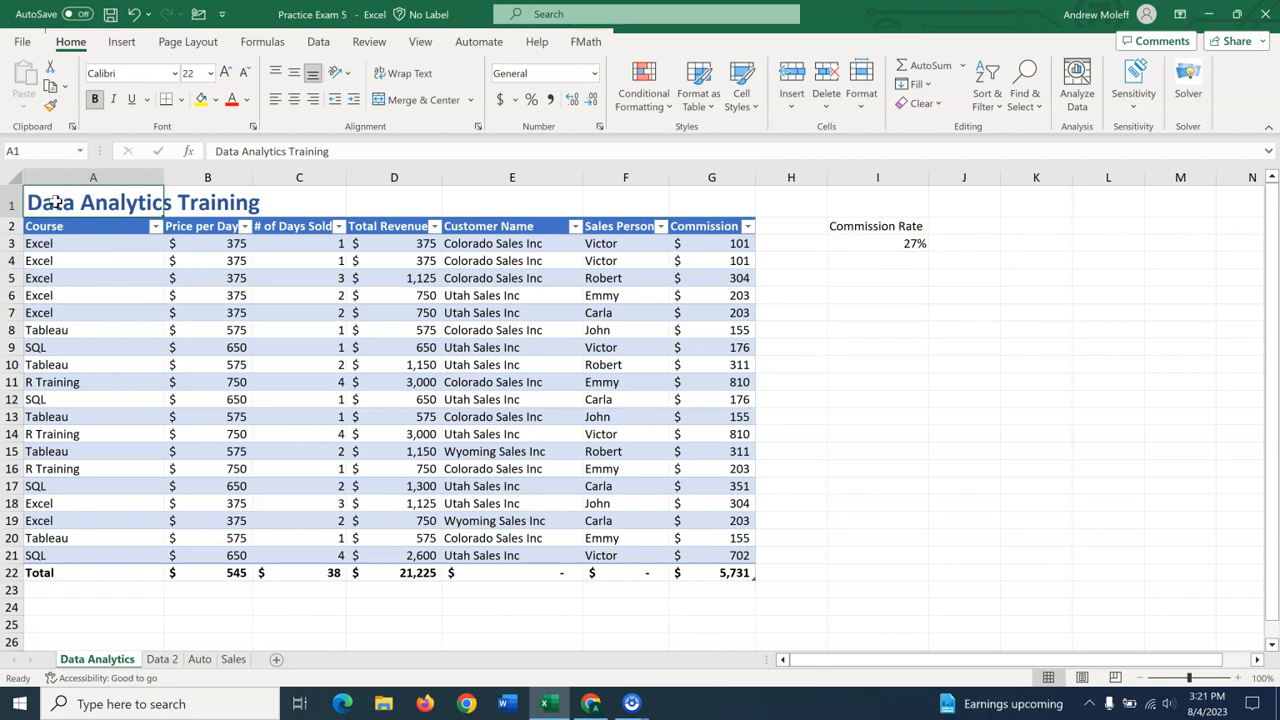
left_click(118, 43)
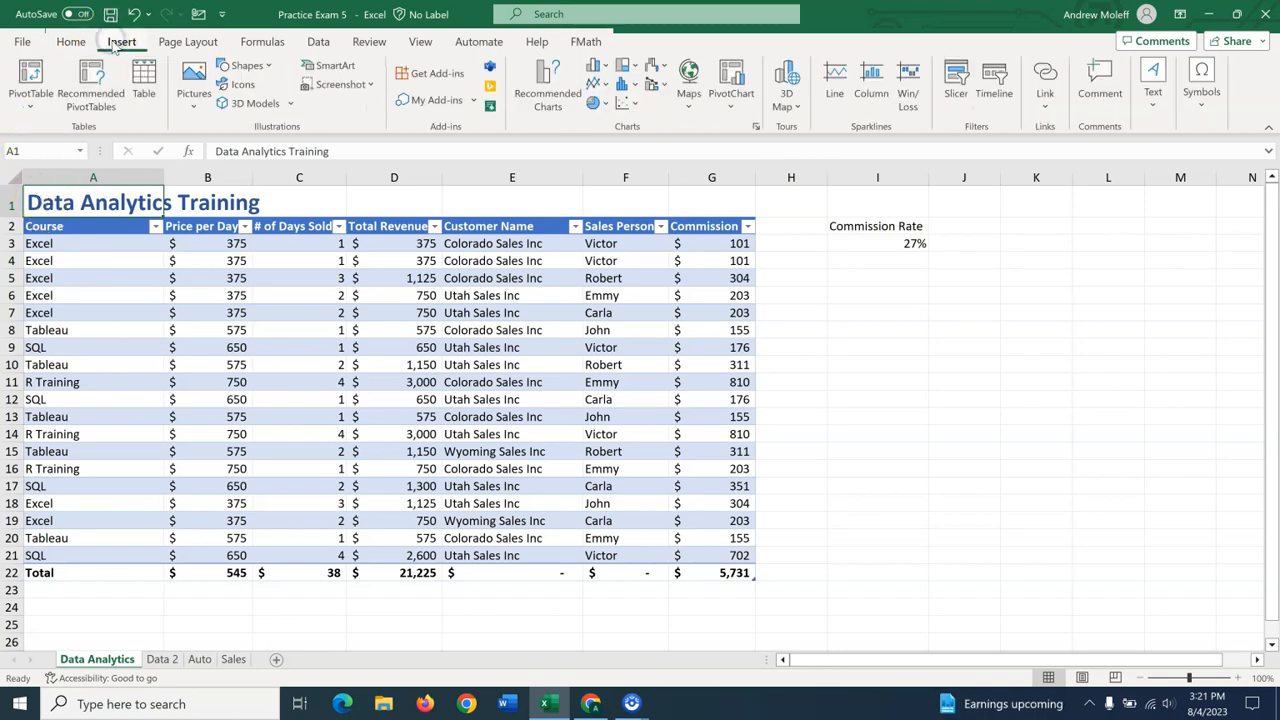
left_click(1046, 100)
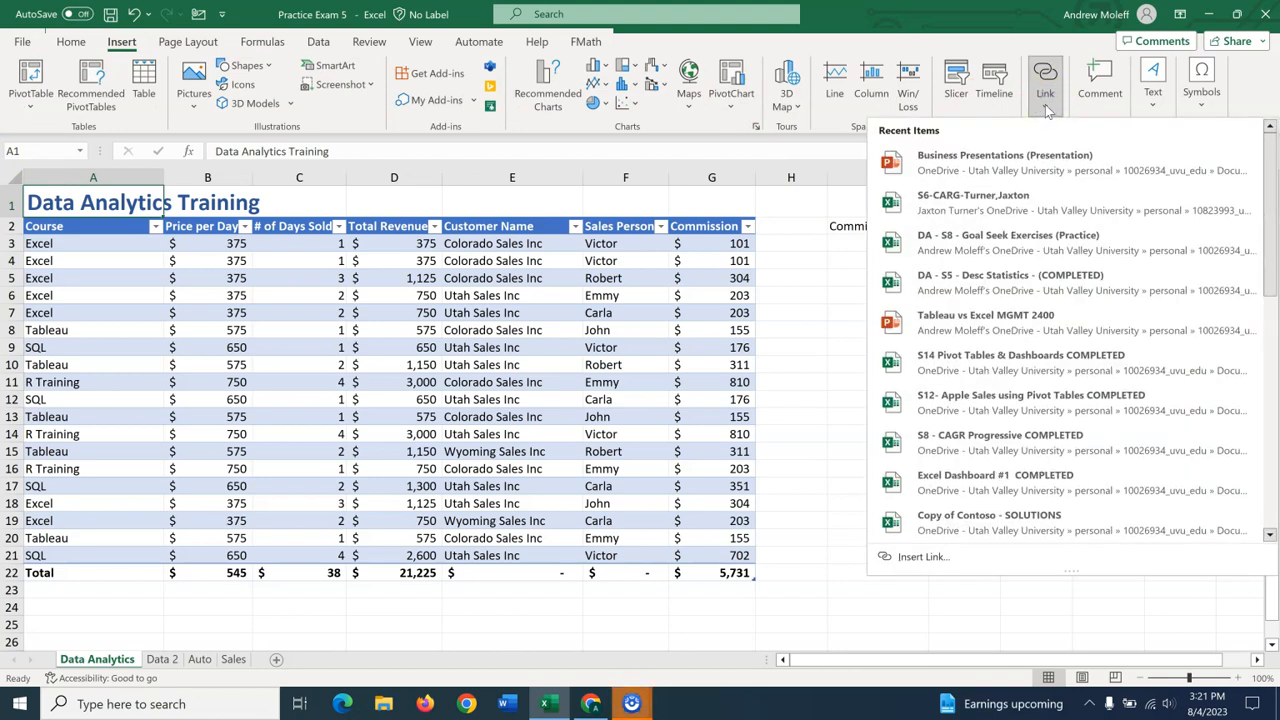
left_click(1043, 72)
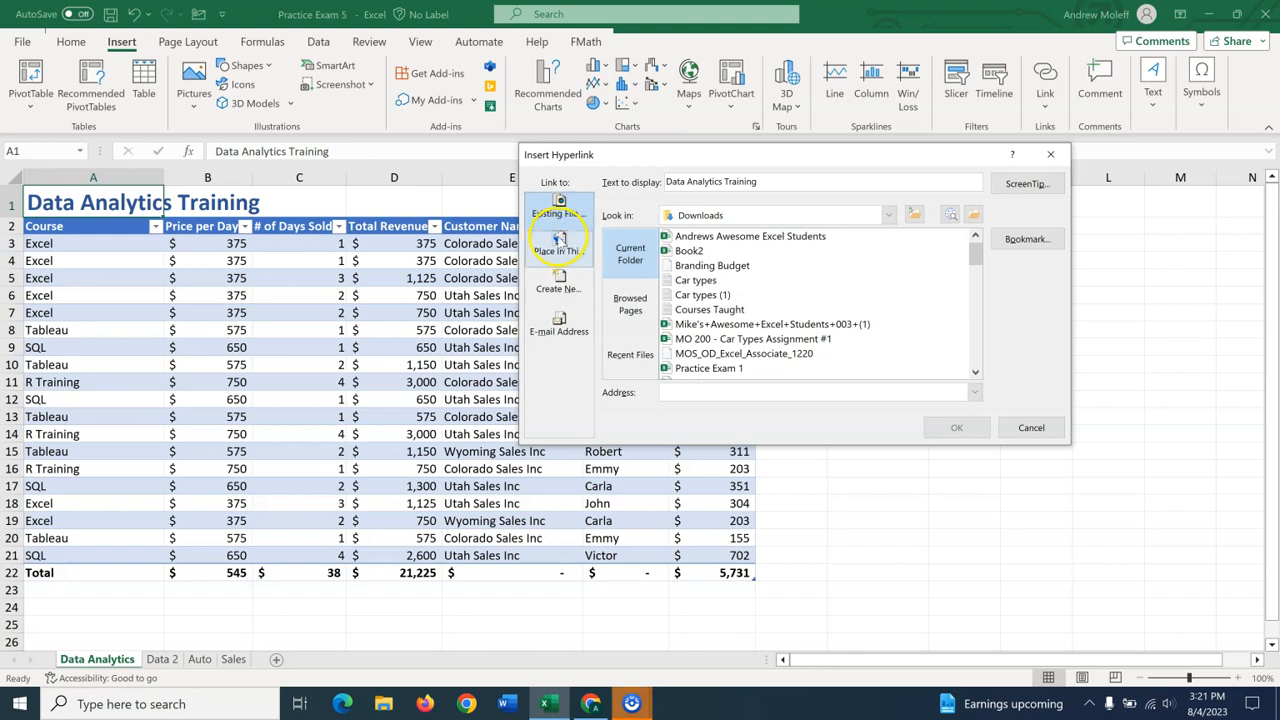
left_click(558, 248)
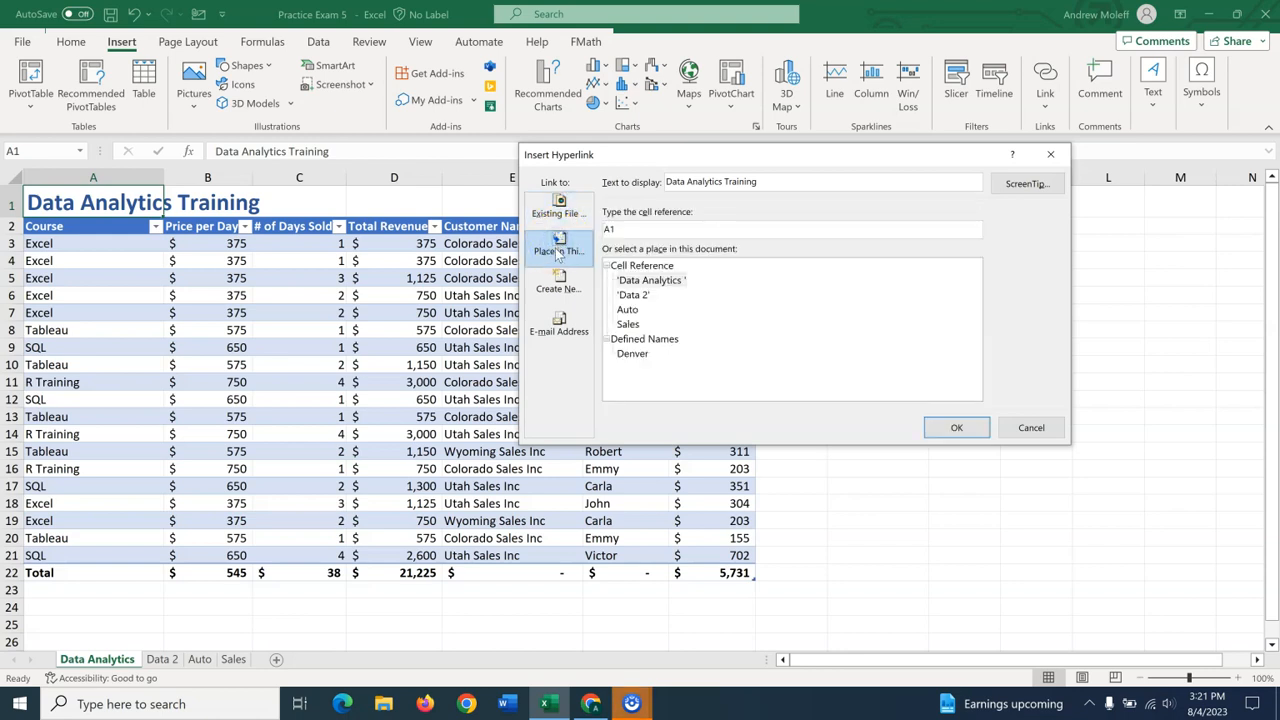
left_click(552, 258)
left_click(632, 296)
left_click(634, 296)
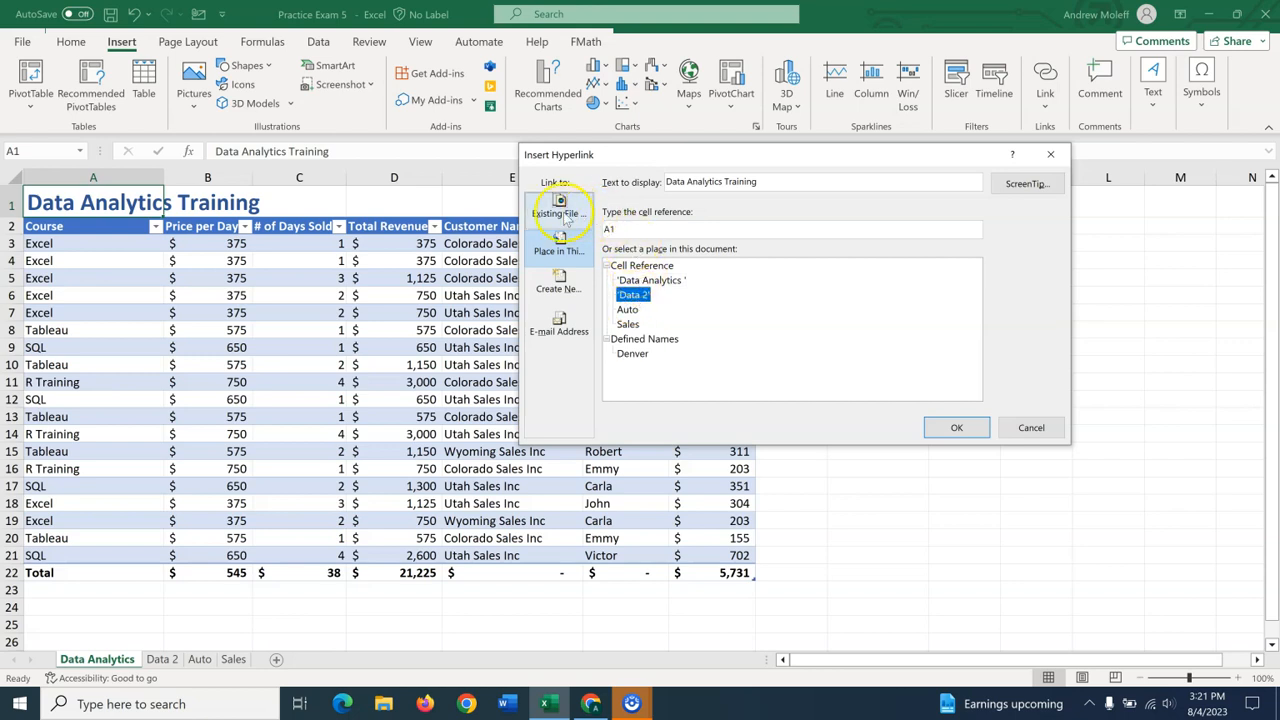
left_click(557, 258)
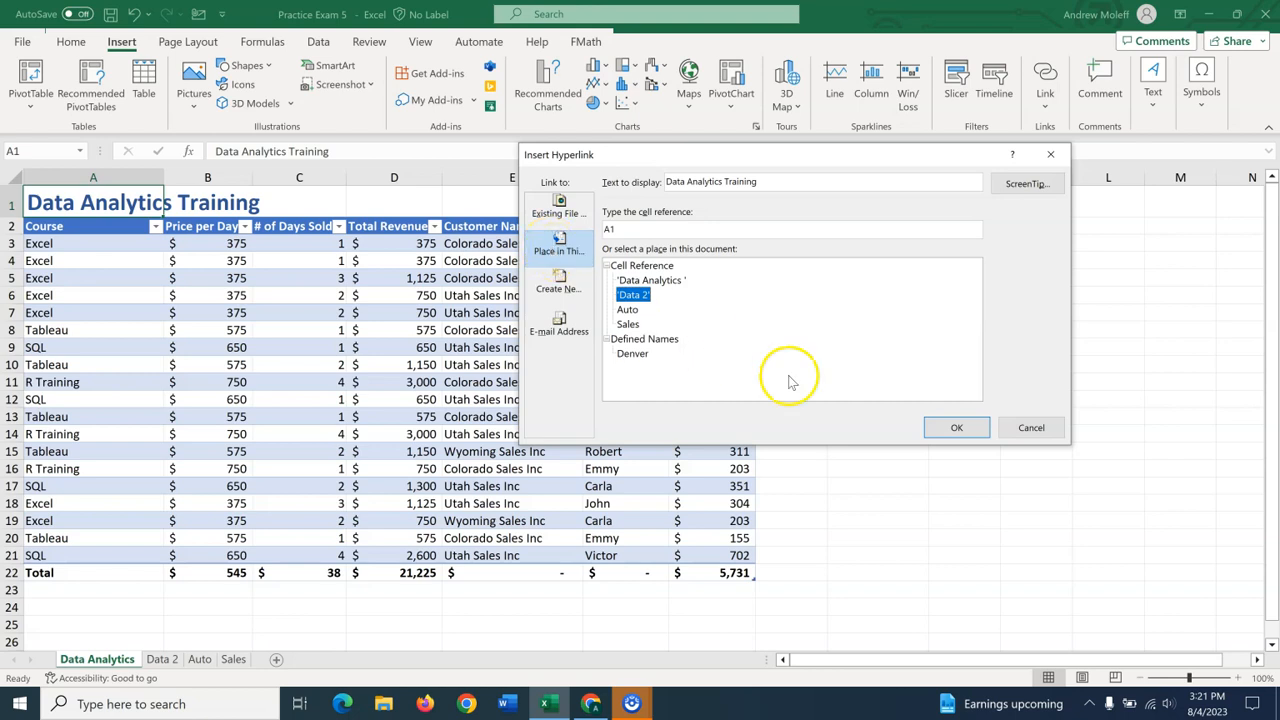
left_click(955, 428)
left_click(109, 194)
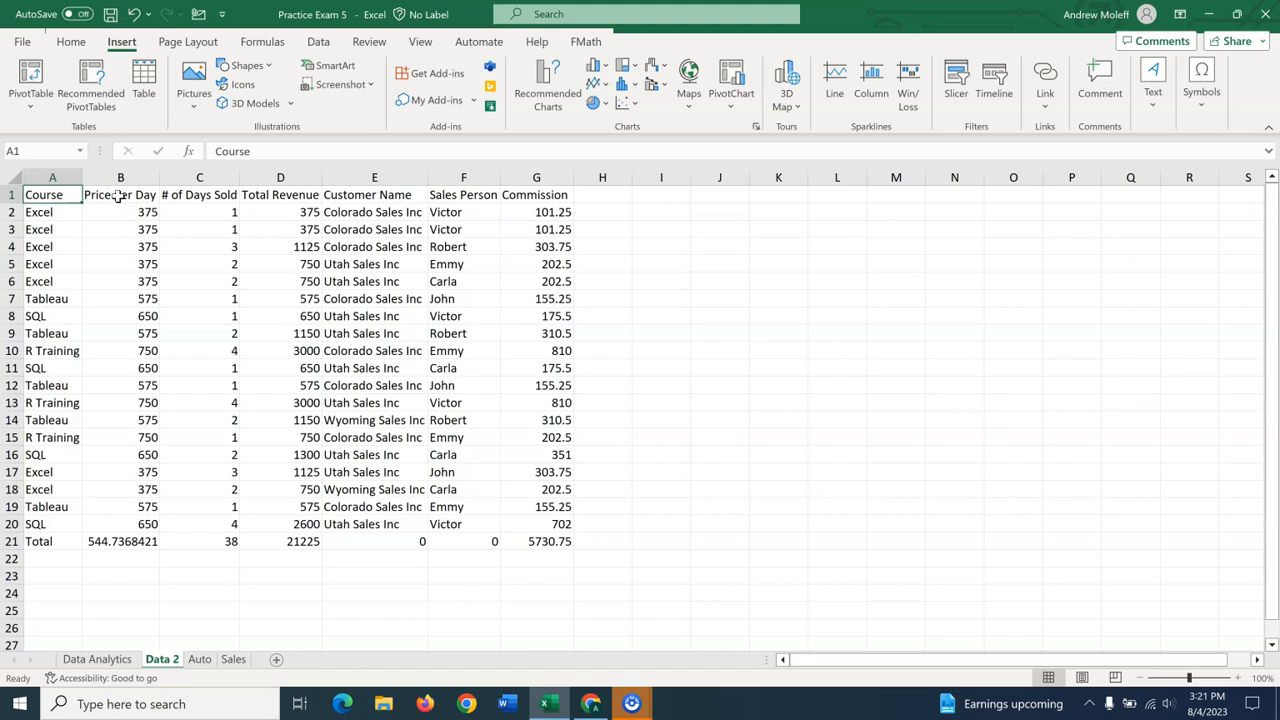
left_click(95, 659)
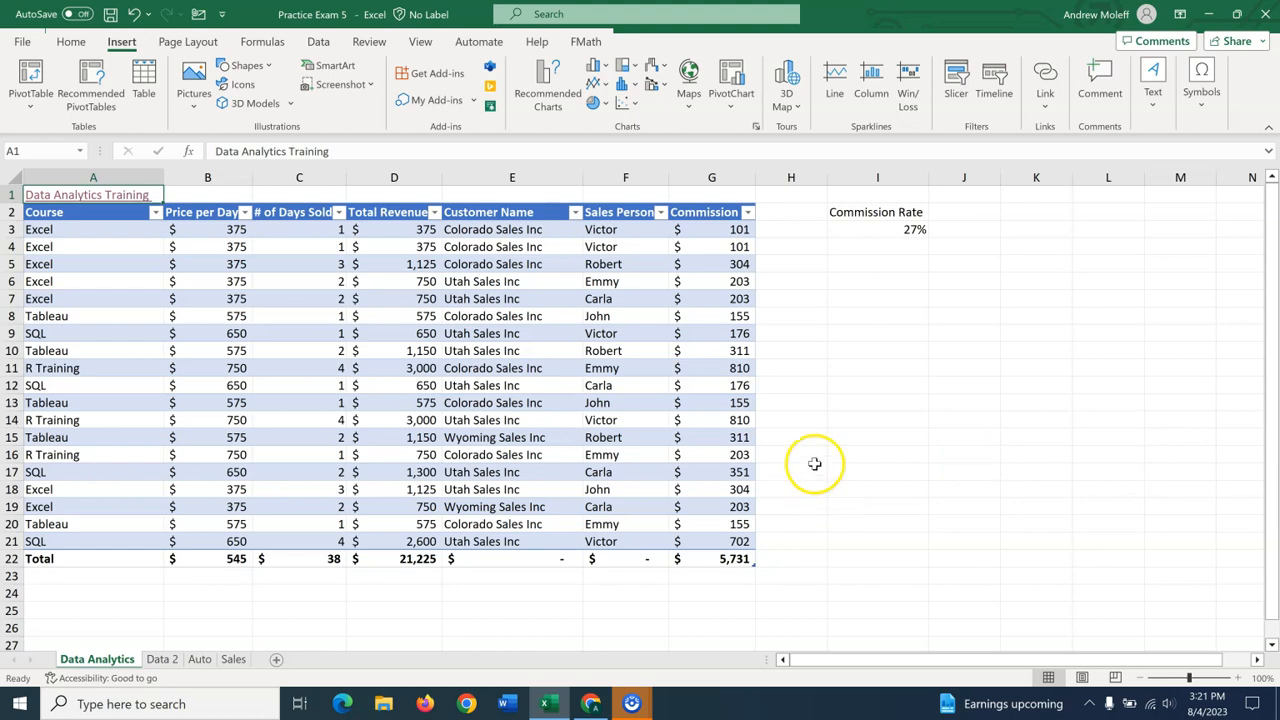
Step: Merge cells A2:G2 on the Auto sheet with Merge Across
left_click(200, 659)
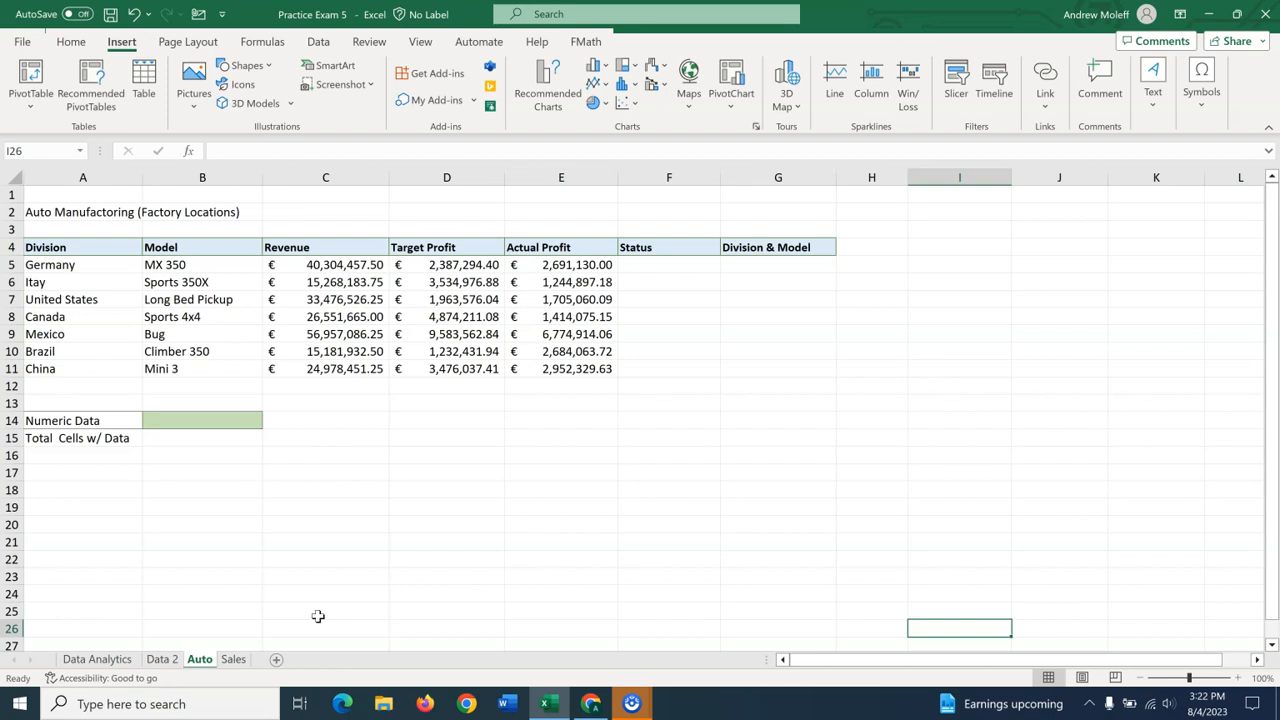
left_click_drag(35, 211, 771, 206)
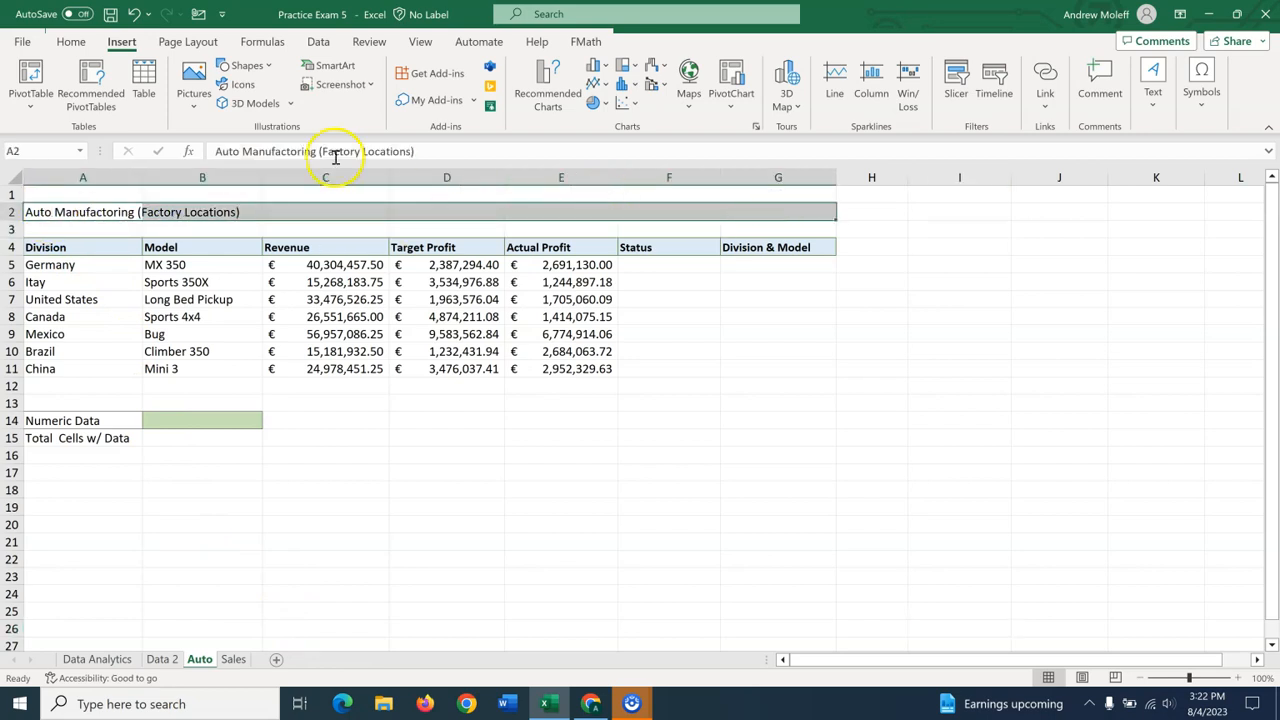
left_click(71, 42)
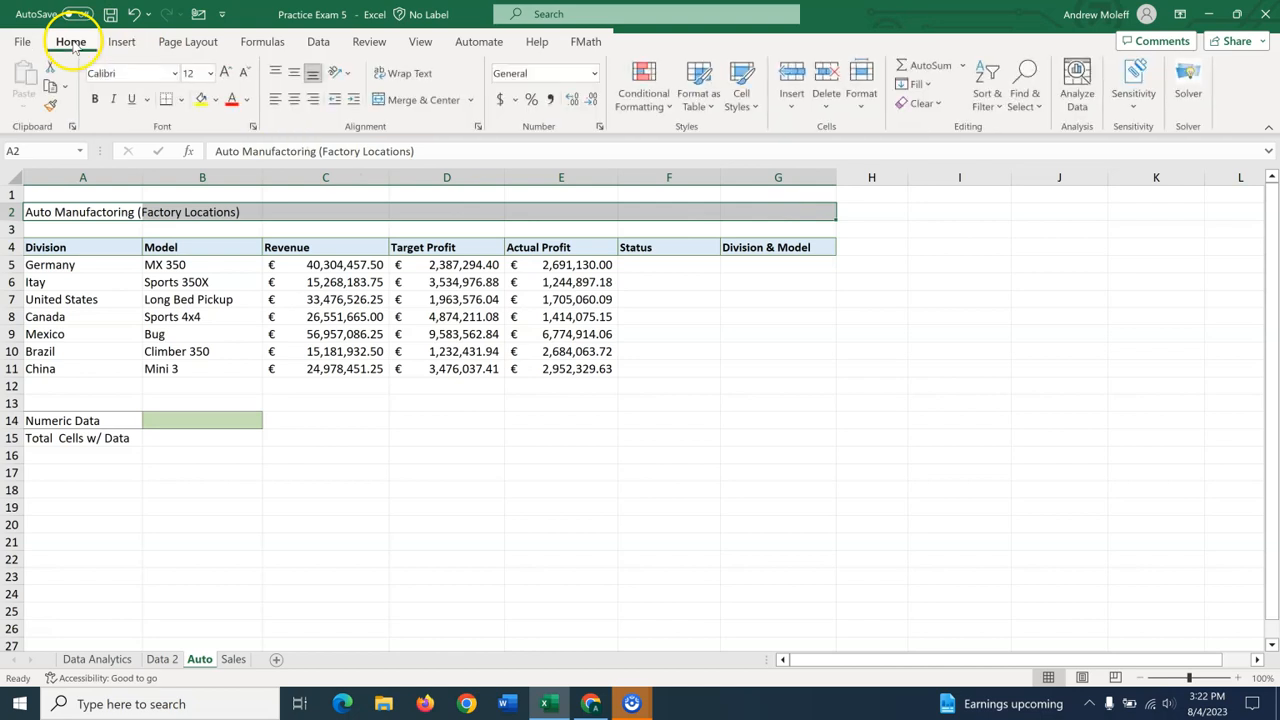
left_click(471, 100)
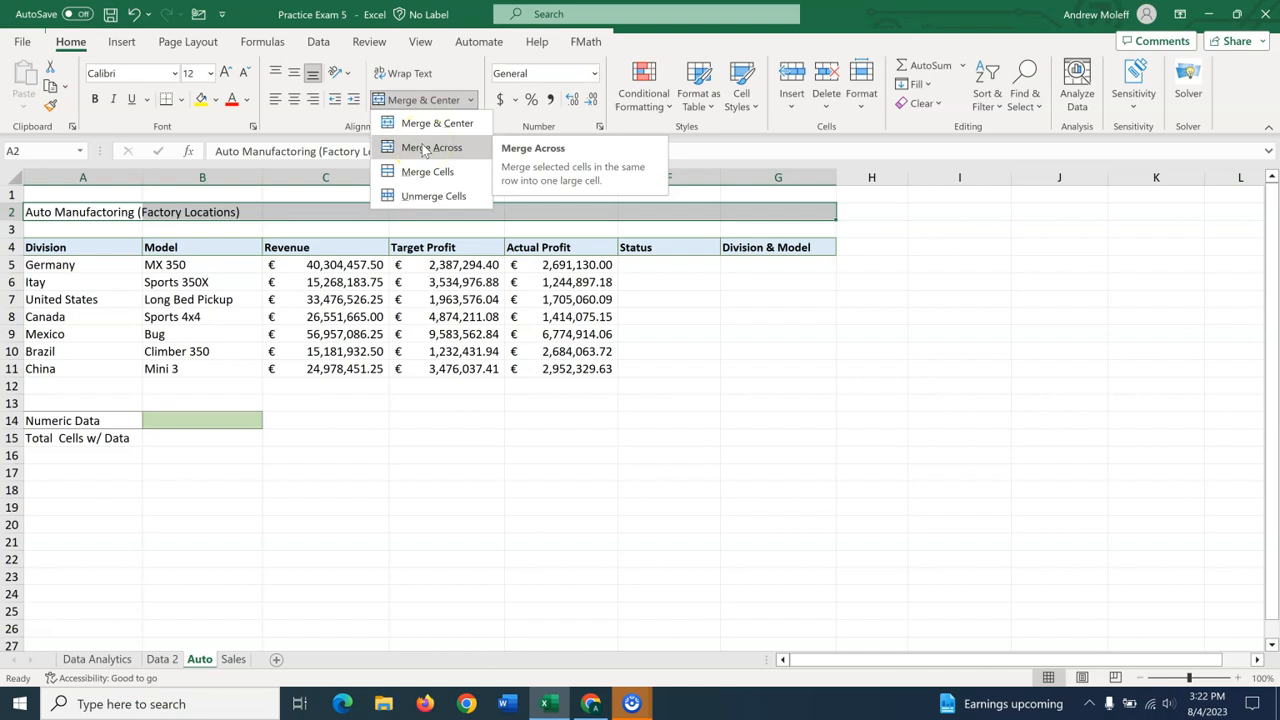
left_click(424, 148)
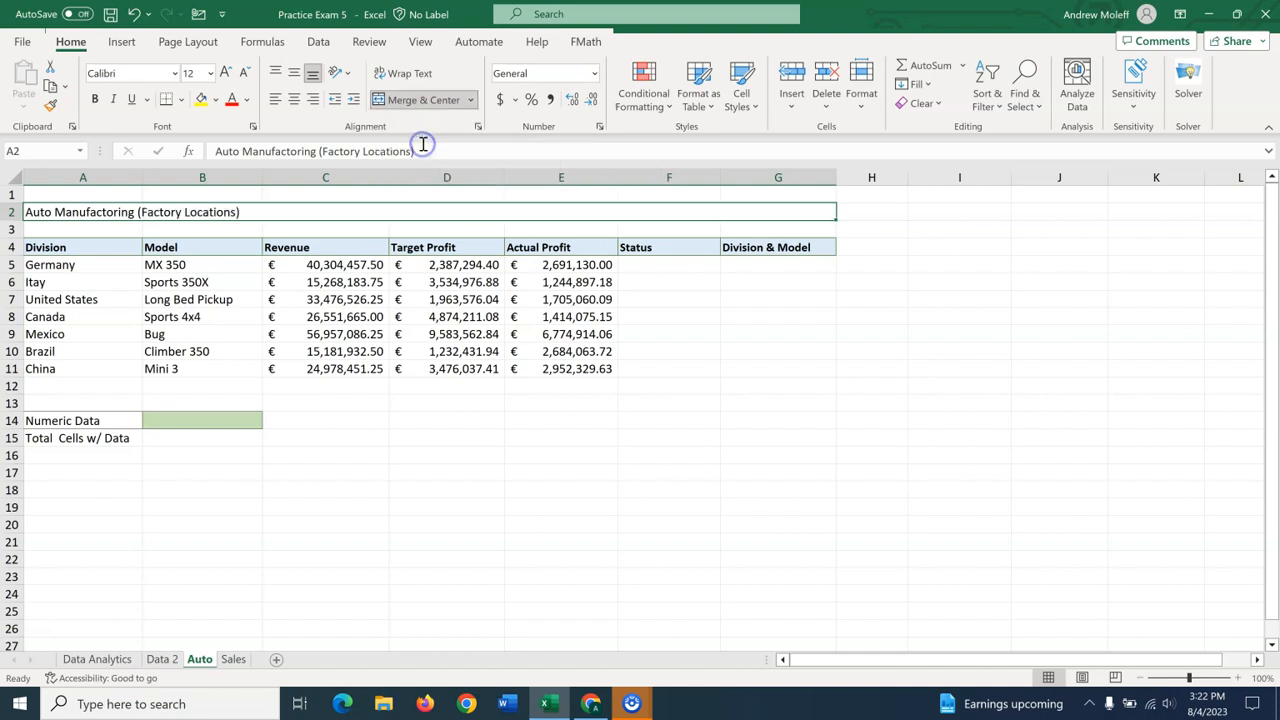
Step: Format the merged title in row 2 with font size 14 and a light blue theme fill
left_click(211, 74)
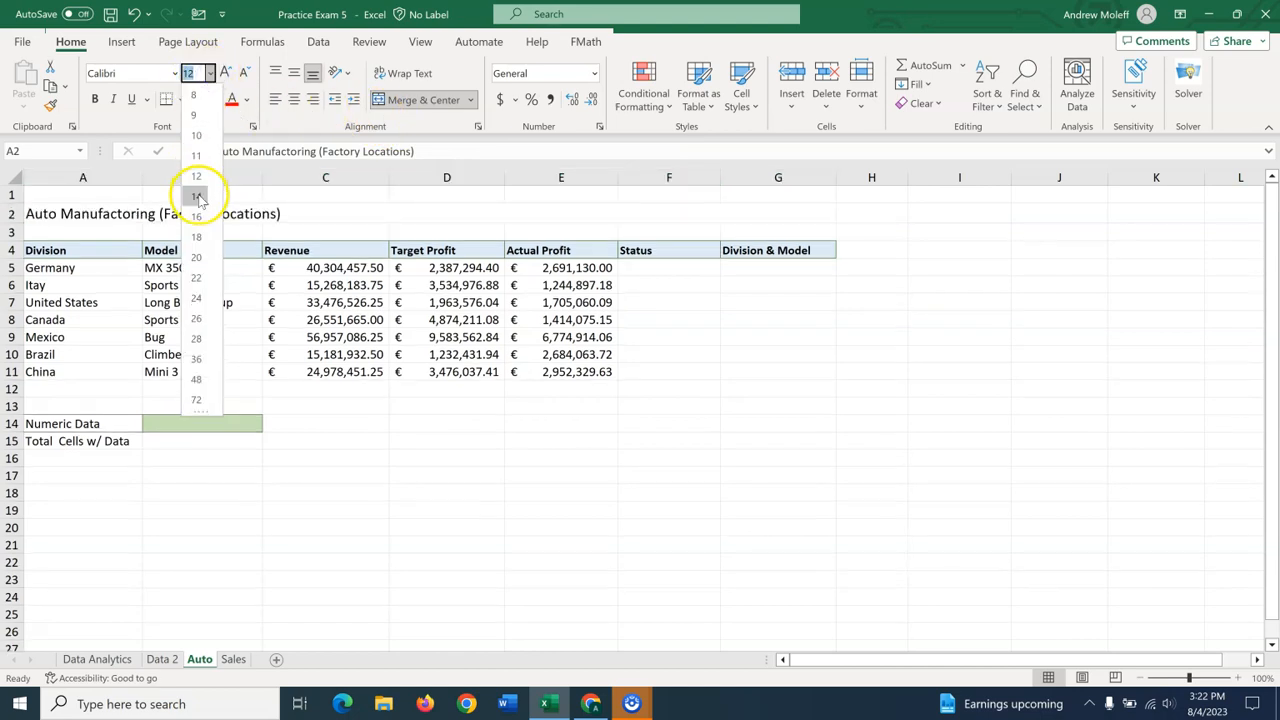
left_click(197, 196)
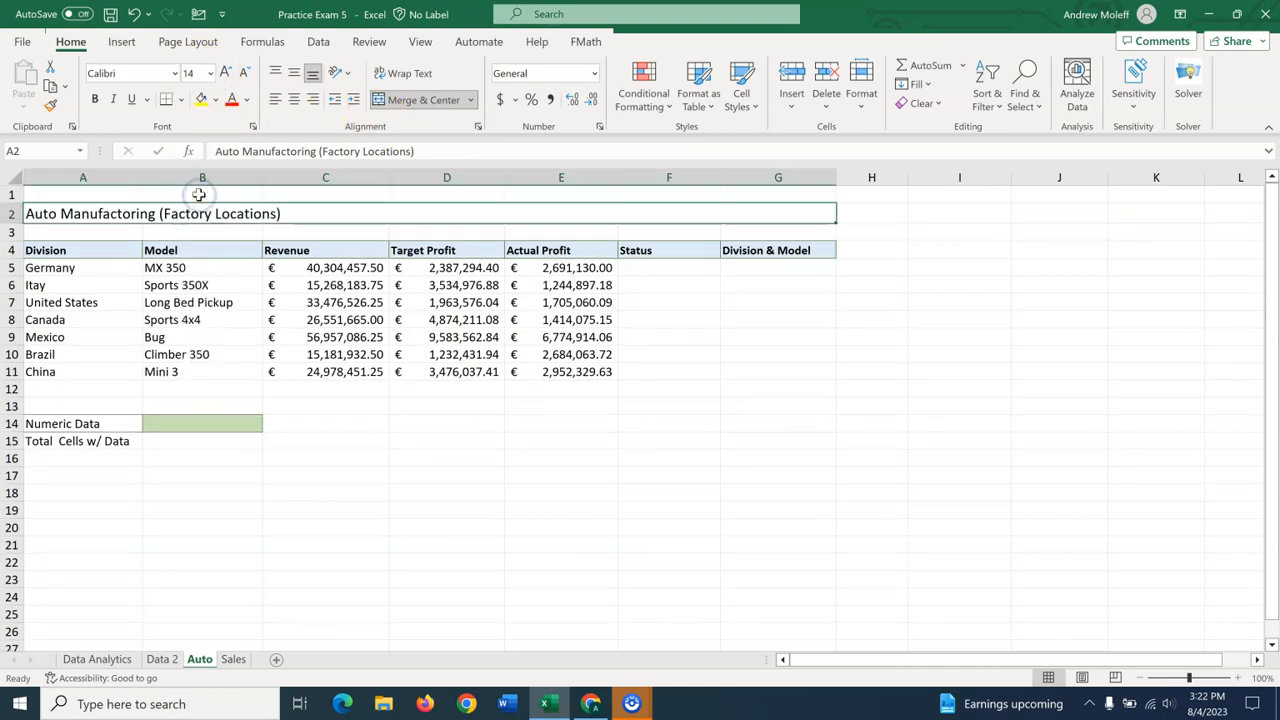
left_click(217, 100)
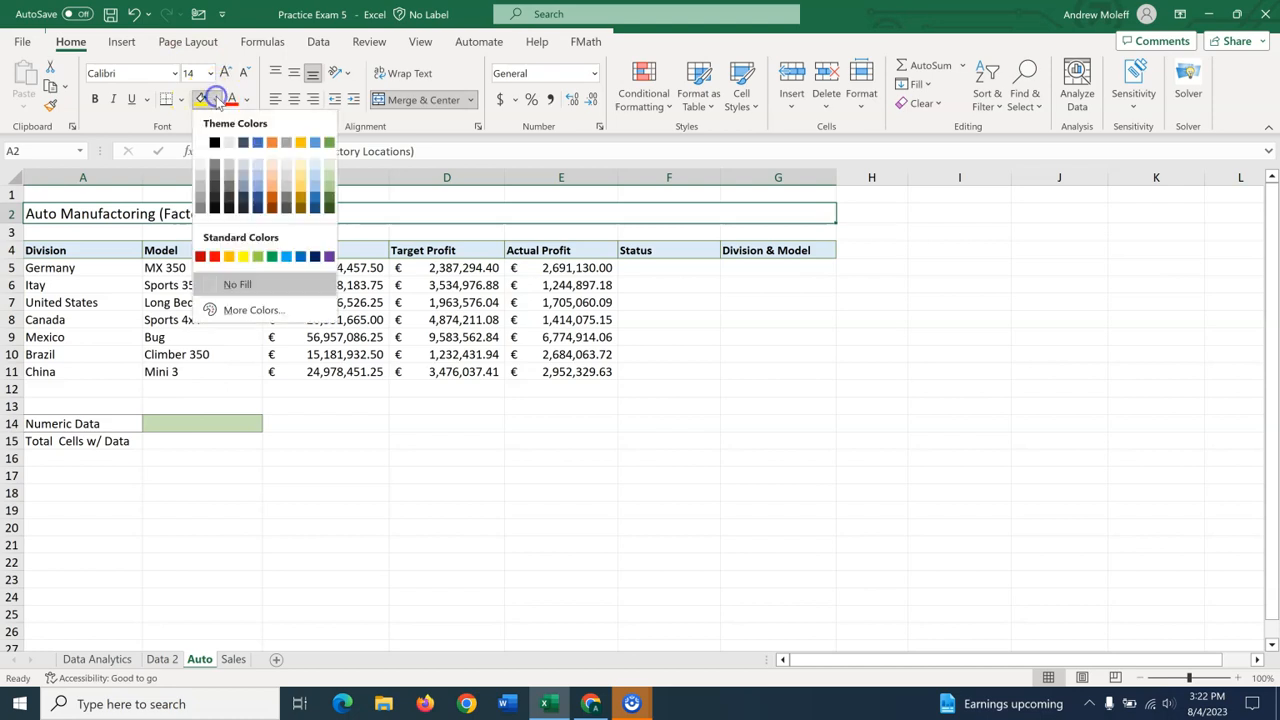
left_click(315, 170)
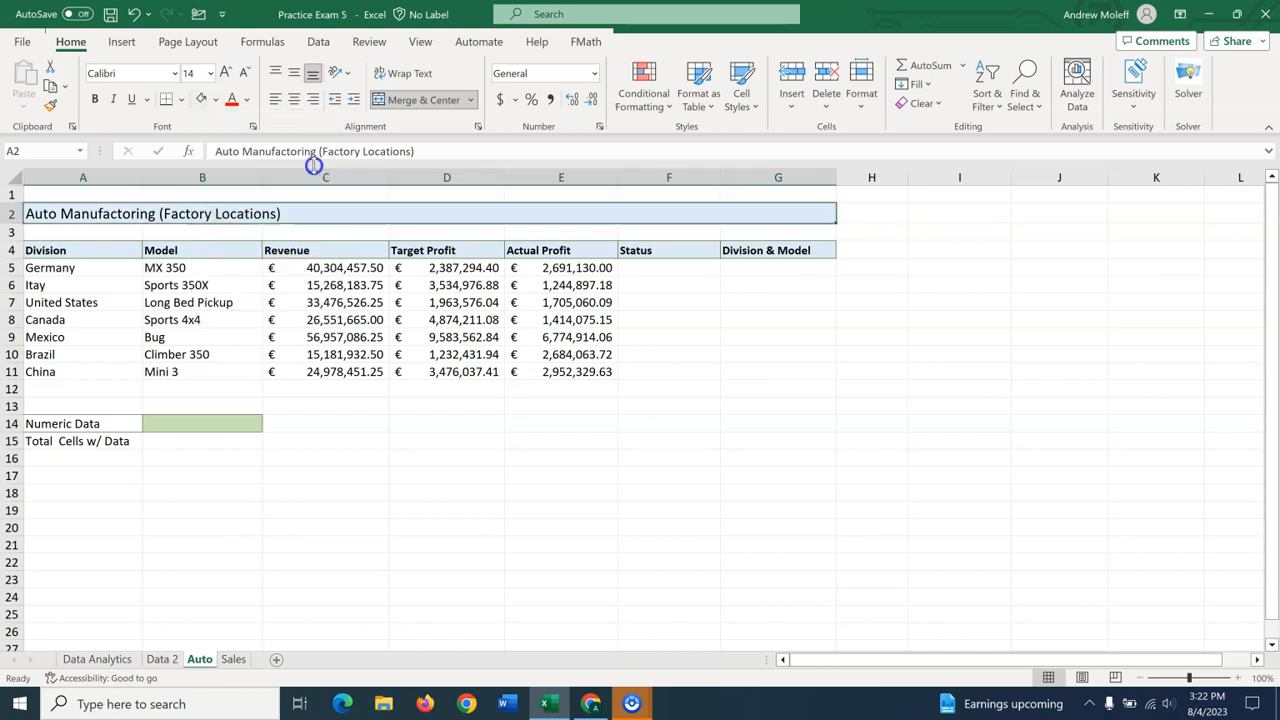
left_click(413, 399)
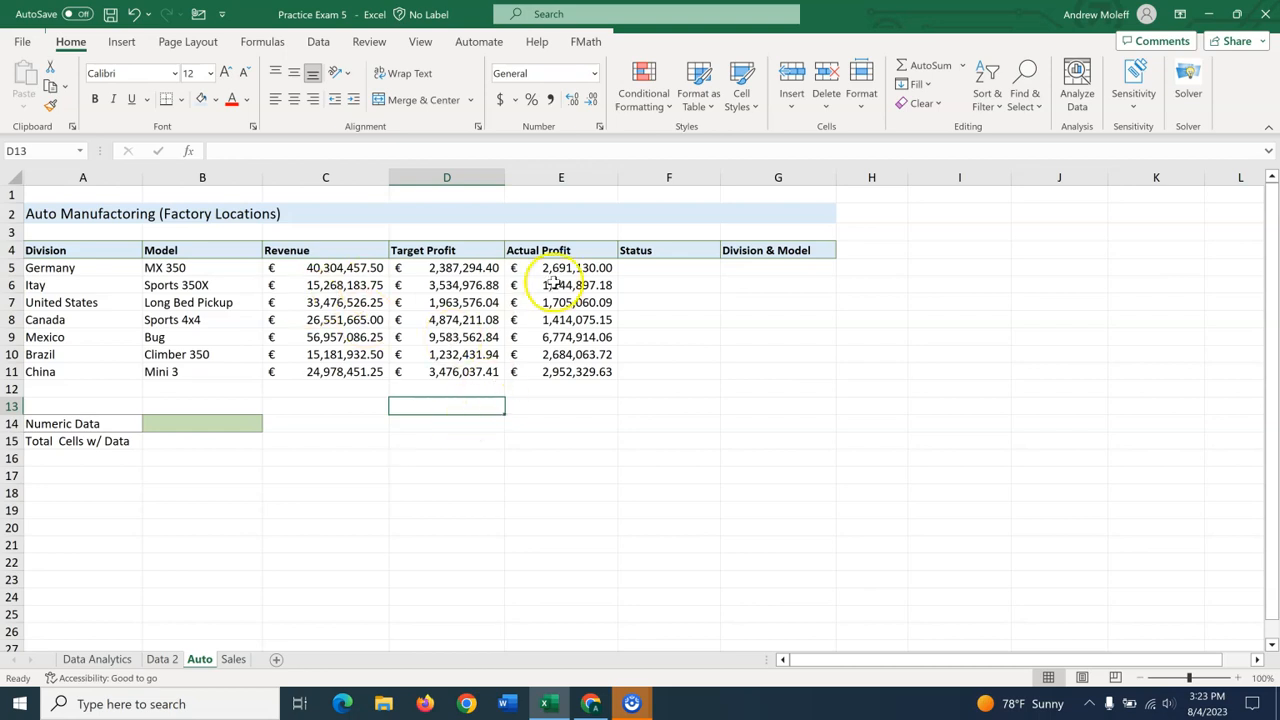
Step: Start an IF function in Status cell F5 and set its logical test to E5>=D5 in the function arguments
left_click(653, 269)
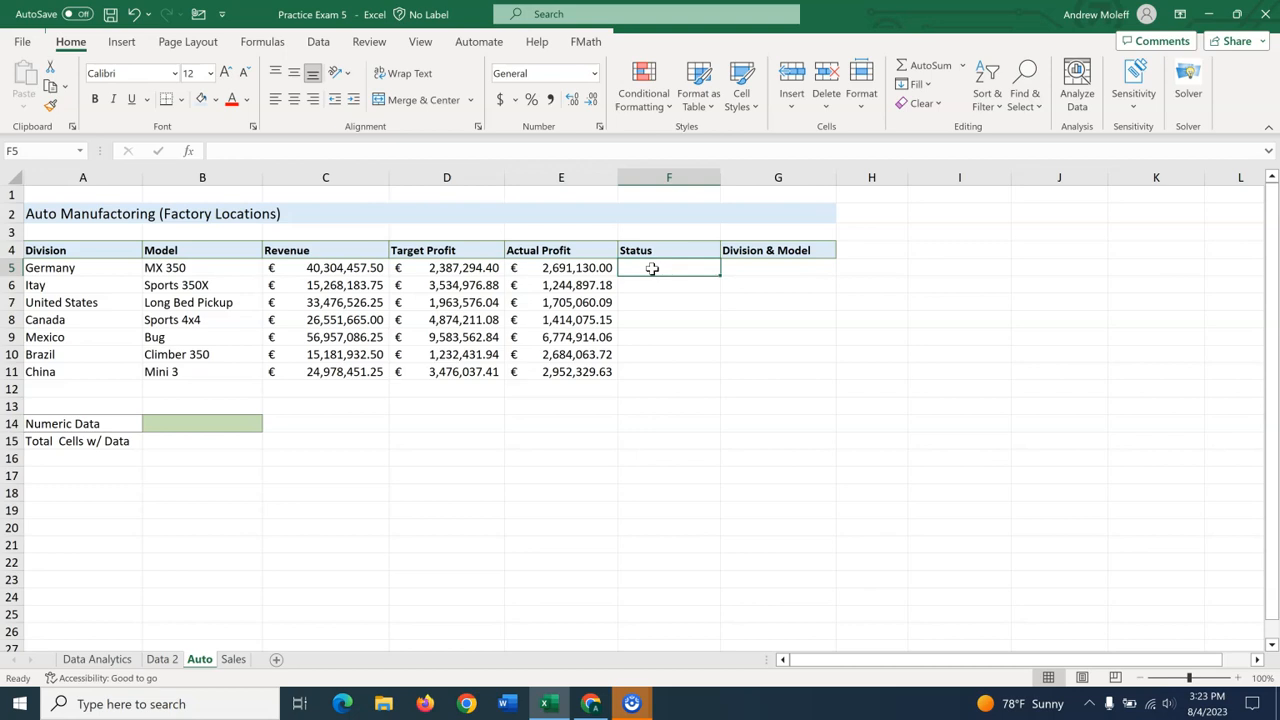
type("=IF(")
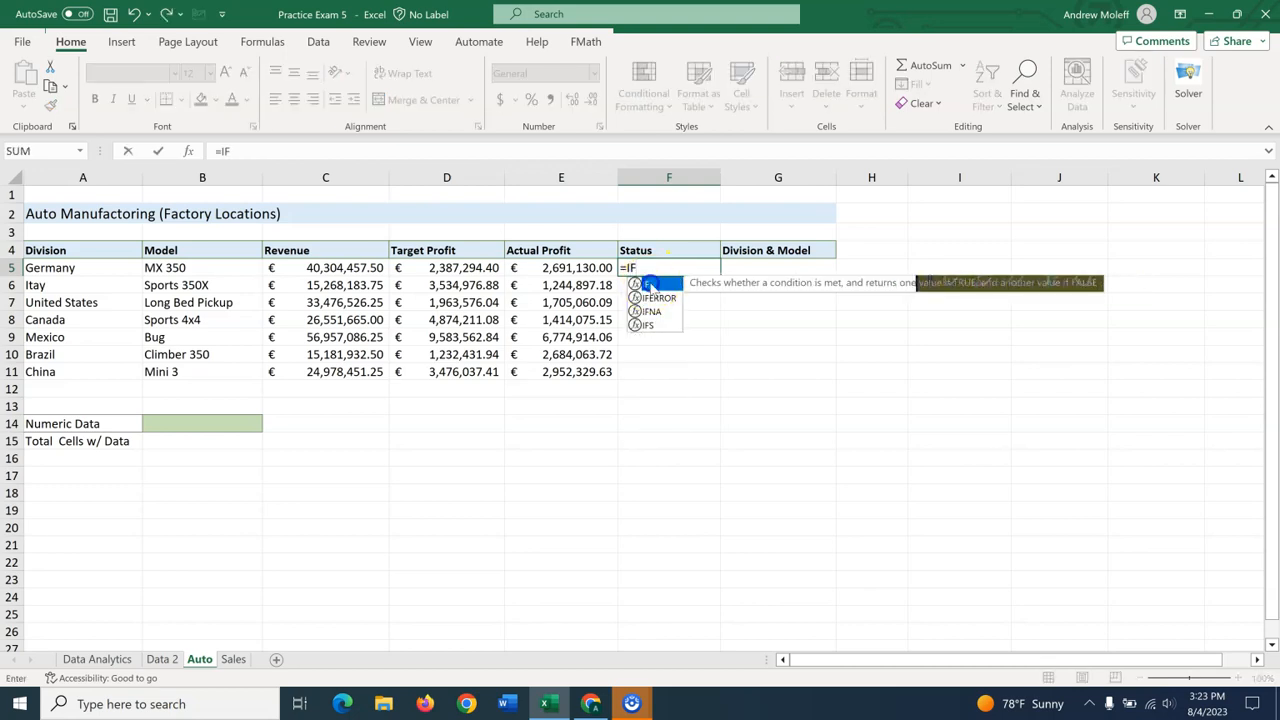
double_click(651, 285)
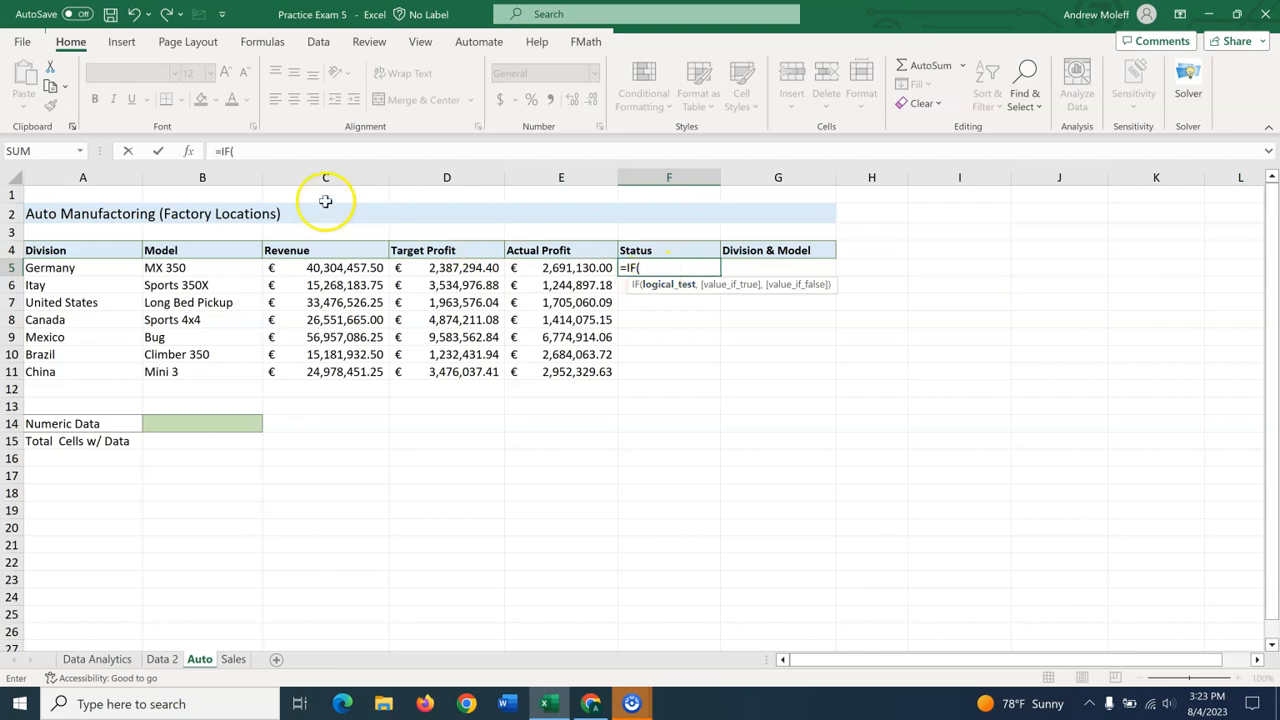
left_click(187, 151)
left_click_drag(694, 171, 808, 232)
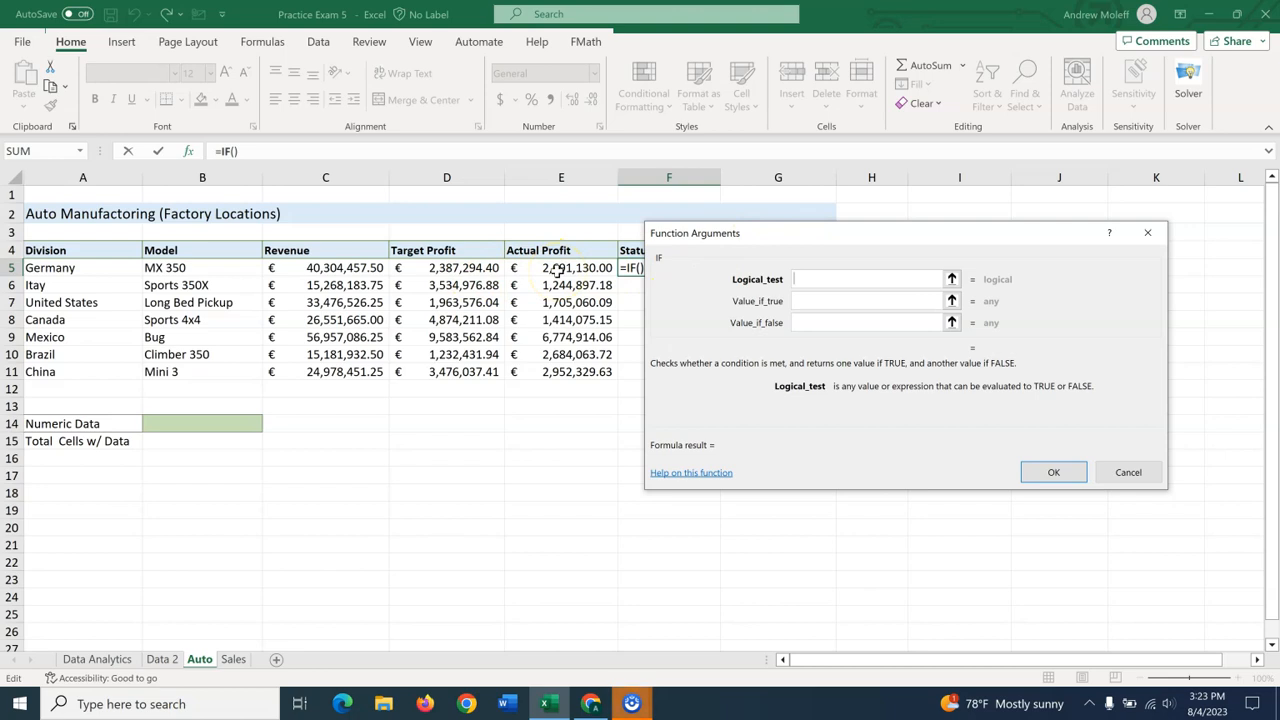
left_click(558, 270)
type(">")
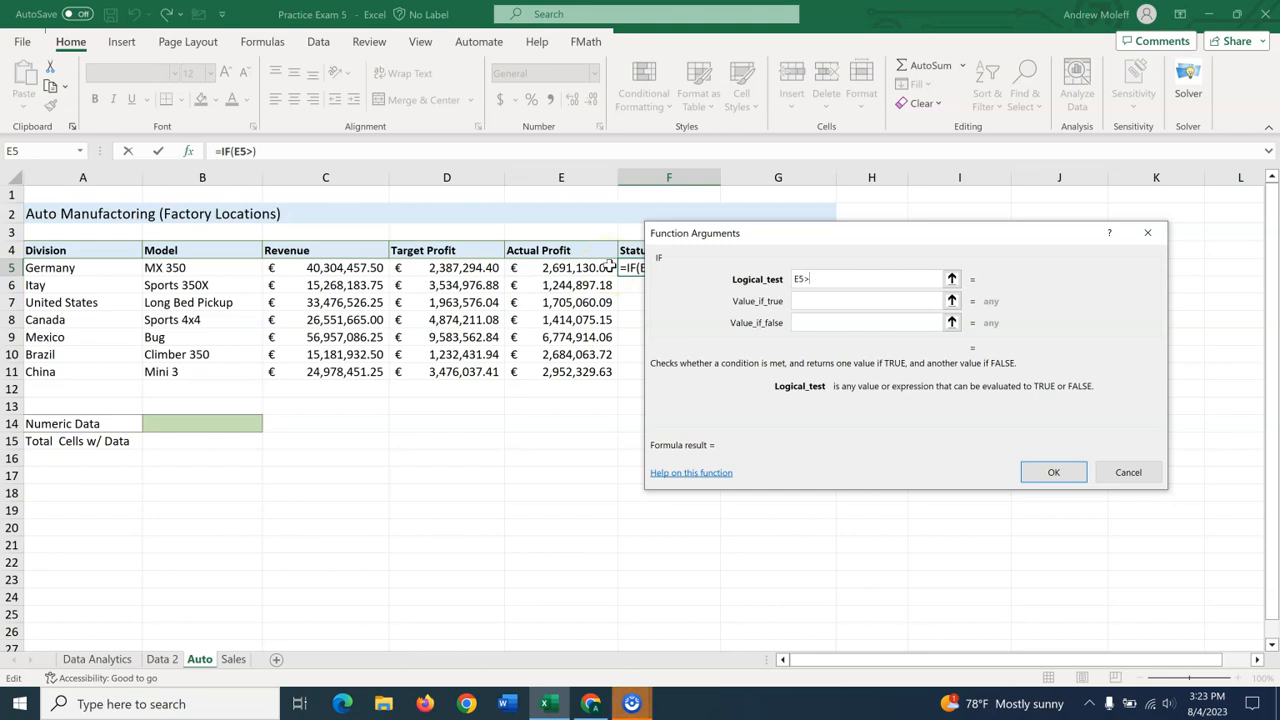
type("=")
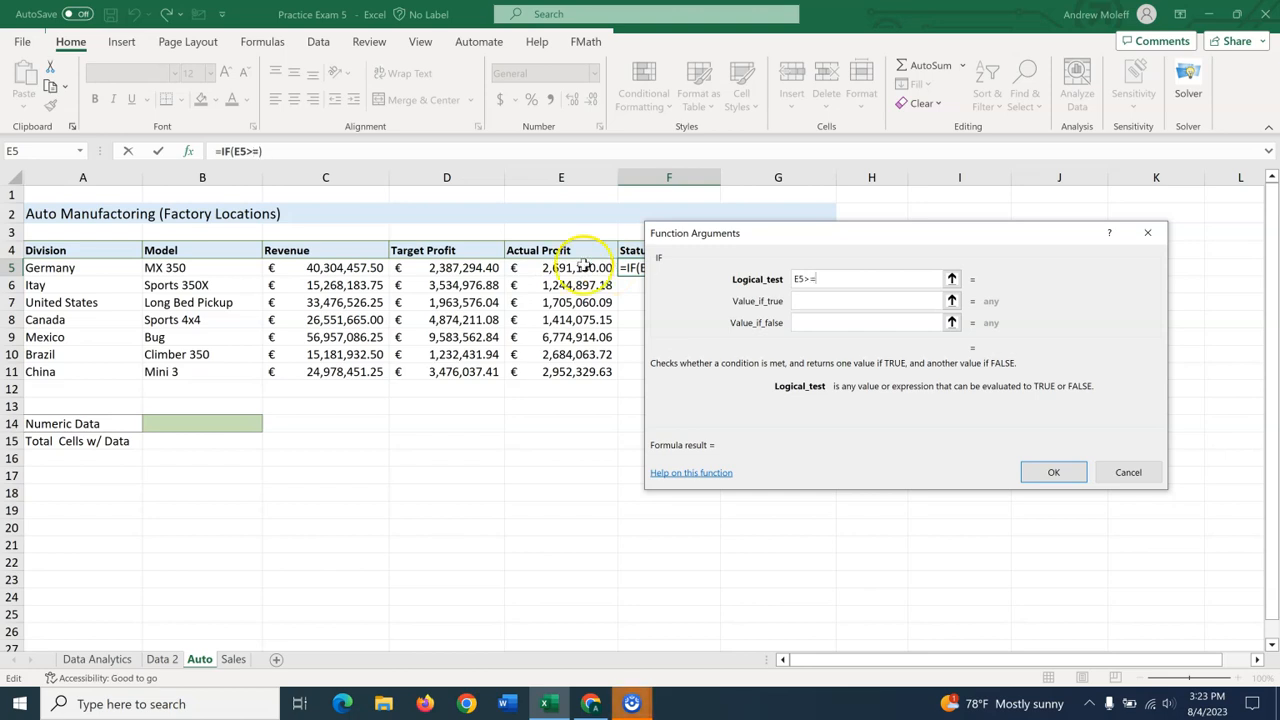
left_click(446, 272)
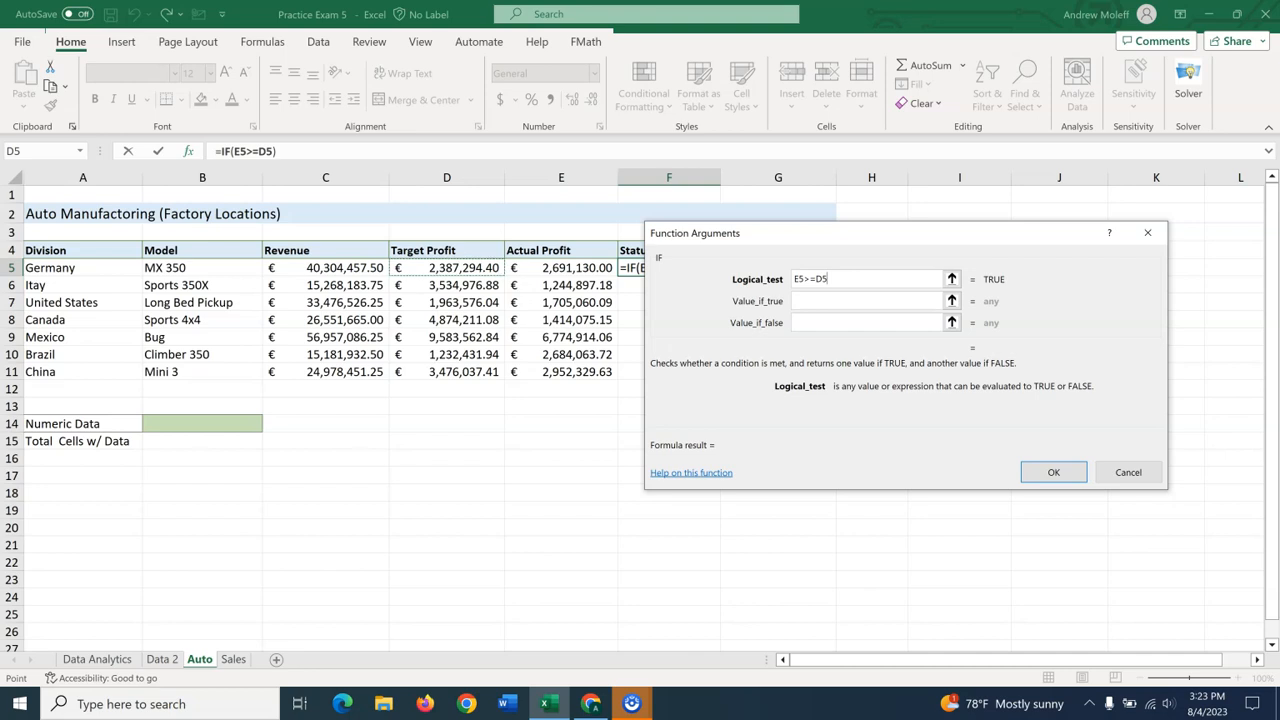
Step: Complete the IF function in F5 so it returns "Success" when true and "Failure" when false
left_click(857, 302)
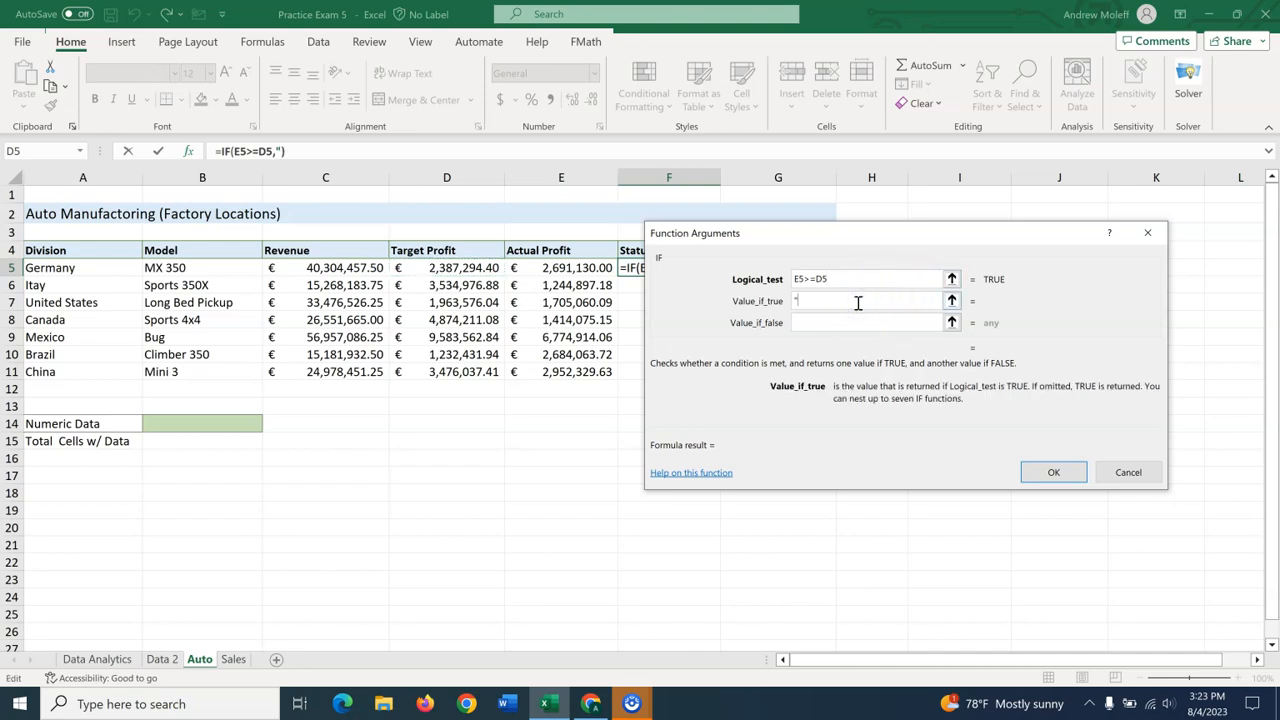
type("\"Success\"")
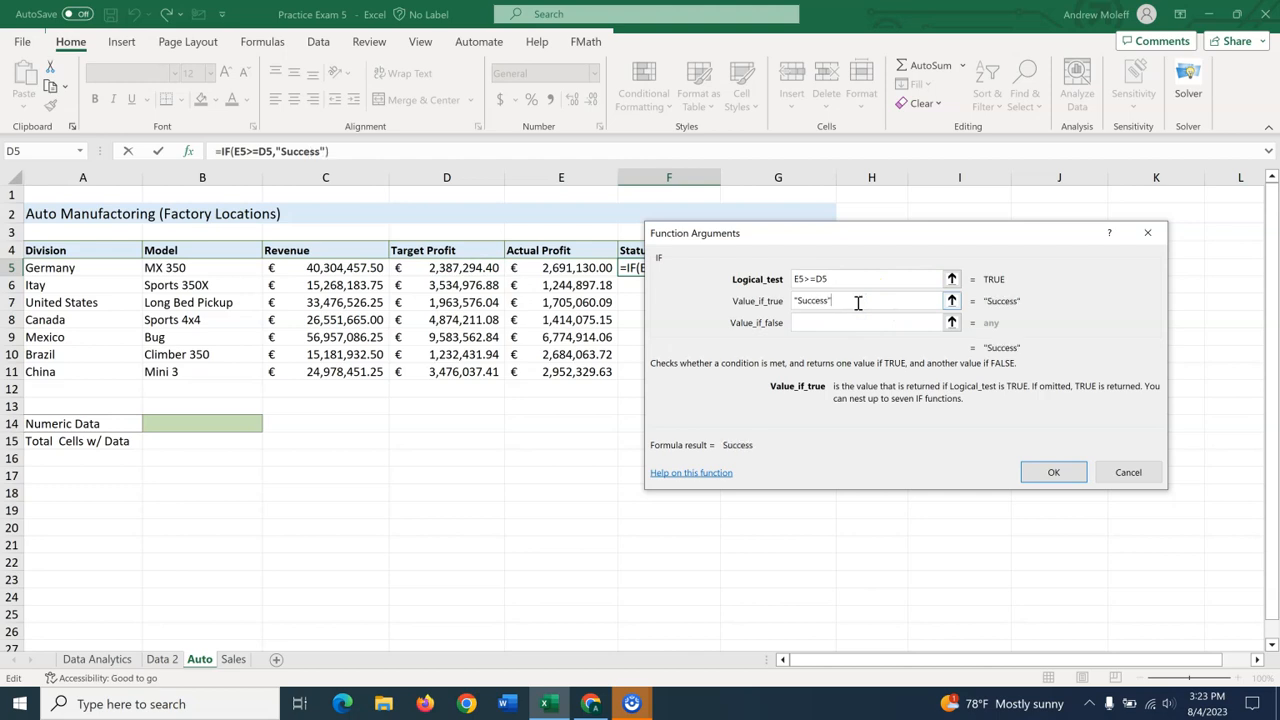
left_click(818, 328)
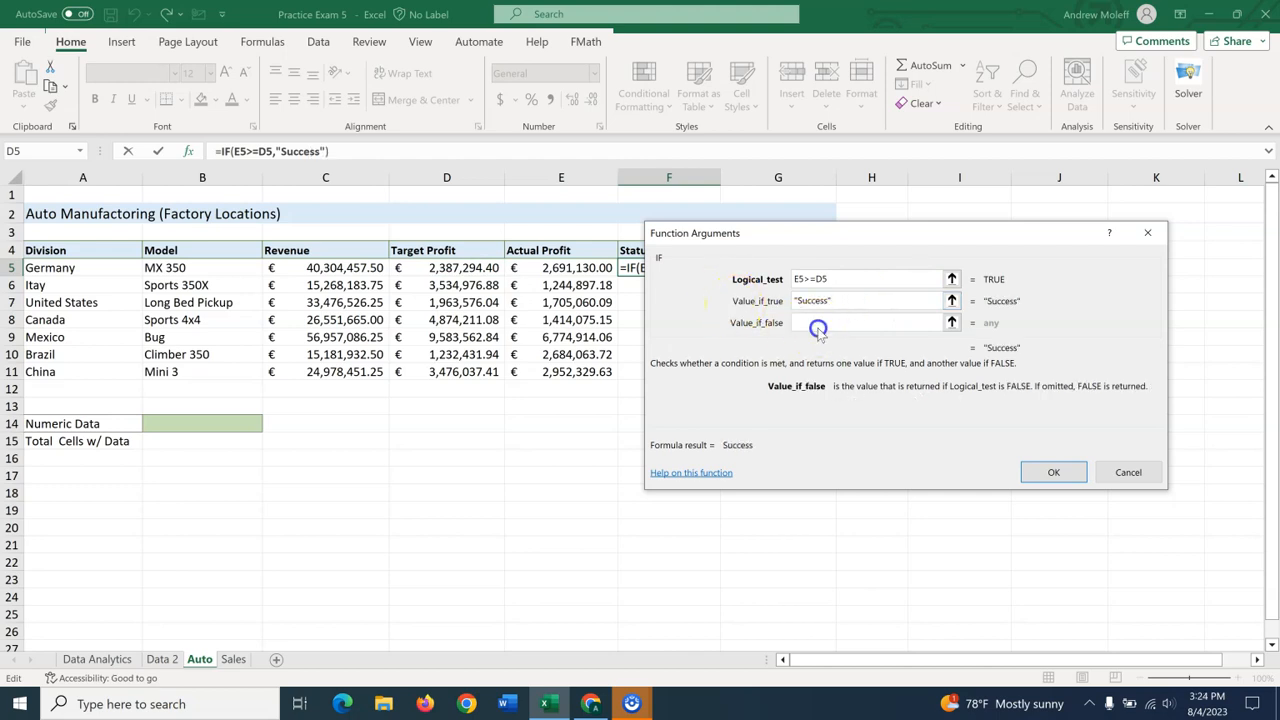
type("\"F")
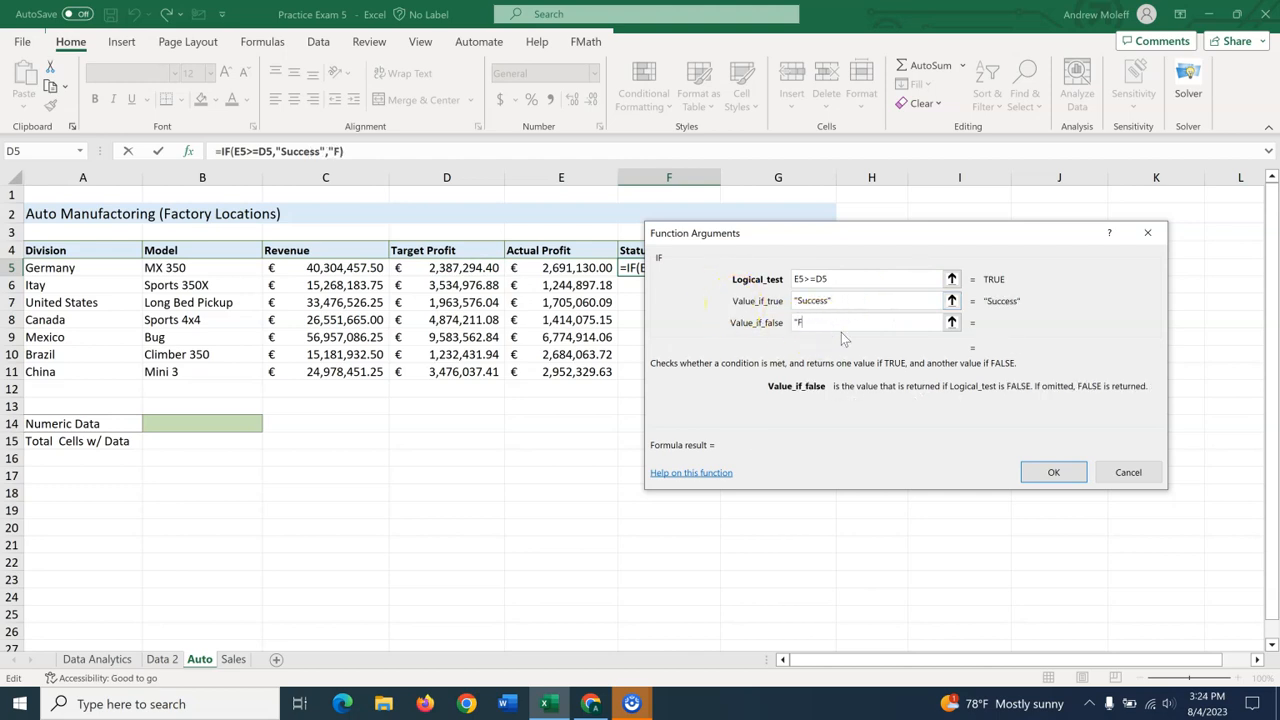
type("ailure\"")
left_click(1058, 477)
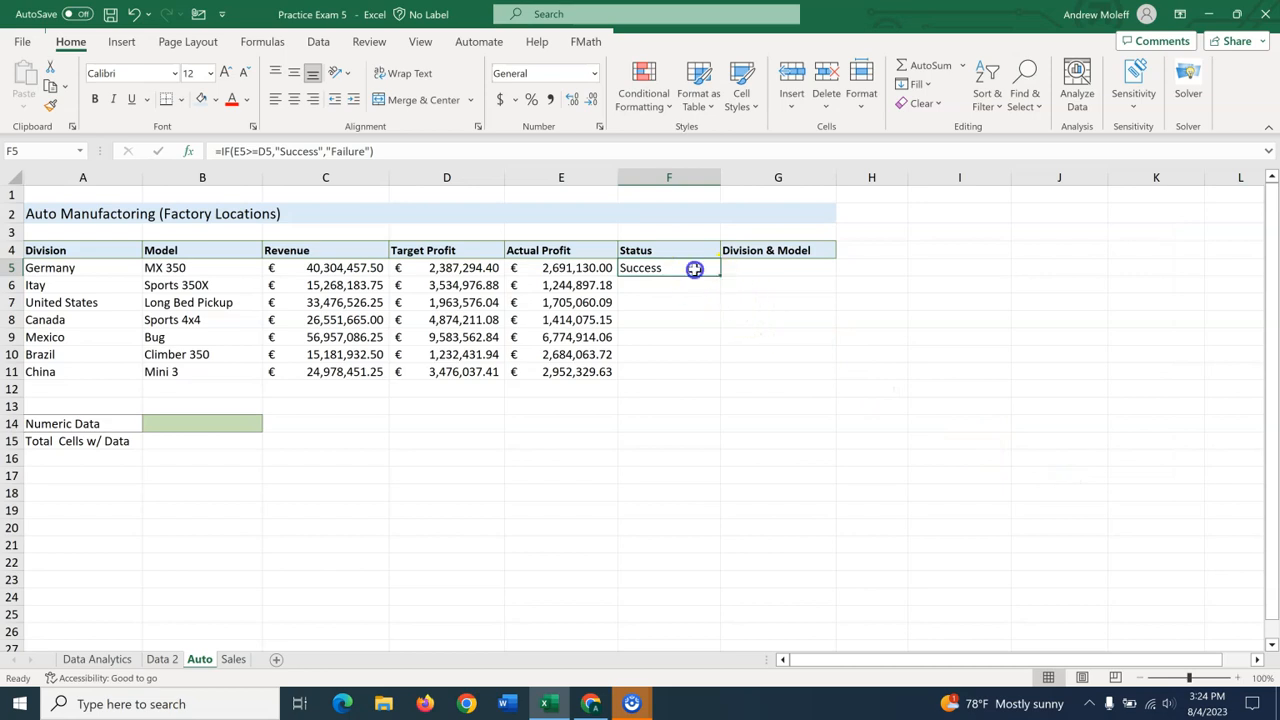
Step: Fill the Status formula from F5 down to F11 and check the copied formulas
left_click_drag(719, 276, 706, 385)
left_click(672, 448)
left_click(636, 356)
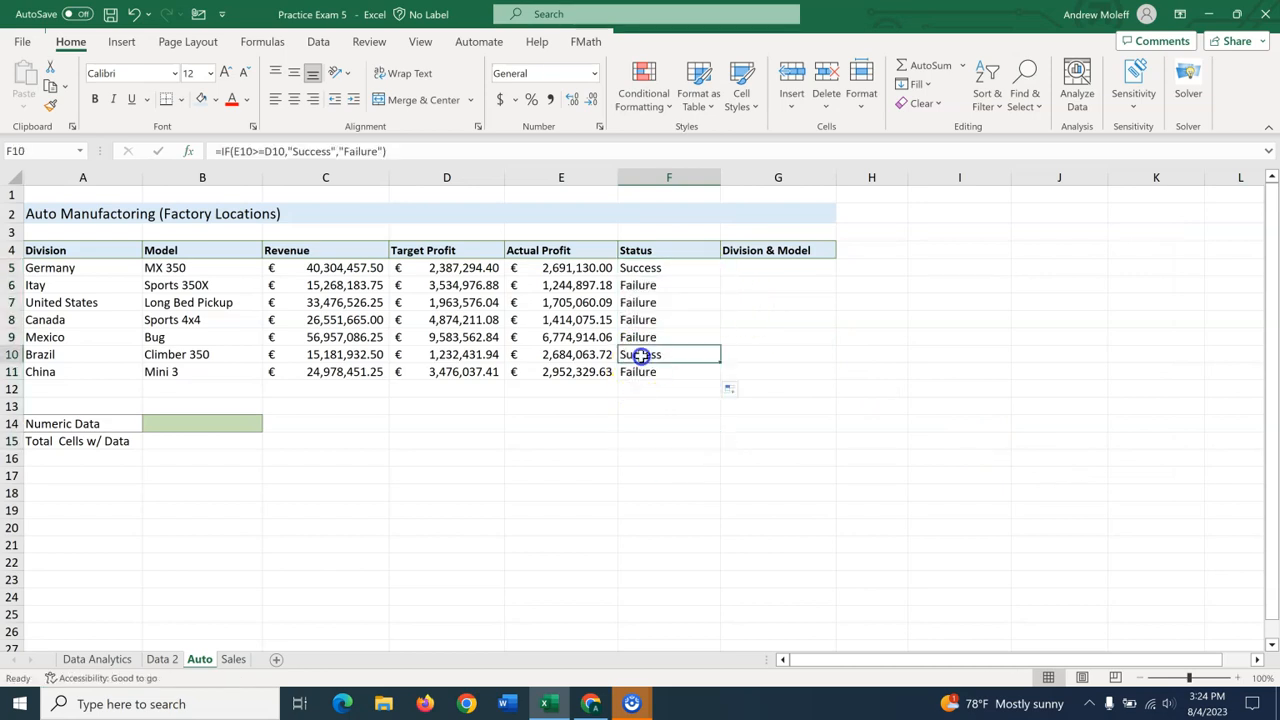
left_click(640, 267)
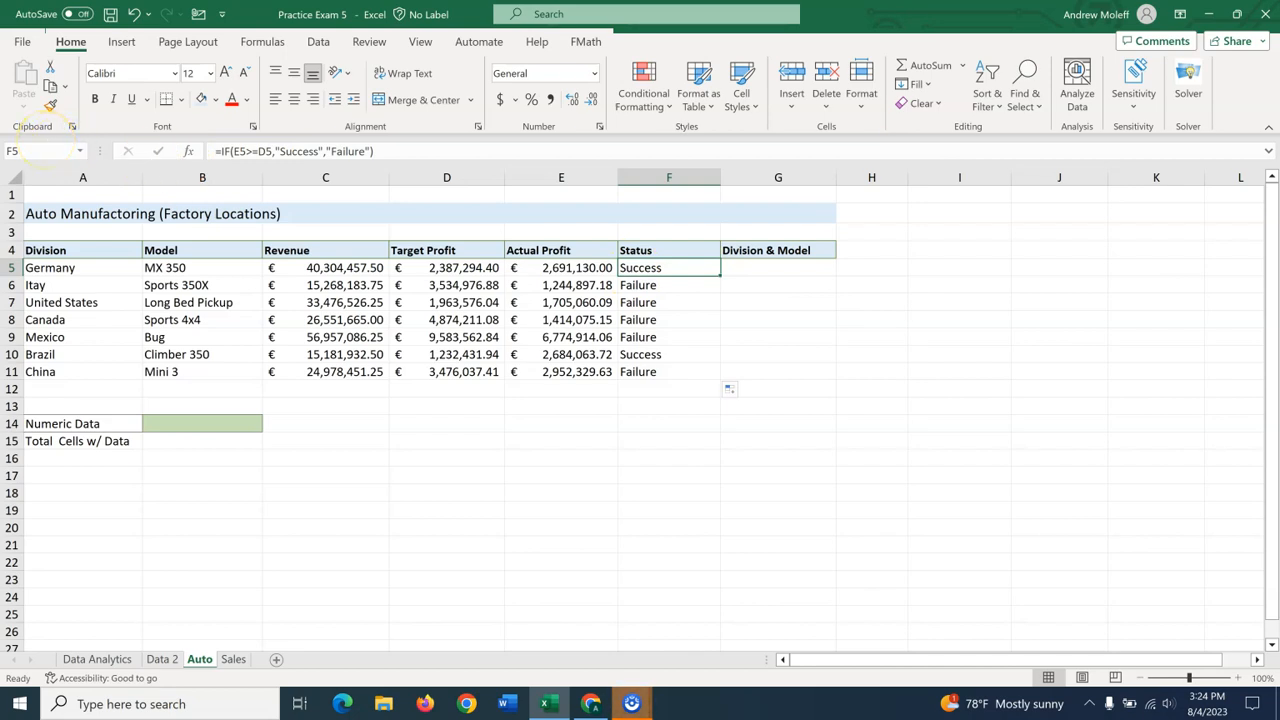
Step: Set the number format of C5:E11 to Currency with the $ symbol
left_click_drag(320, 268, 568, 370)
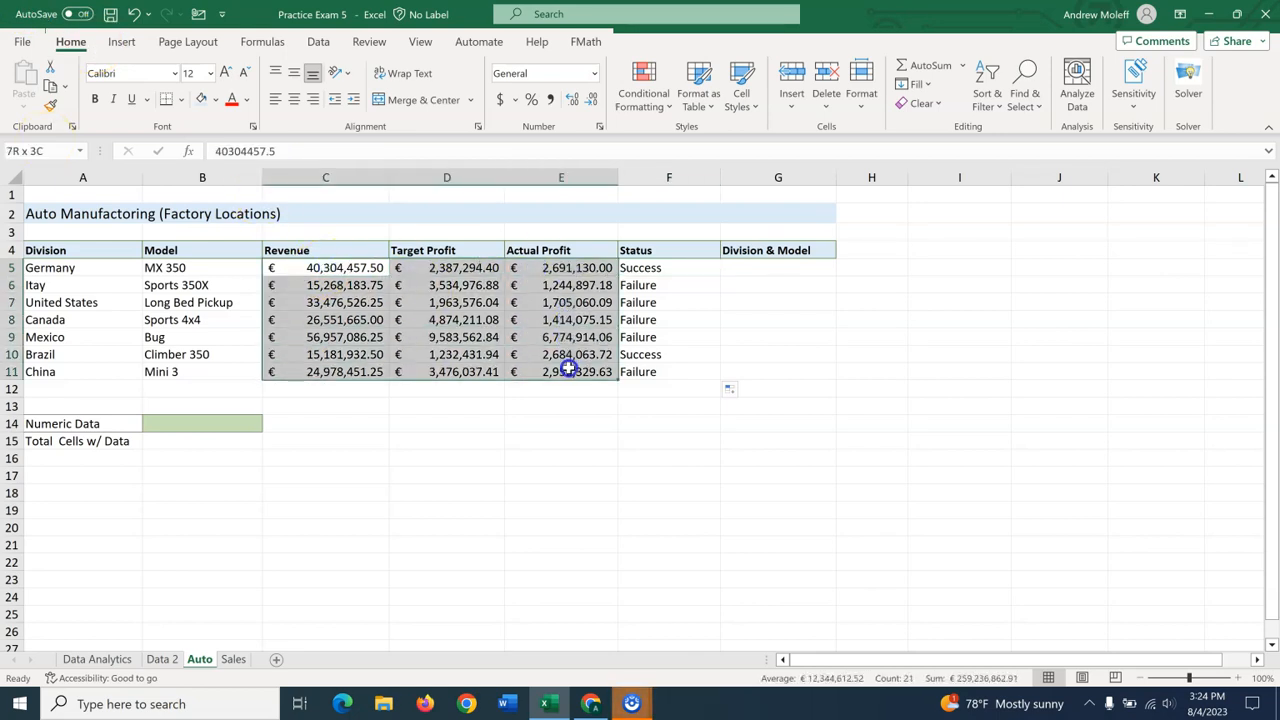
left_click_drag(343, 177, 560, 178)
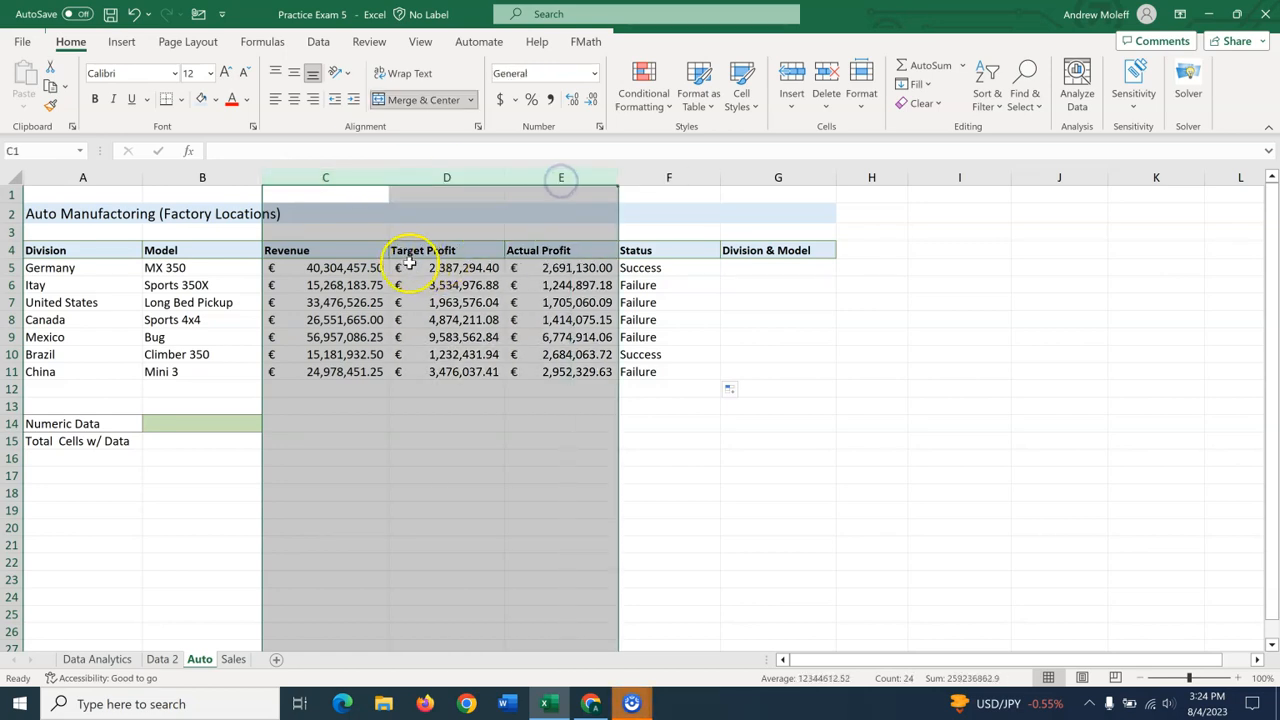
left_click(327, 268)
left_click_drag(327, 268, 529, 371)
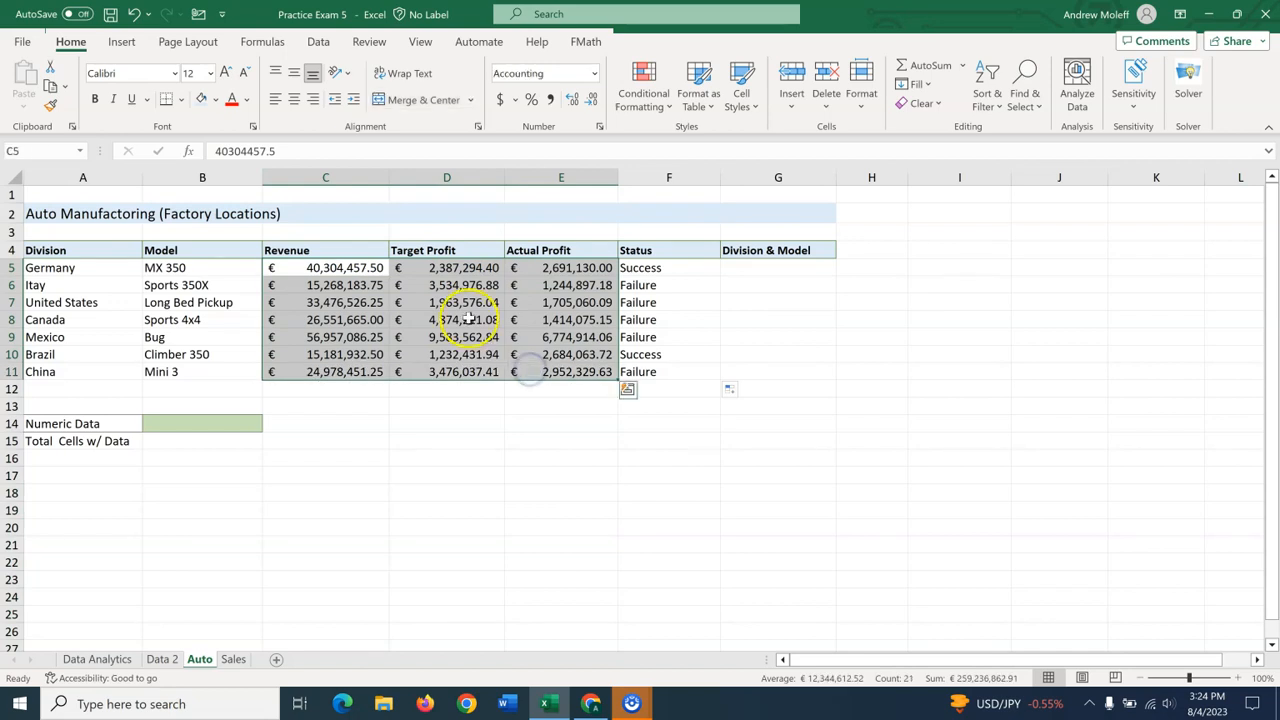
left_click(599, 127)
left_click(726, 238)
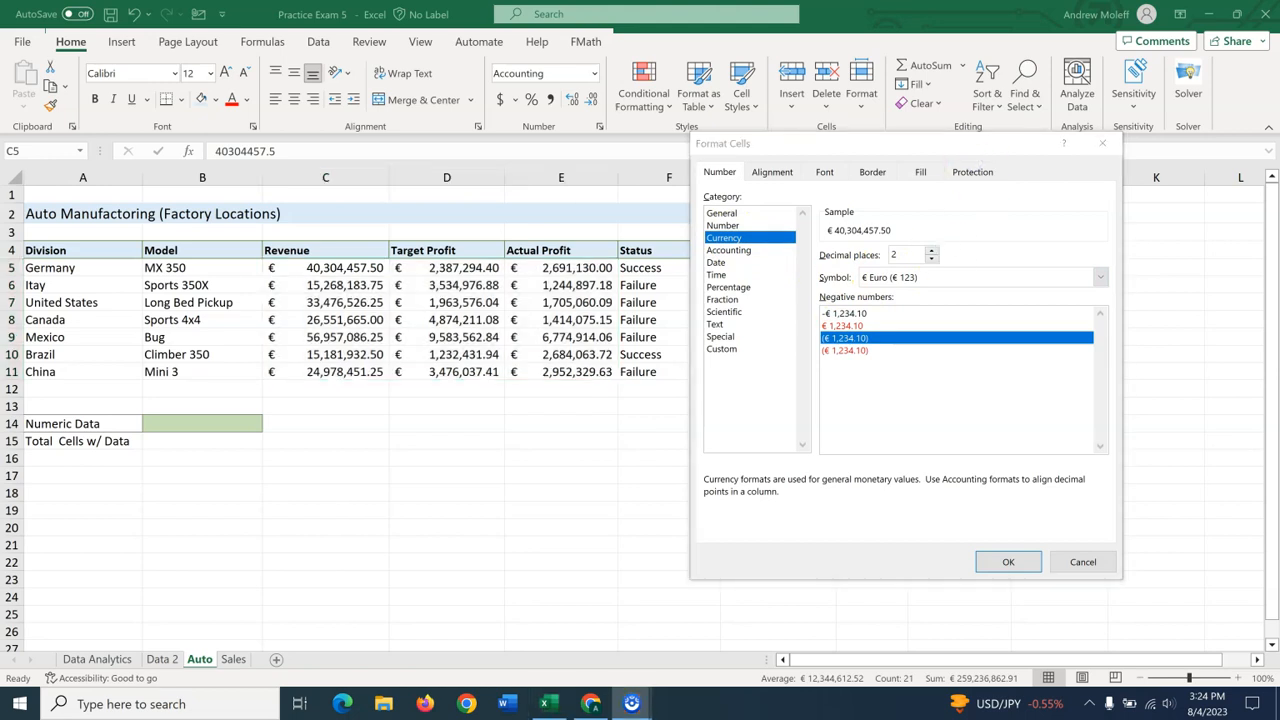
left_click(1101, 278)
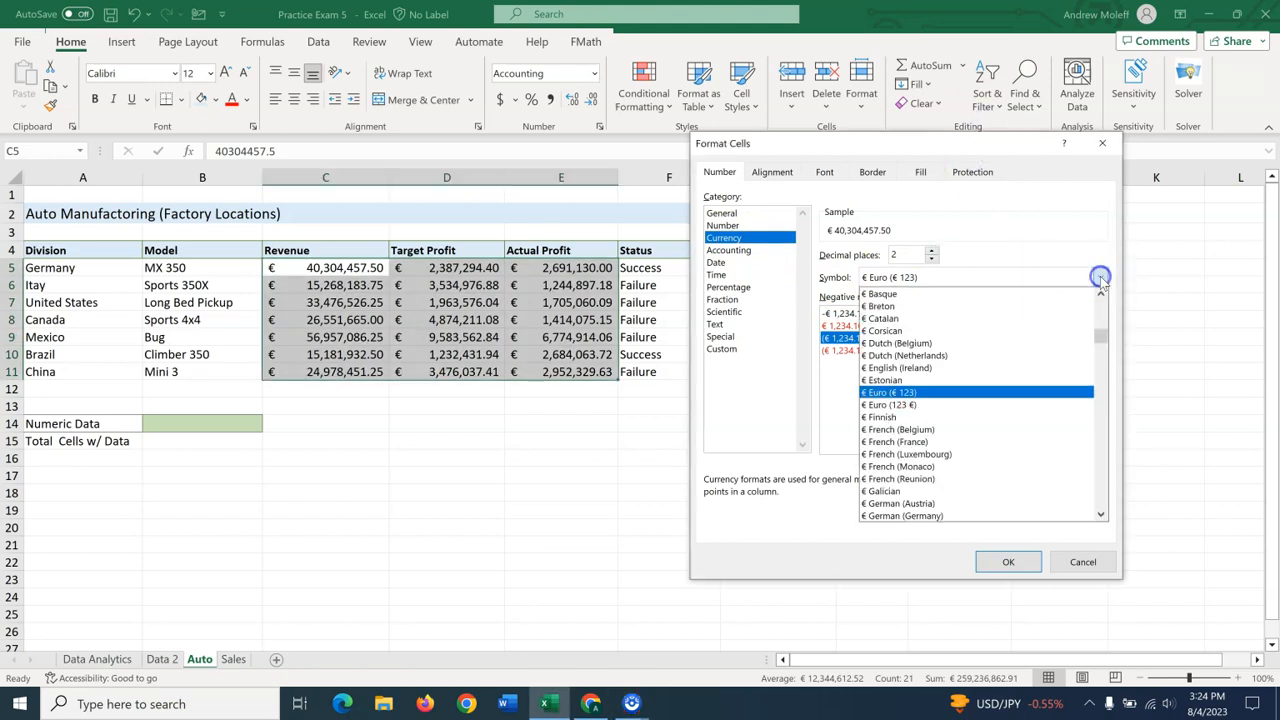
scroll(920, 330, "down", 2)
scroll(930, 345, "up", 2)
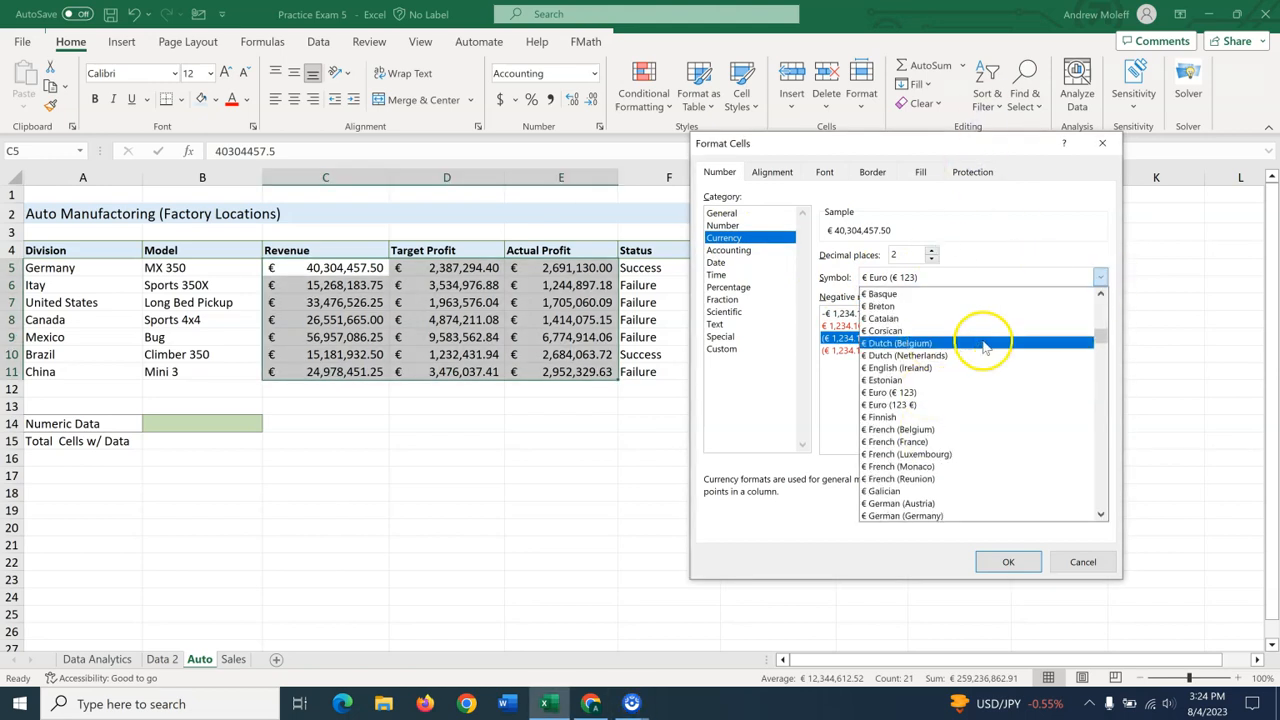
left_click_drag(1098, 337, 1105, 290)
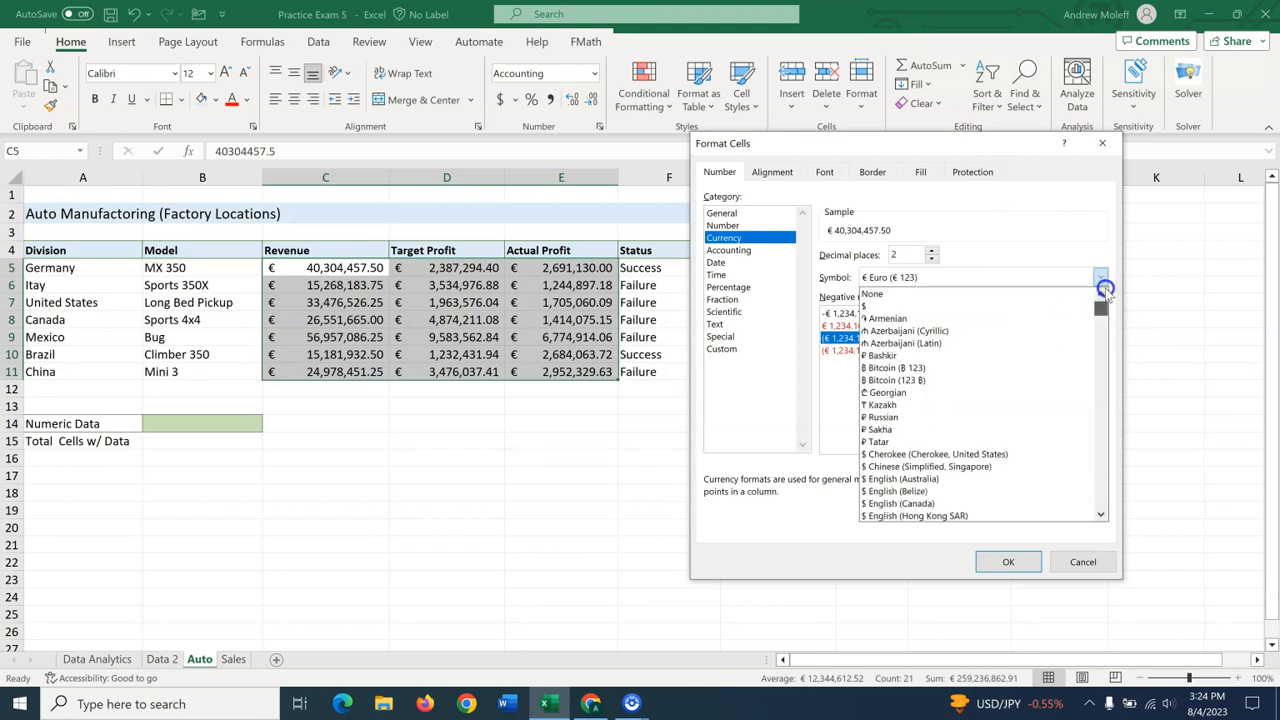
left_click(912, 306)
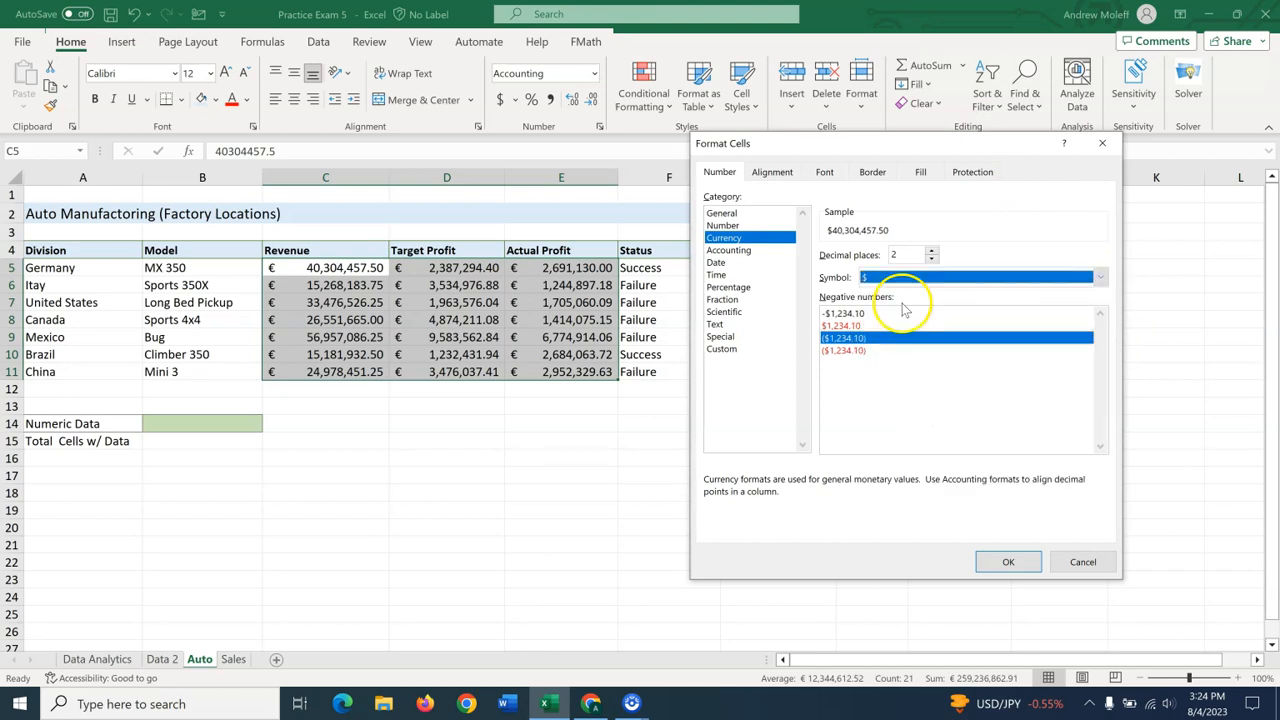
Step: Set the currency format's decimal places to 0 and apply it to the revenue and profit values
left_click(931, 259)
left_click(931, 259)
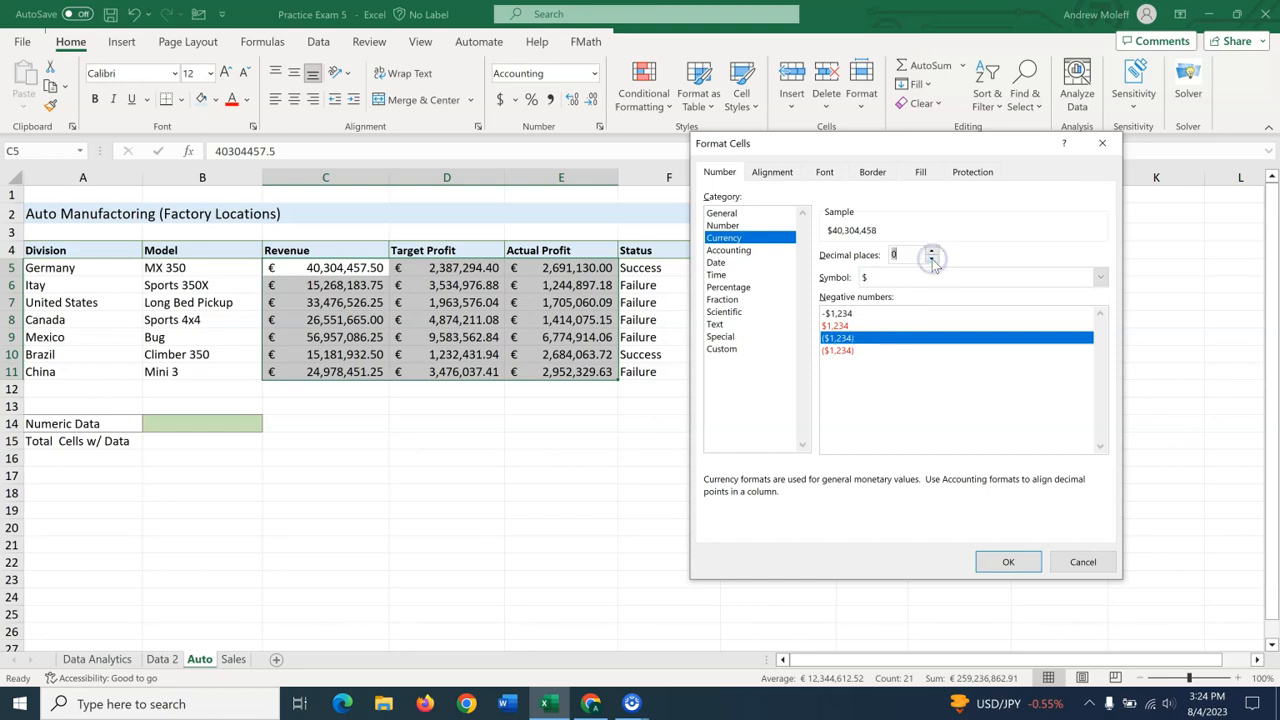
left_click(1000, 563)
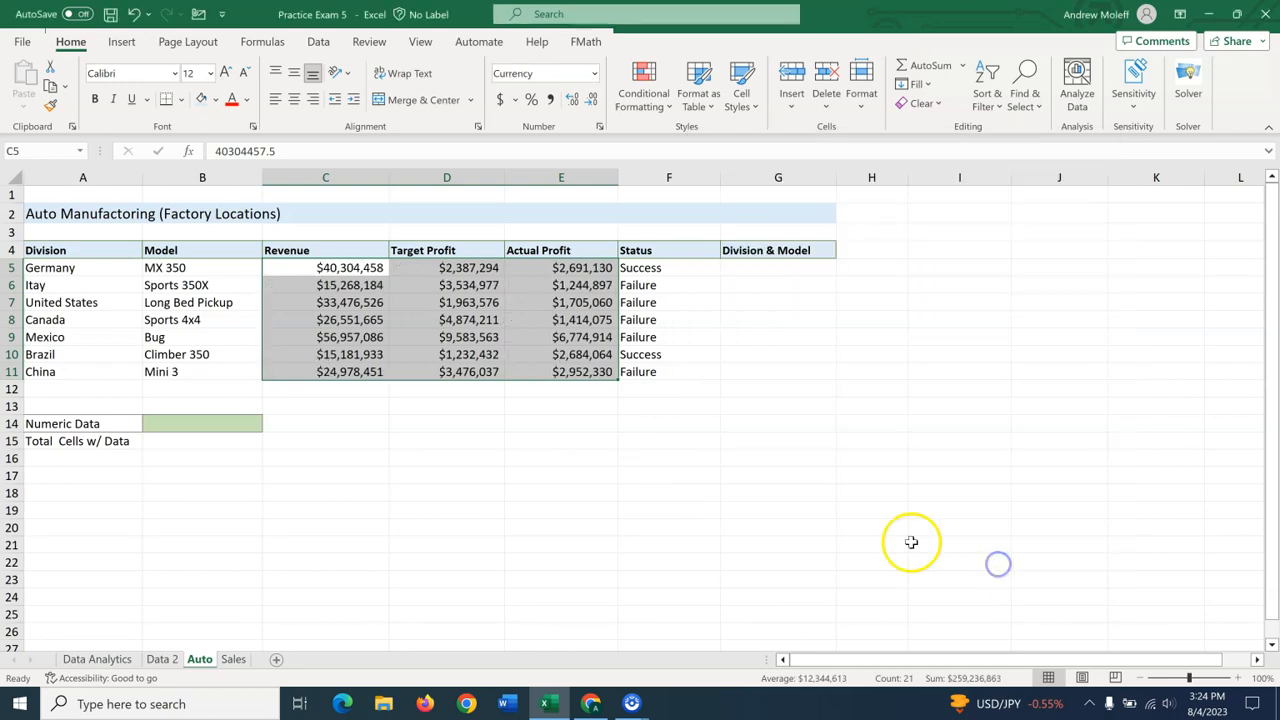
left_click(489, 477)
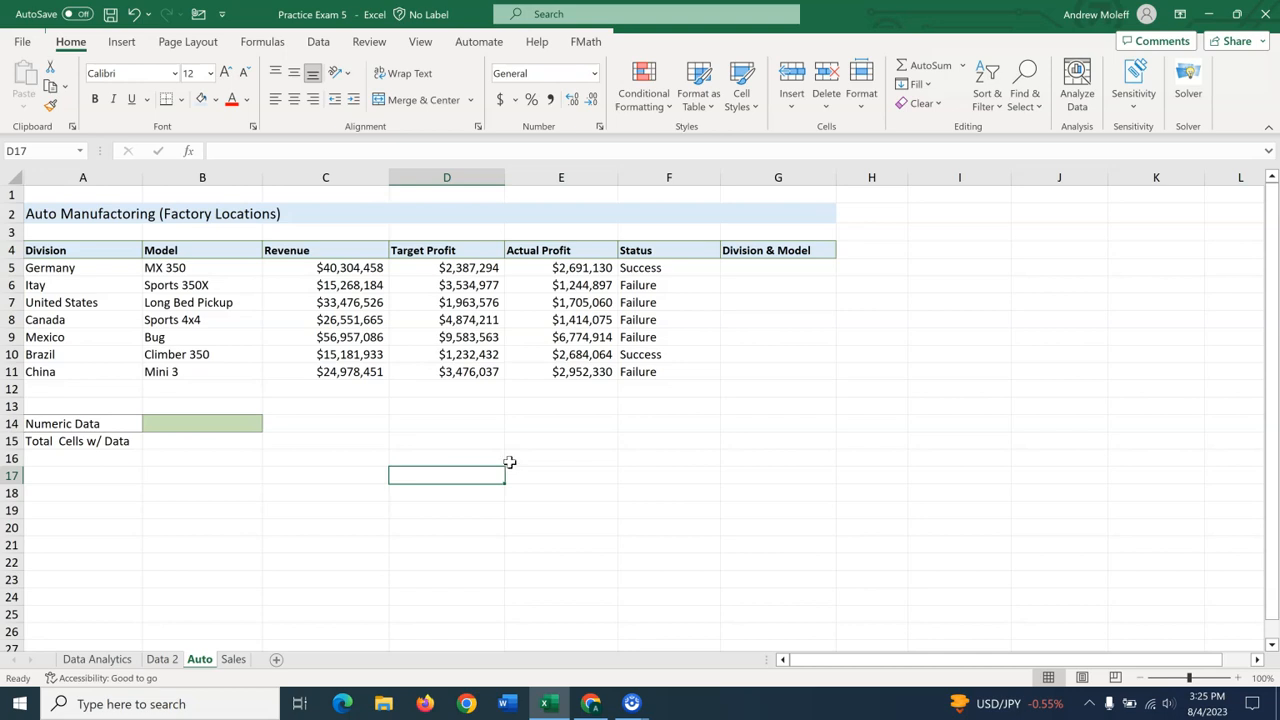
Step: Add a Text that Contains conditional formatting rule to A5:F11 for "Sports" with Light Red Fill with Dark Red Text
left_click_drag(50, 268, 681, 372)
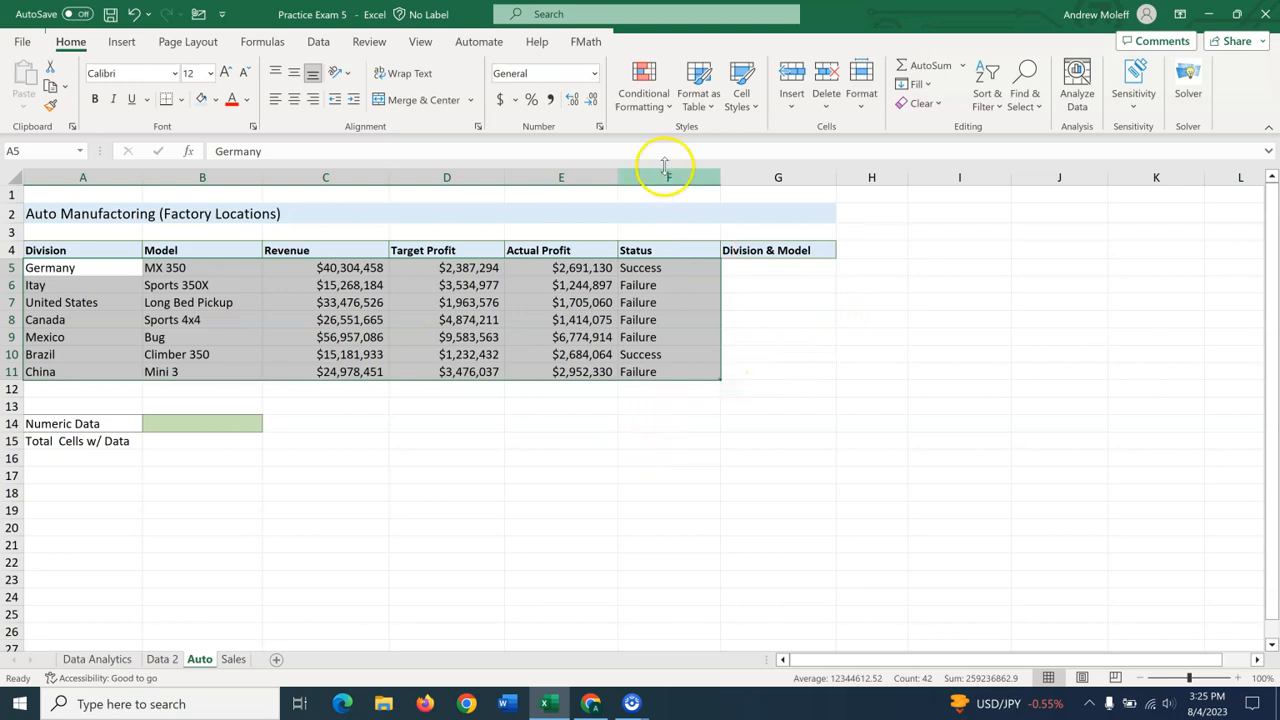
left_click(670, 112)
mouse_move(676, 146)
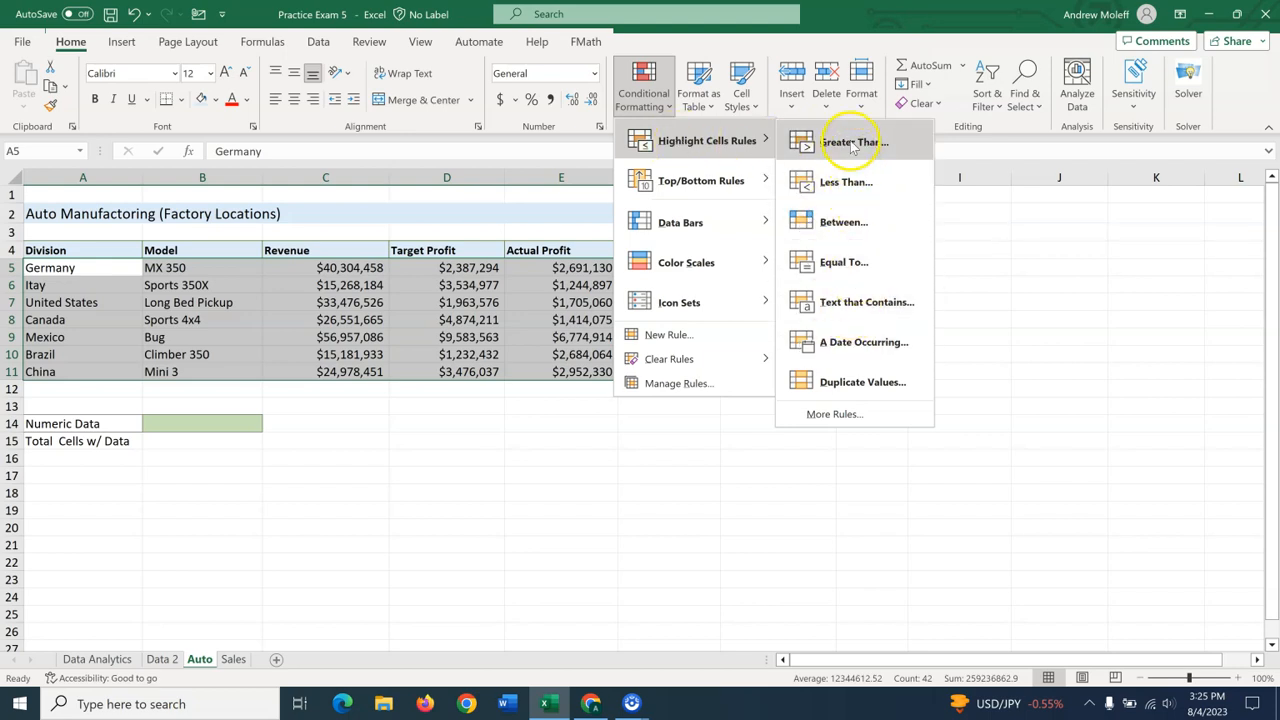
left_click(841, 304)
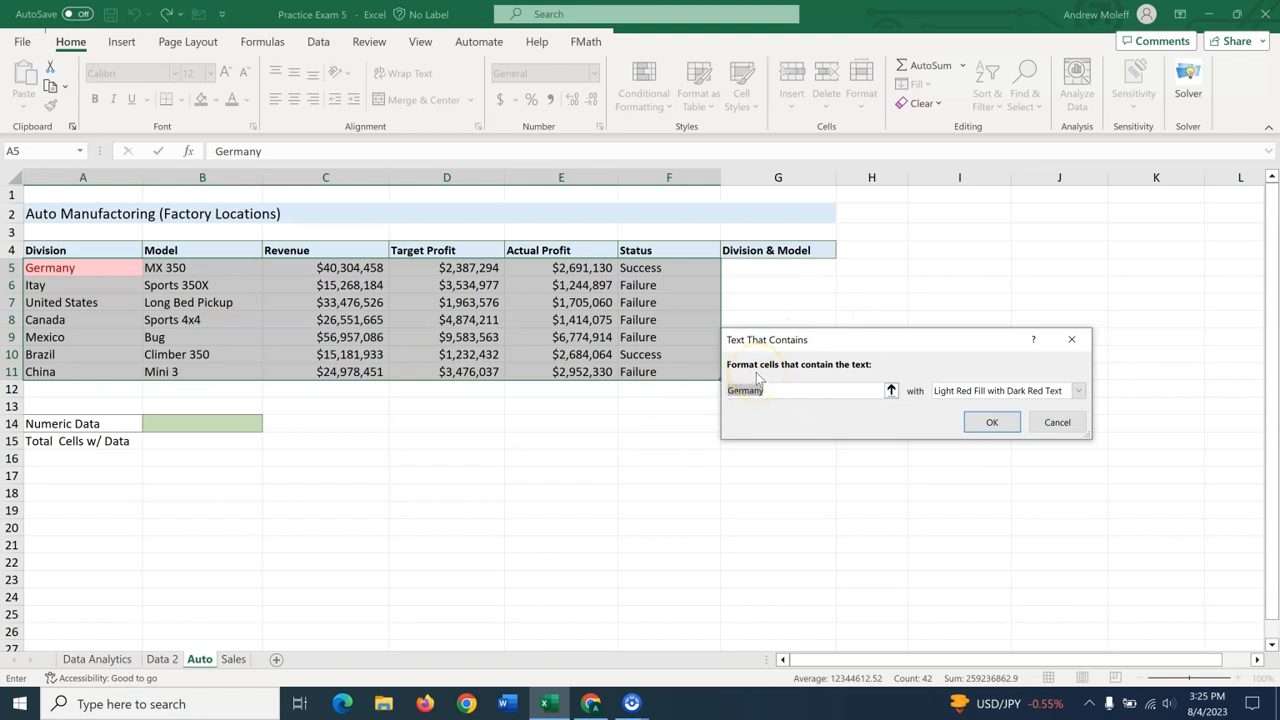
type("Sports")
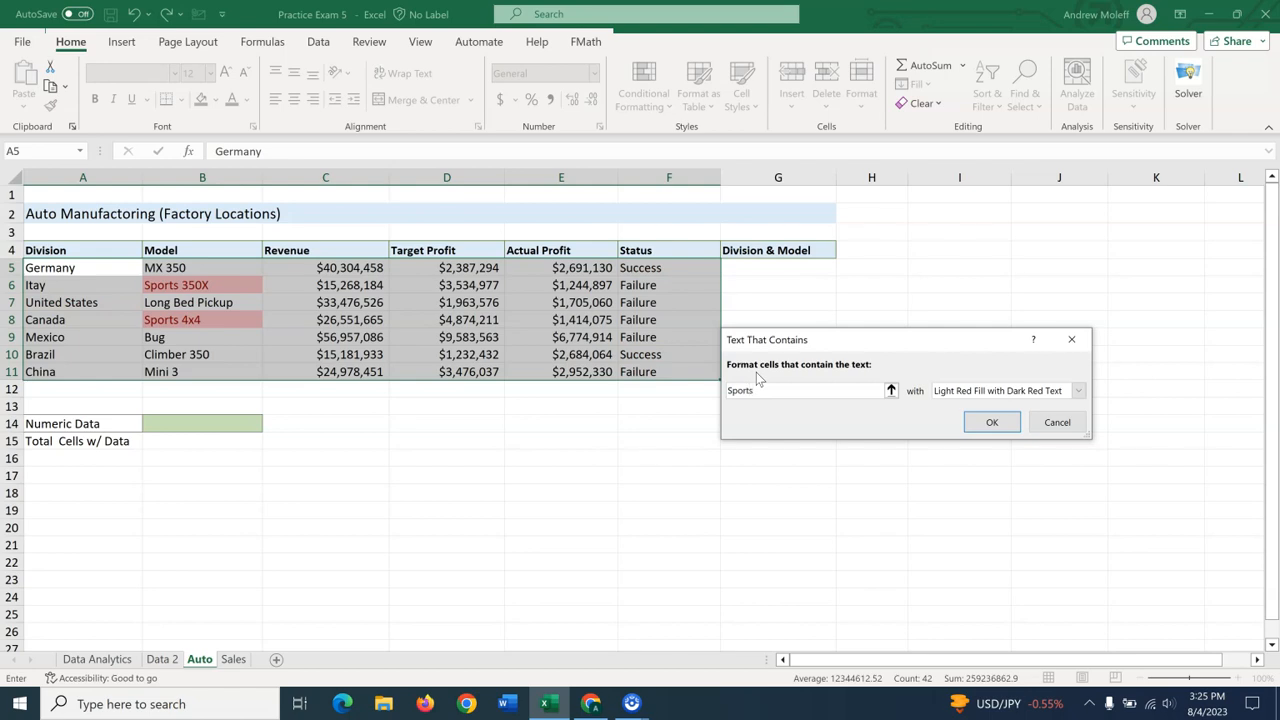
left_click(1078, 391)
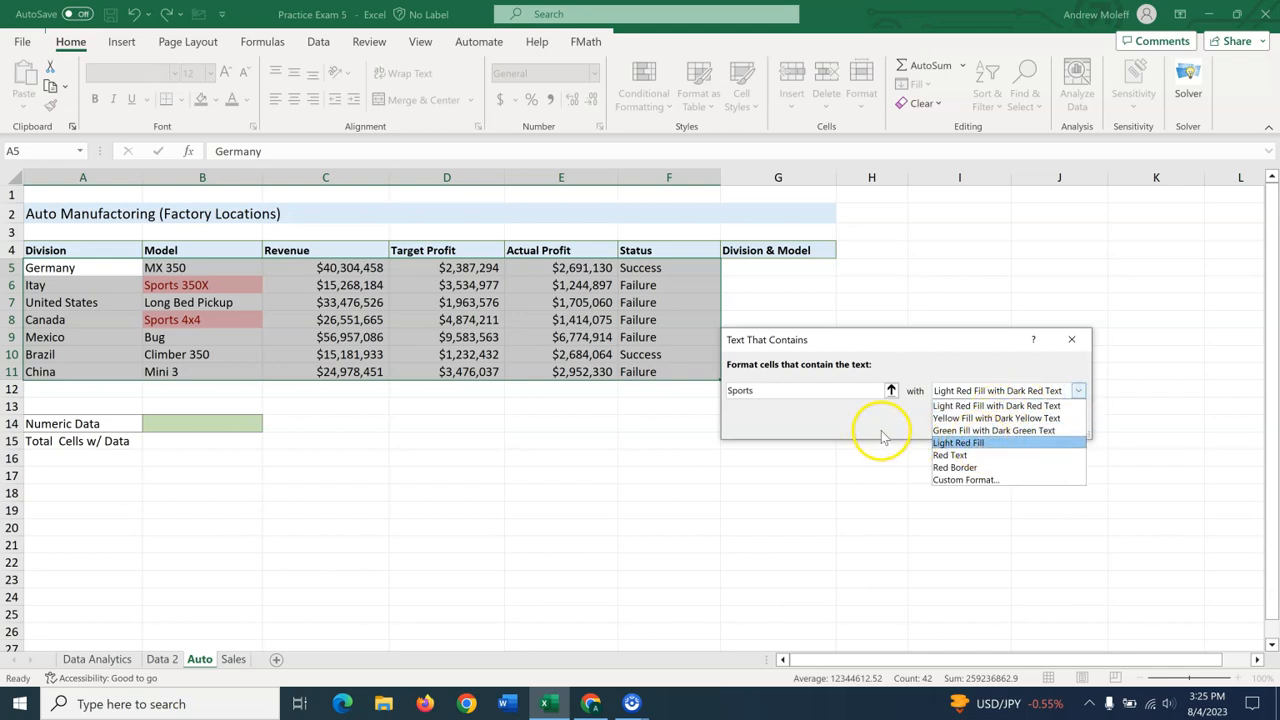
left_click(897, 428)
left_click(992, 423)
left_click(663, 442)
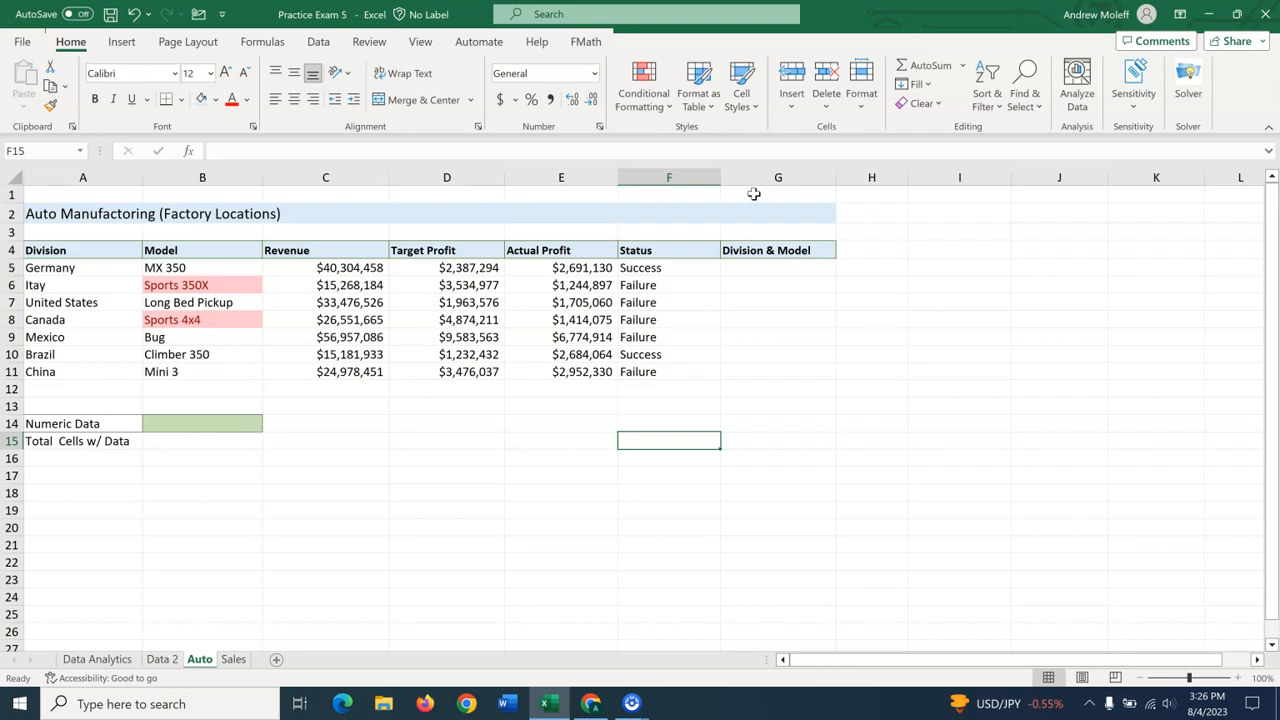
Step: Enter a CONCAT formula in G5 joining the division in A5 and the model in B5 with a "-" between them
left_click(778, 270)
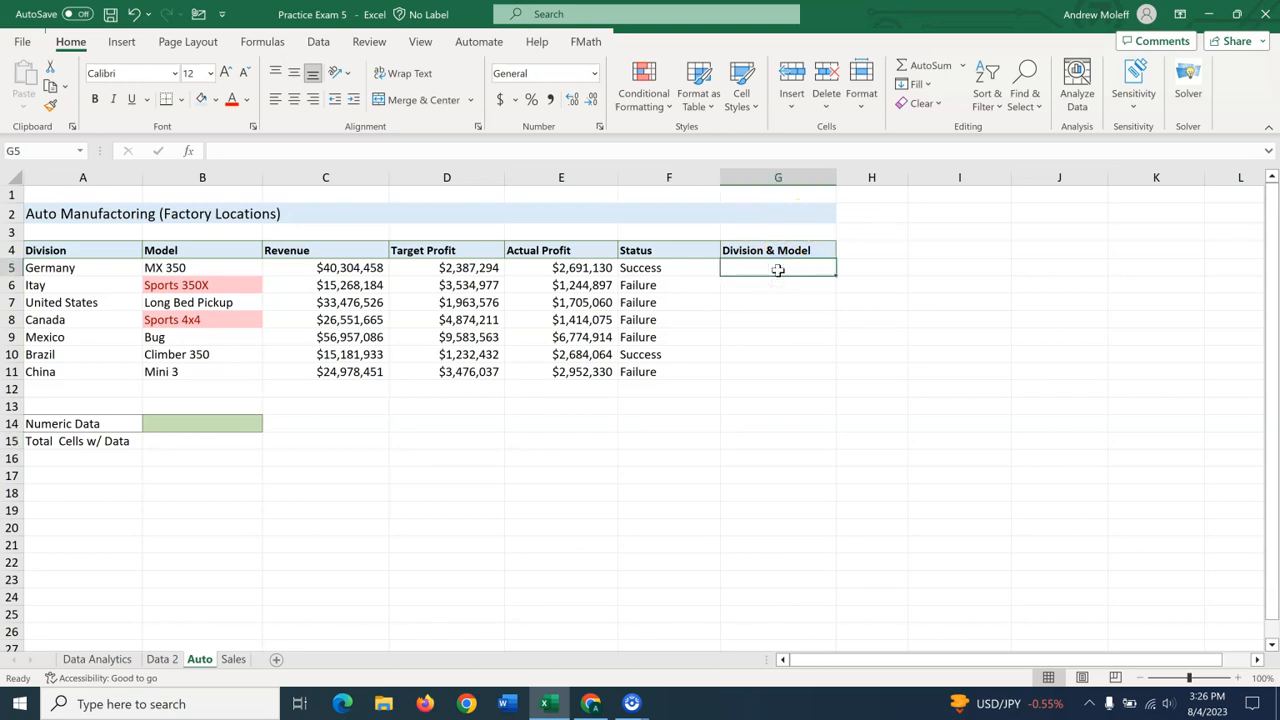
type("=con")
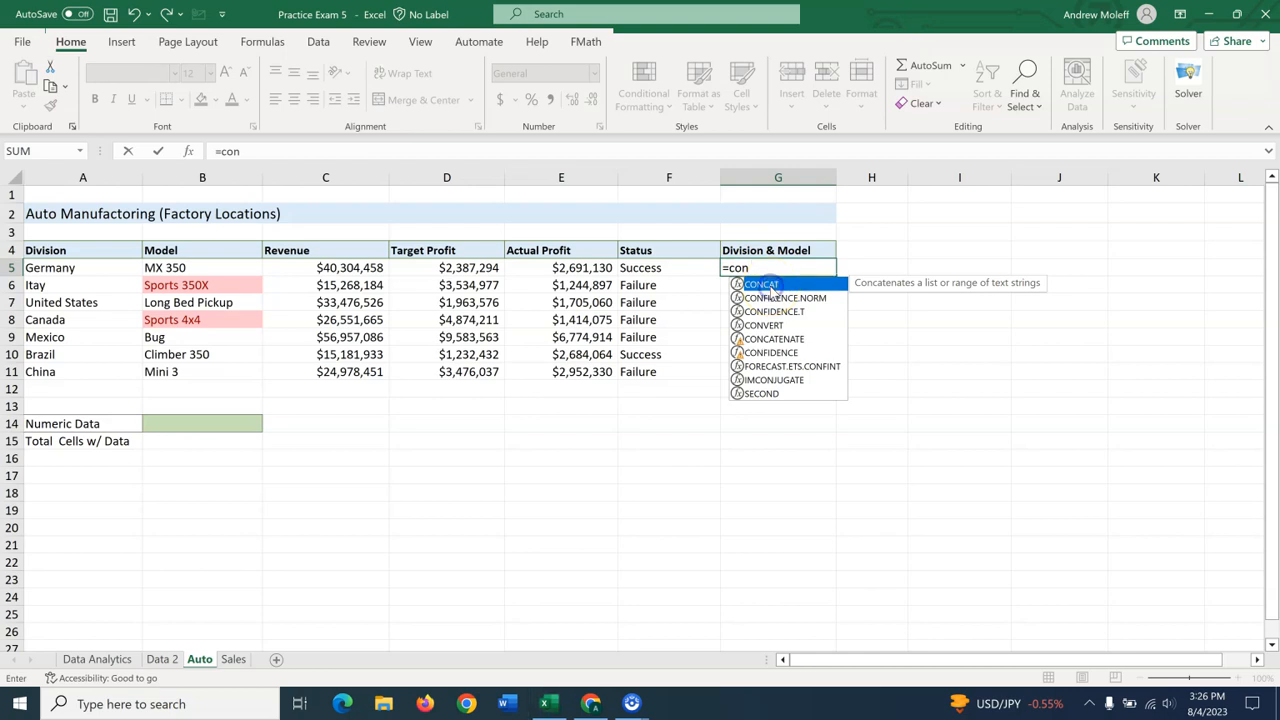
double_click(770, 288)
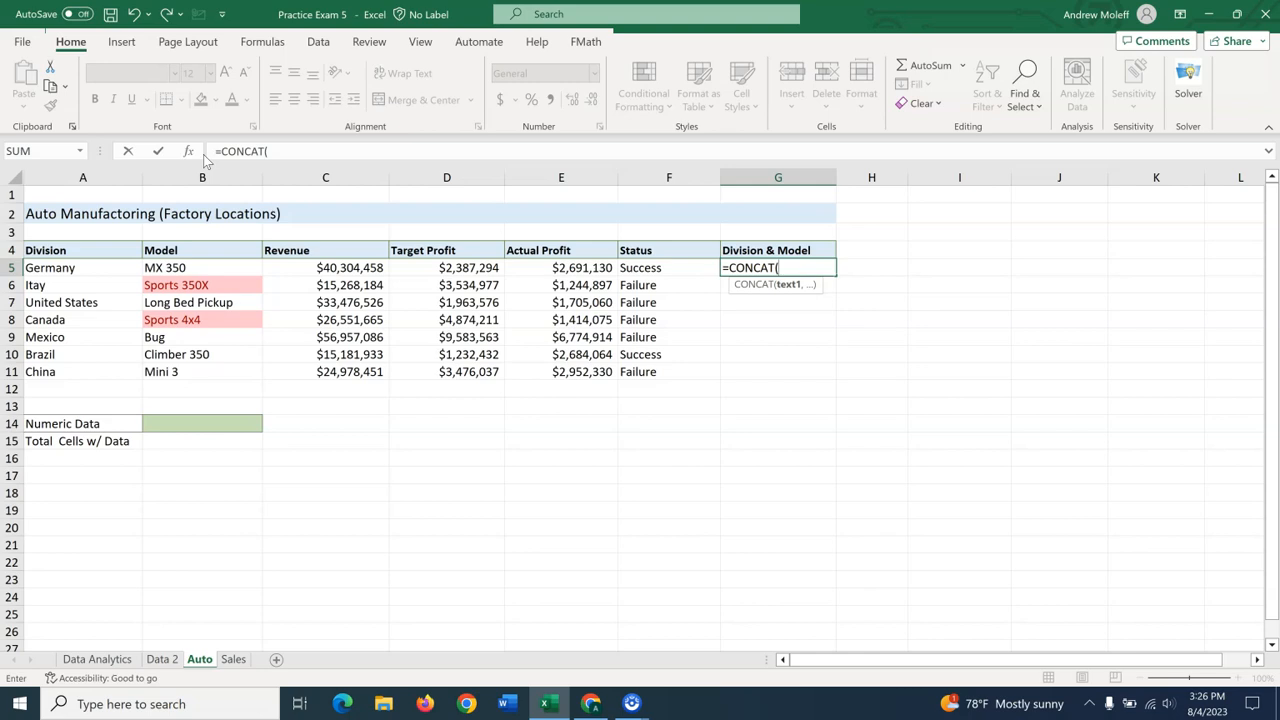
left_click(55, 272)
type(",\"-")
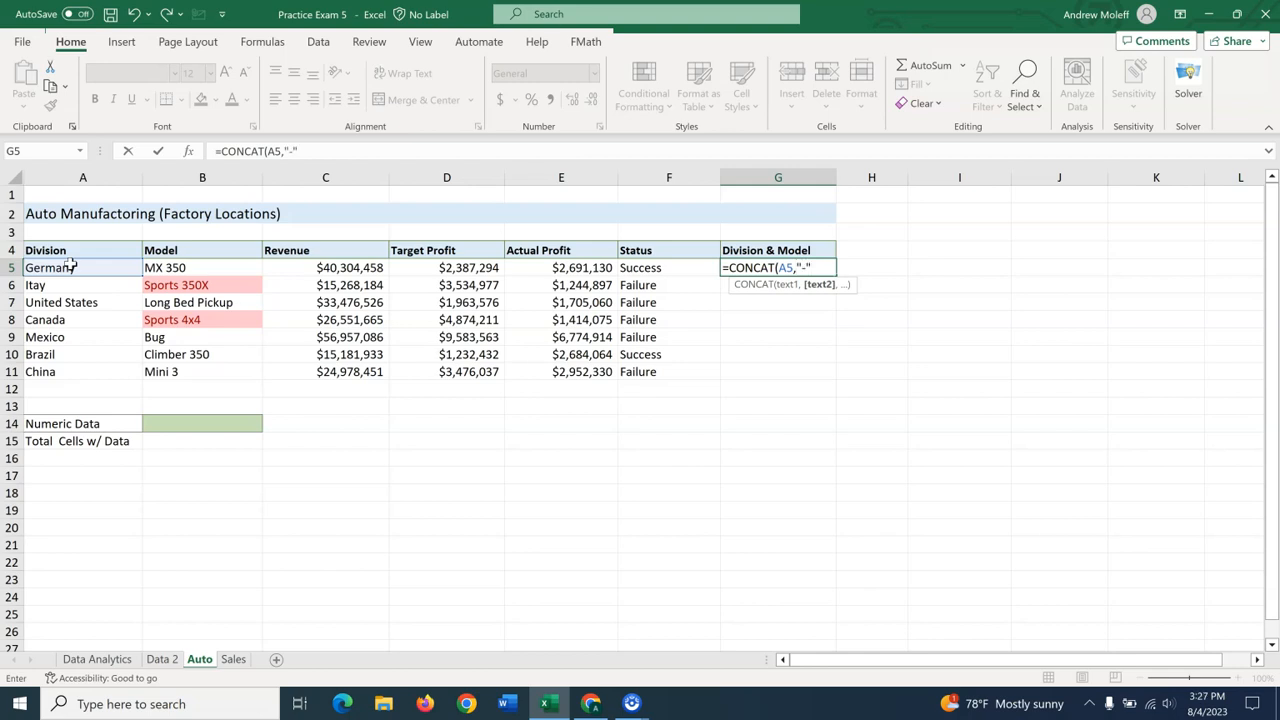
type(",")
left_click(168, 267)
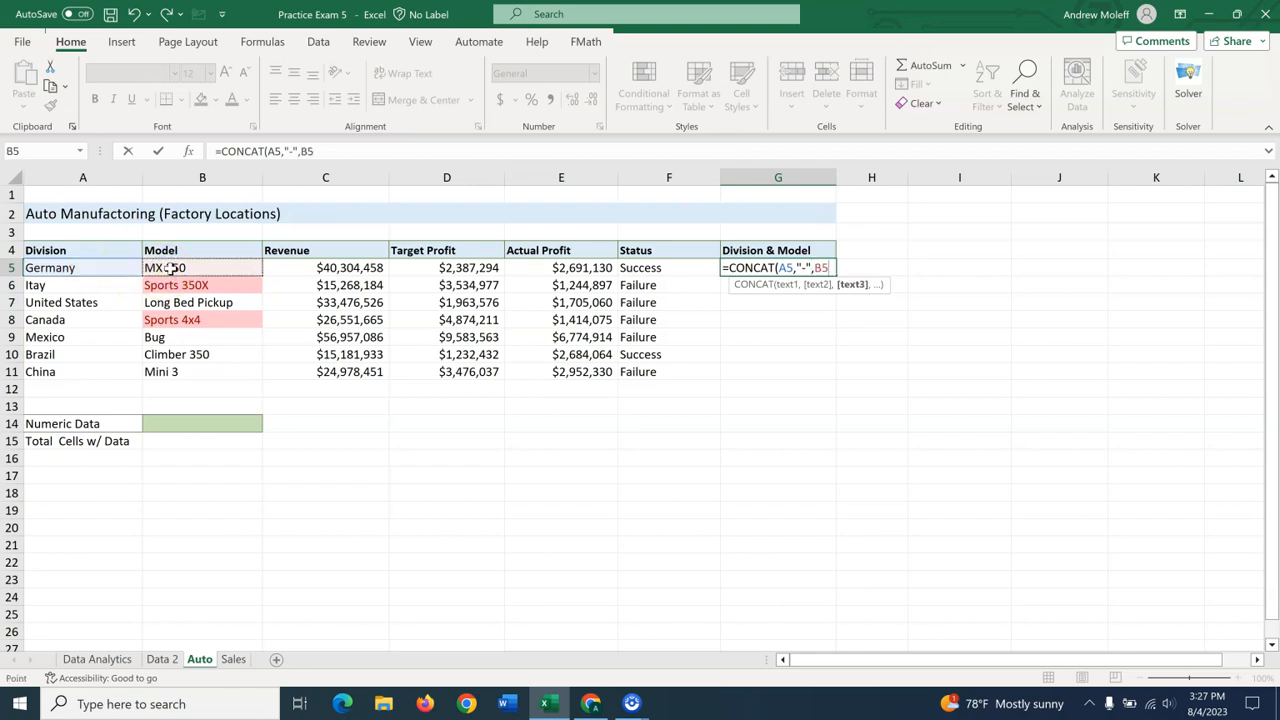
key("Return")
Step: Fill the Division & Model formula from G5 down to G11
left_click(820, 267)
left_click_drag(835, 277, 826, 380)
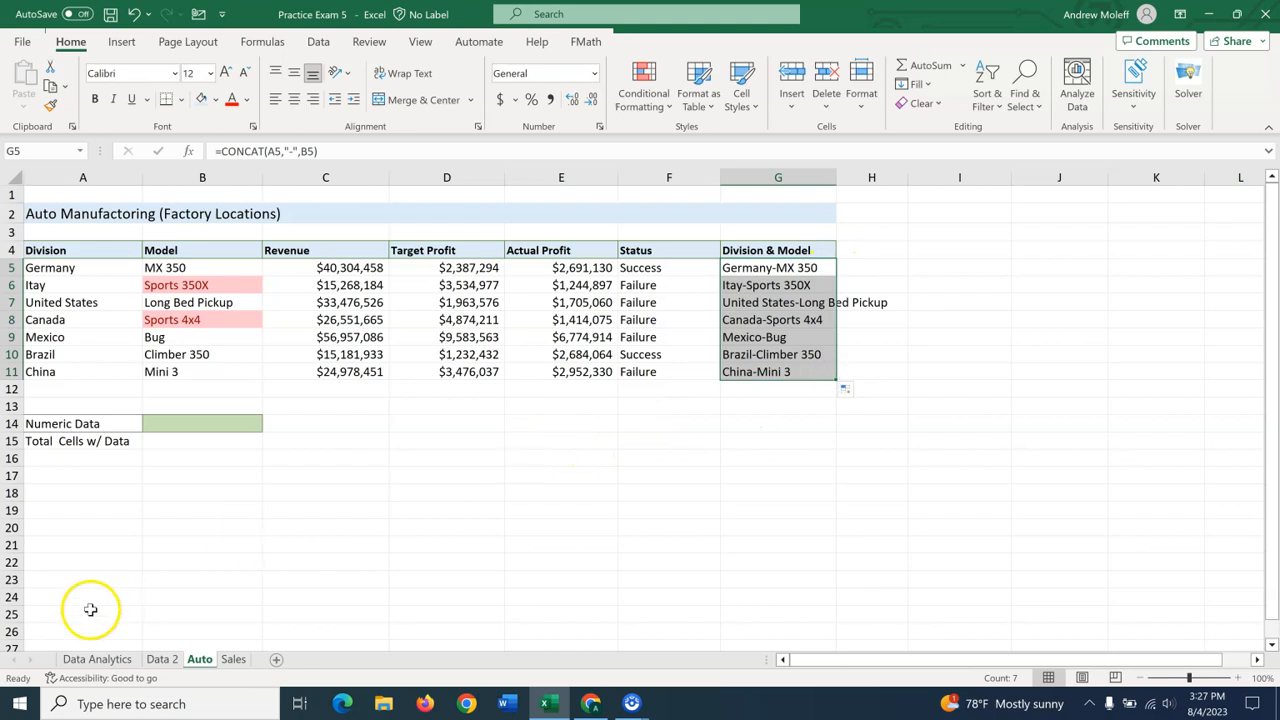
left_click(315, 543)
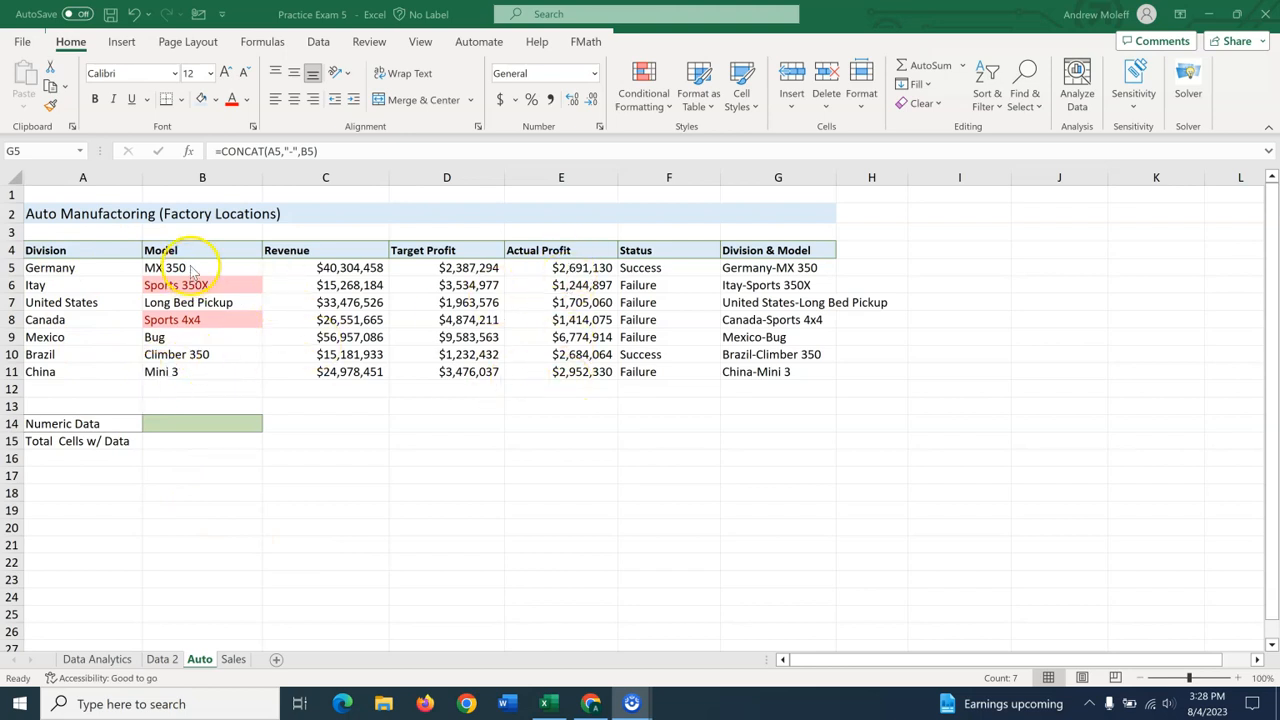
Step: Insert a 3-D pie chart from the Model (B4:B11) and Actual Profit (E4:E11) columns and move it below the table's data
left_click_drag(197, 251, 189, 370)
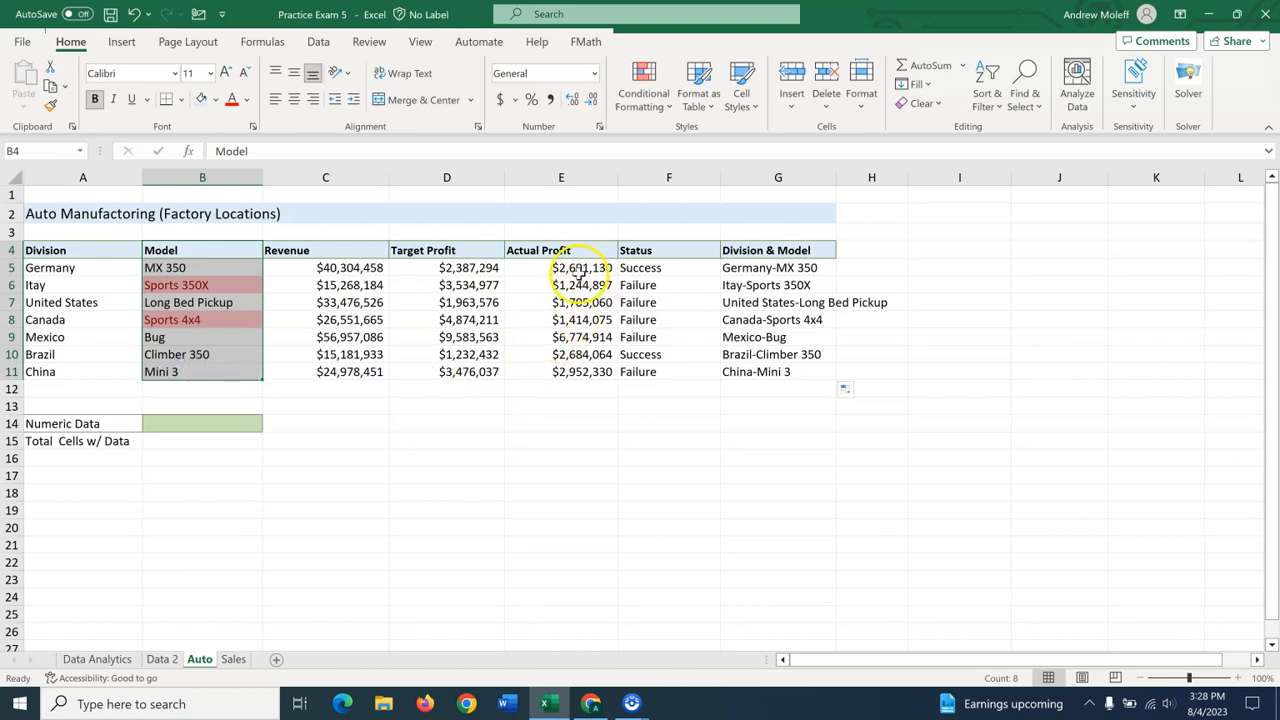
left_click_drag(563, 251, 563, 368)
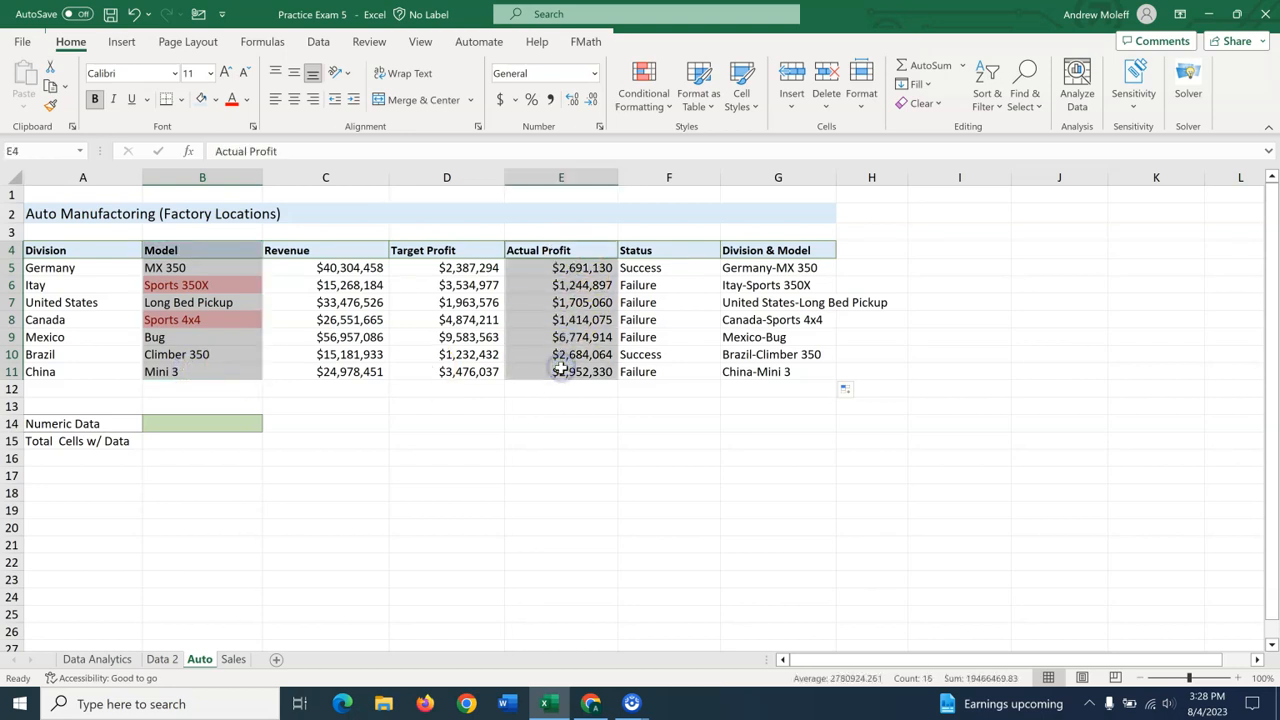
left_click(121, 41)
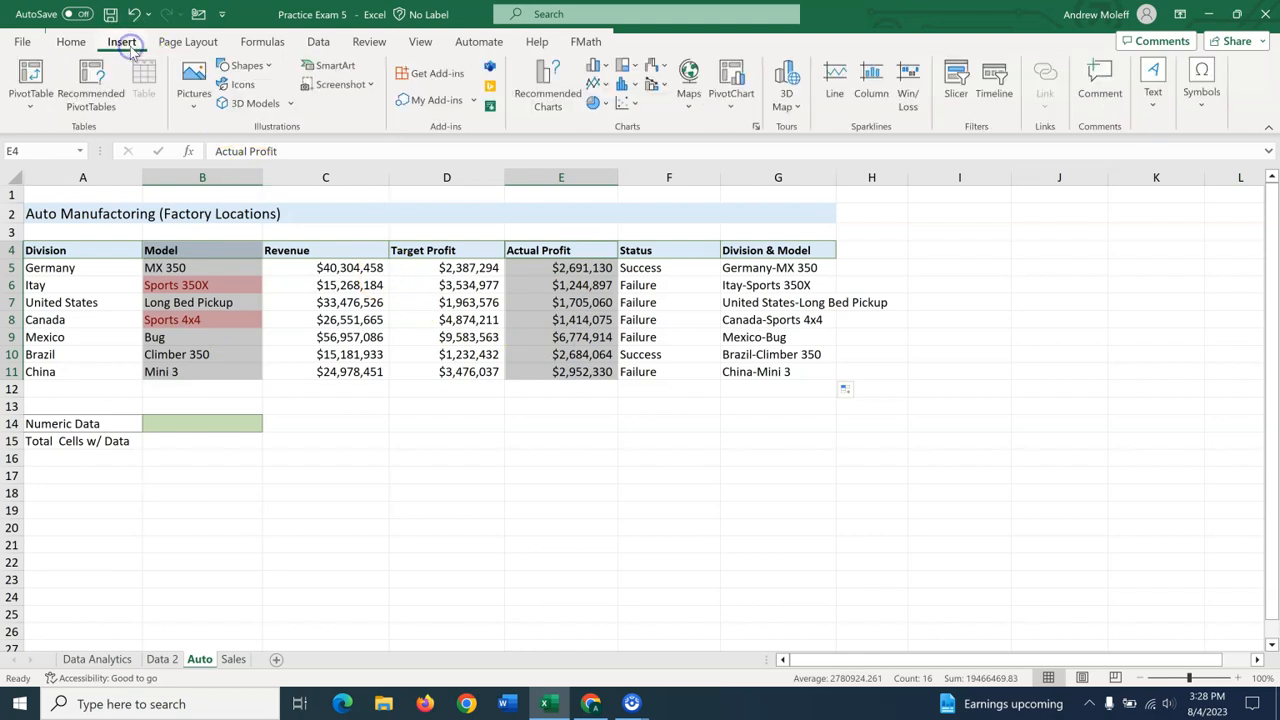
left_click(604, 107)
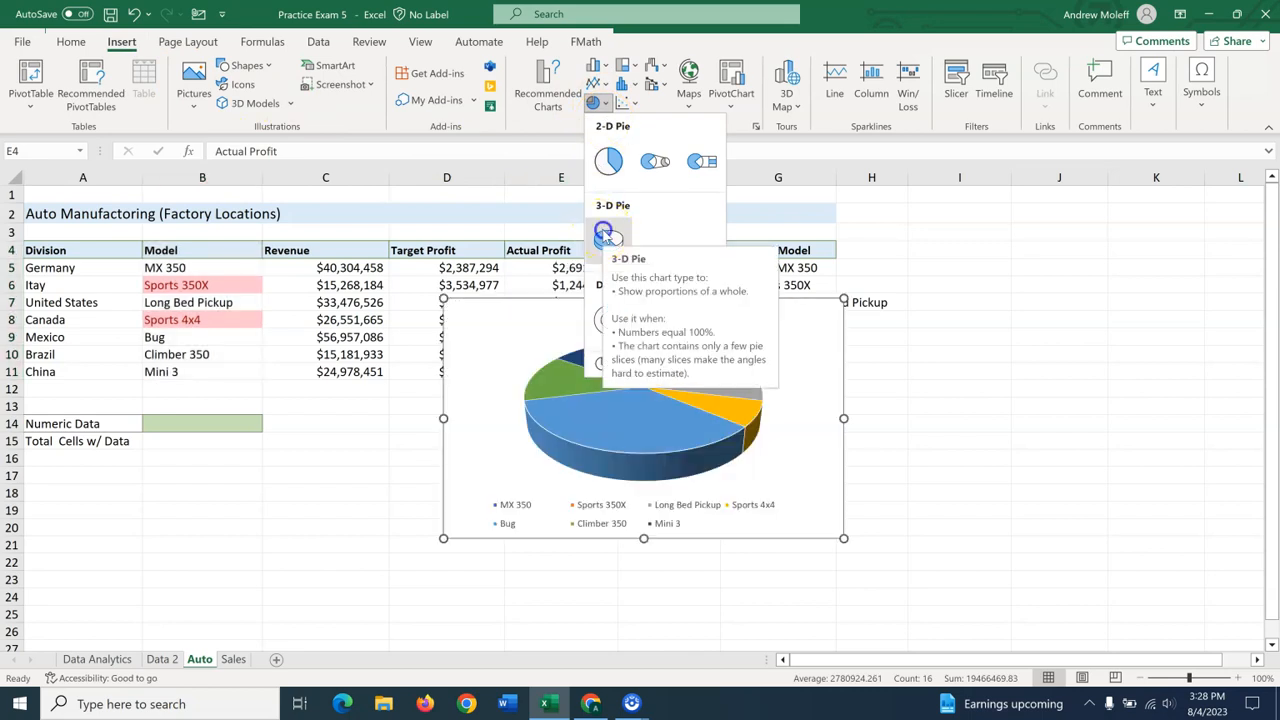
left_click(608, 237)
left_click_drag(555, 292, 728, 392)
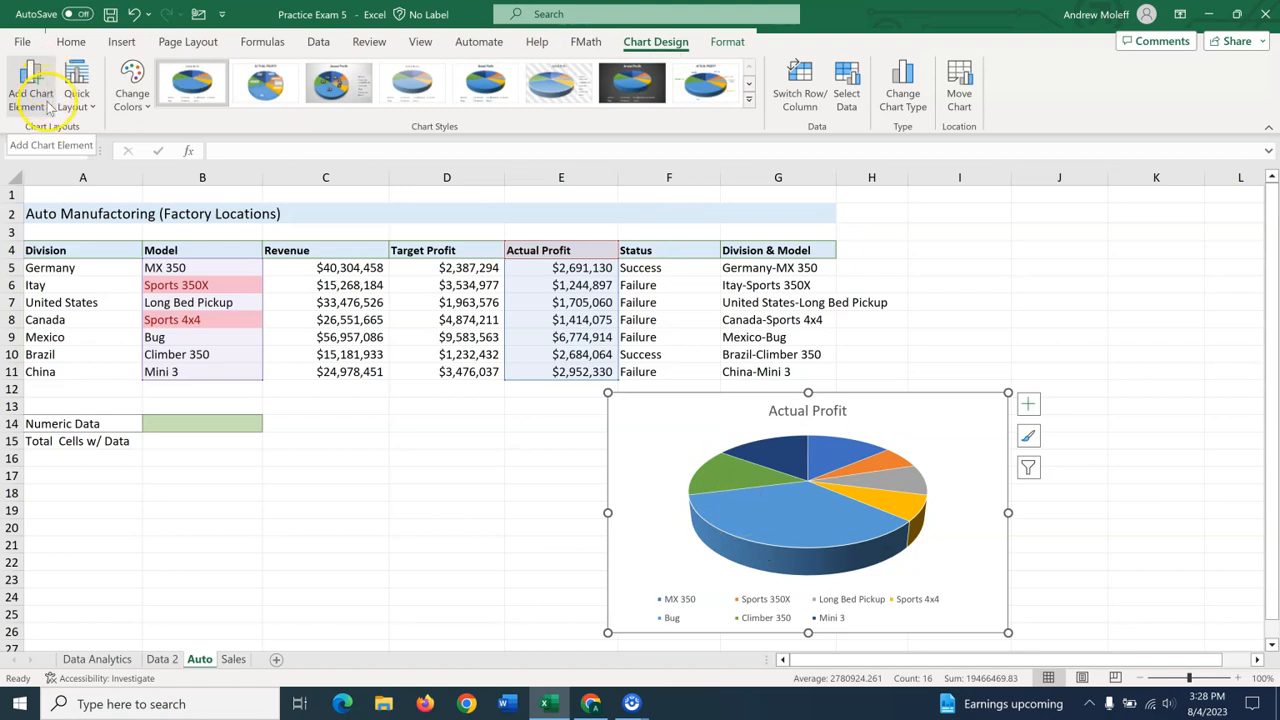
Step: Add data labels to the Actual Profit pie chart with the Outside End position
left_click(1028, 405)
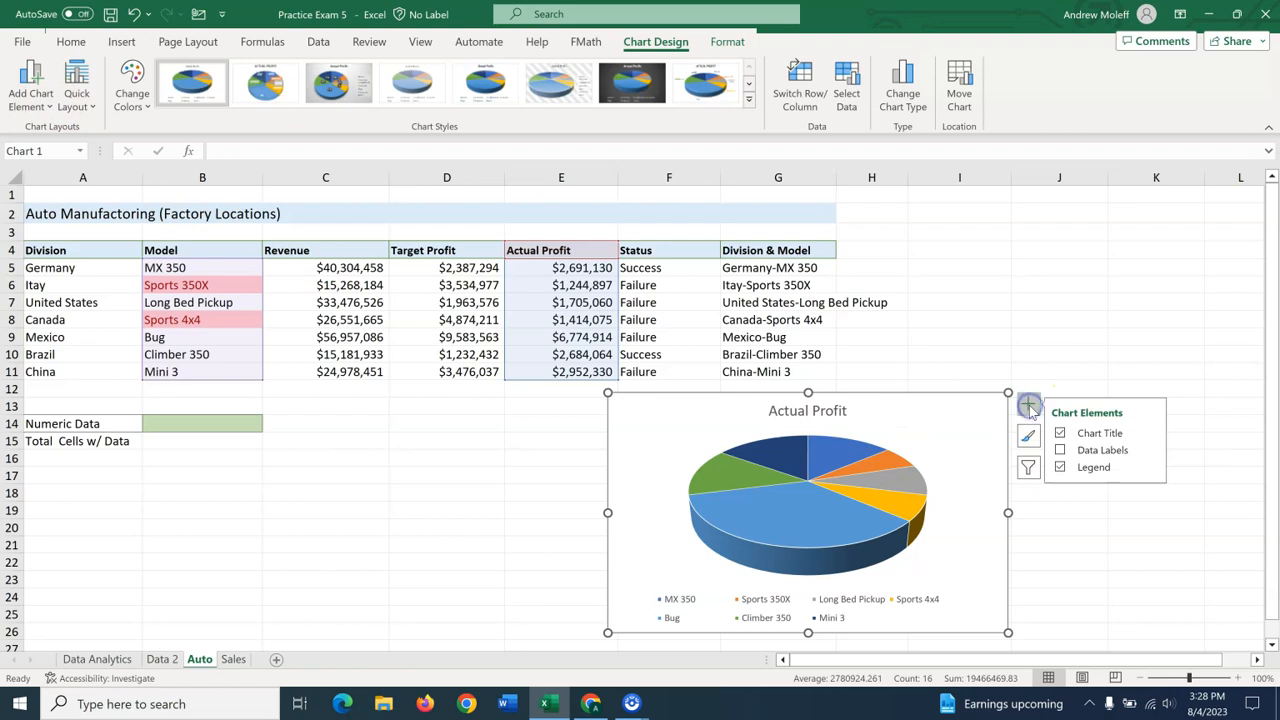
left_click(1152, 452)
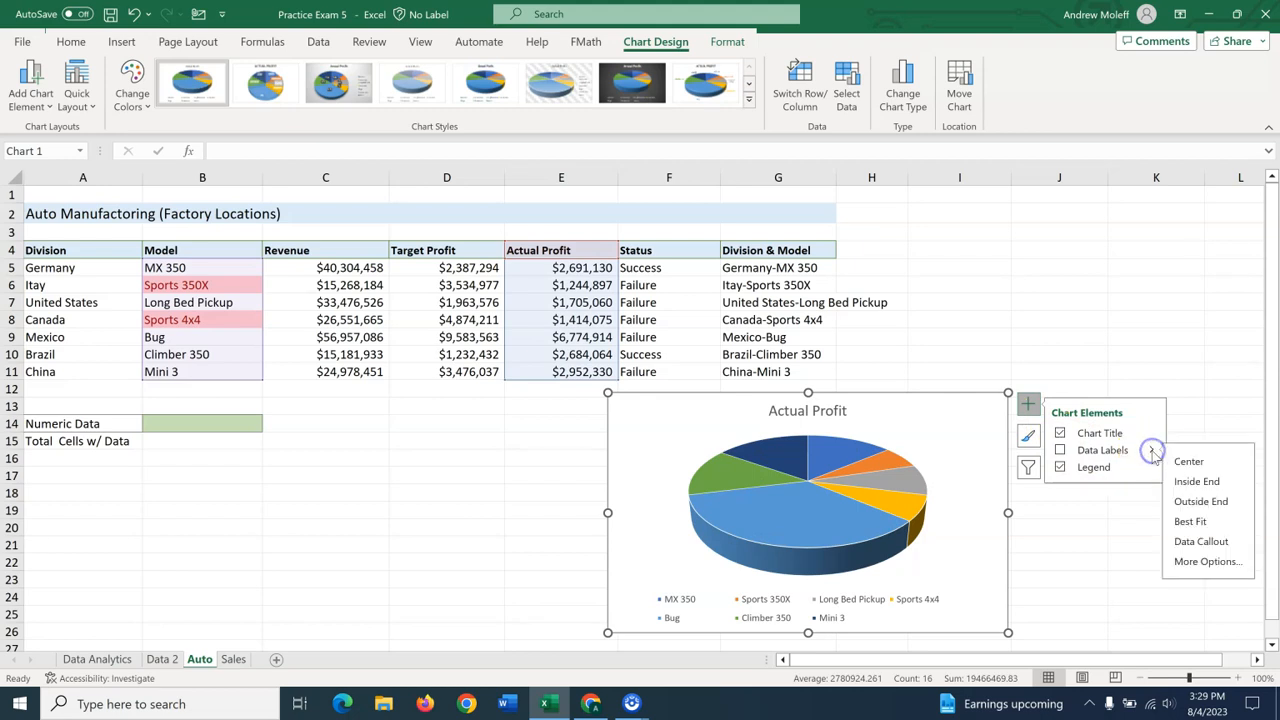
left_click(1190, 502)
left_click(1068, 522)
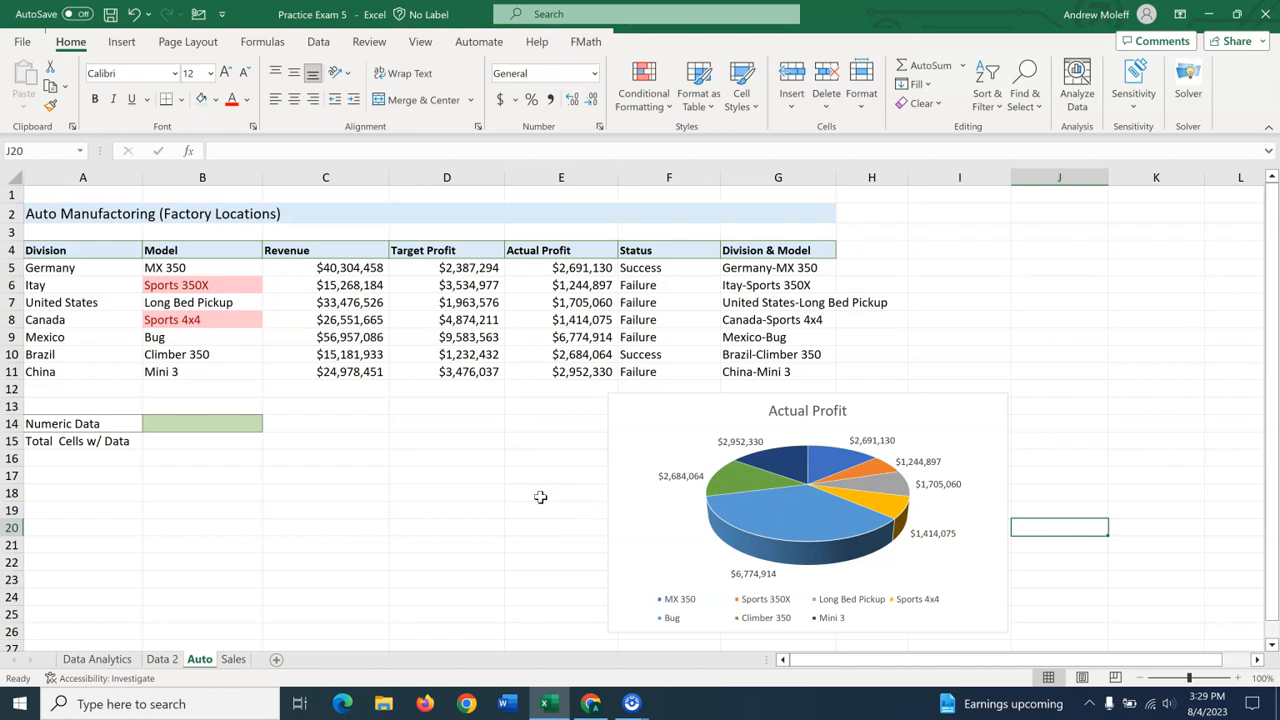
Step: Enter a COUNT formula over A5:G11 in B14 for the Numeric Data figure
left_click(180, 423)
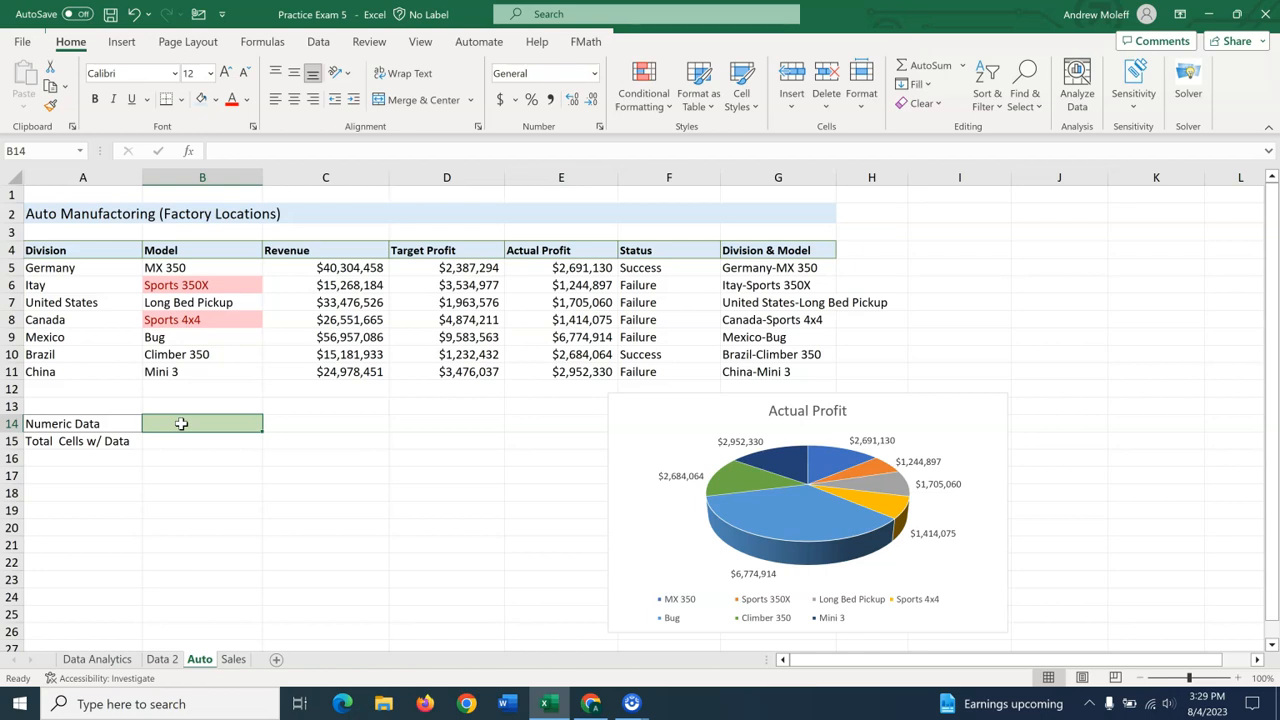
type("=count")
double_click(185, 441)
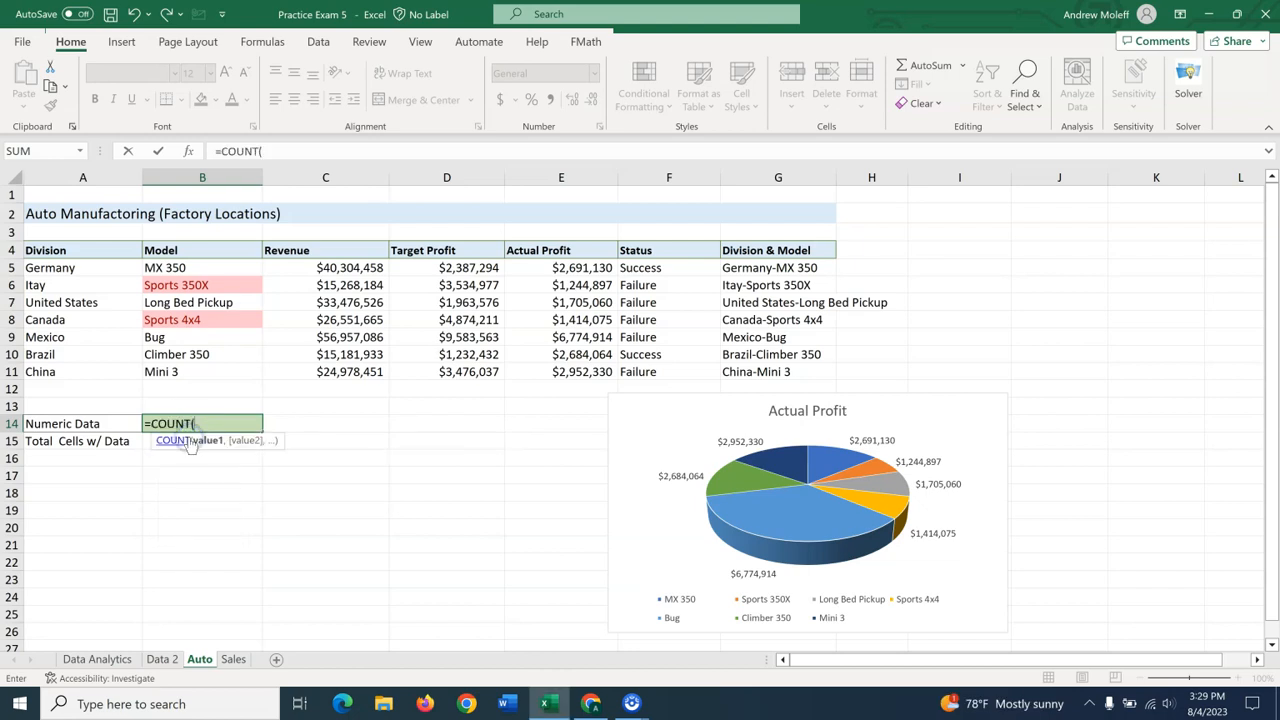
left_click_drag(90, 268, 778, 372)
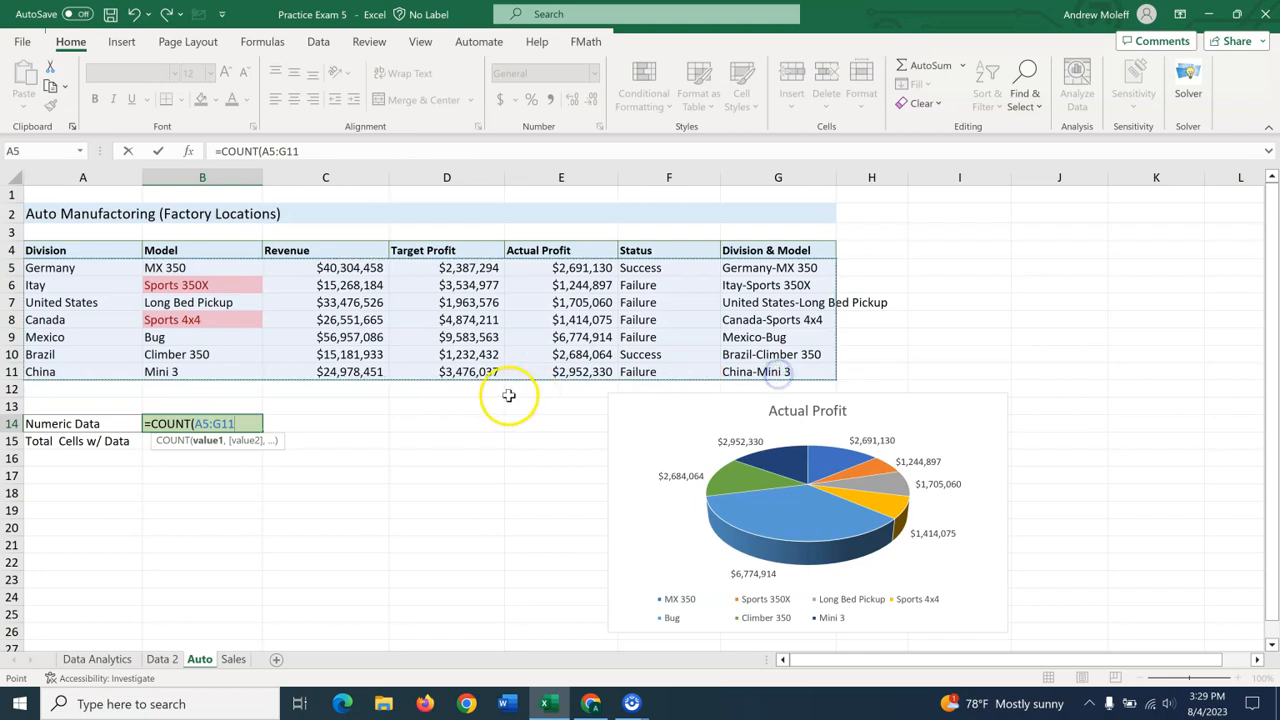
key("Return")
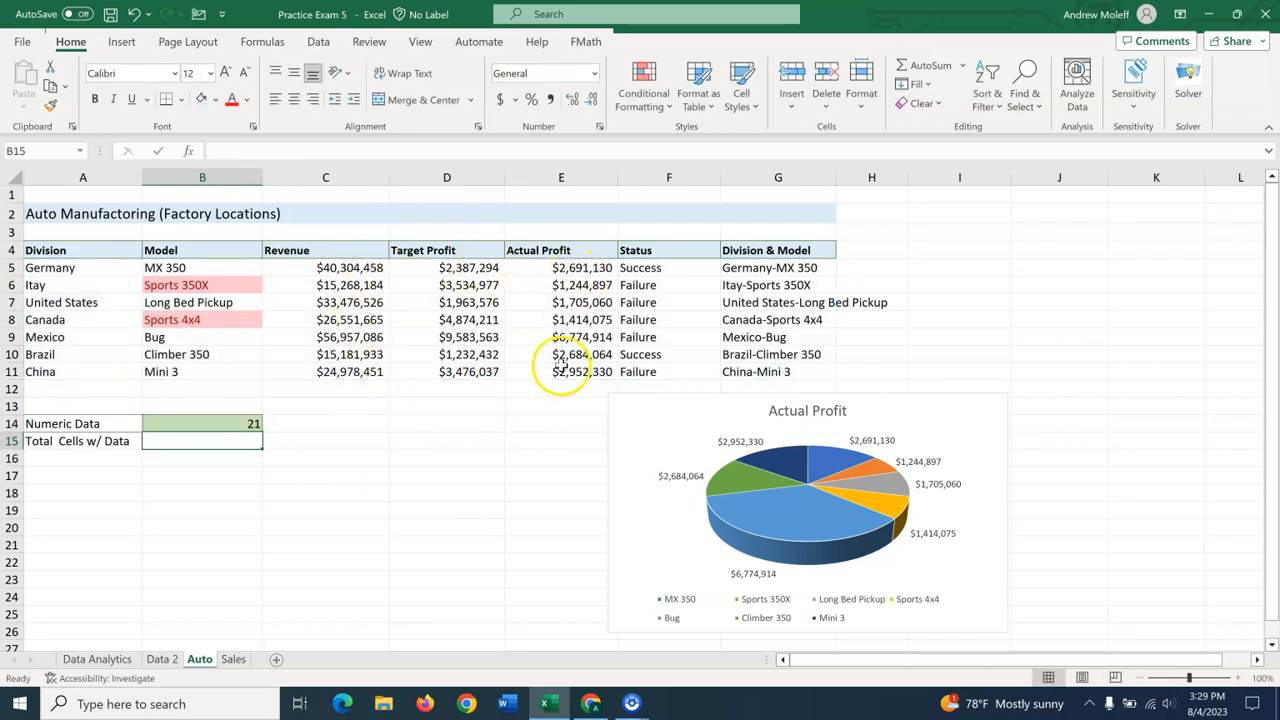
Step: Copy the formatting of the Numeric Data row A14:B14 onto the Total Cells w/ Data row A15:B15
left_click(203, 497)
left_click(202, 446)
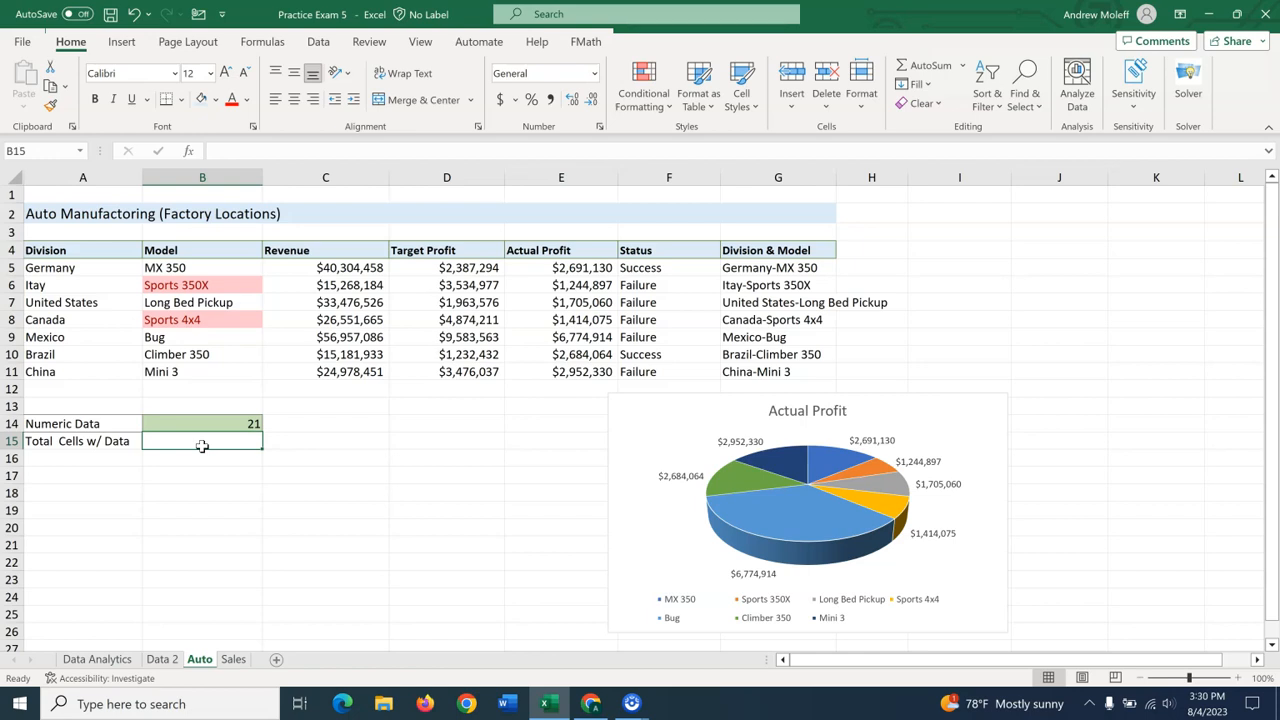
left_click(97, 443)
left_click(172, 443)
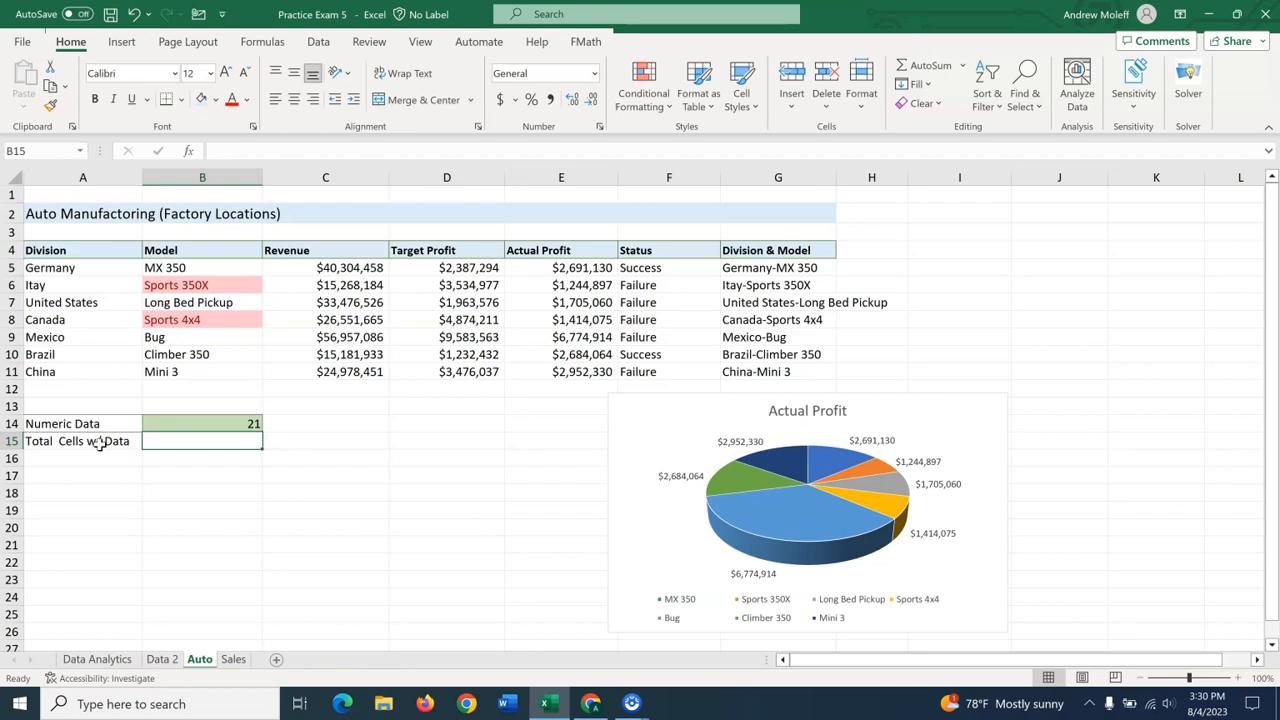
left_click_drag(92, 424, 157, 425)
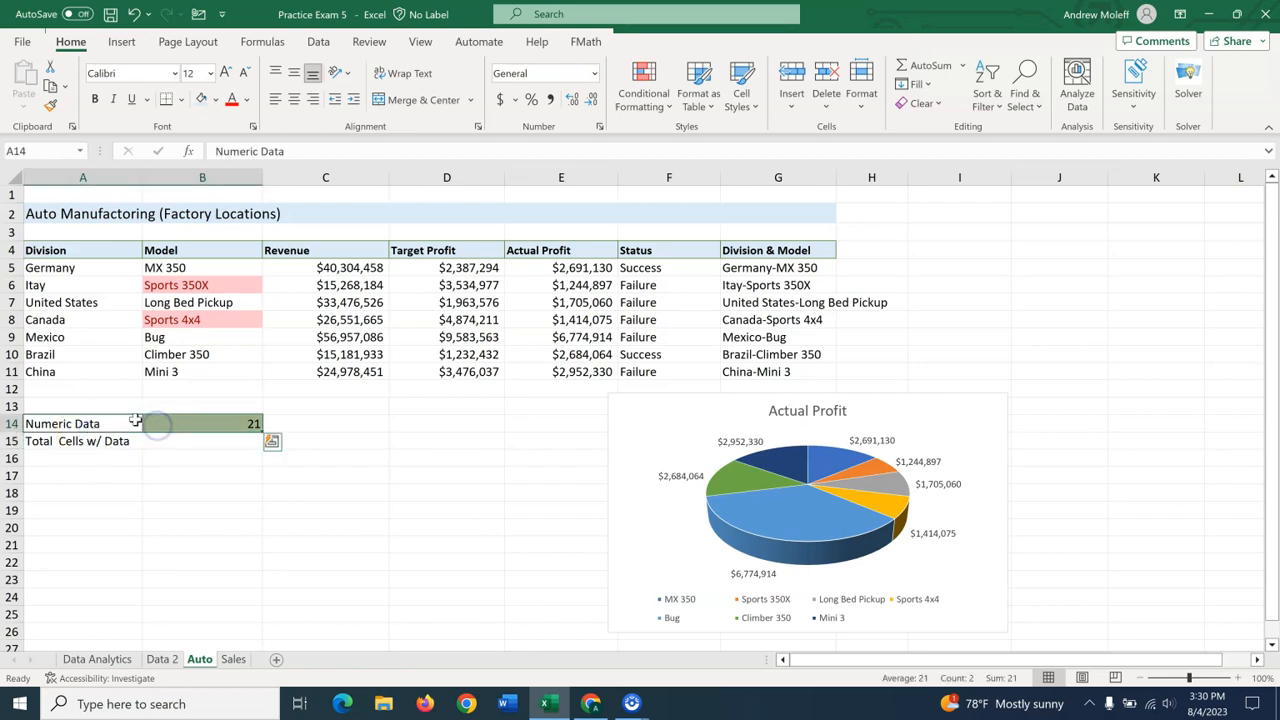
left_click(50, 106)
left_click(50, 106)
left_click_drag(92, 442, 180, 442)
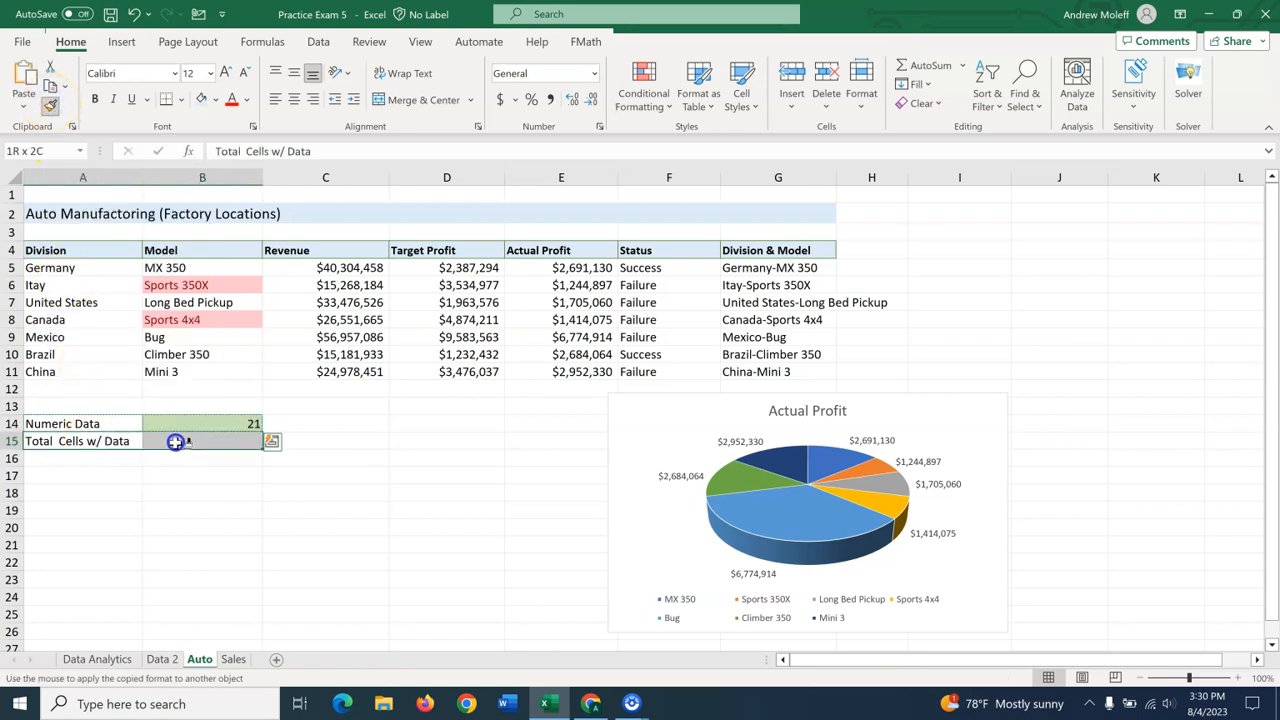
left_click(175, 508)
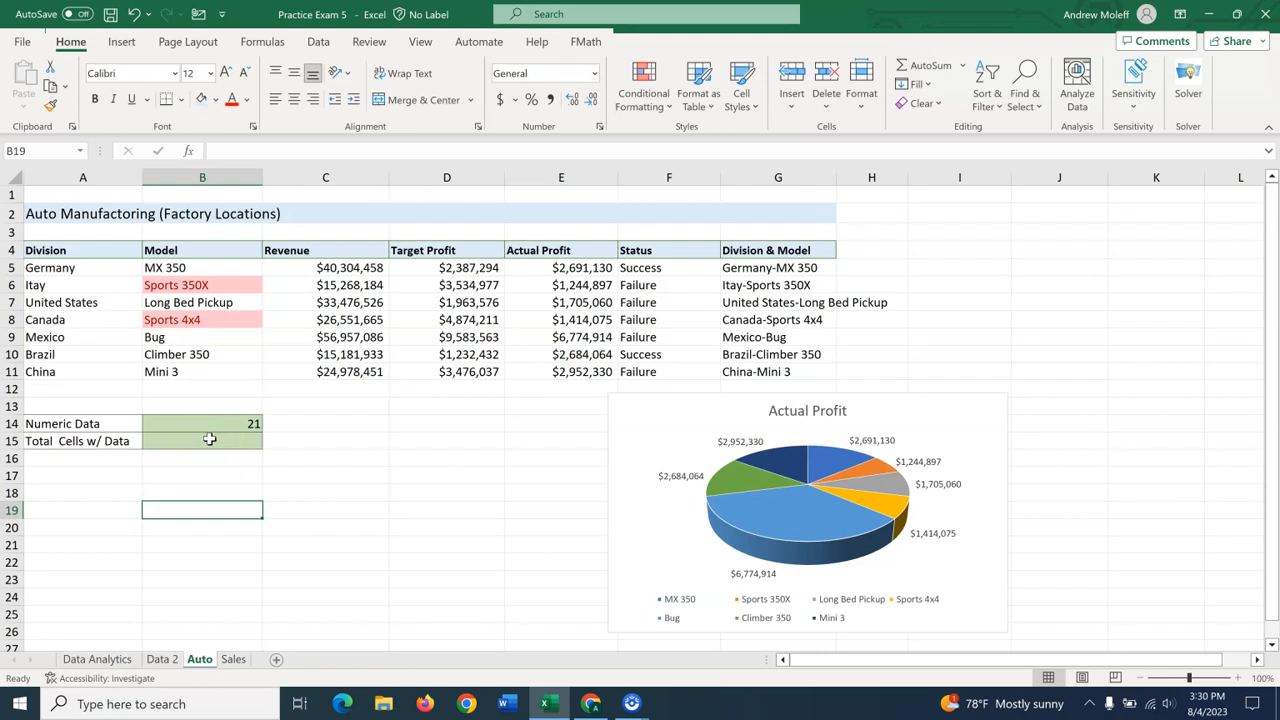
Step: Enter a COUNTA formula over A5:G11 in B15 for the Total Cells w/ Data figure
left_click(209, 439)
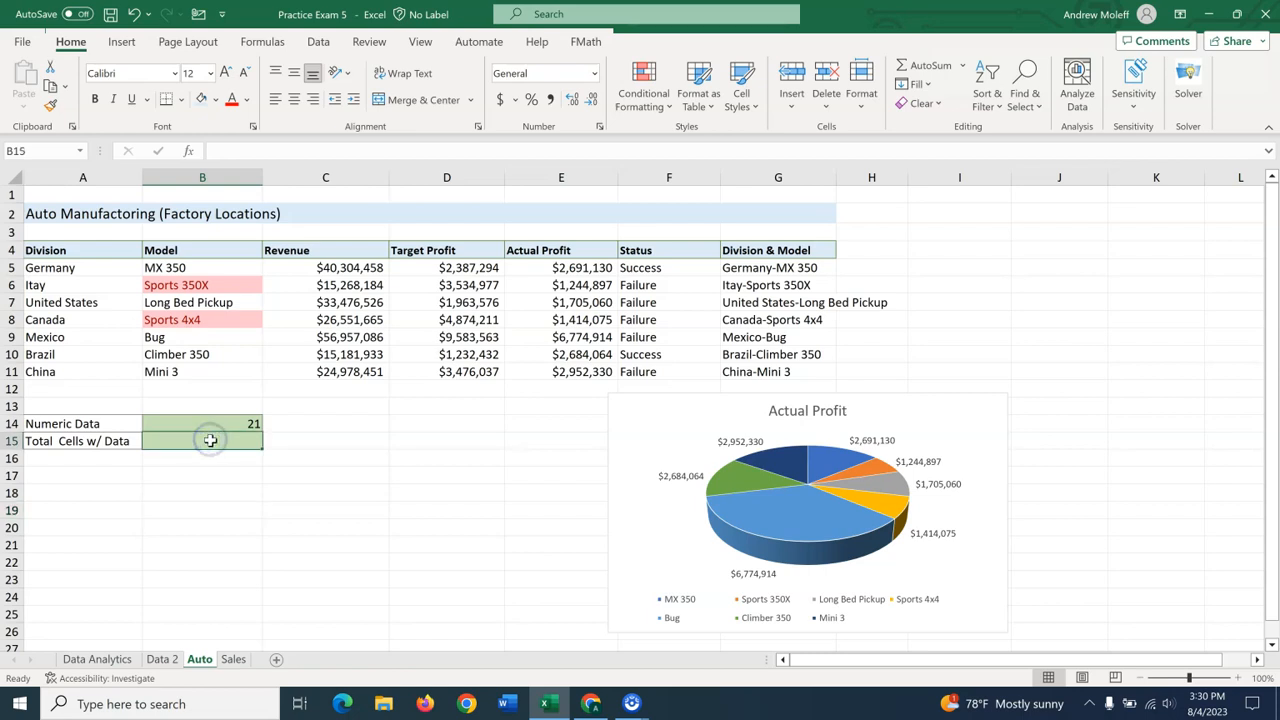
type("=count")
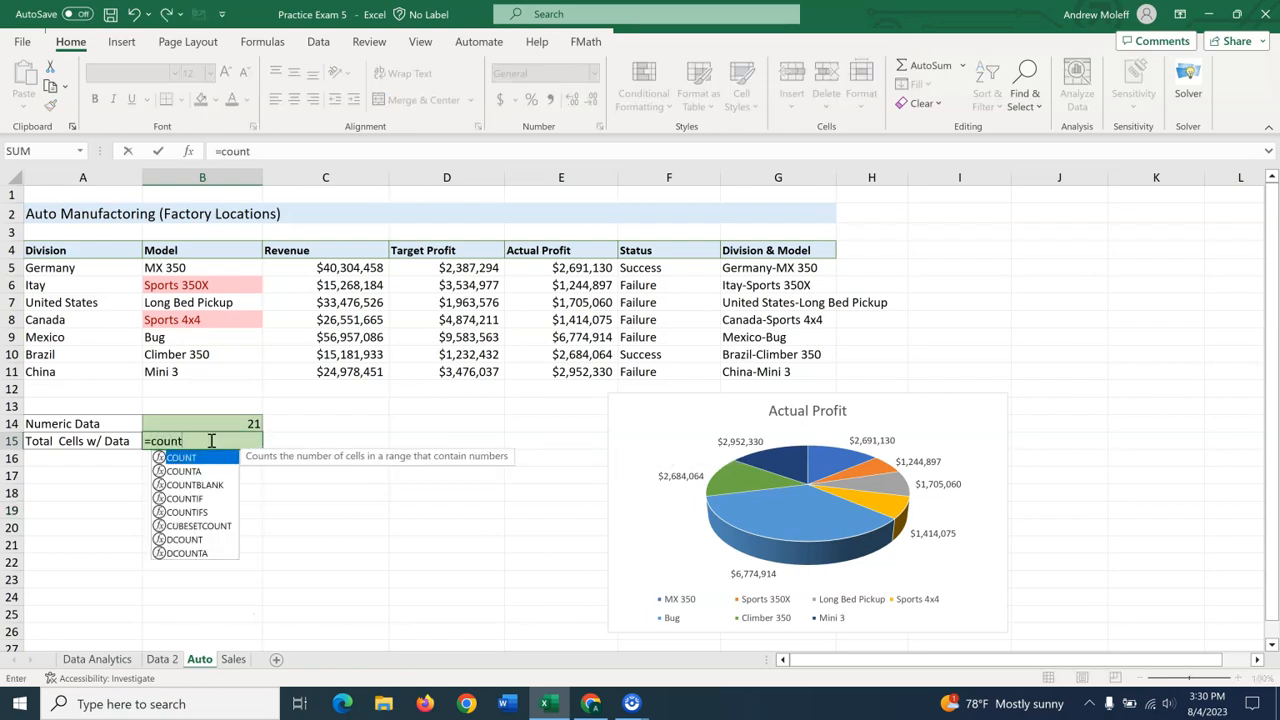
left_click(186, 471)
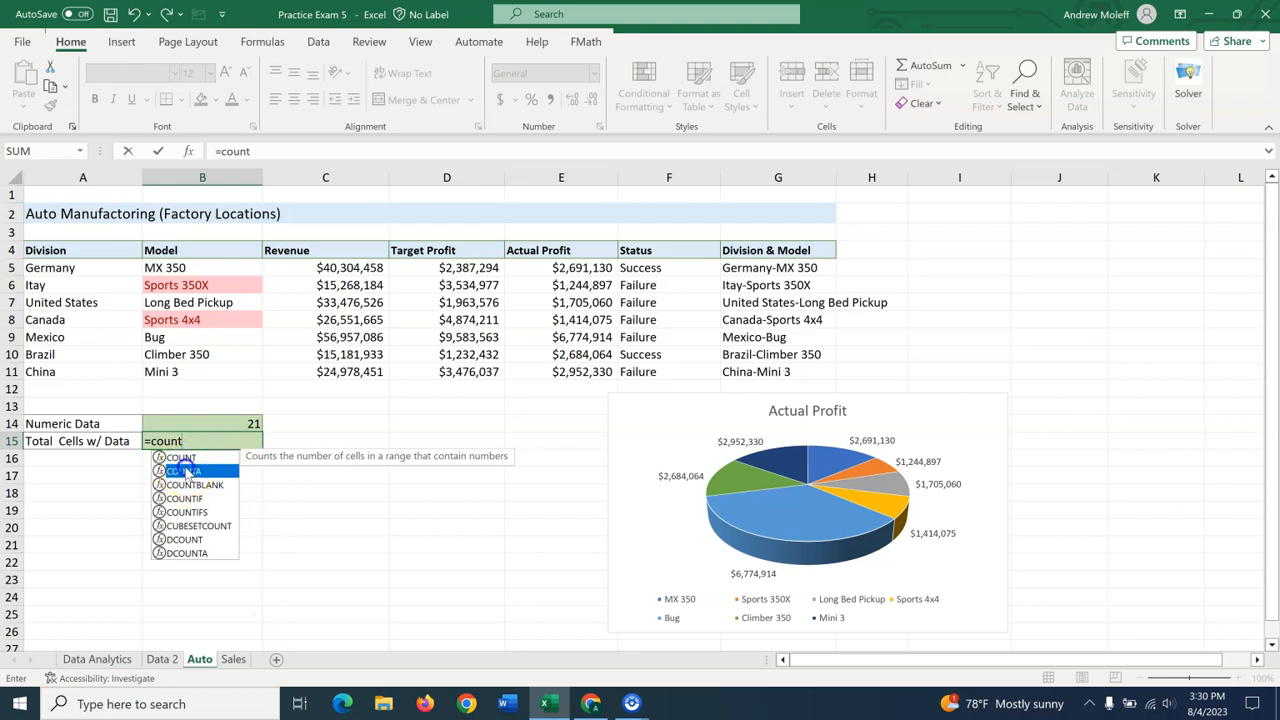
type("t")
double_click(186, 471)
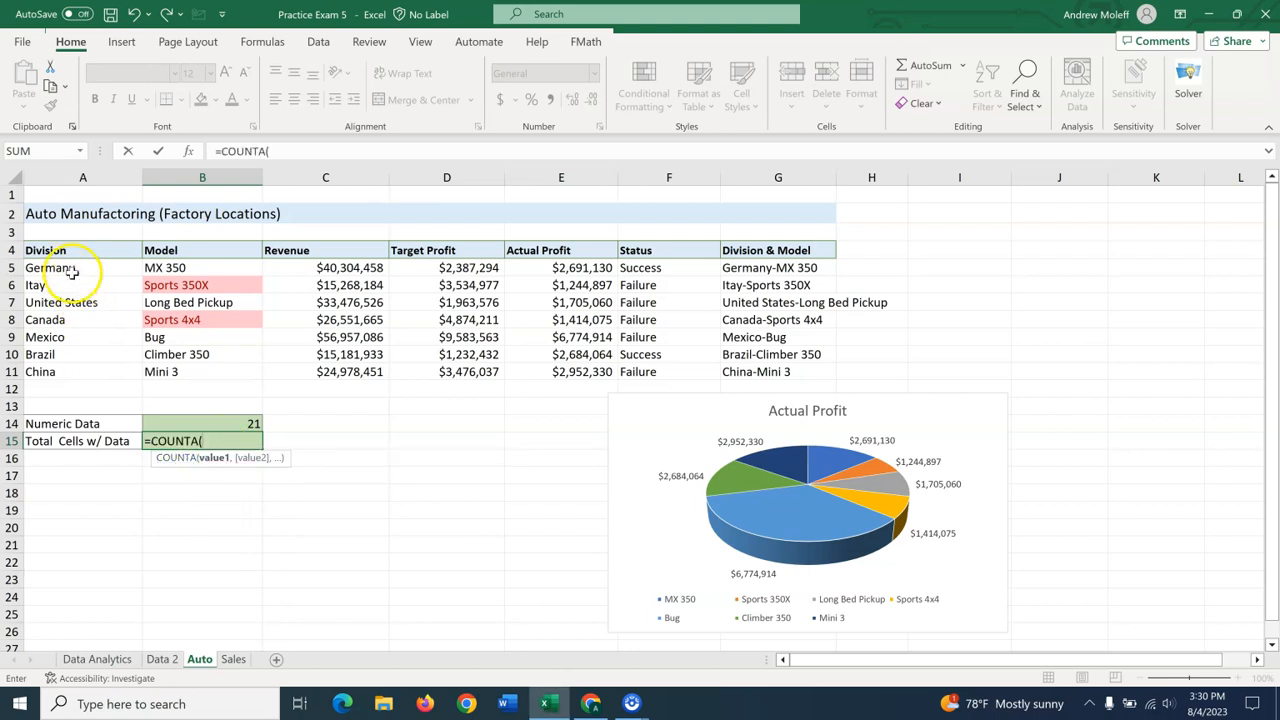
left_click(71, 268)
left_click_drag(71, 268, 766, 371)
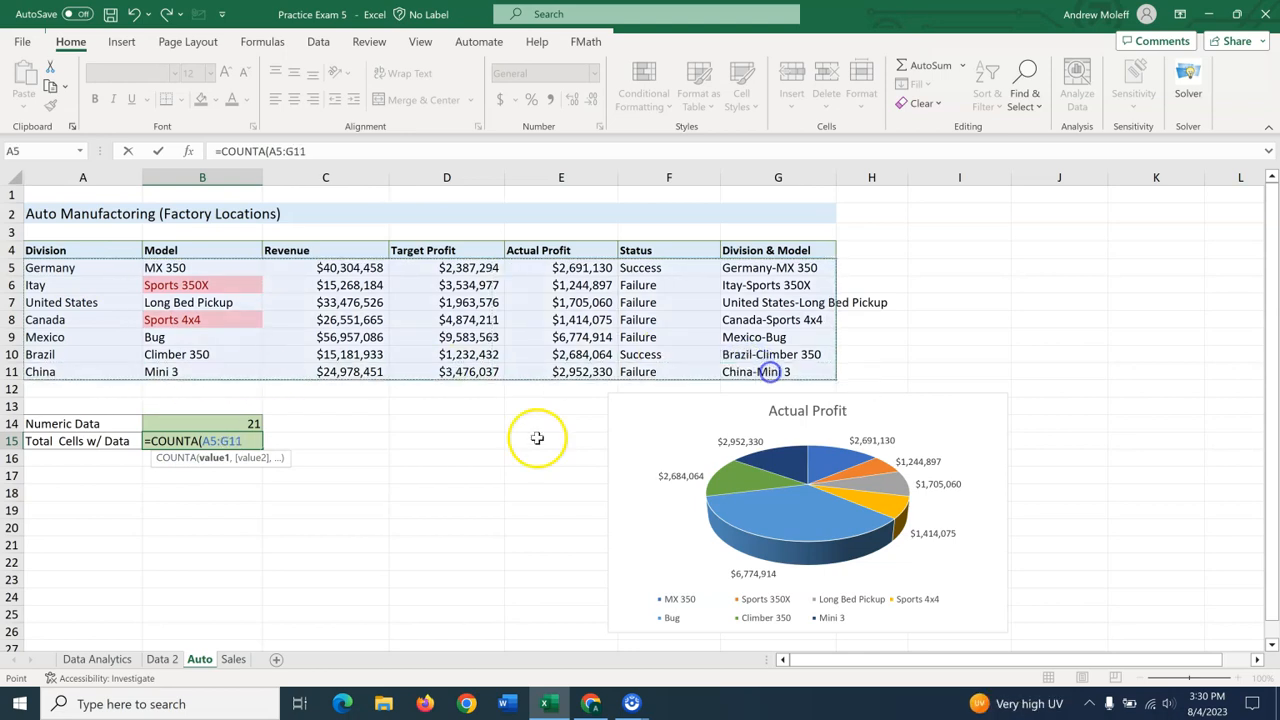
key("Return")
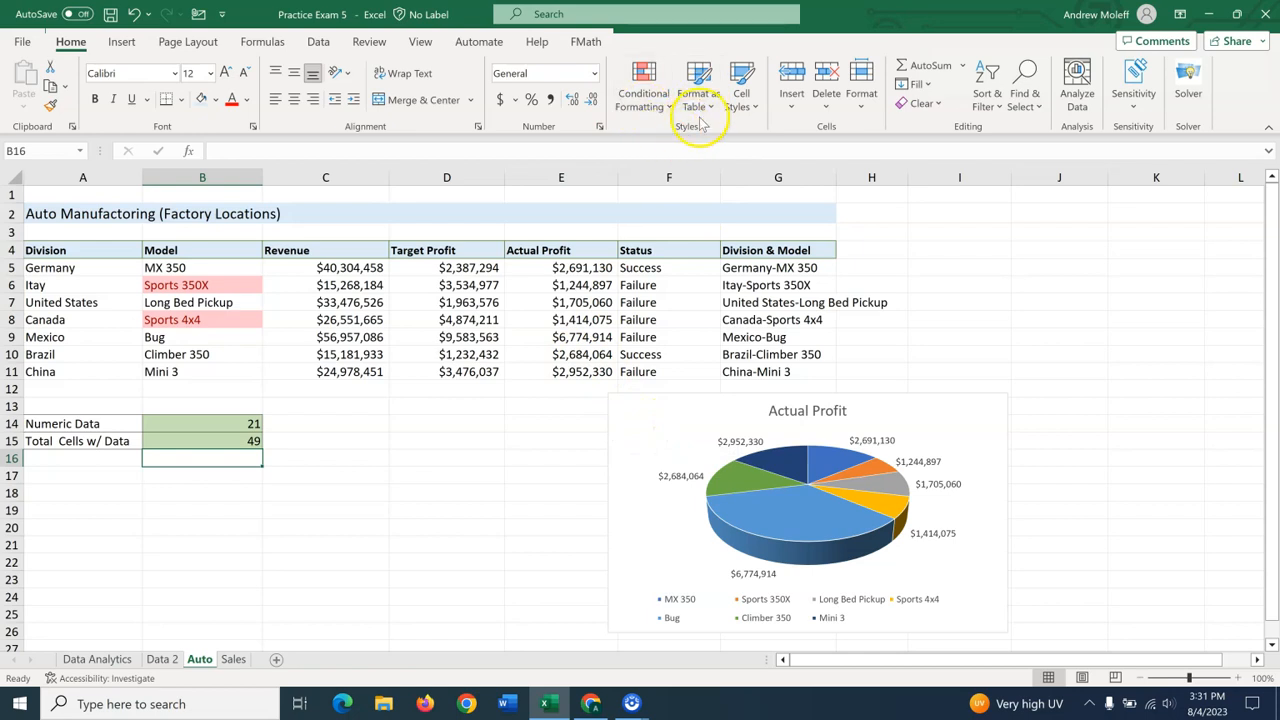
Step: Start a new custom cell style and name it "MyStyle 3"
left_click(755, 108)
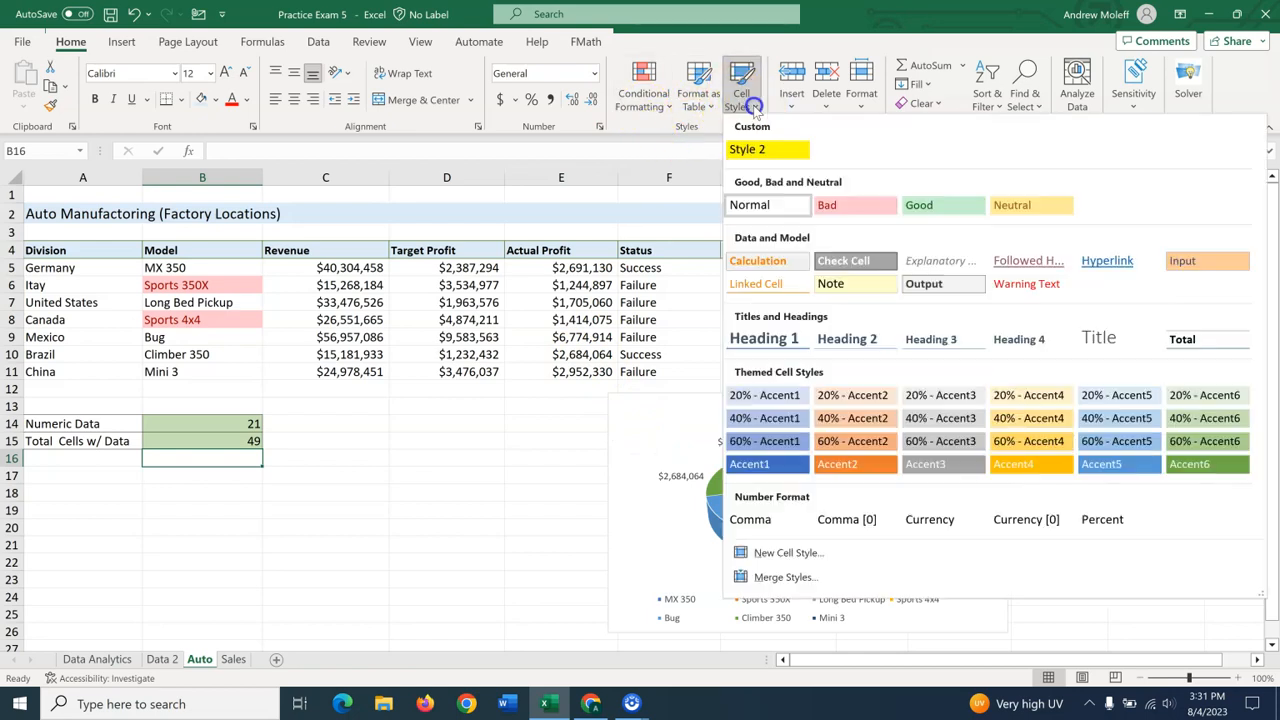
left_click(780, 555)
left_click(917, 239)
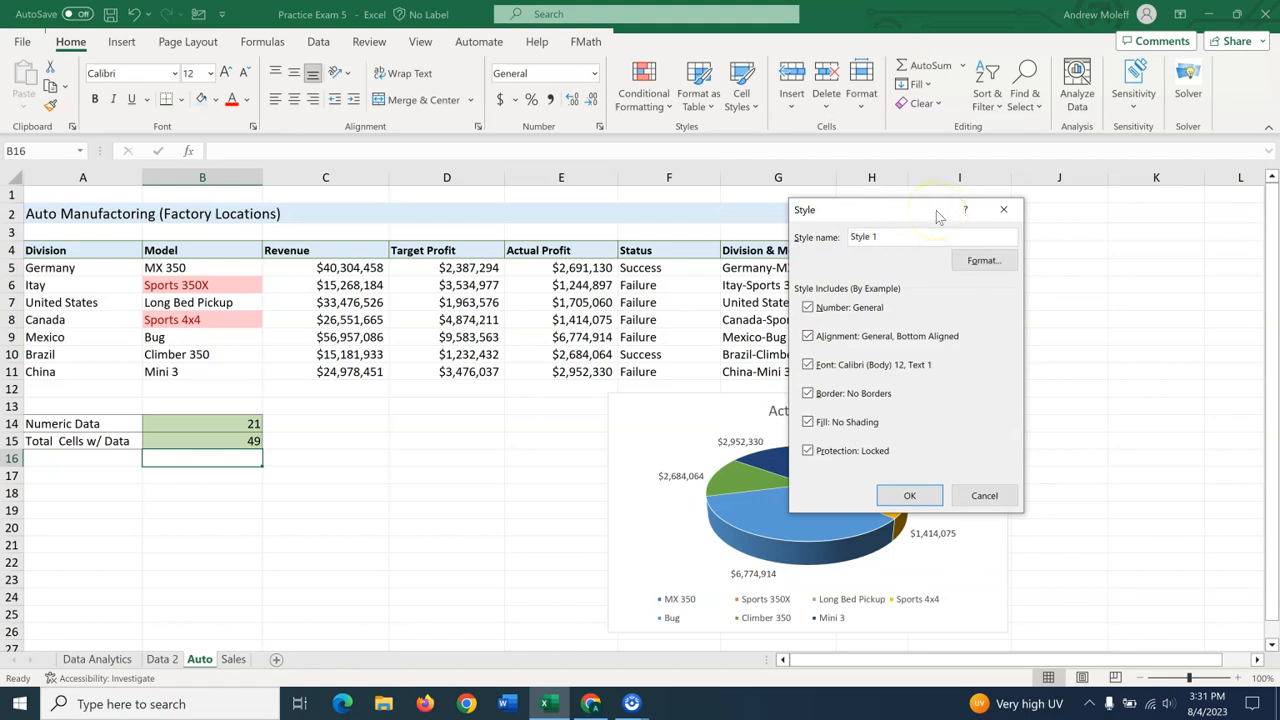
key("BackSpace")
key("BackSpace")
type("My")
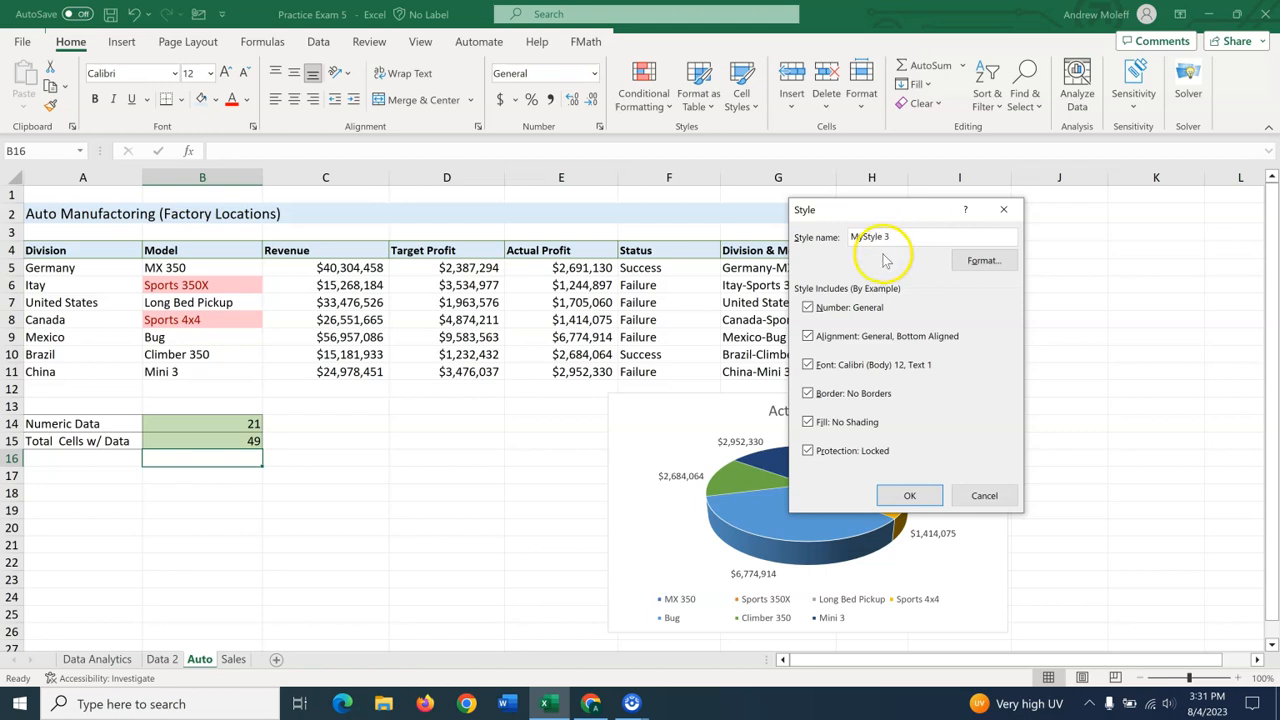
Step: Give the new cell style a solid green background fill from the standard colors and save the style
left_click(983, 262)
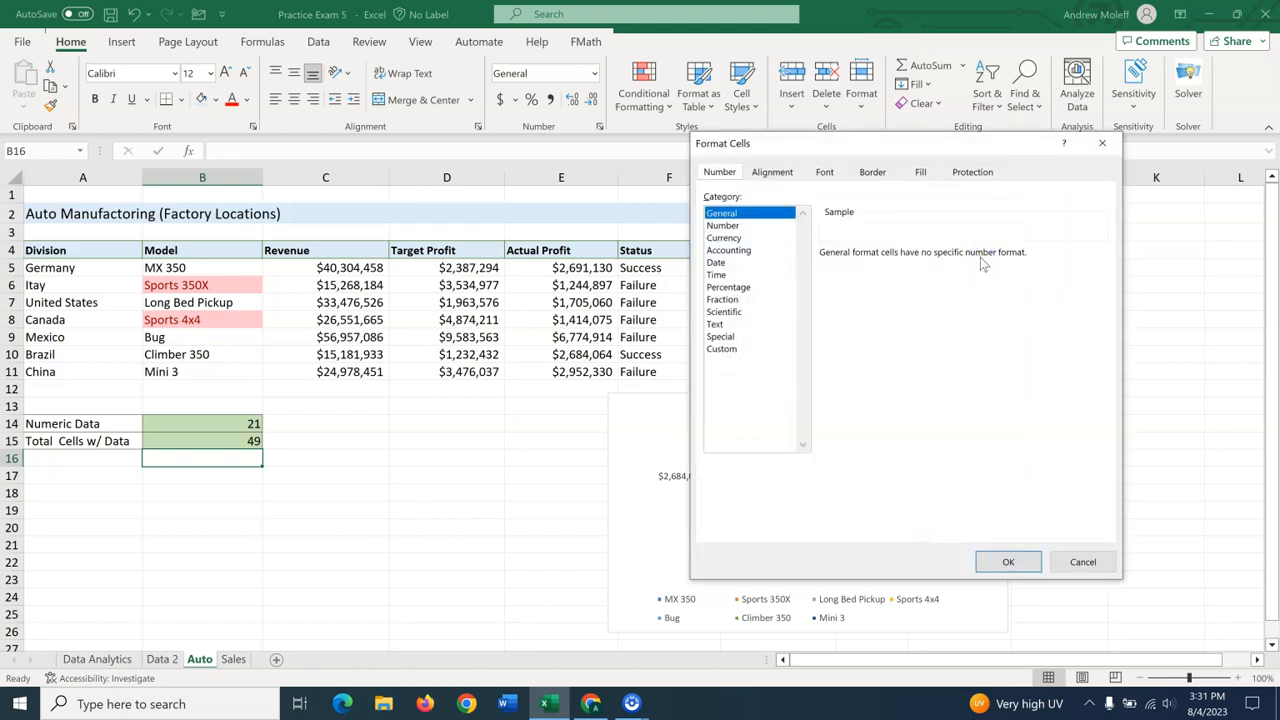
left_click(918, 173)
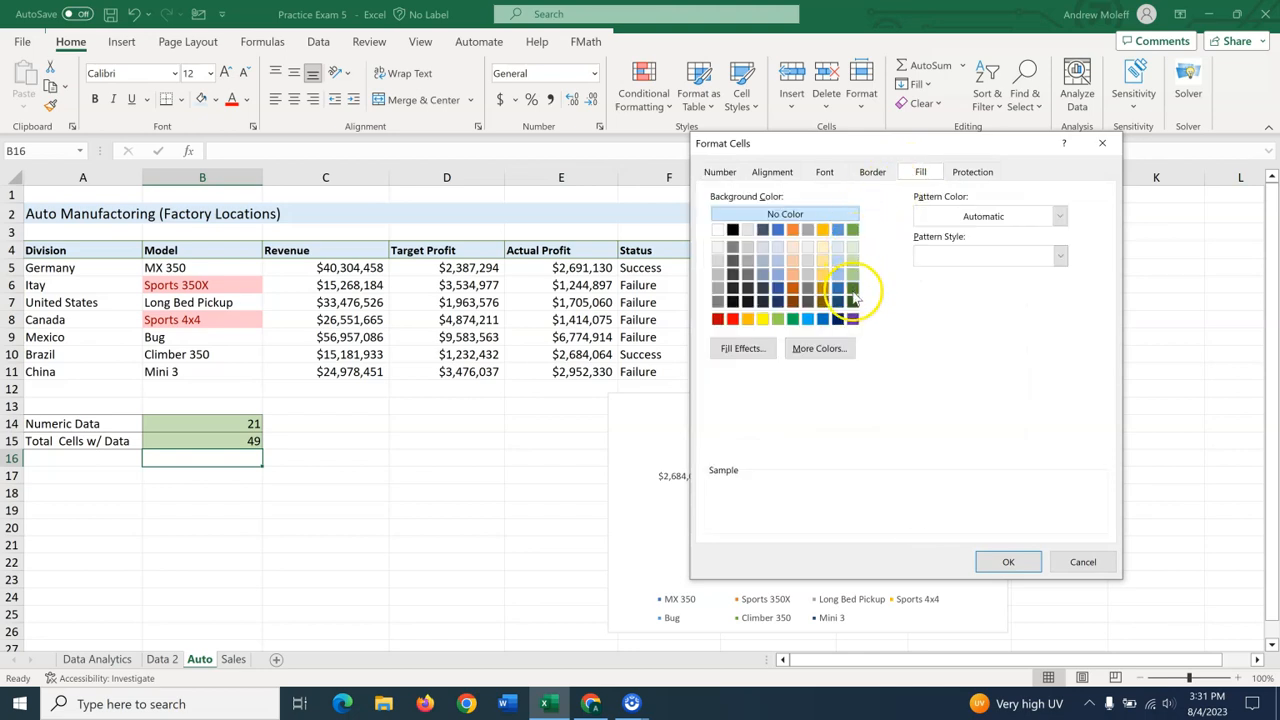
left_click(793, 319)
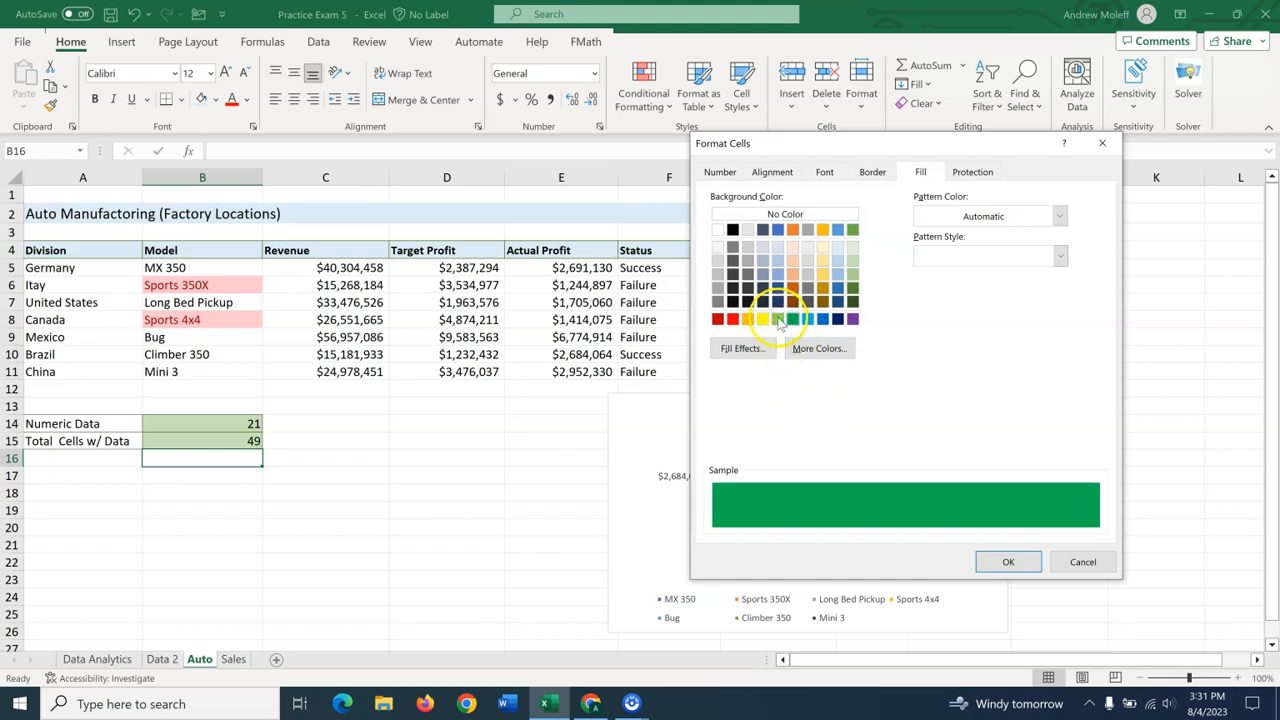
left_click(1006, 561)
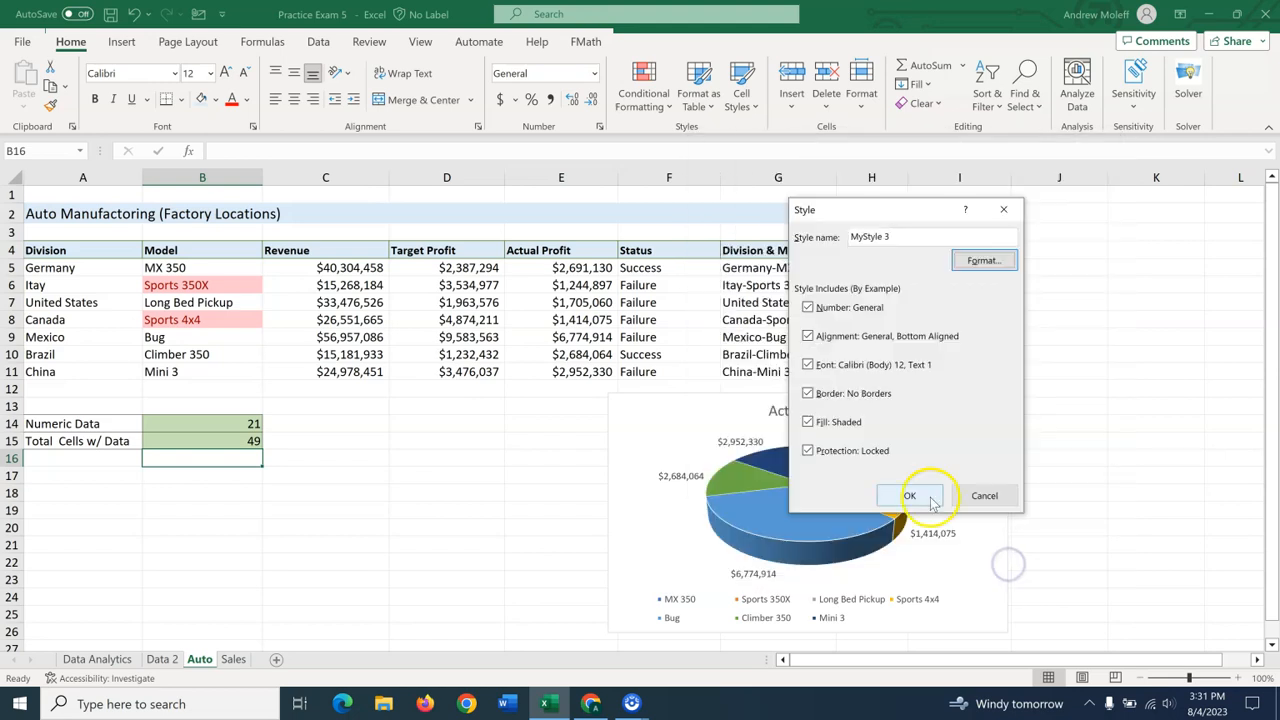
left_click(912, 496)
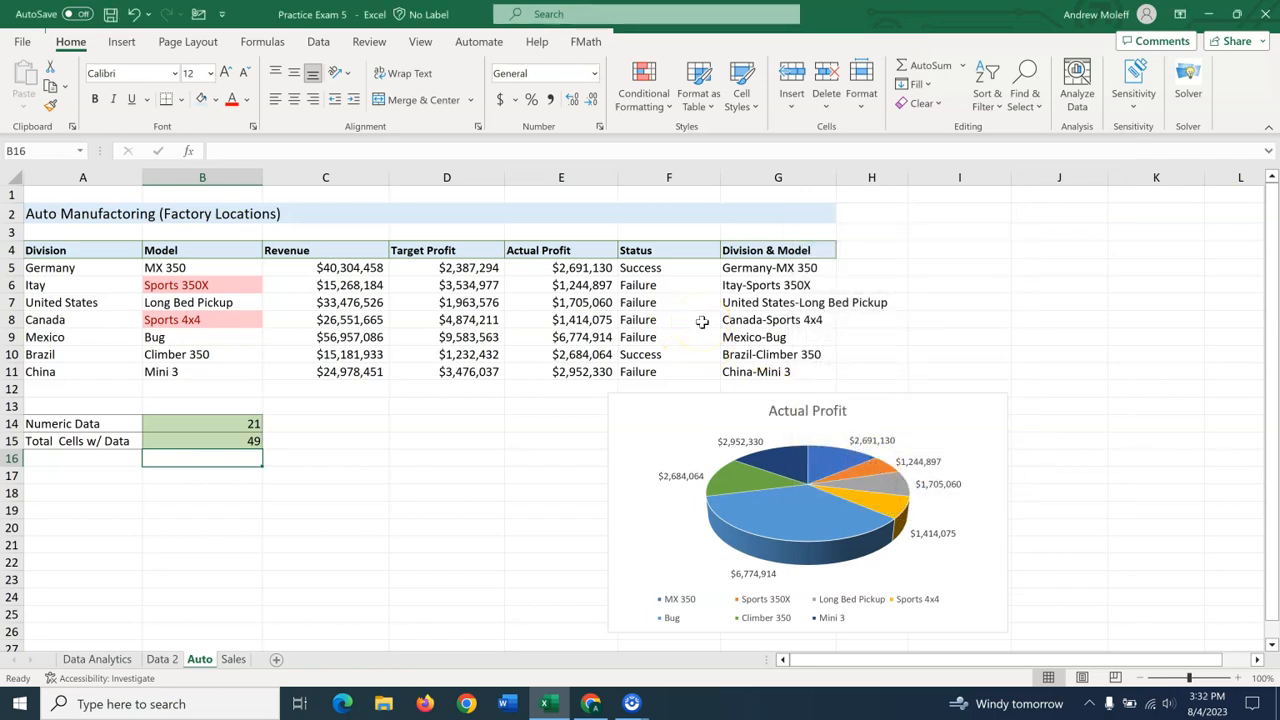
Step: Apply the MyStyle 3 cell style to the Actual Profit values in E5:E11
left_click(583, 268)
left_click_drag(583, 270, 583, 370)
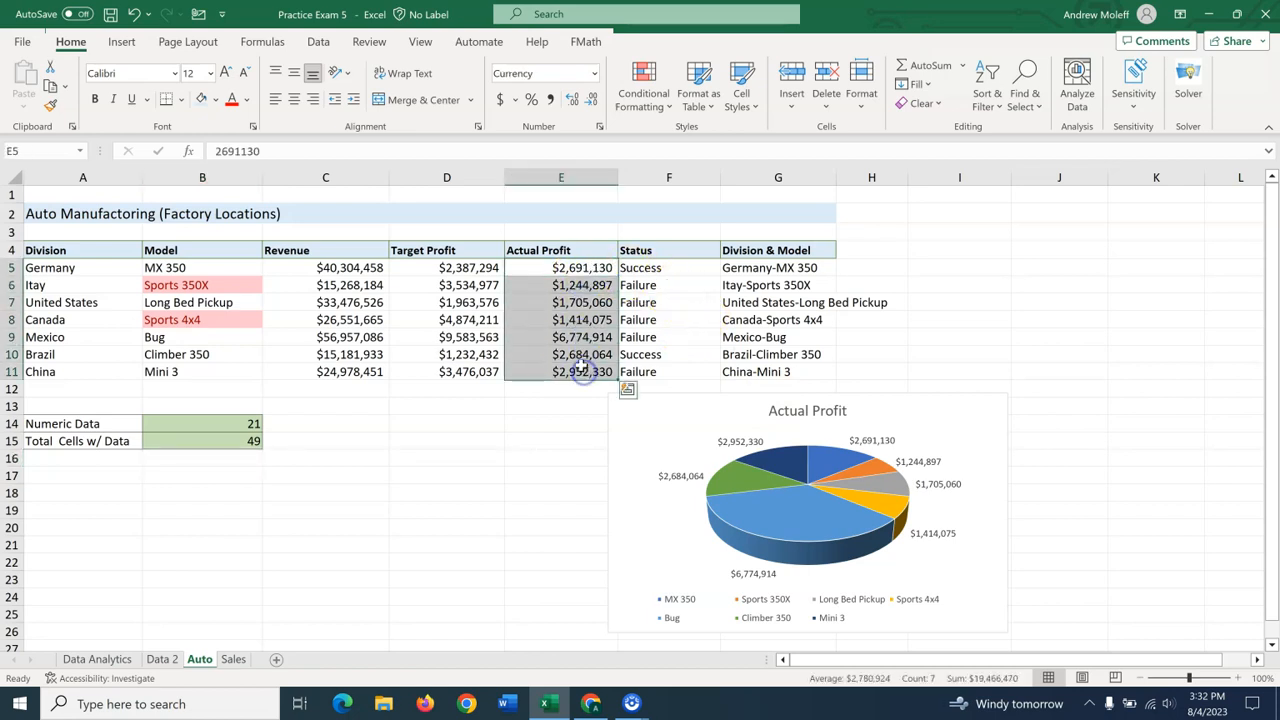
left_click(862, 100)
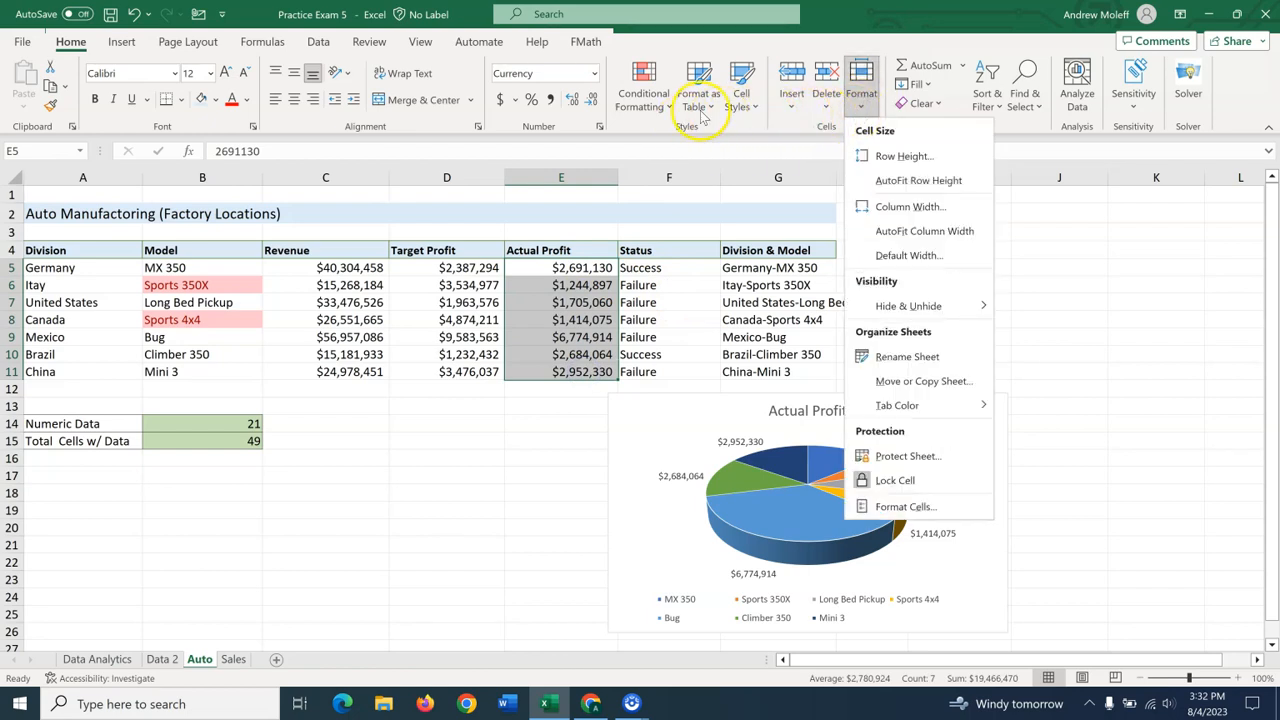
left_click(755, 108)
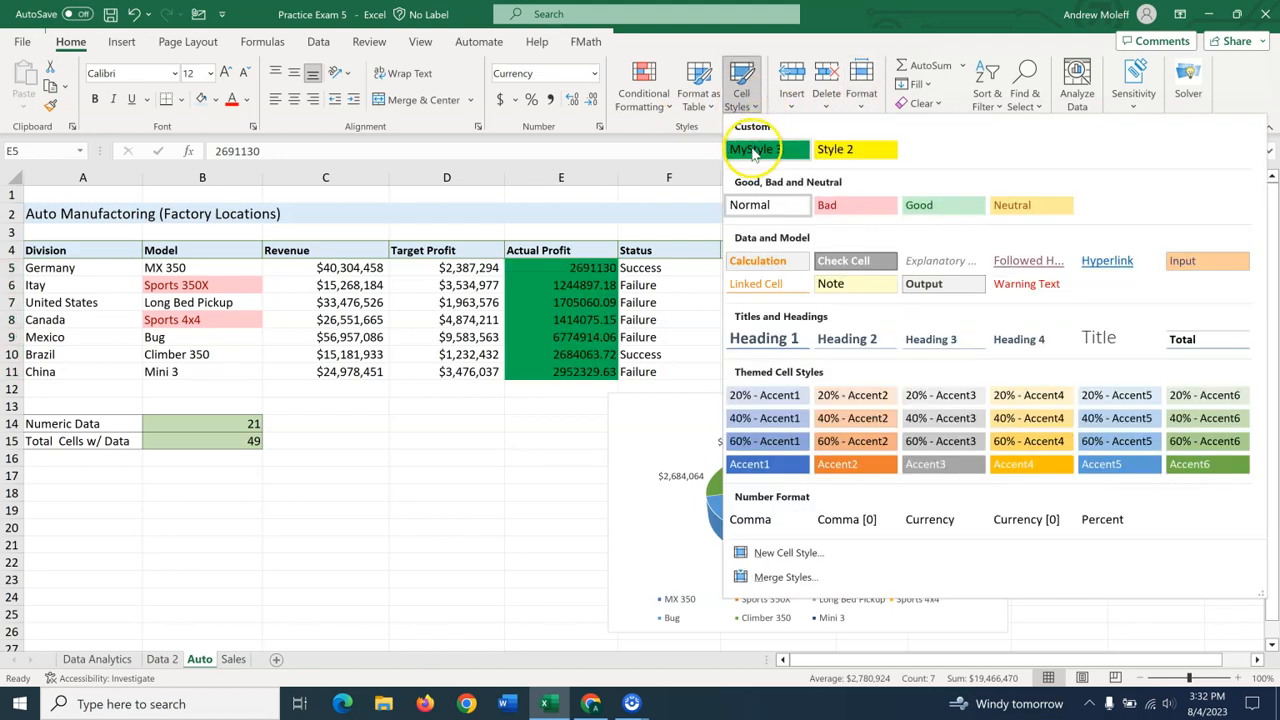
left_click(755, 150)
left_click_drag(510, 488, 543, 466)
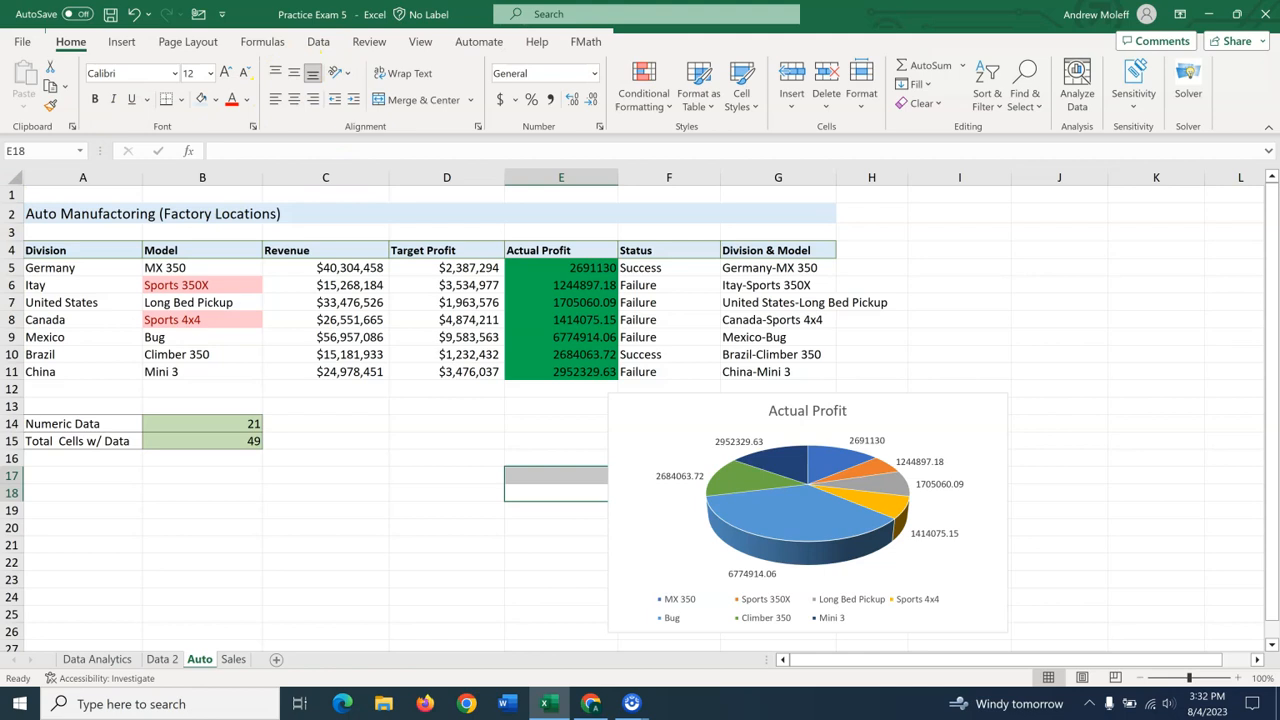
Step: Set the width of every column on the Sales sheet to 14
left_click(234, 659)
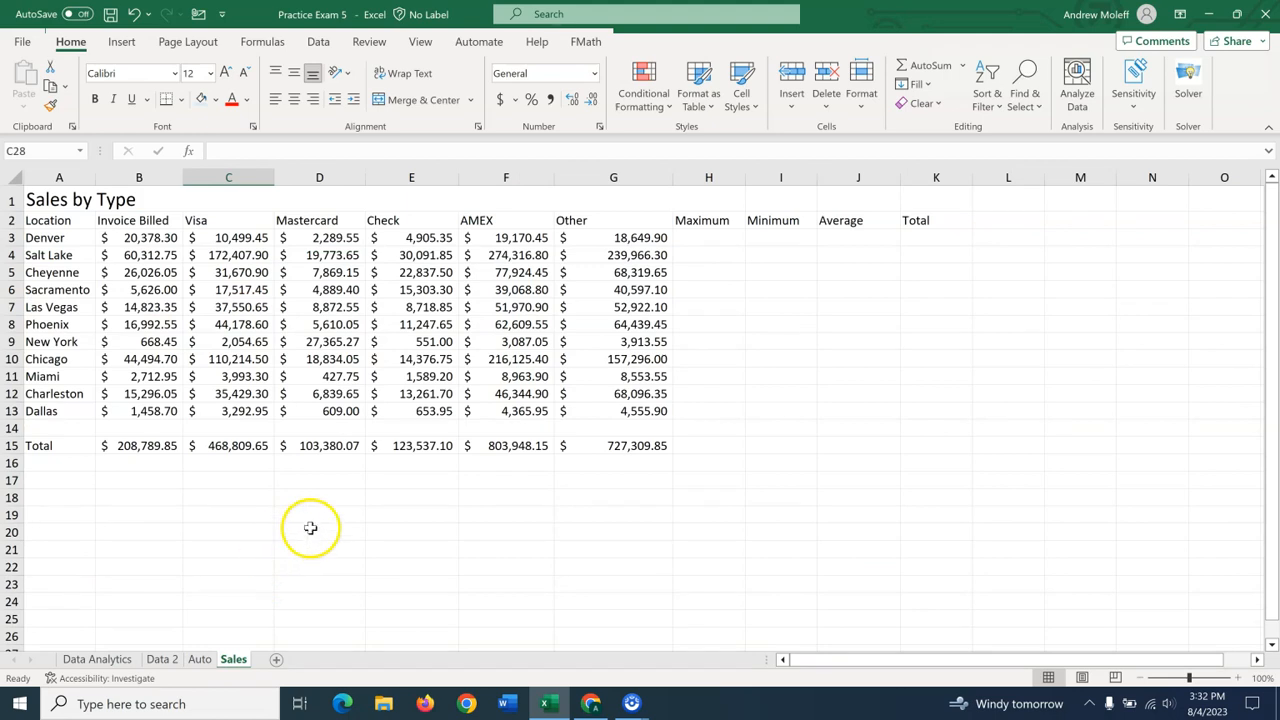
left_click(8, 178)
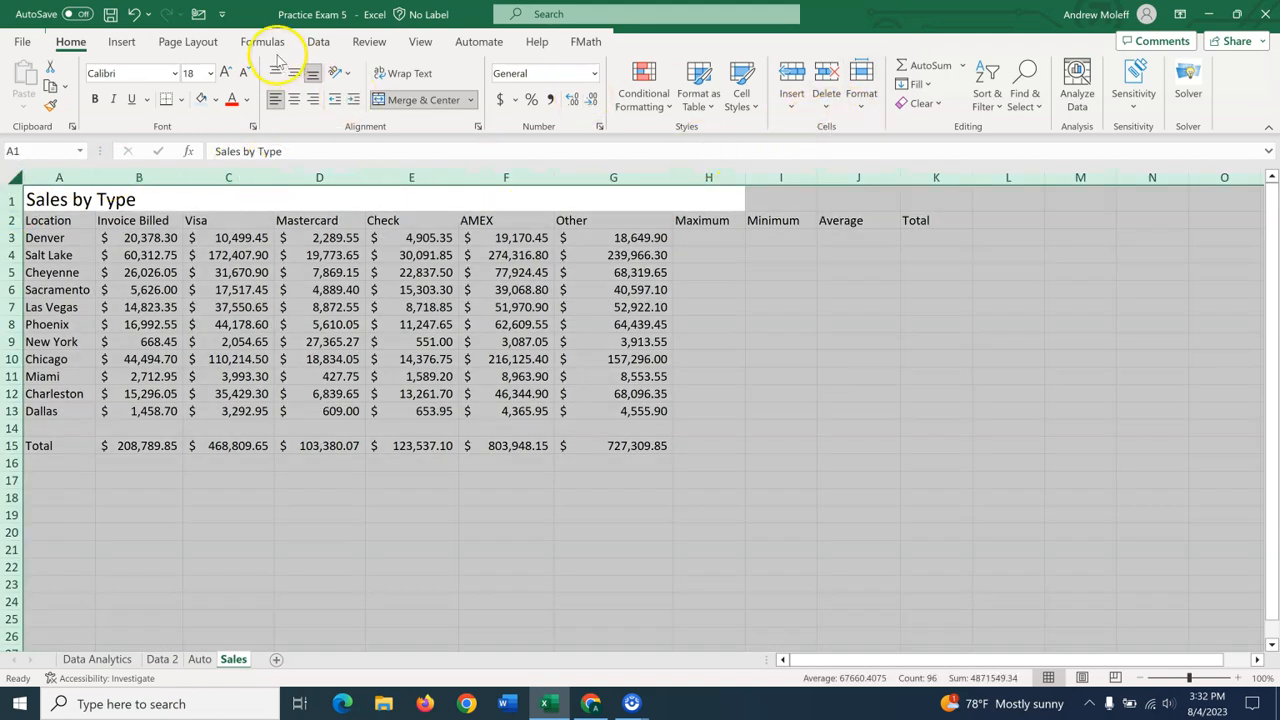
left_click(861, 100)
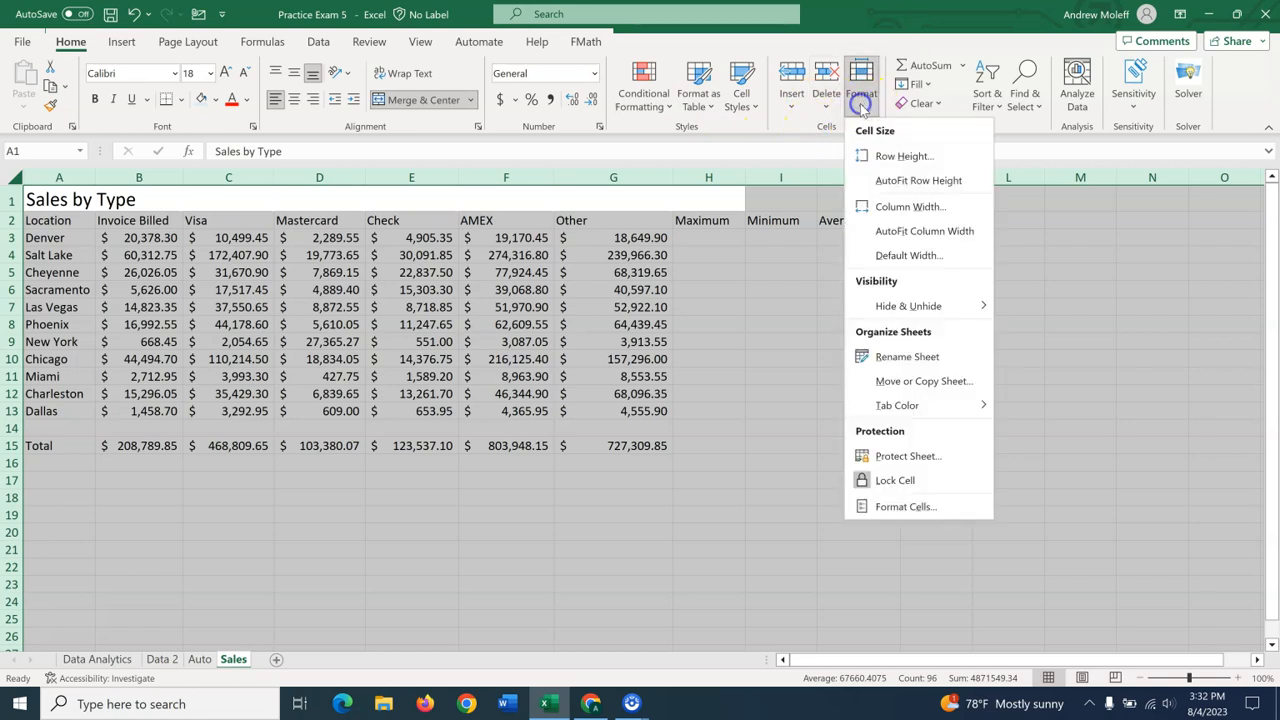
left_click(894, 208)
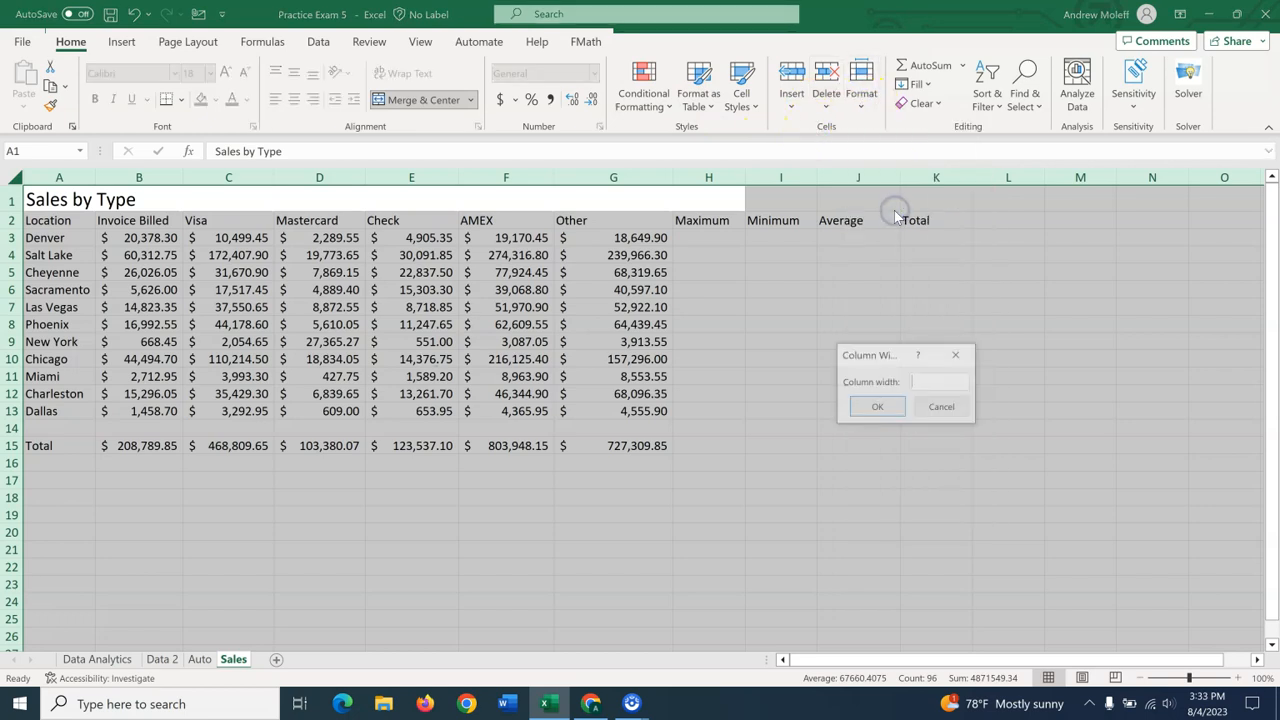
type("14")
left_click(889, 406)
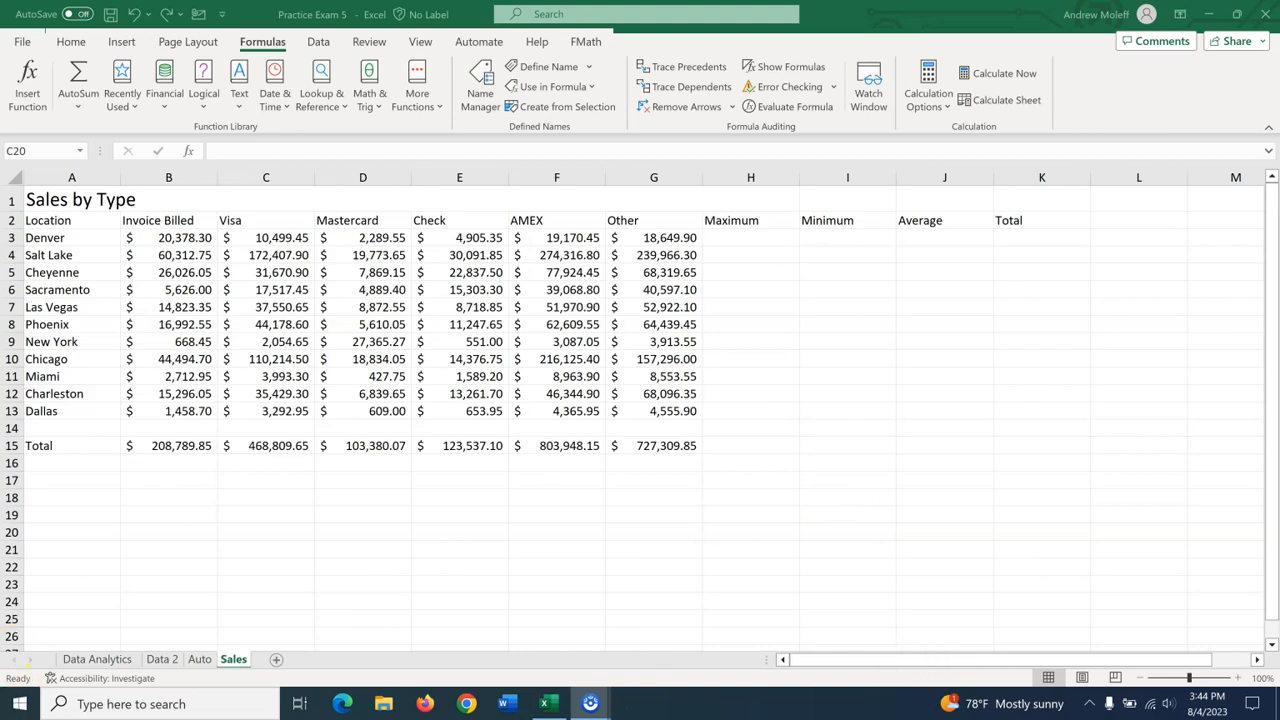
Step: Set the height of row 1, which holds the Sales by Type title, to 36
left_click(8, 199)
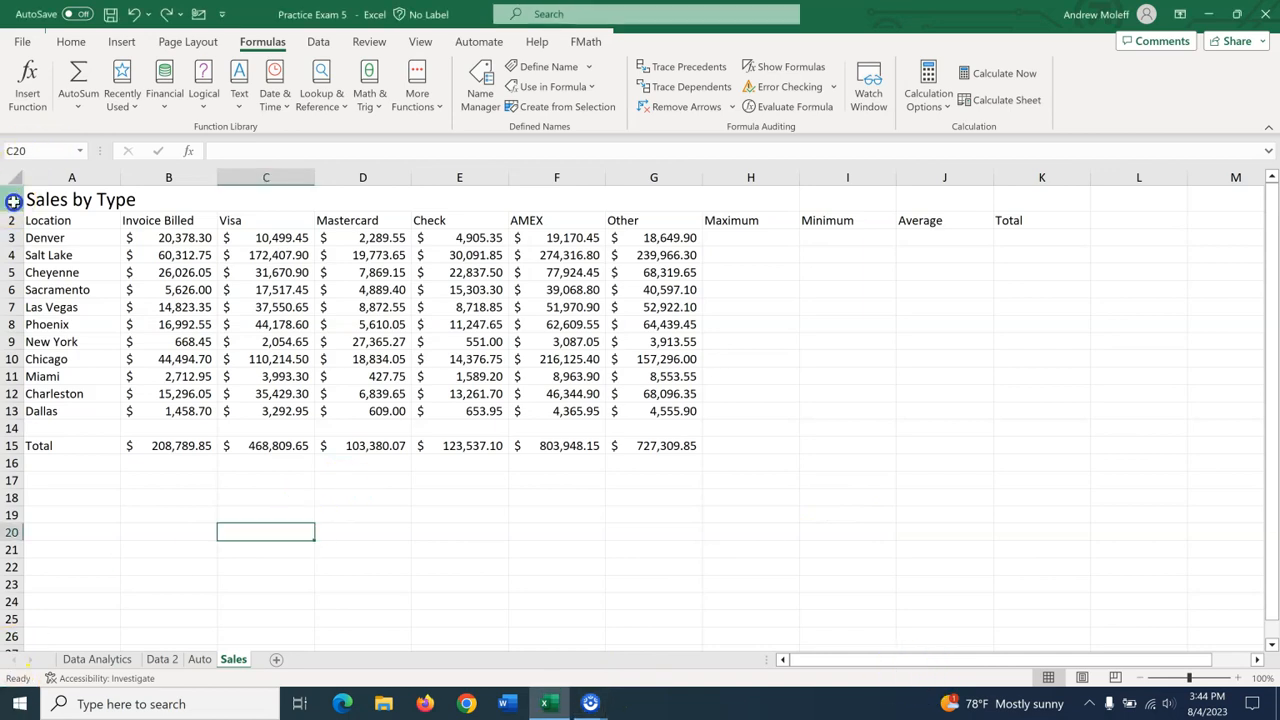
left_click(8, 199)
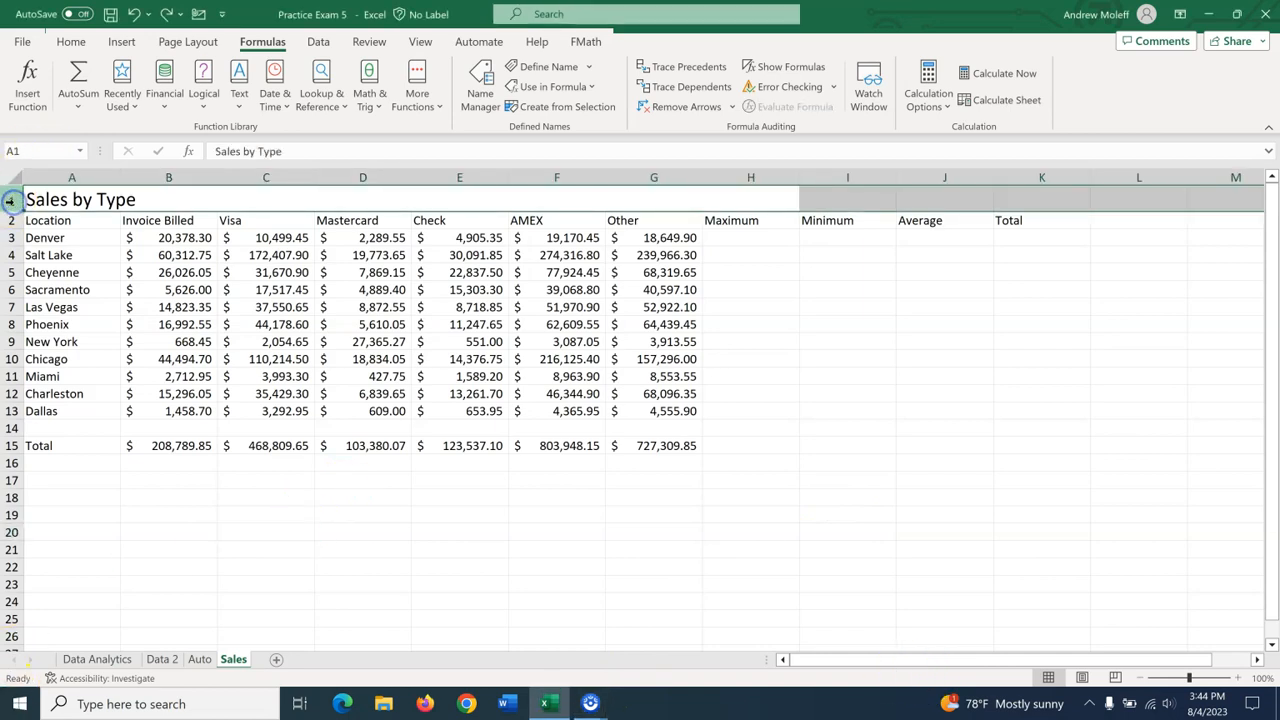
left_click(70, 41)
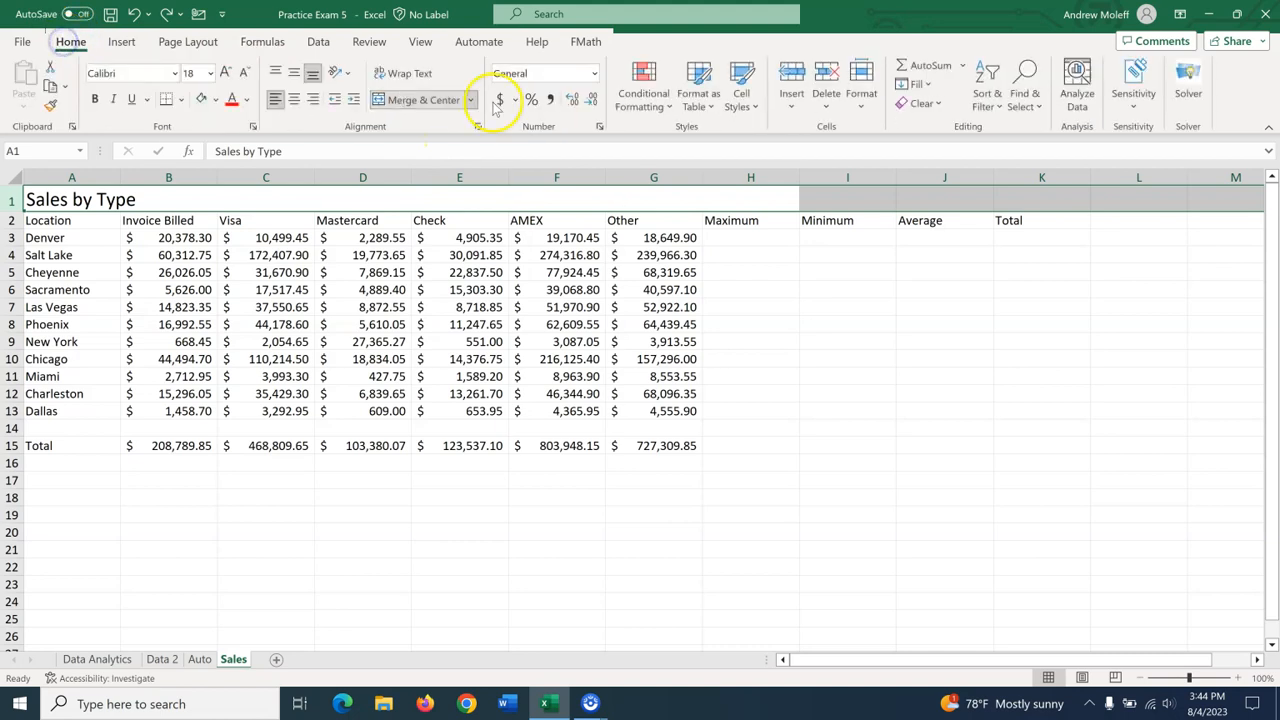
left_click(861, 95)
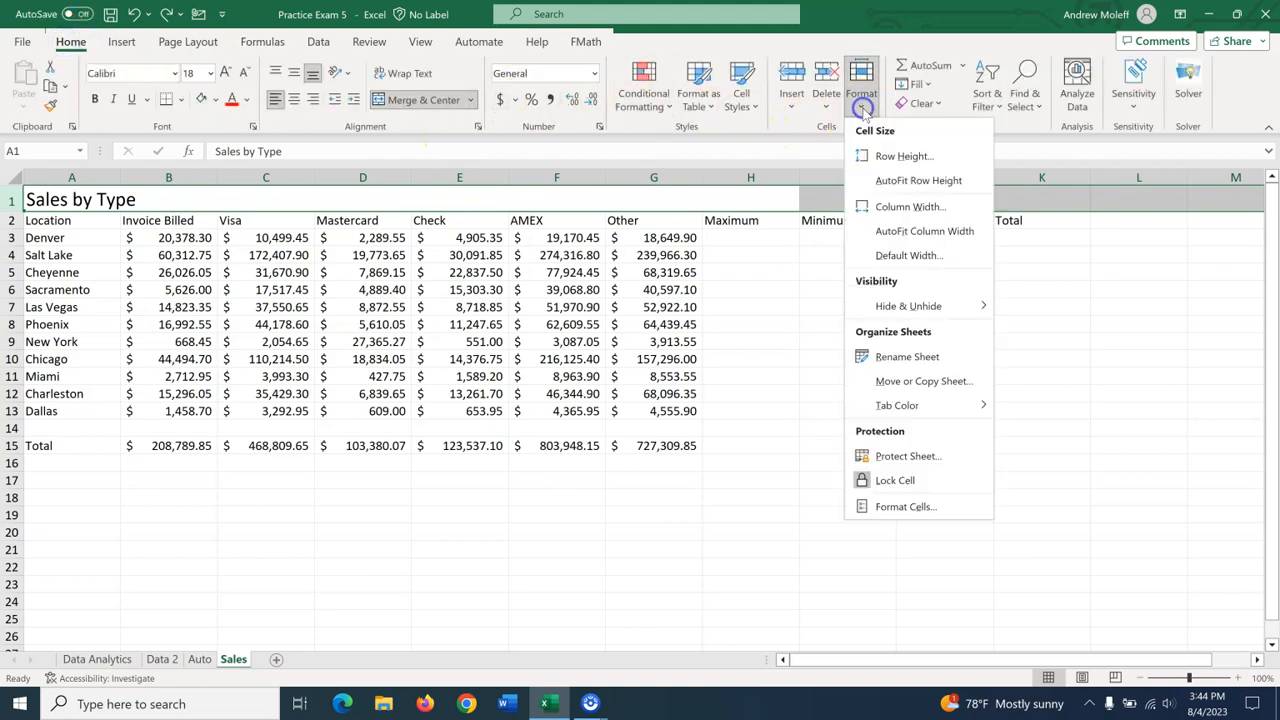
left_click(906, 156)
left_click_drag(949, 384, 901, 376)
type("3")
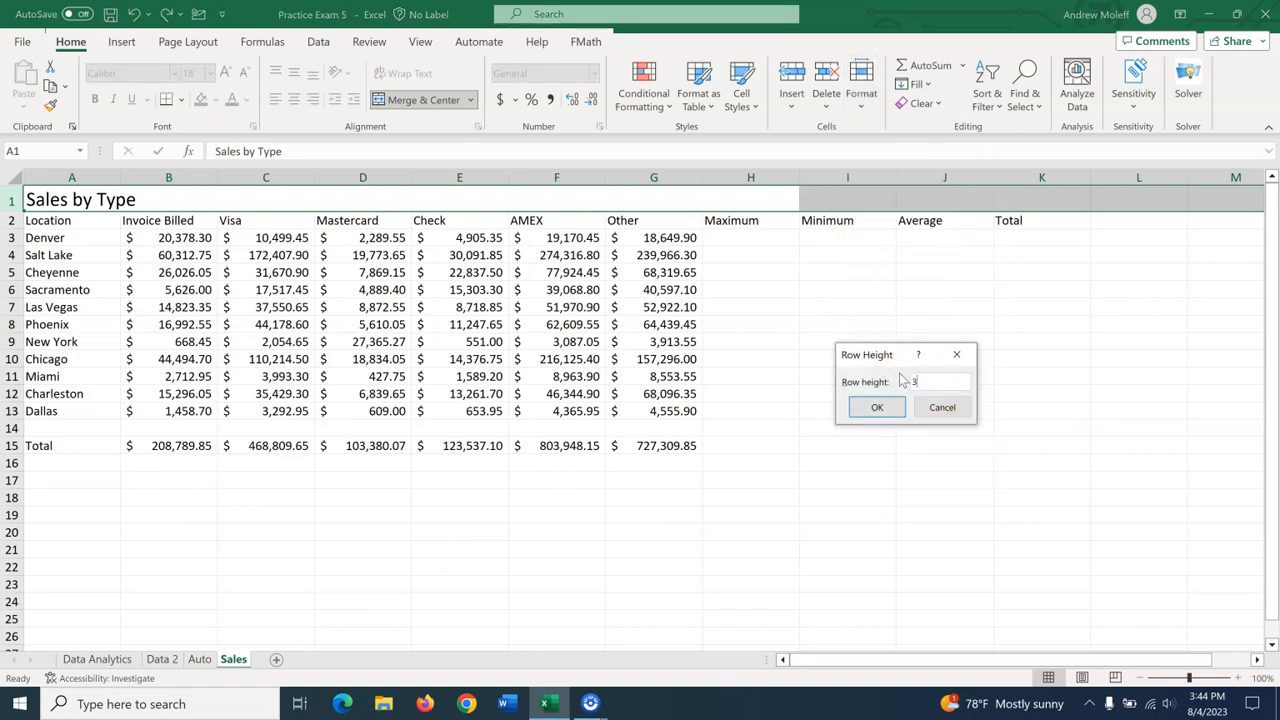
type("6")
key("Return")
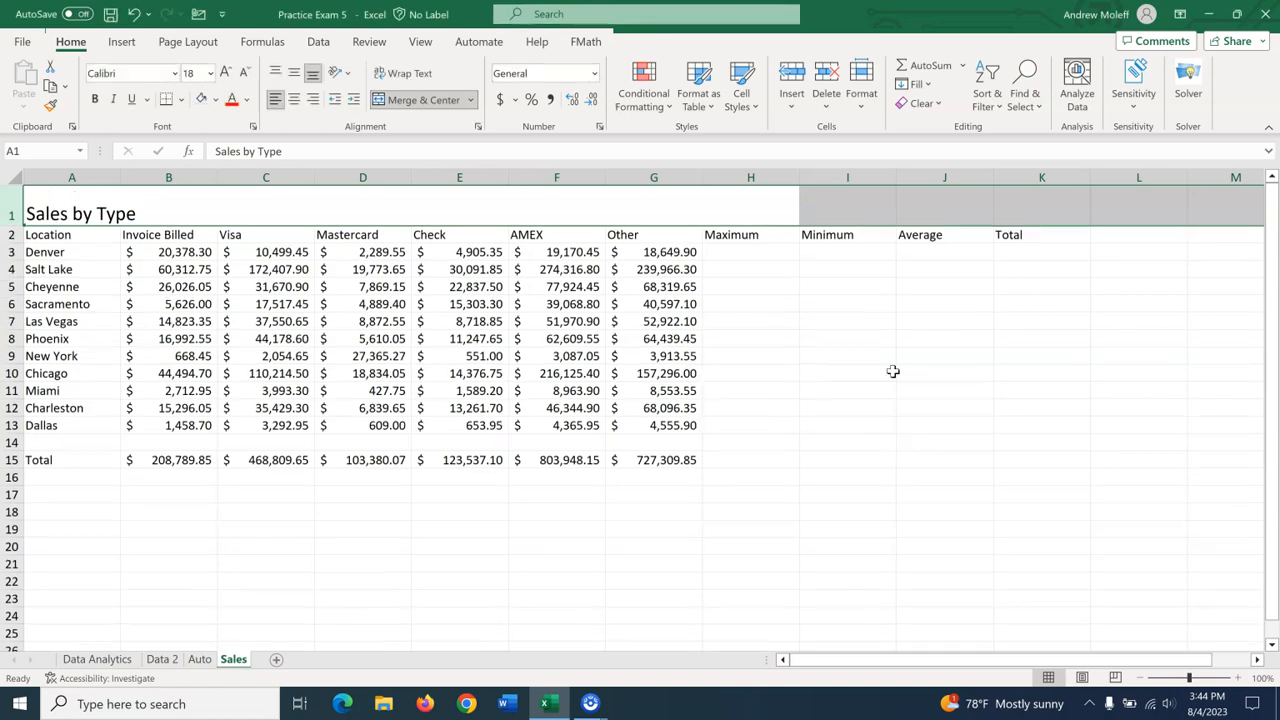
left_click(823, 394)
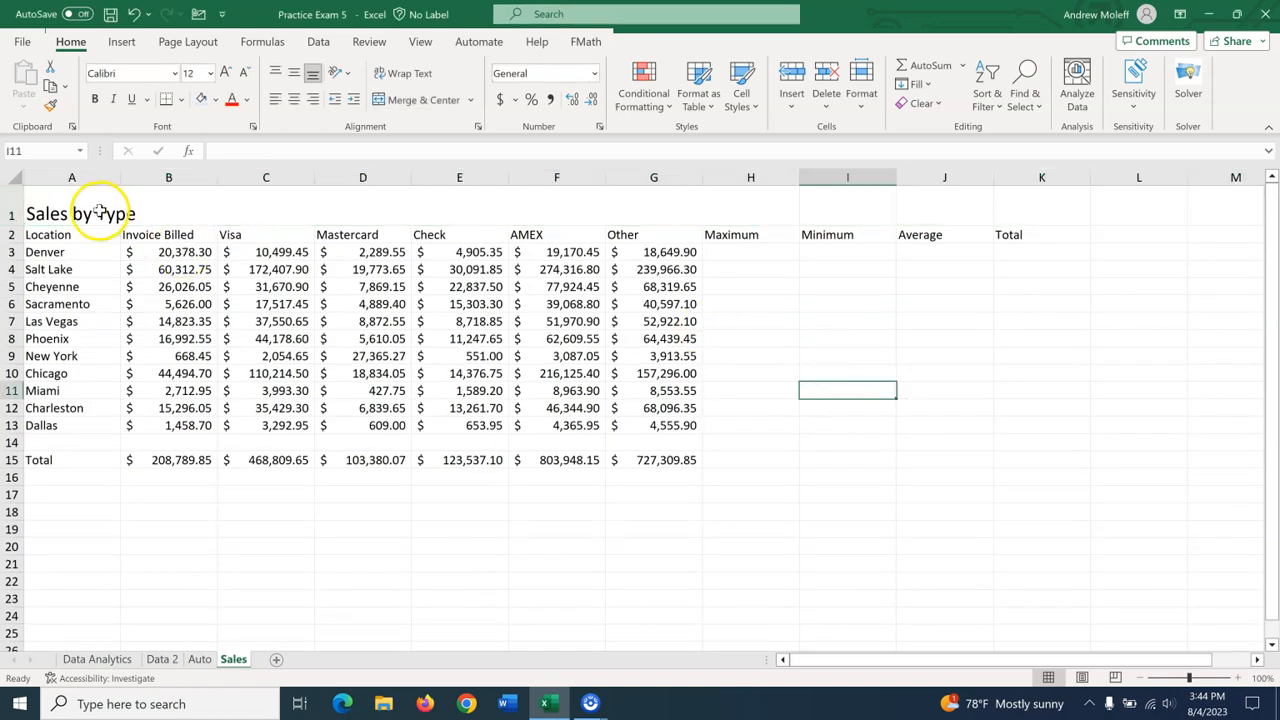
Step: Center the Sales by Type title both vertically and horizontally in its merged cell
left_click(100, 212)
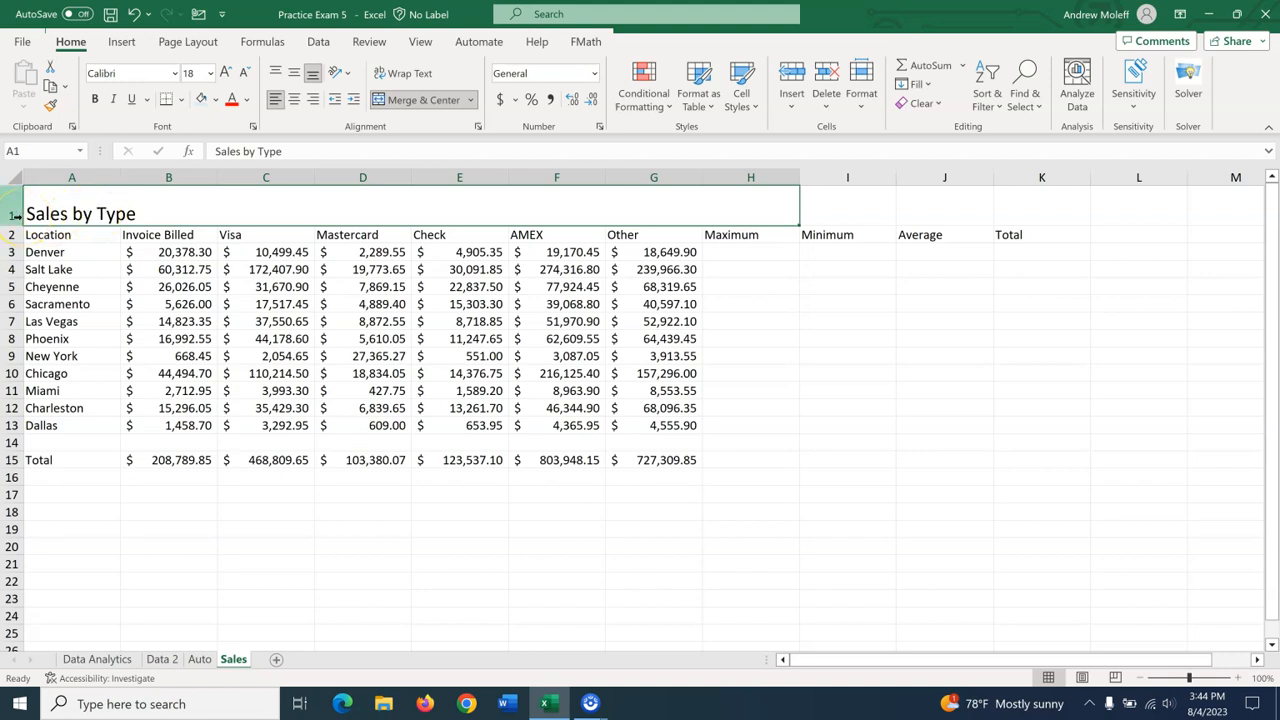
left_click(423, 100)
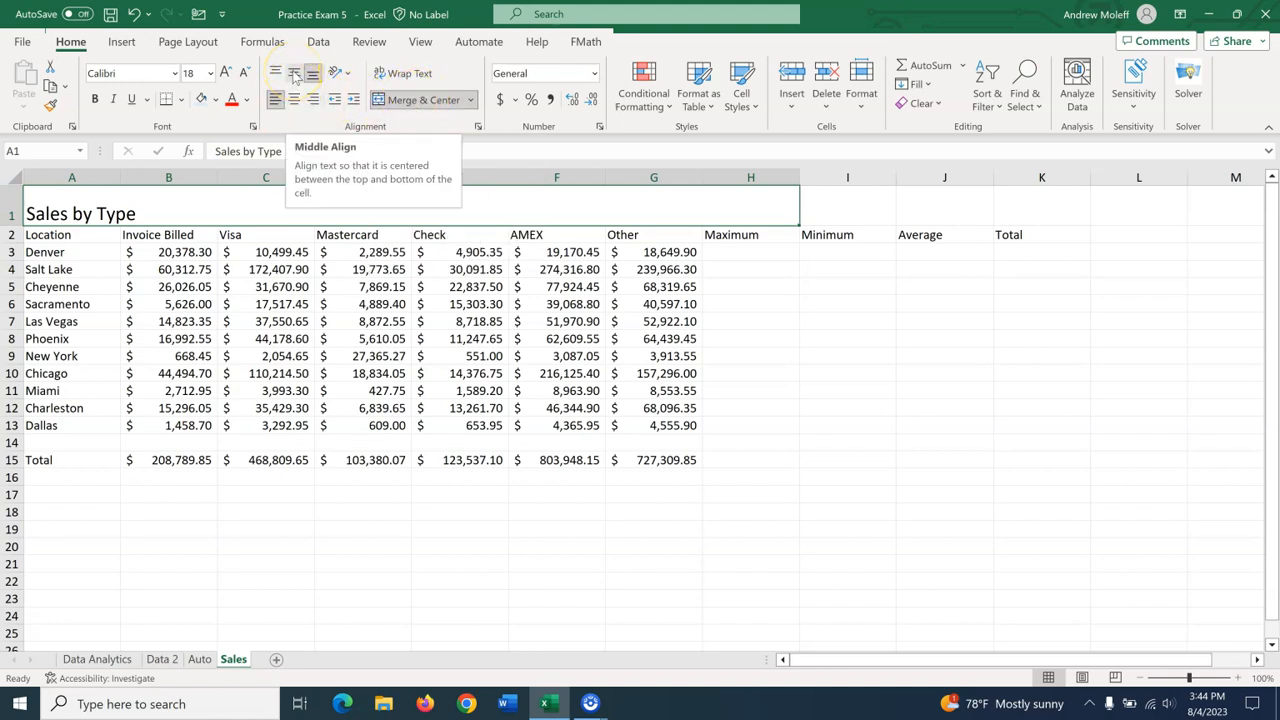
left_click(295, 77)
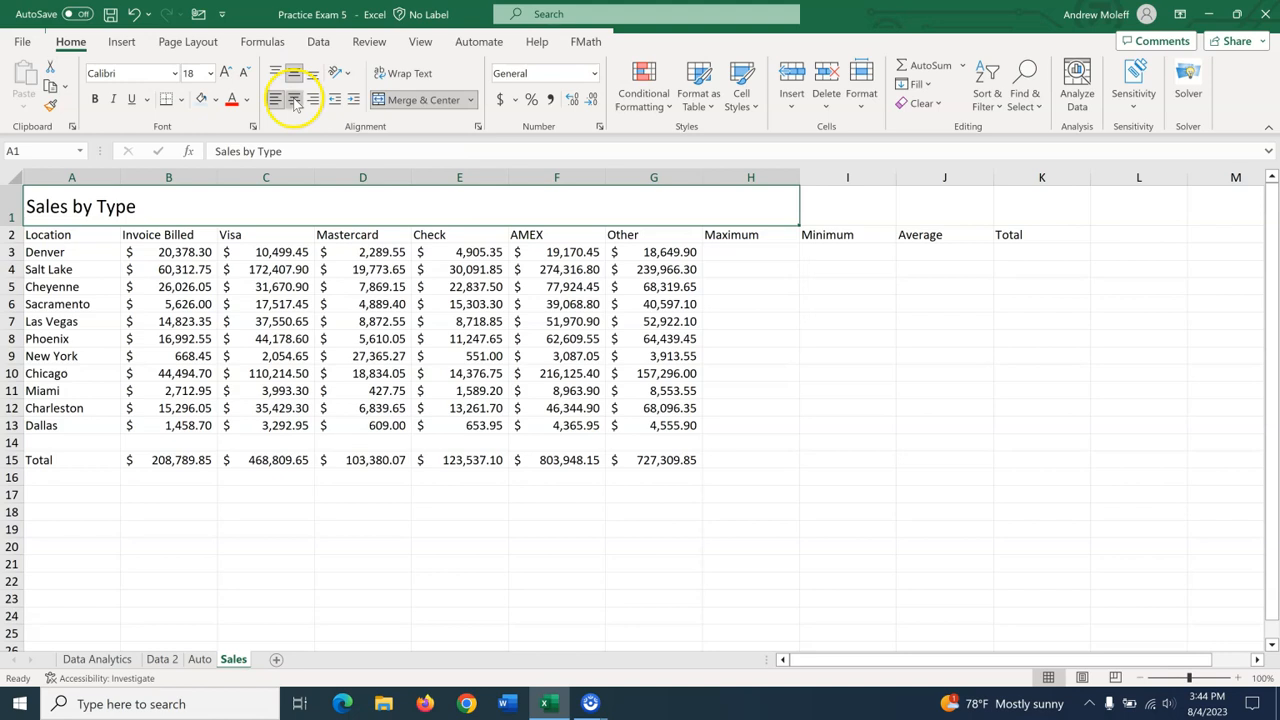
left_click(294, 99)
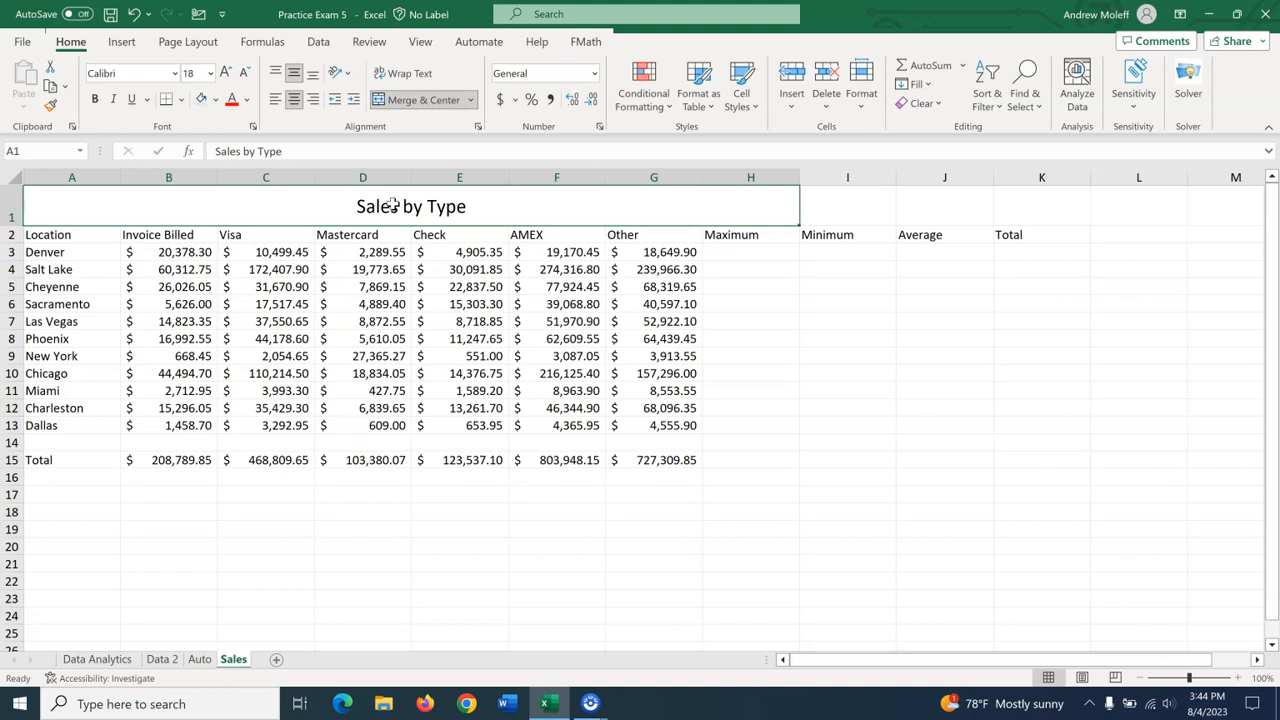
Step: Delete the defined name Denver from the workbook and close the Name Manager
left_click(262, 41)
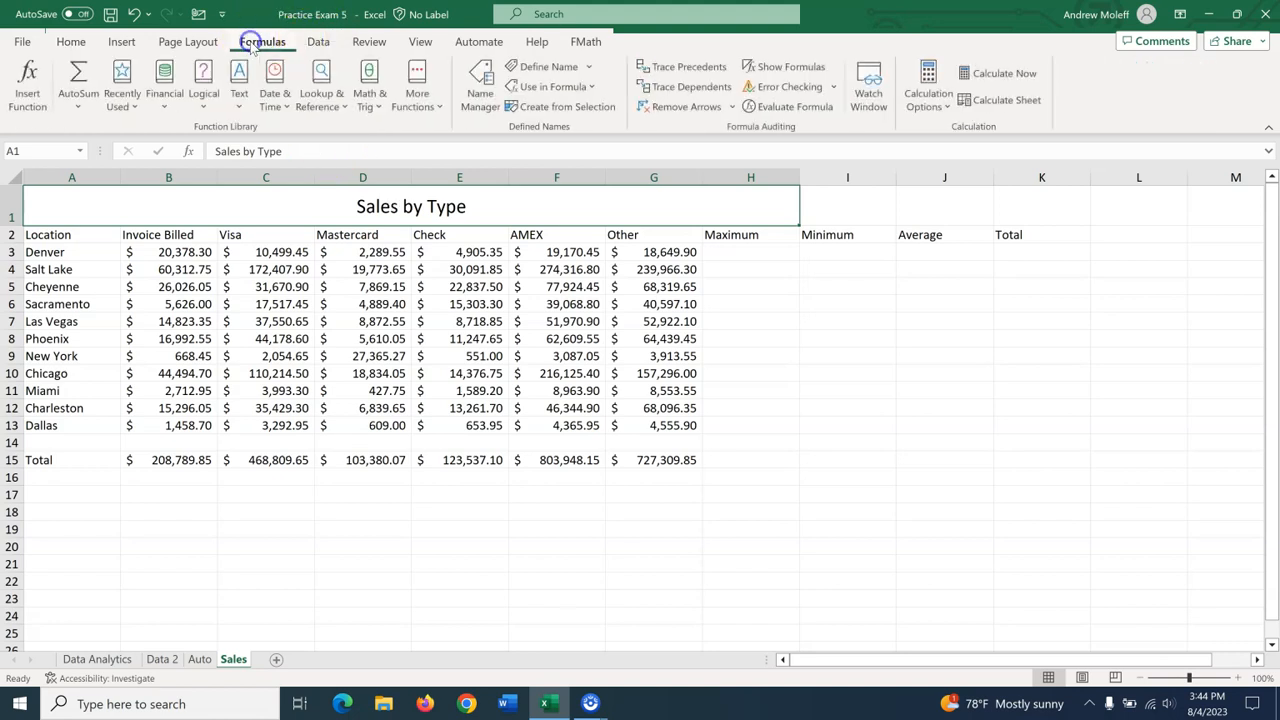
left_click(484, 82)
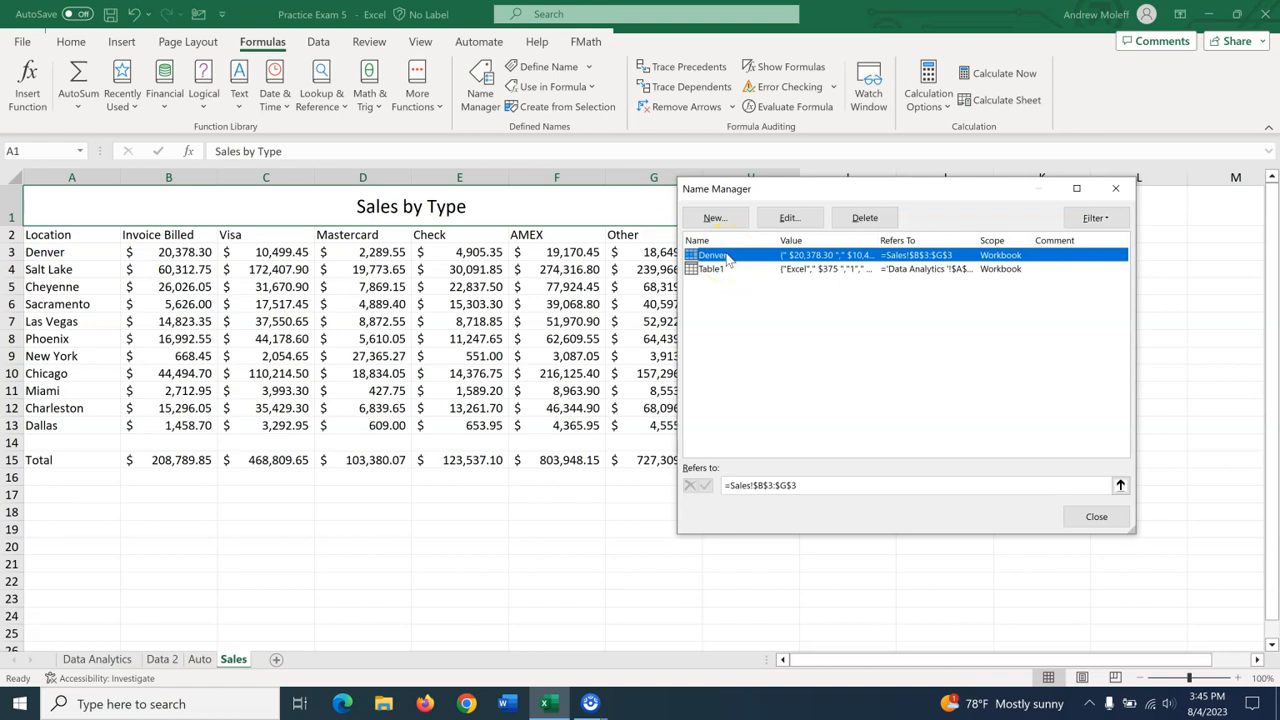
left_click(866, 218)
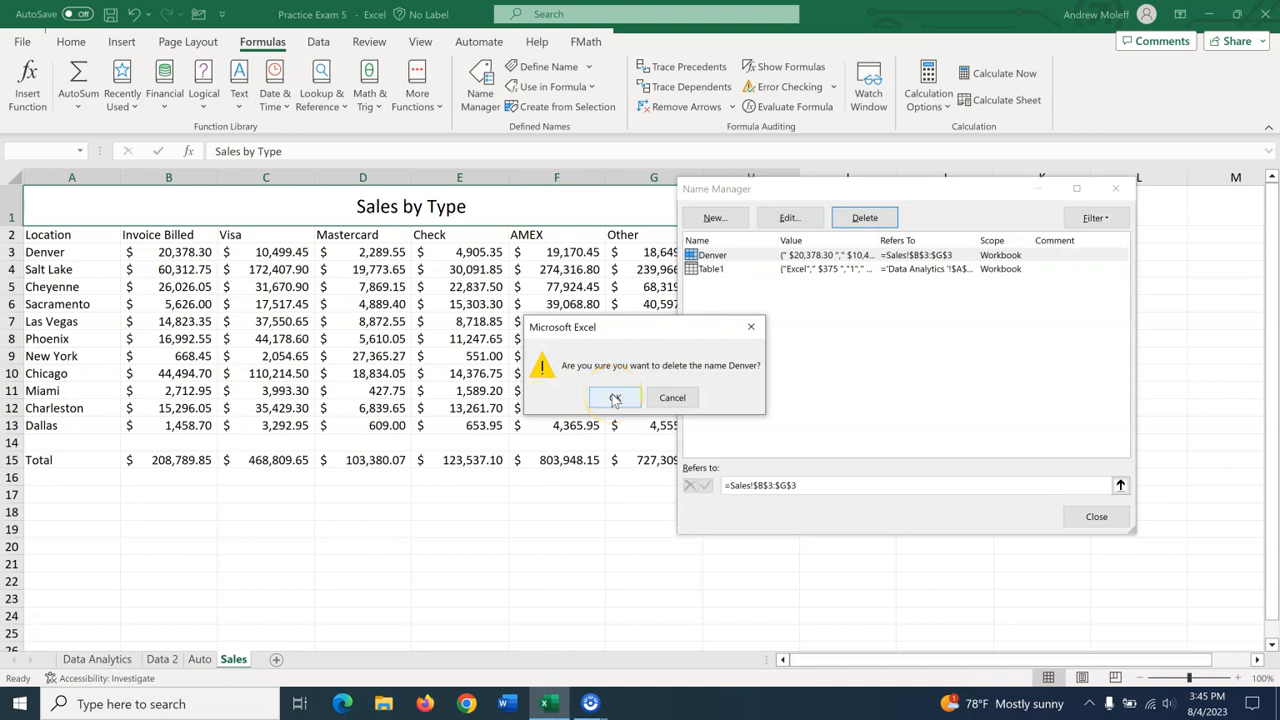
left_click(615, 399)
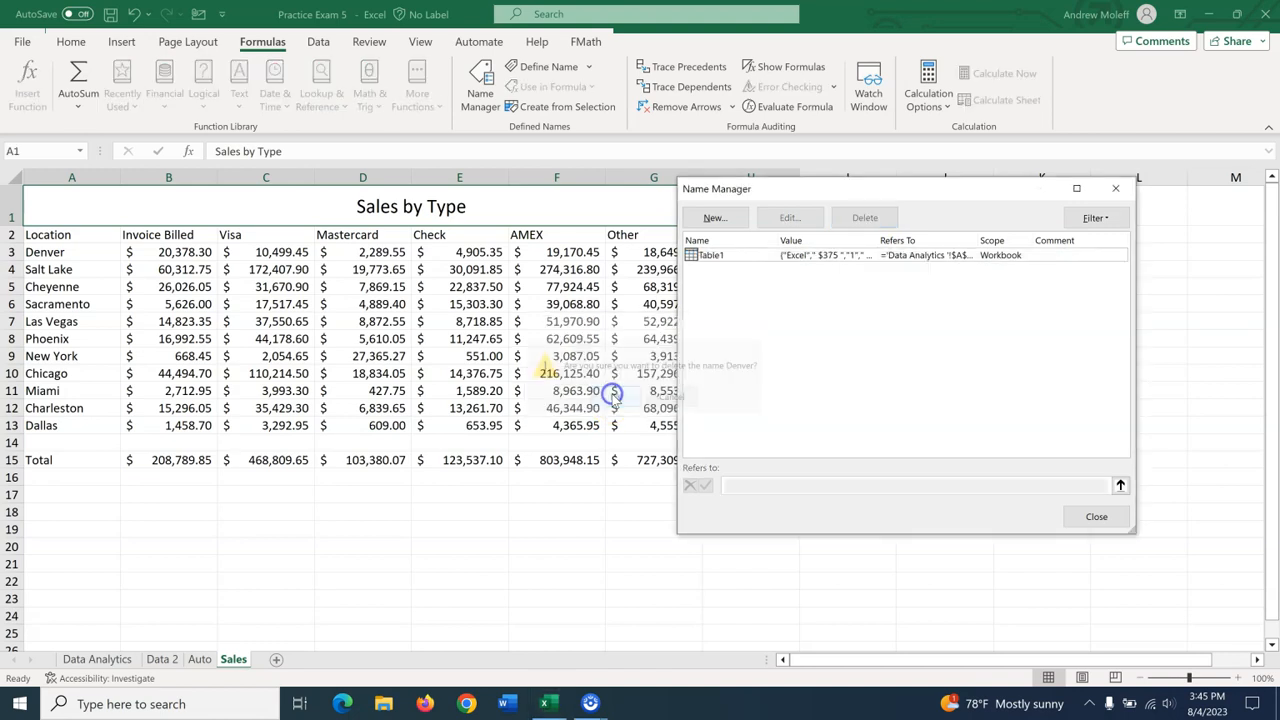
left_click(1096, 519)
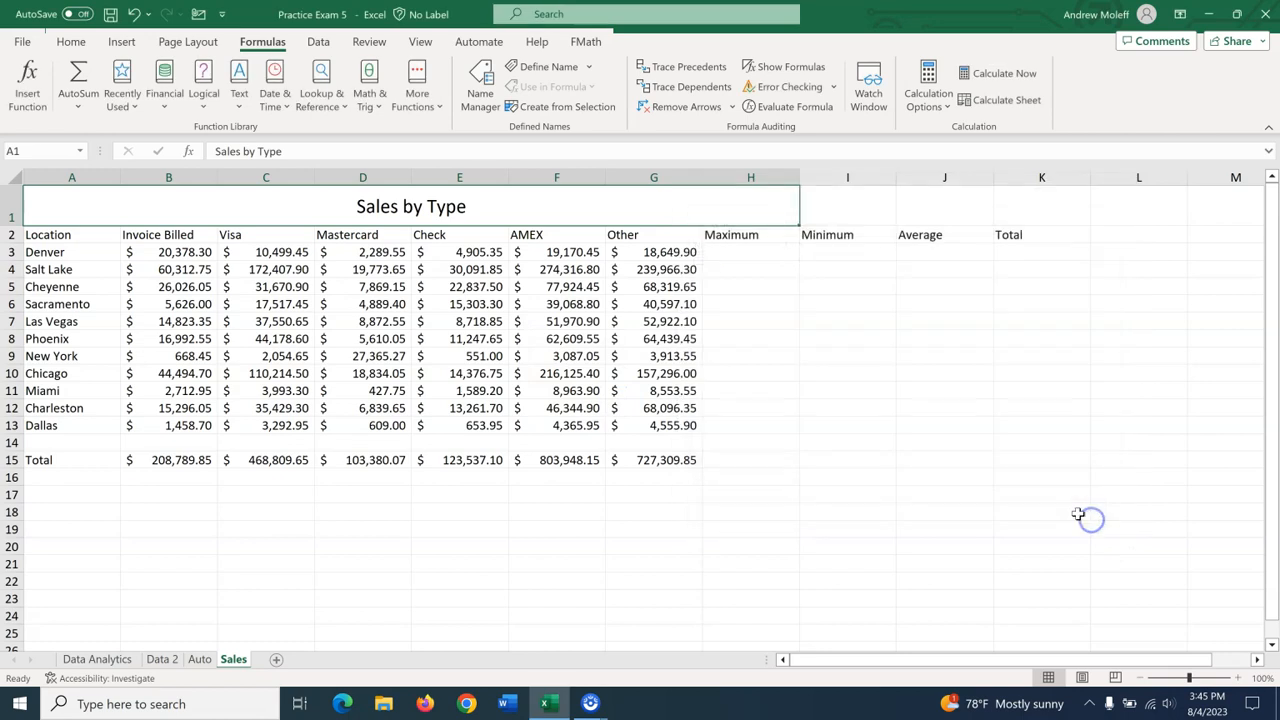
Step: Enter a MAX formula over B3:G3 in H3 for Denver's Maximum value
left_click(792, 318)
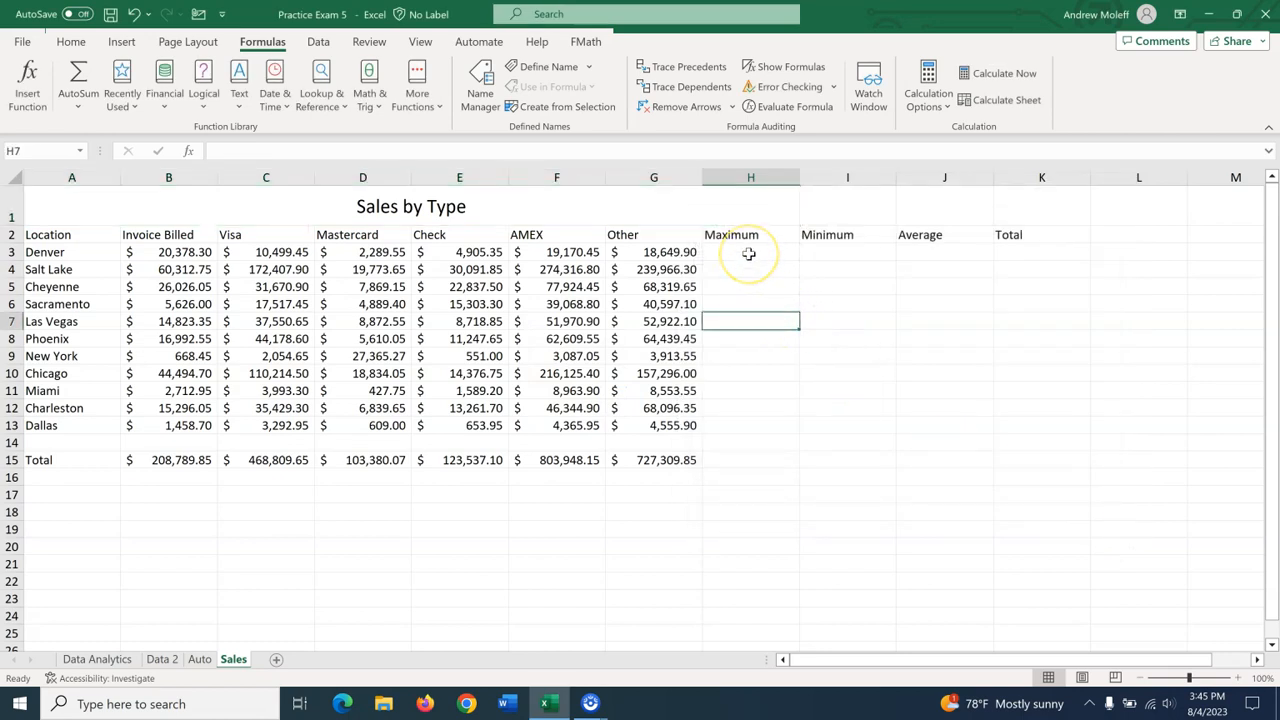
left_click(748, 253)
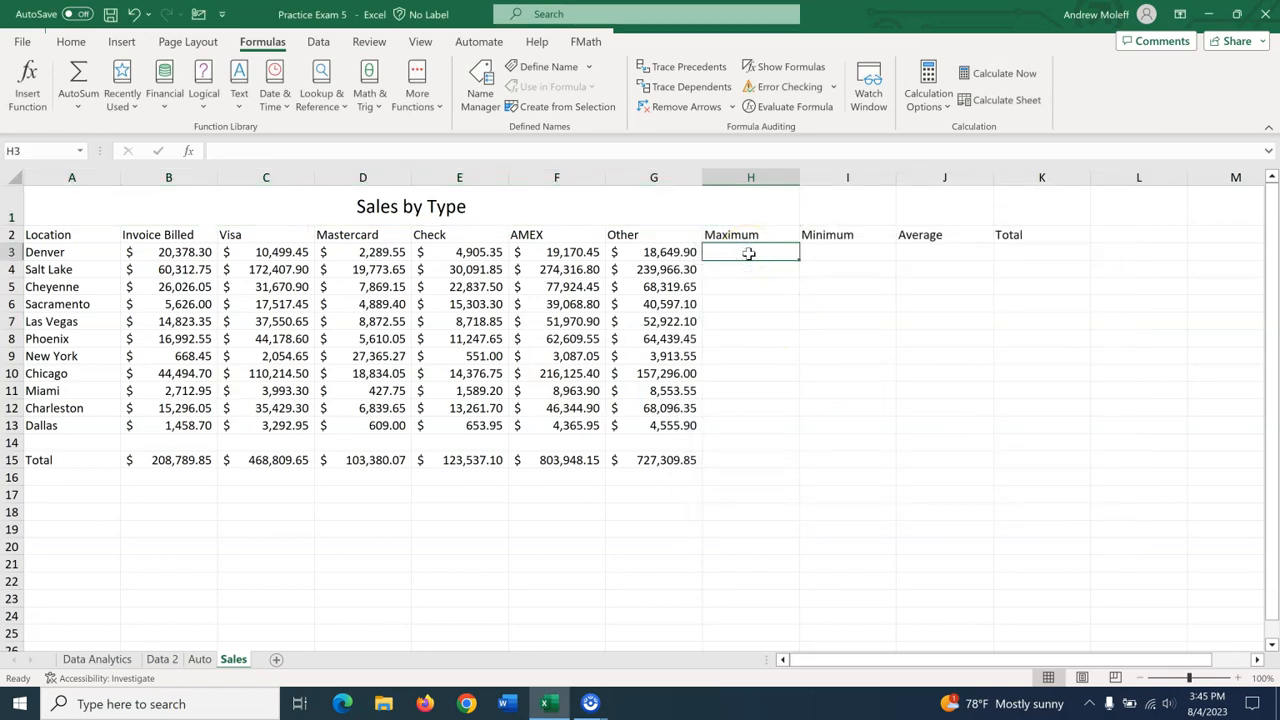
type("=")
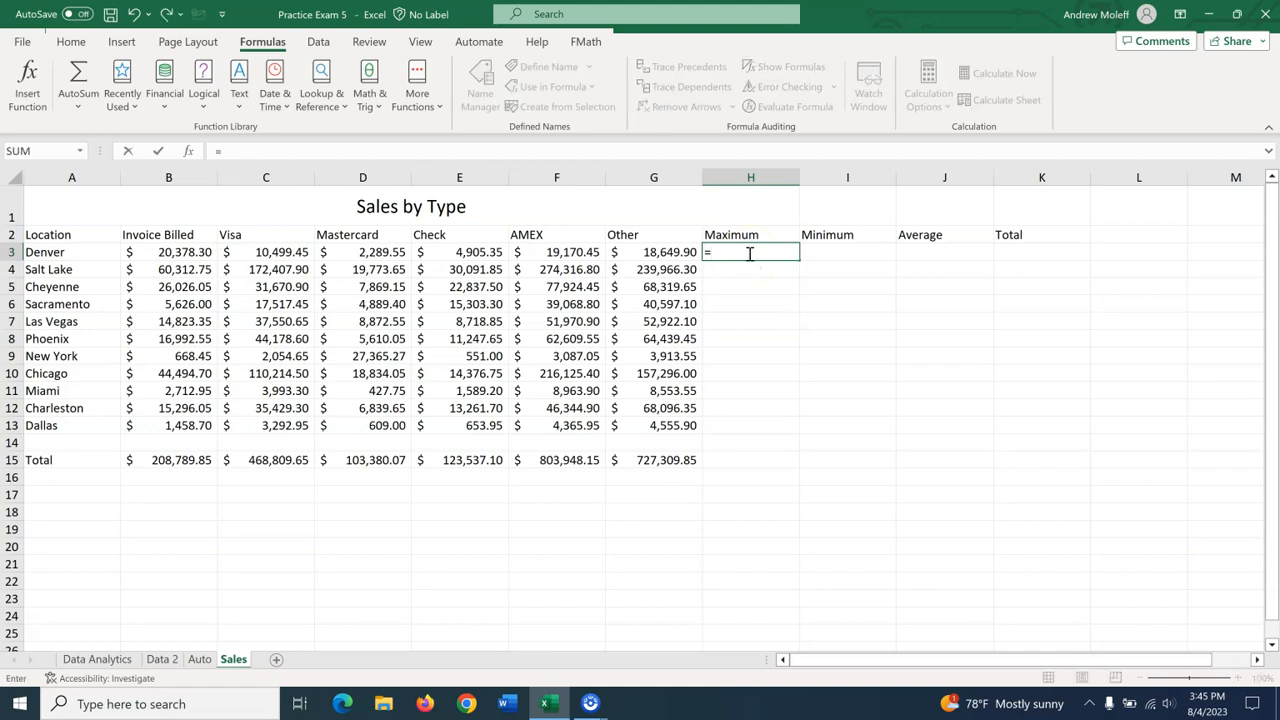
type("MAx")
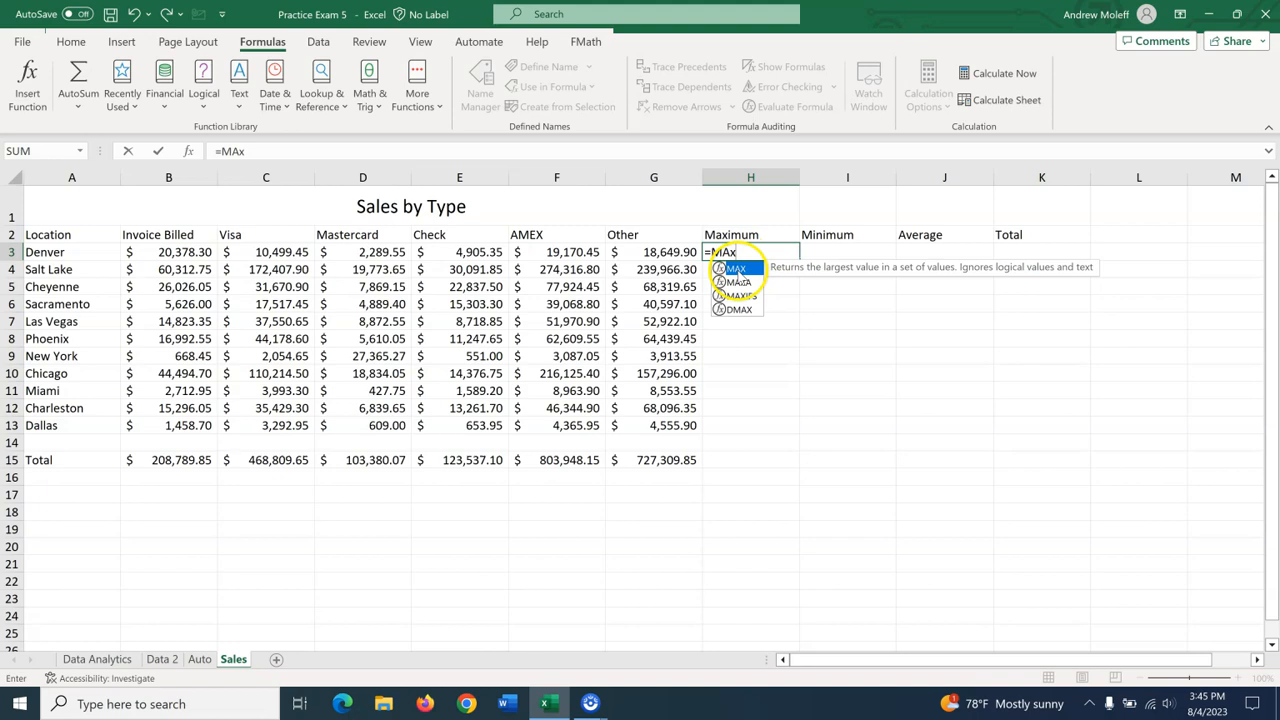
double_click(740, 269)
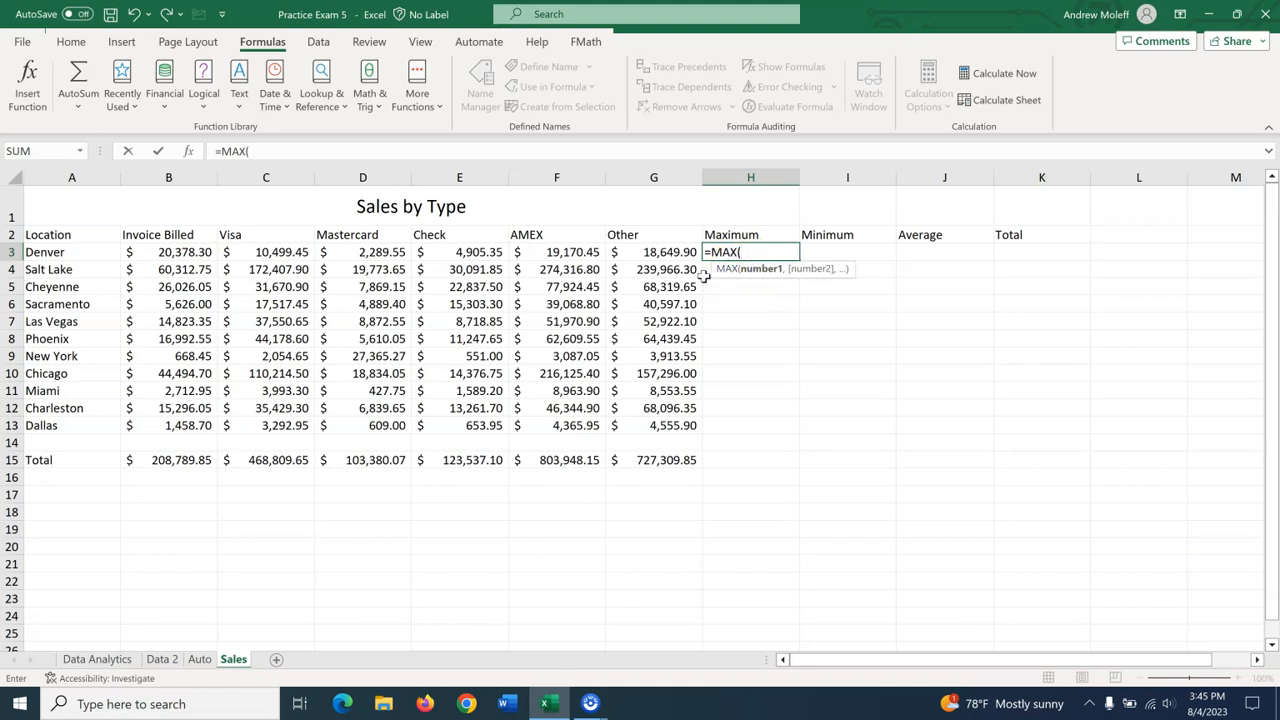
left_click_drag(170, 252, 651, 253)
type(")")
key("Return")
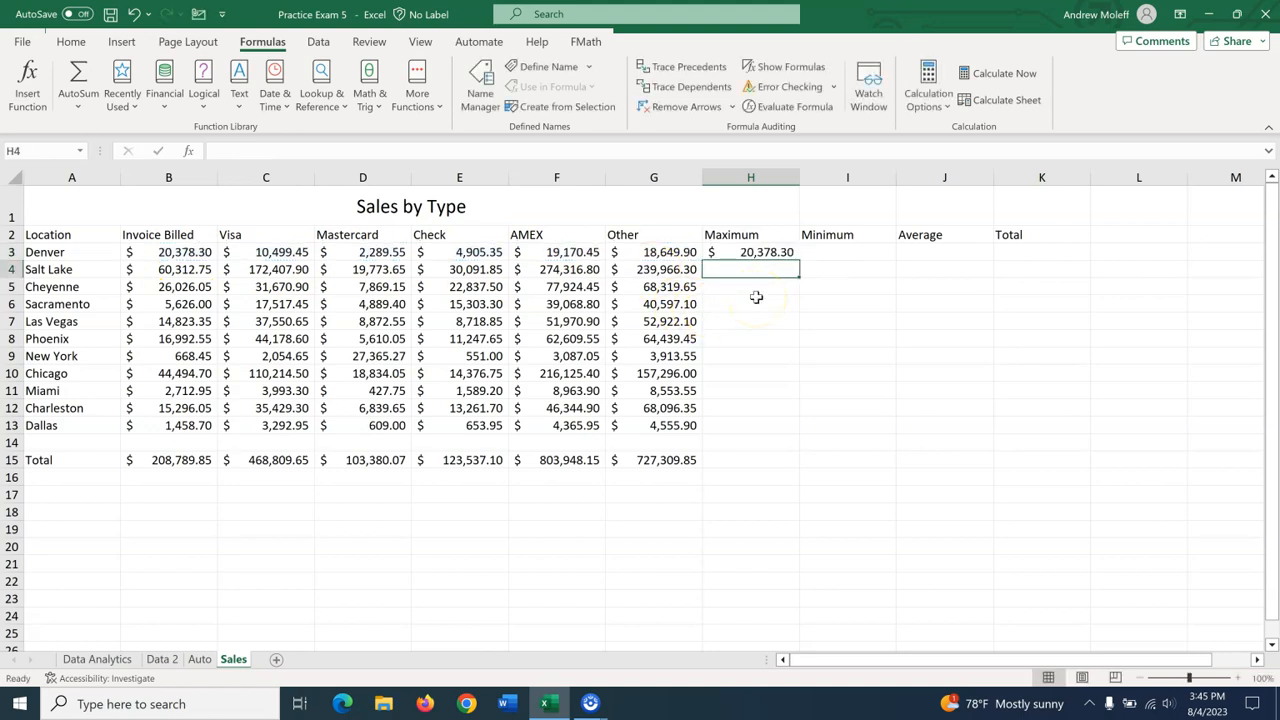
Step: Copy the Maximum formula from H3 down through H13 for the remaining locations
left_click(757, 252)
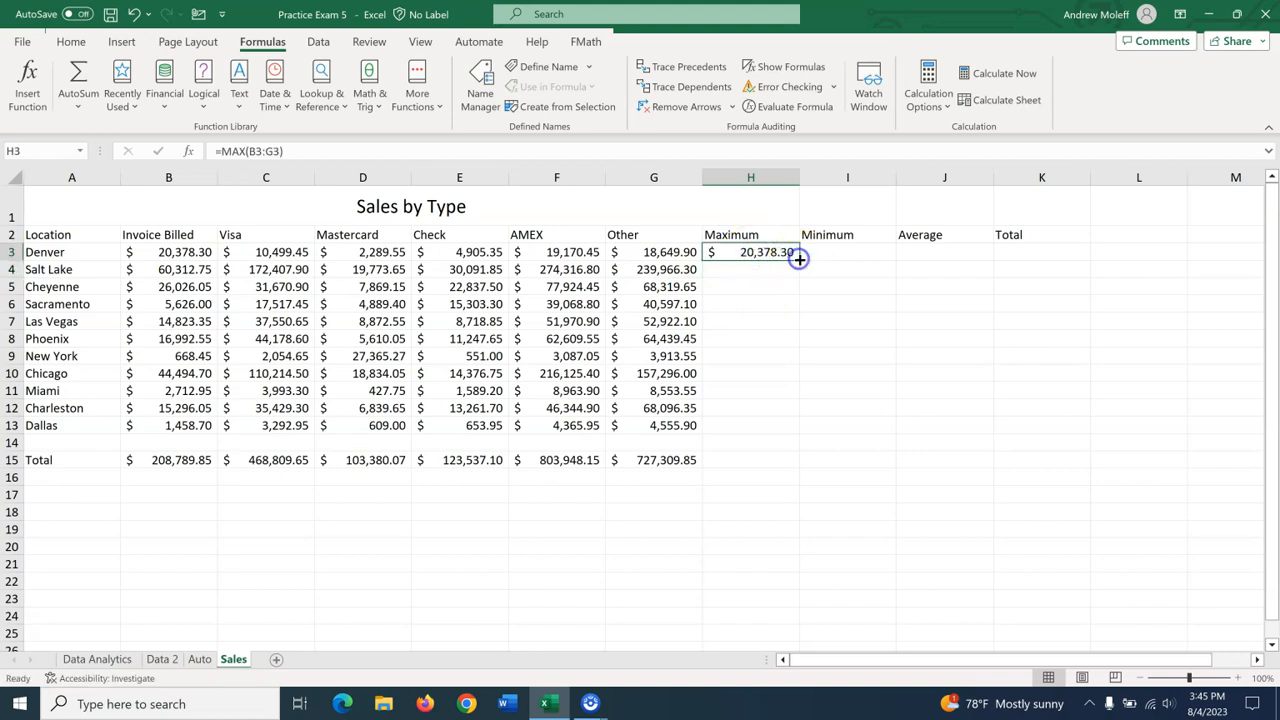
double_click(799, 259)
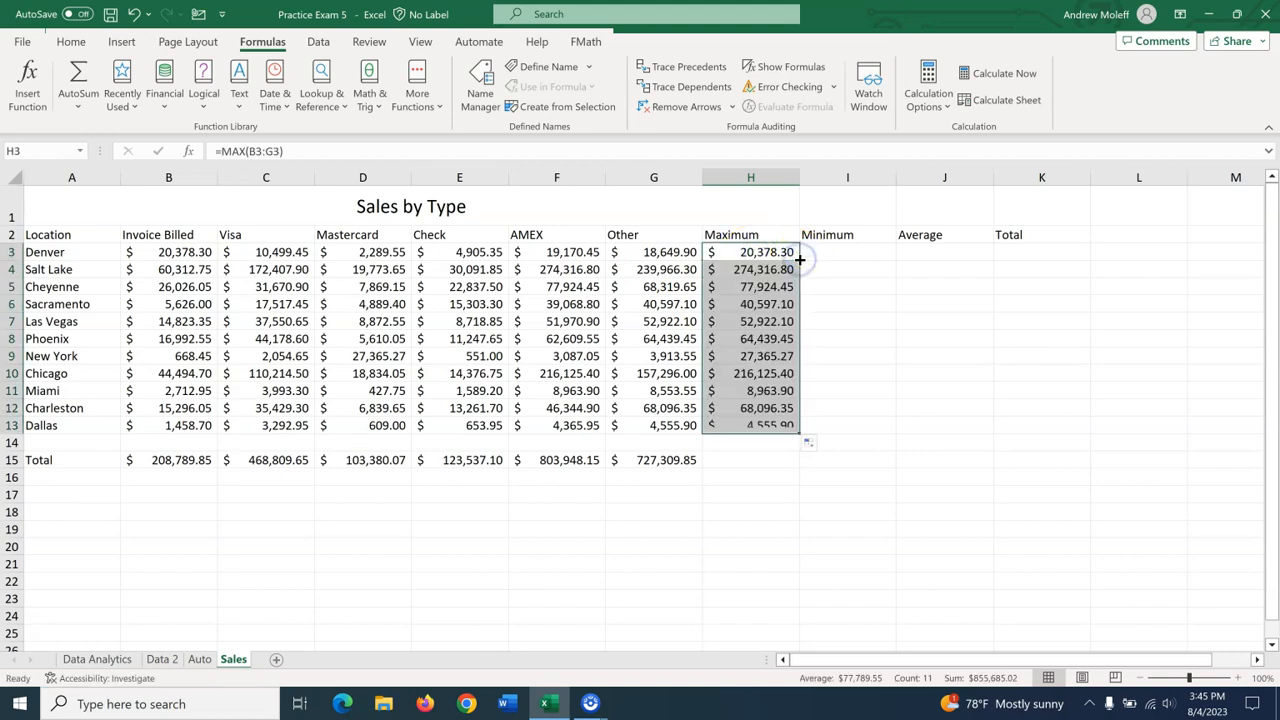
left_click(757, 462)
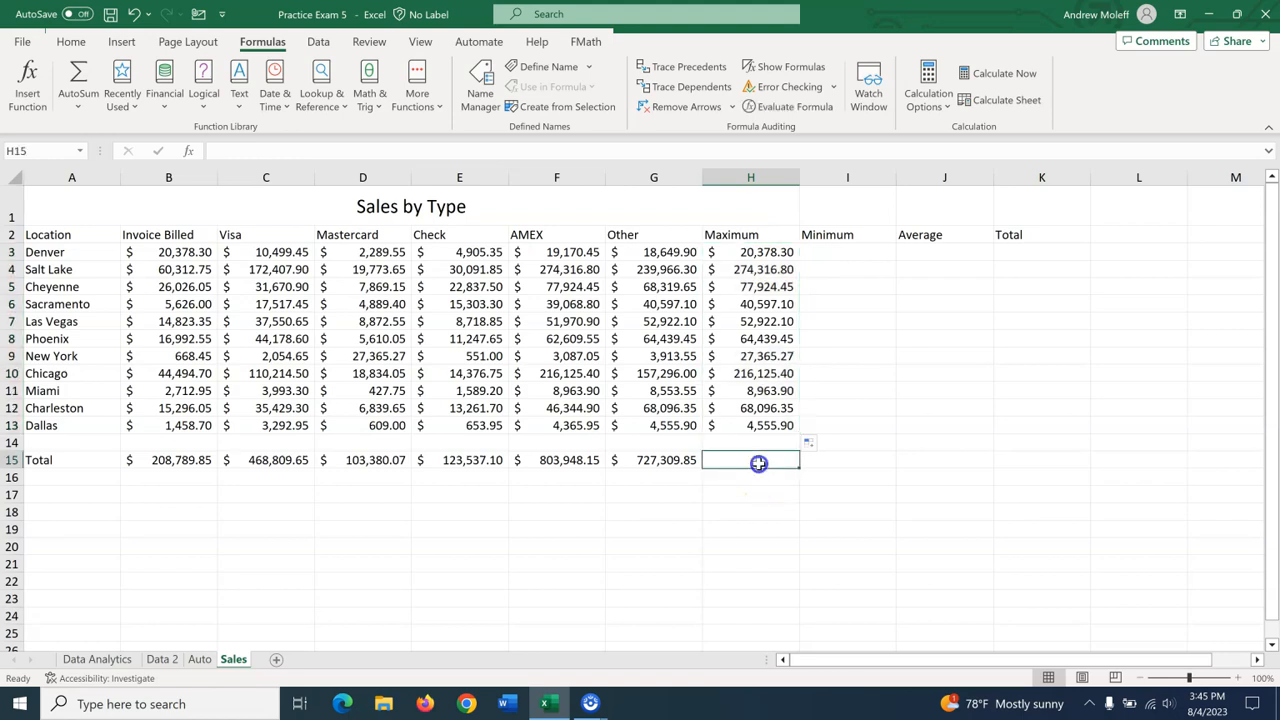
Step: Enter a MIN formula over B3:G3 in I3 for Denver's Minimum value
left_click(835, 253)
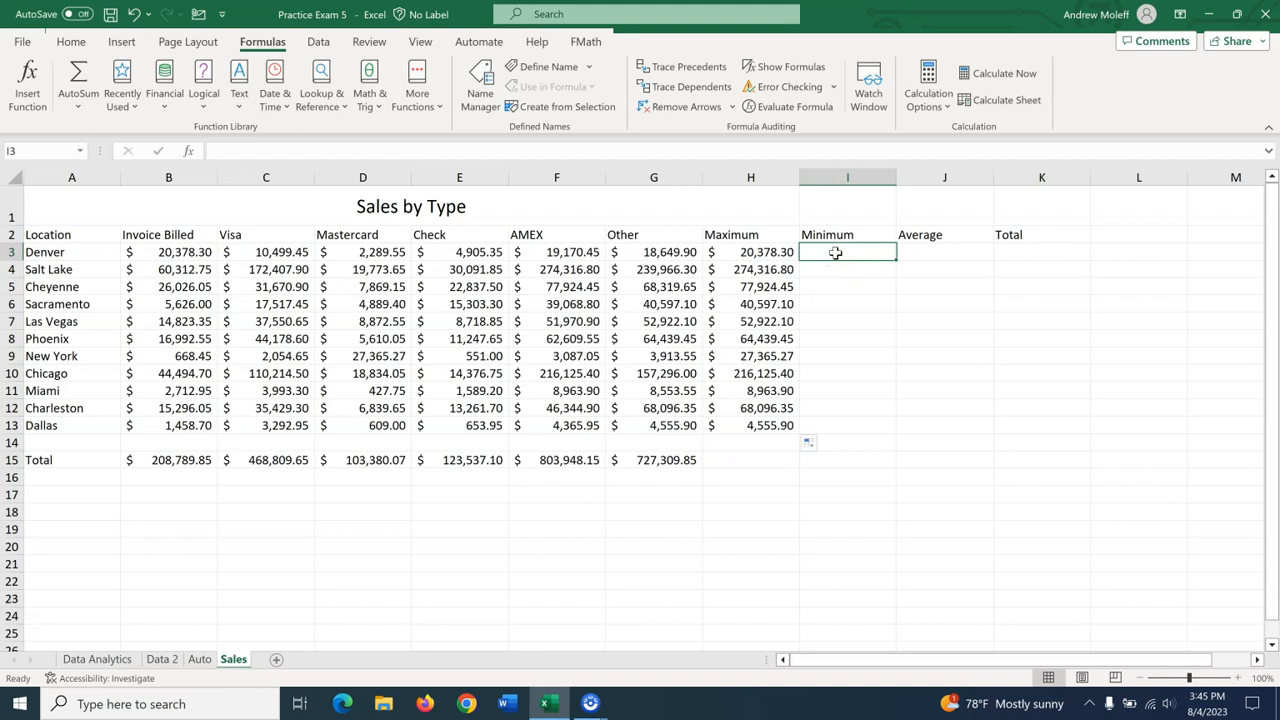
type("=Min")
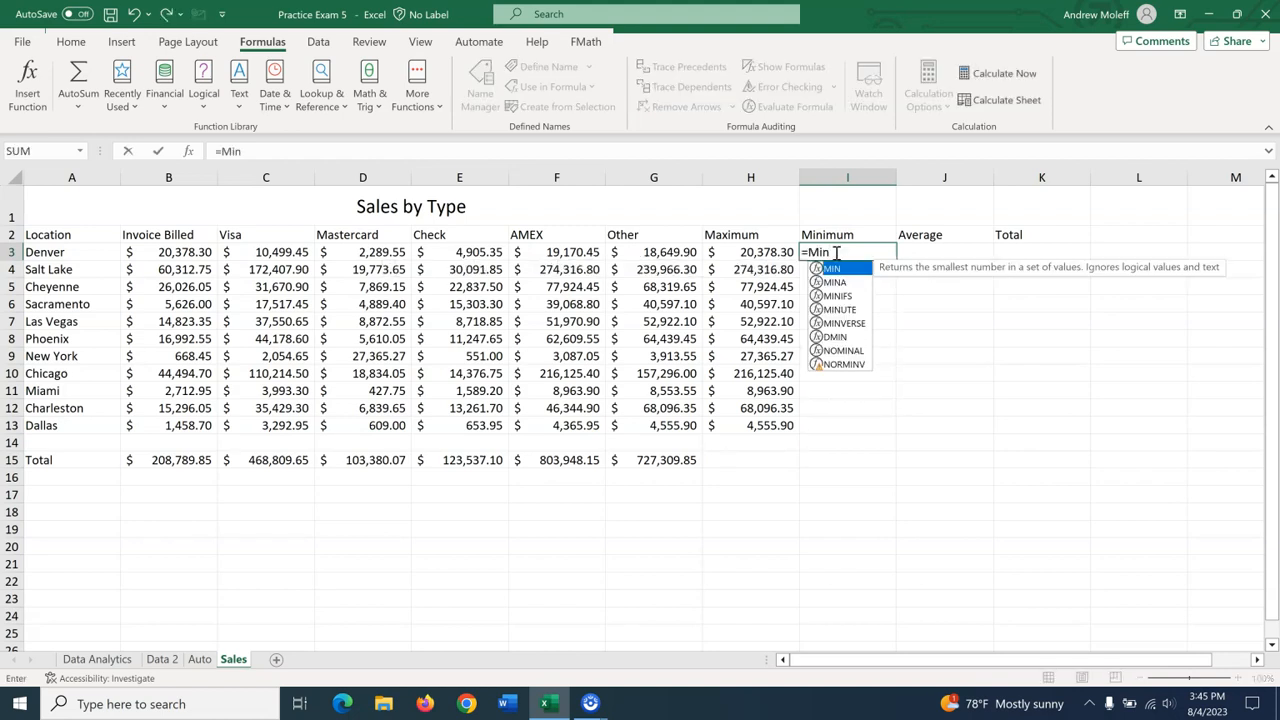
double_click(836, 273)
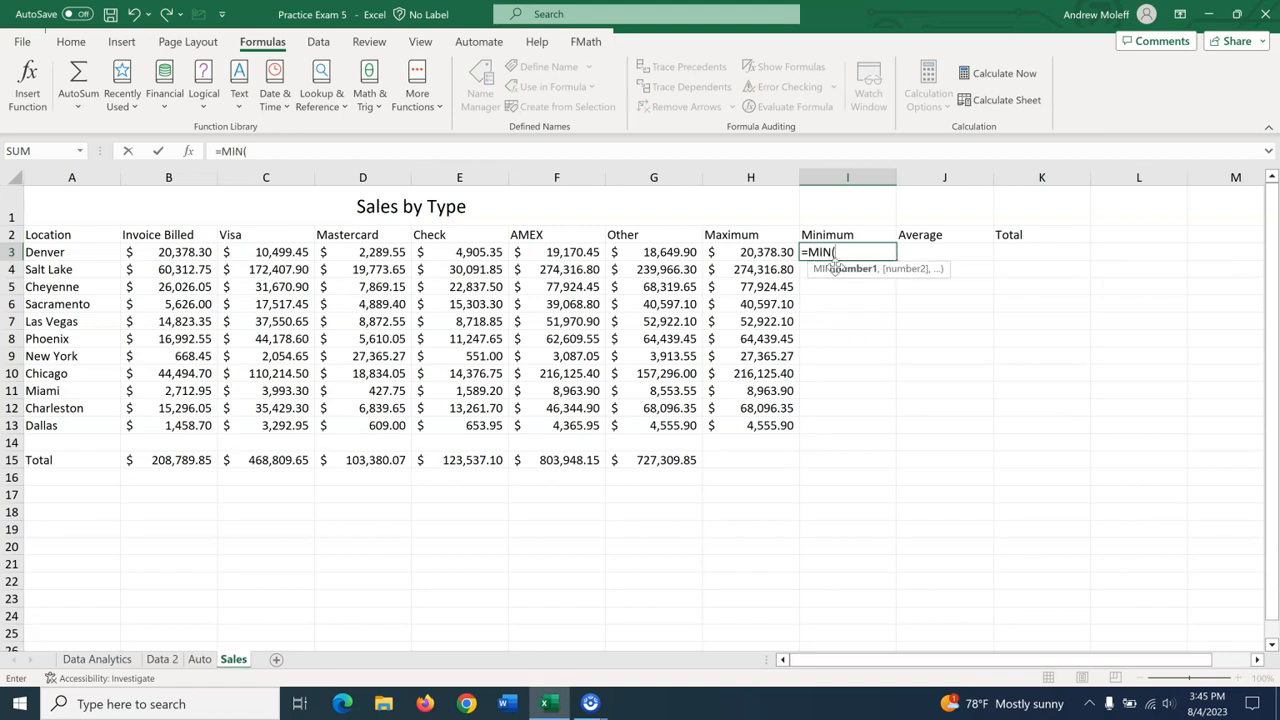
left_click_drag(173, 255, 682, 252)
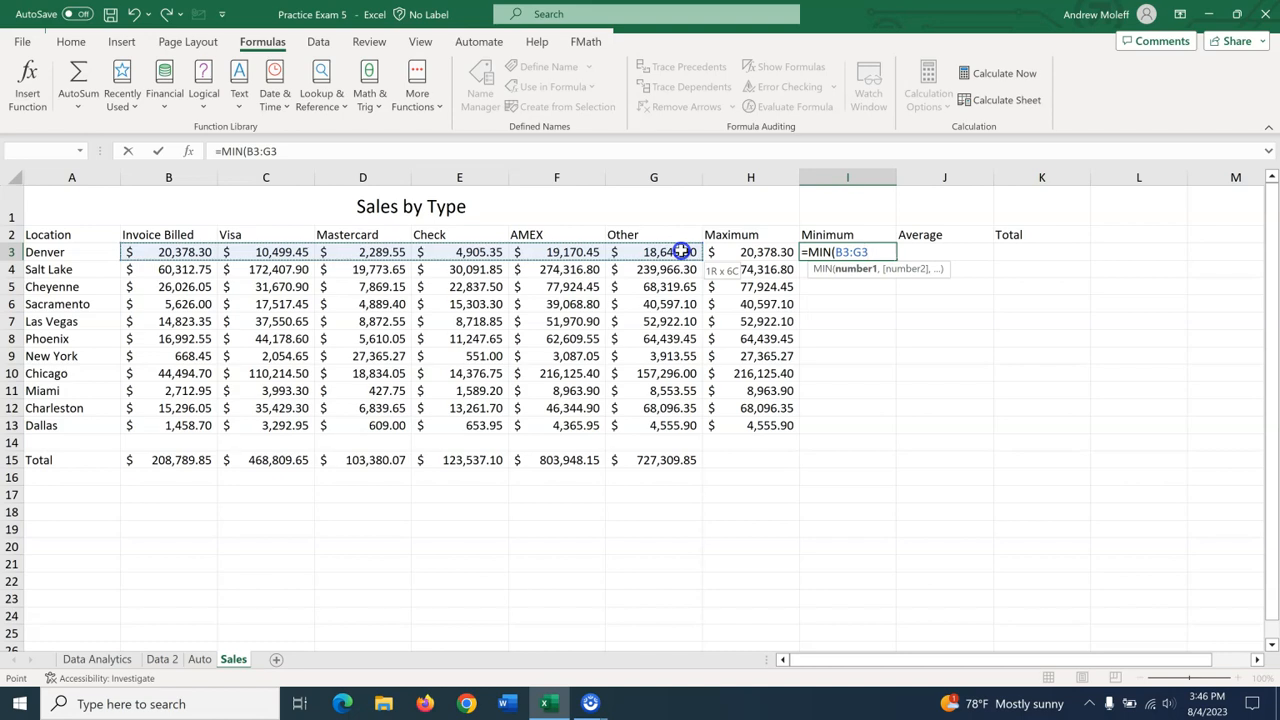
key("Return")
left_click(838, 253)
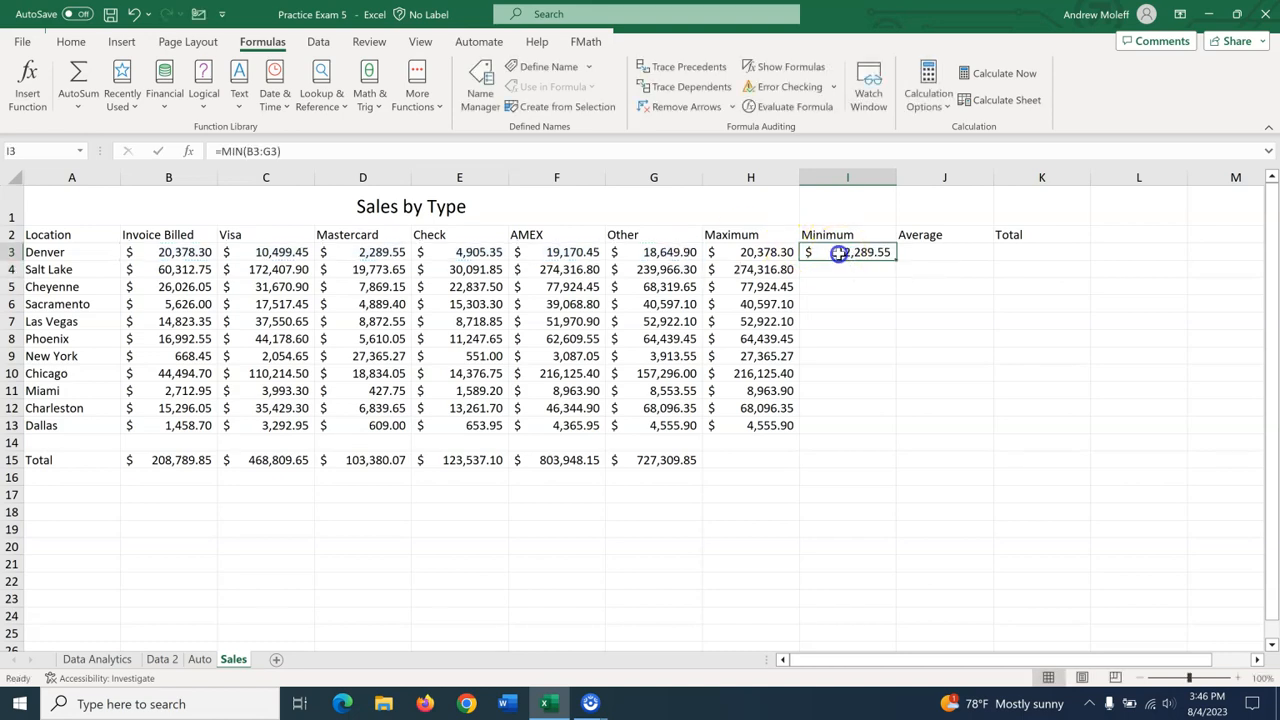
Step: Copy the Minimum formula from I3 down through I13 for the remaining locations
double_click(896, 261)
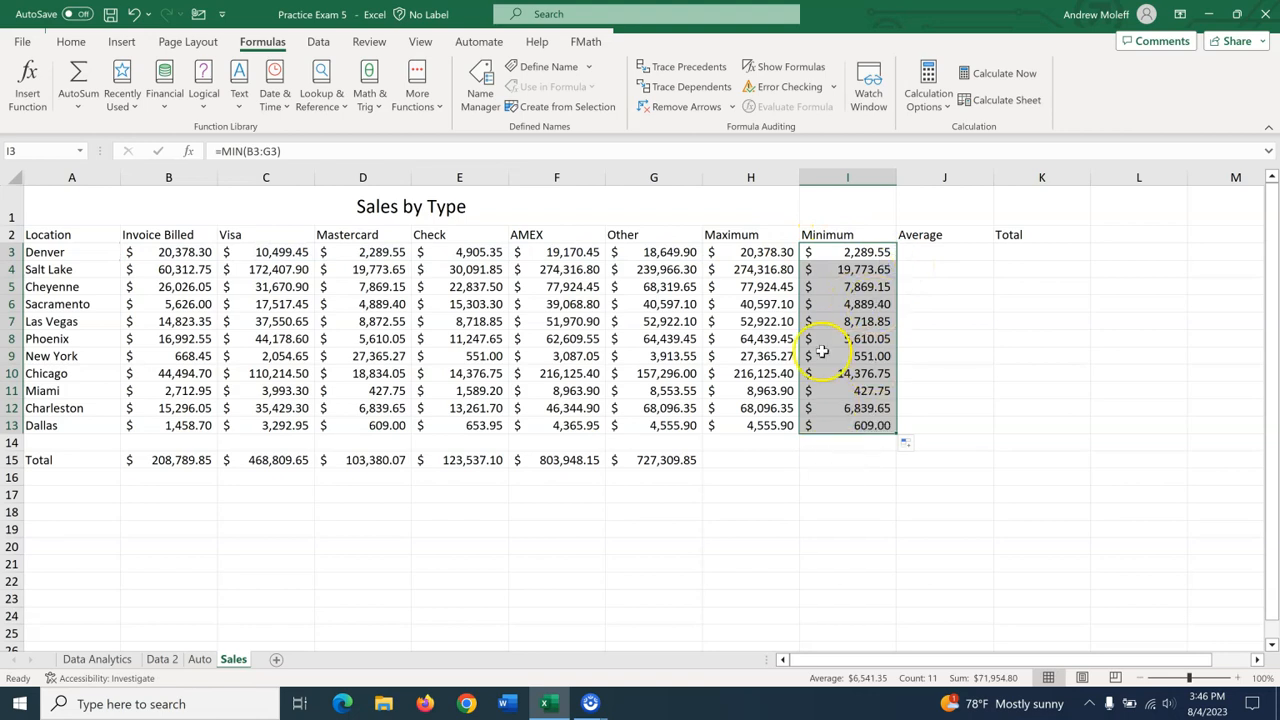
left_click(847, 252)
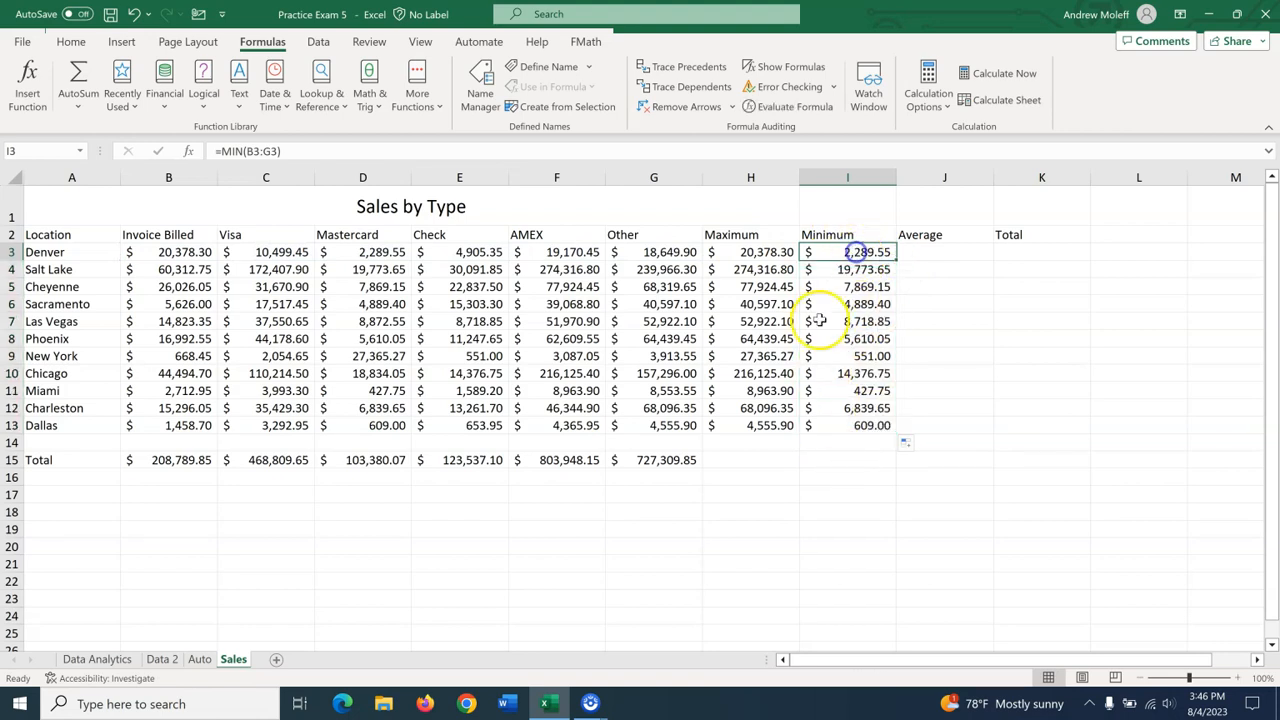
left_click(749, 253)
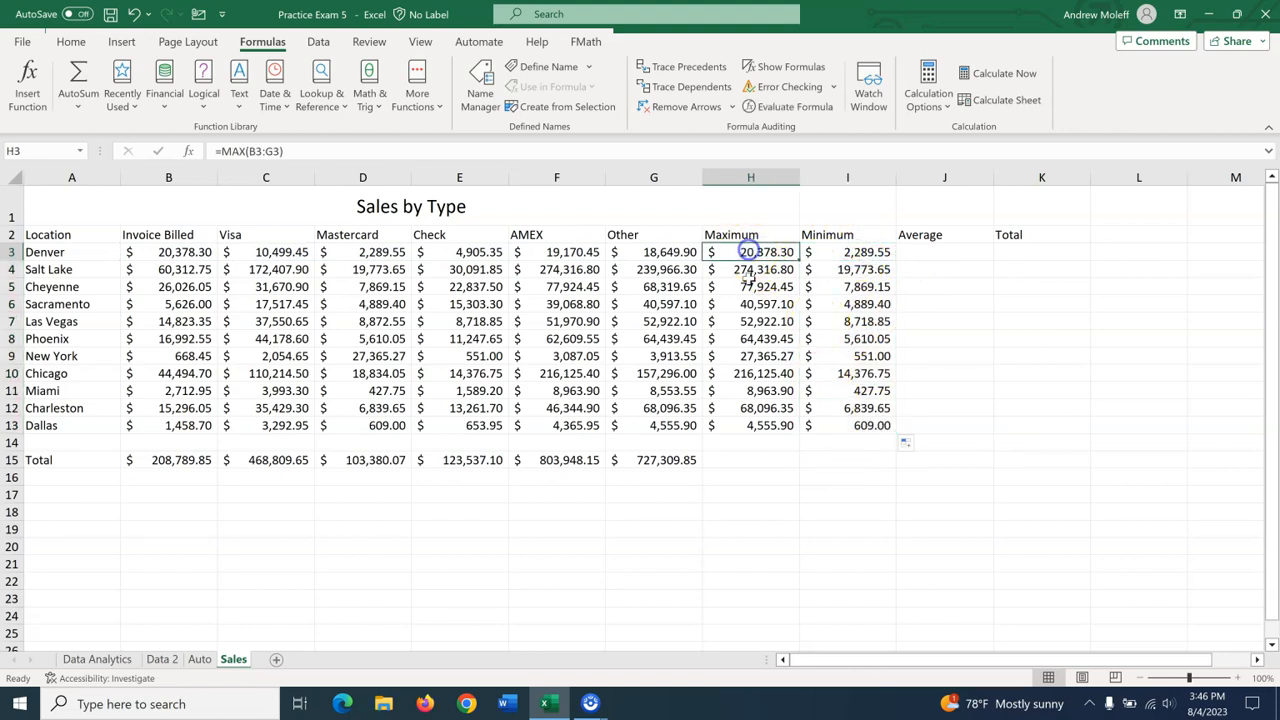
Step: Enter an AVERAGE formula over B3:G3 in J3 and copy it down through J13
left_click(923, 252)
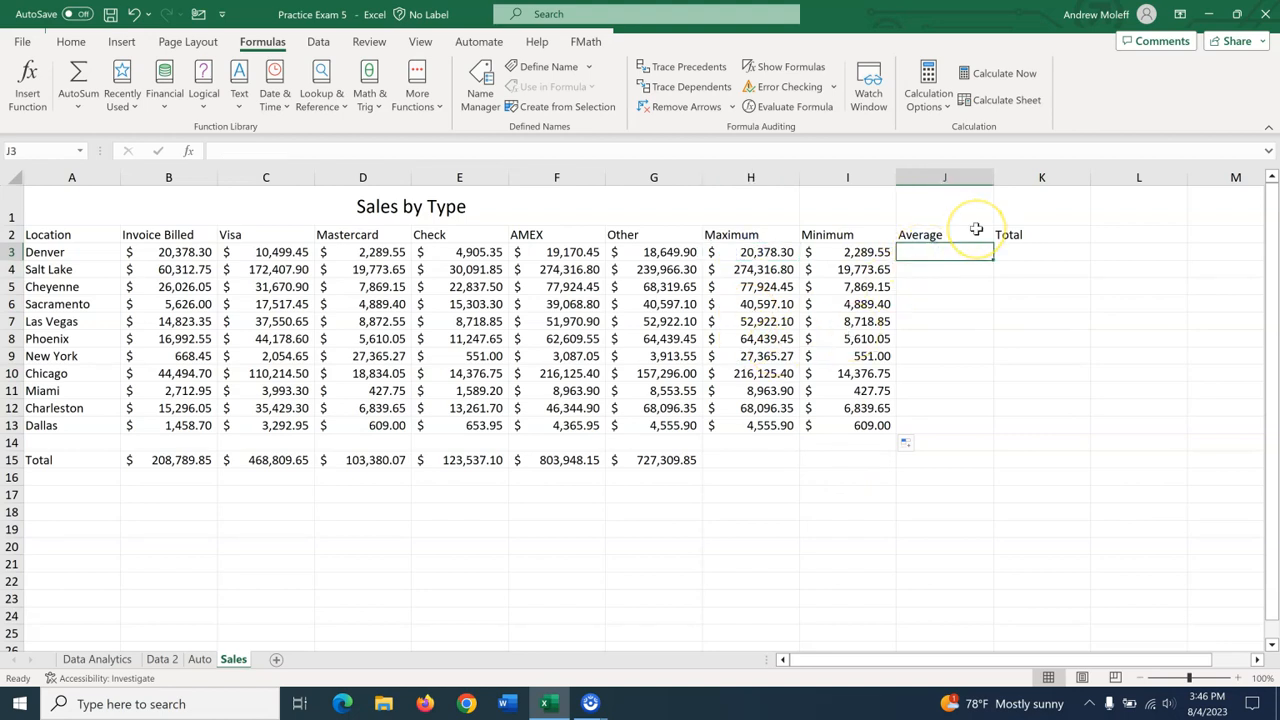
type("=a")
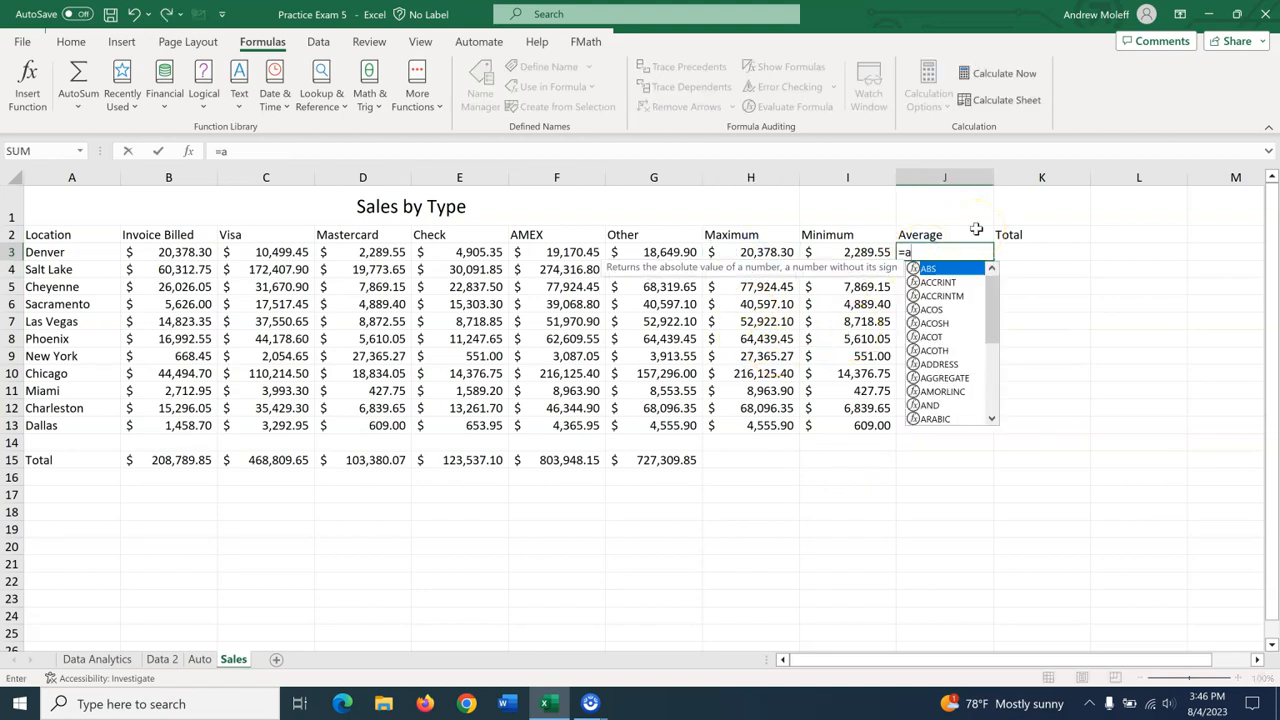
type("ver")
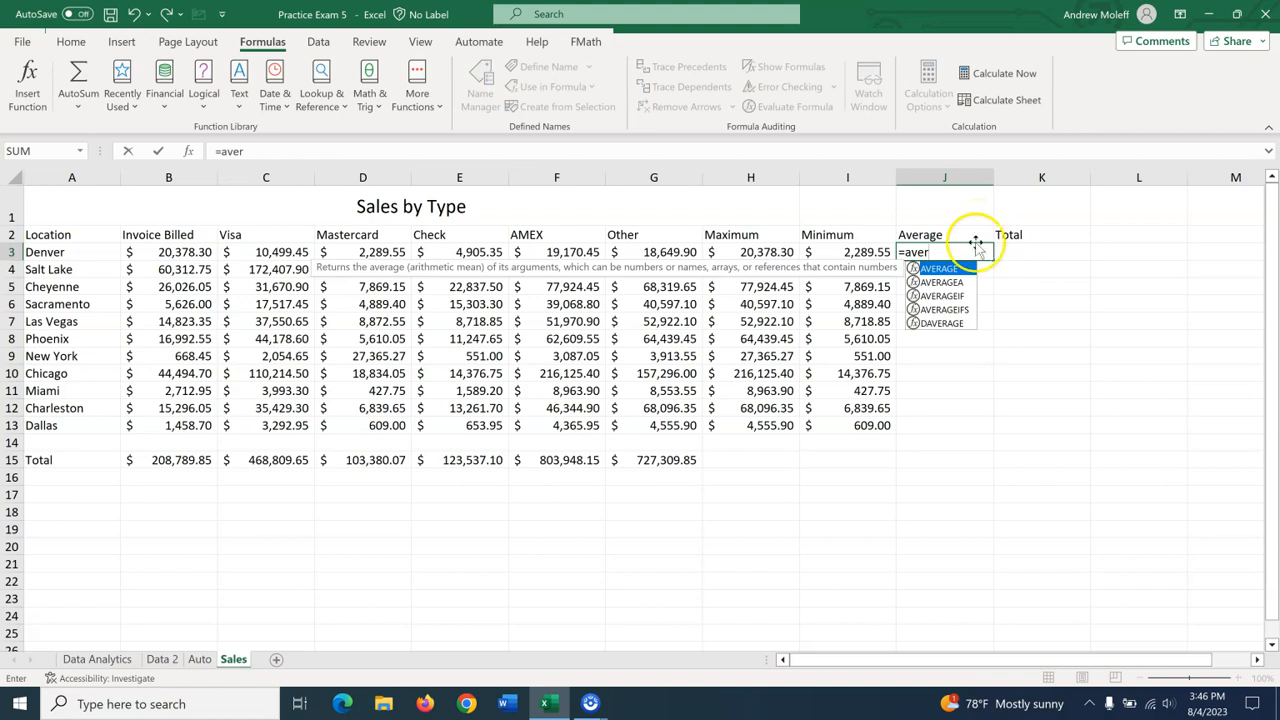
double_click(940, 268)
left_click_drag(175, 252, 653, 256)
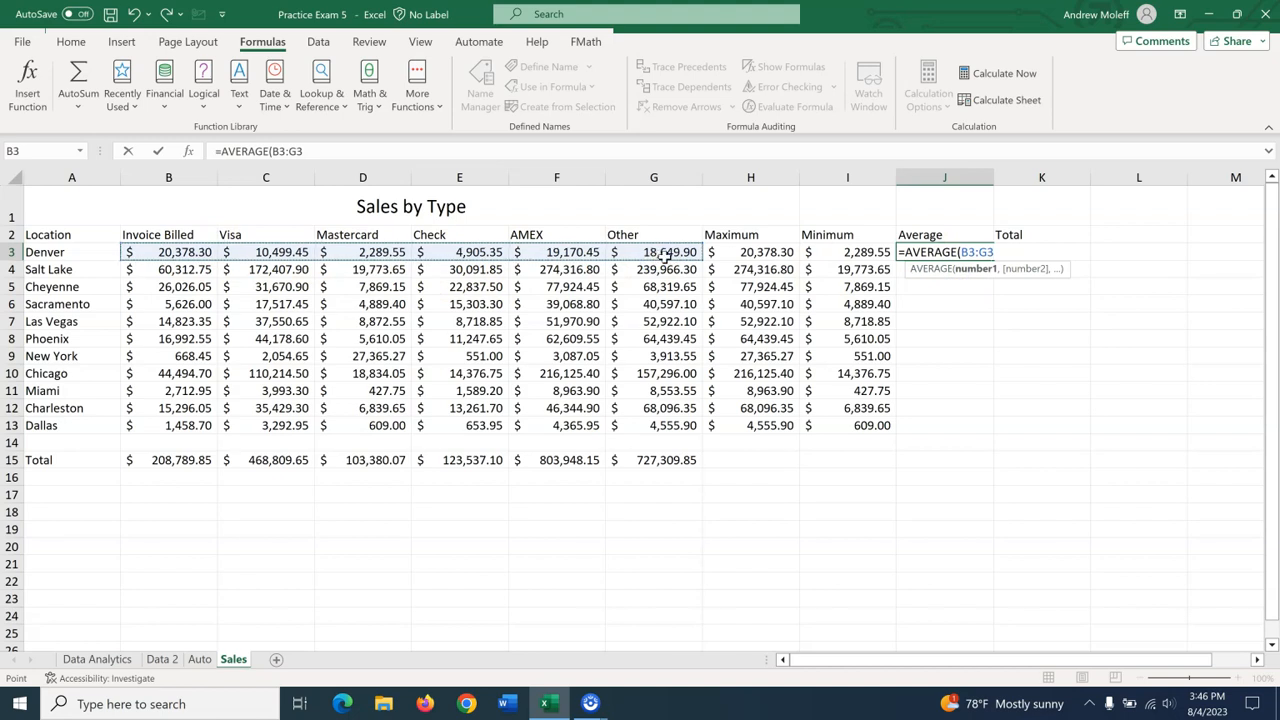
key("Return")
left_click(928, 253)
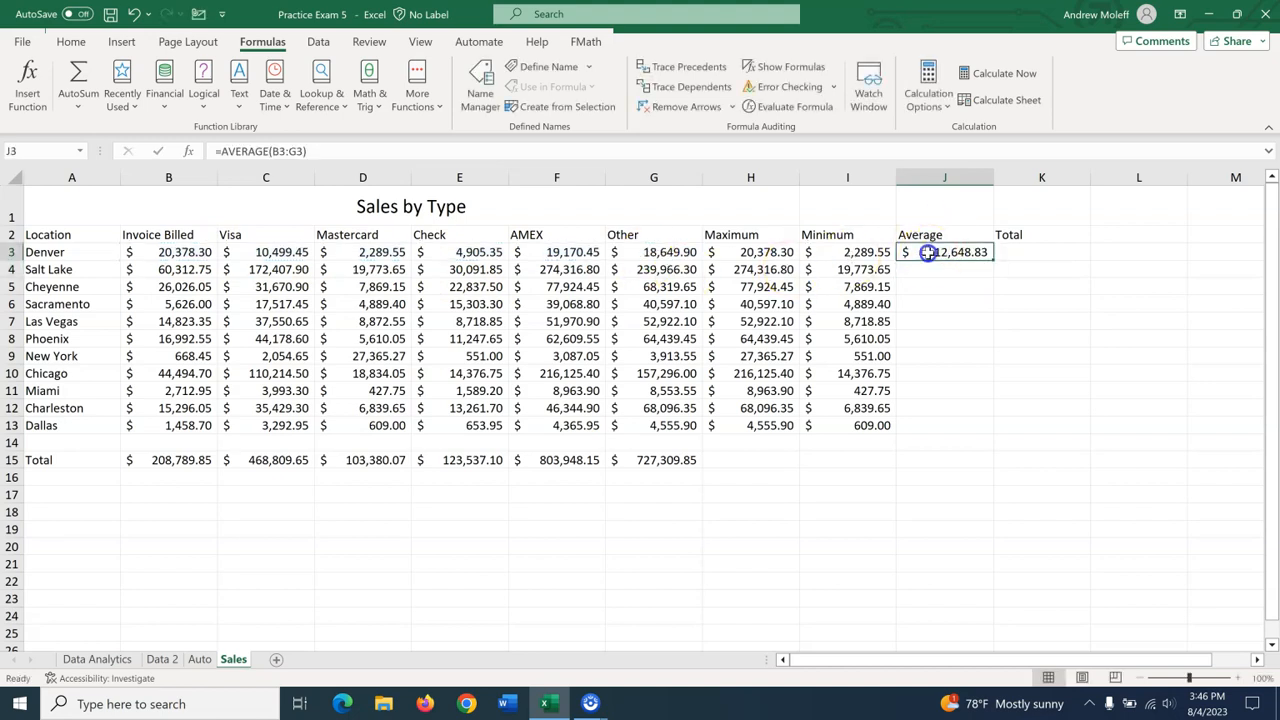
double_click(993, 260)
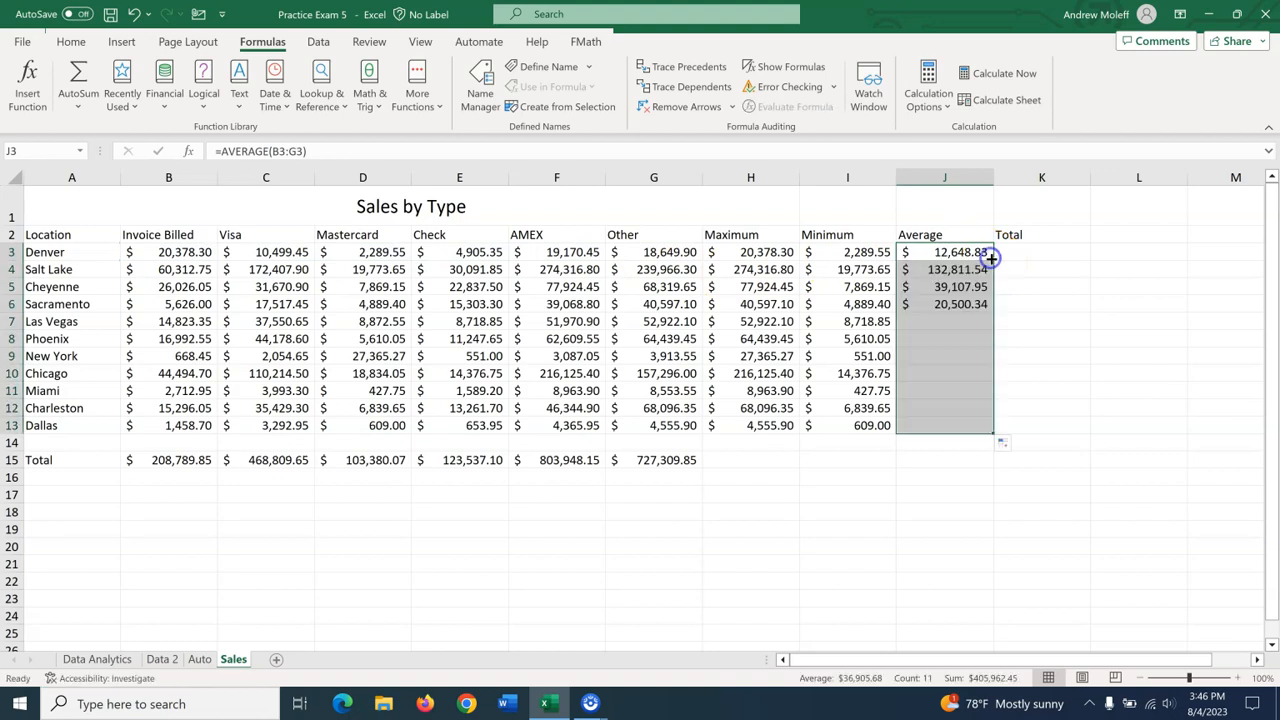
Step: Enter a SUM formula over B3:G3 in K3 and copy it down through K13
left_click(1045, 253)
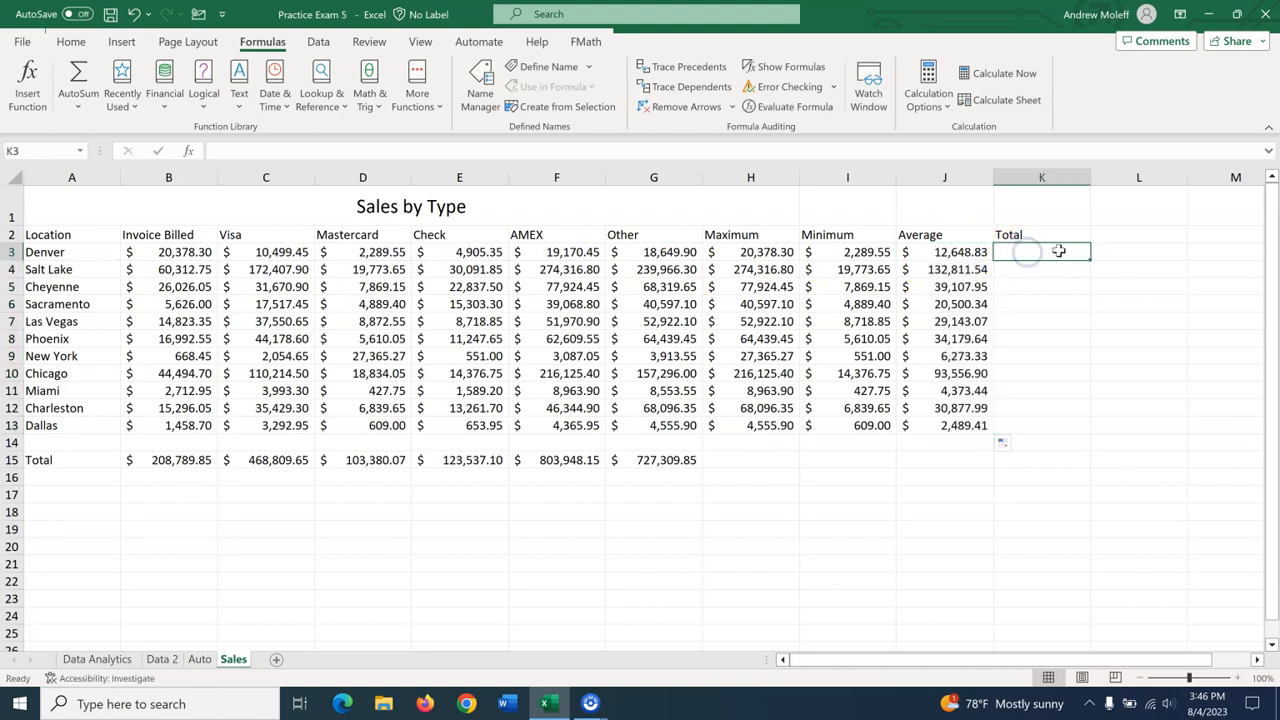
type("=")
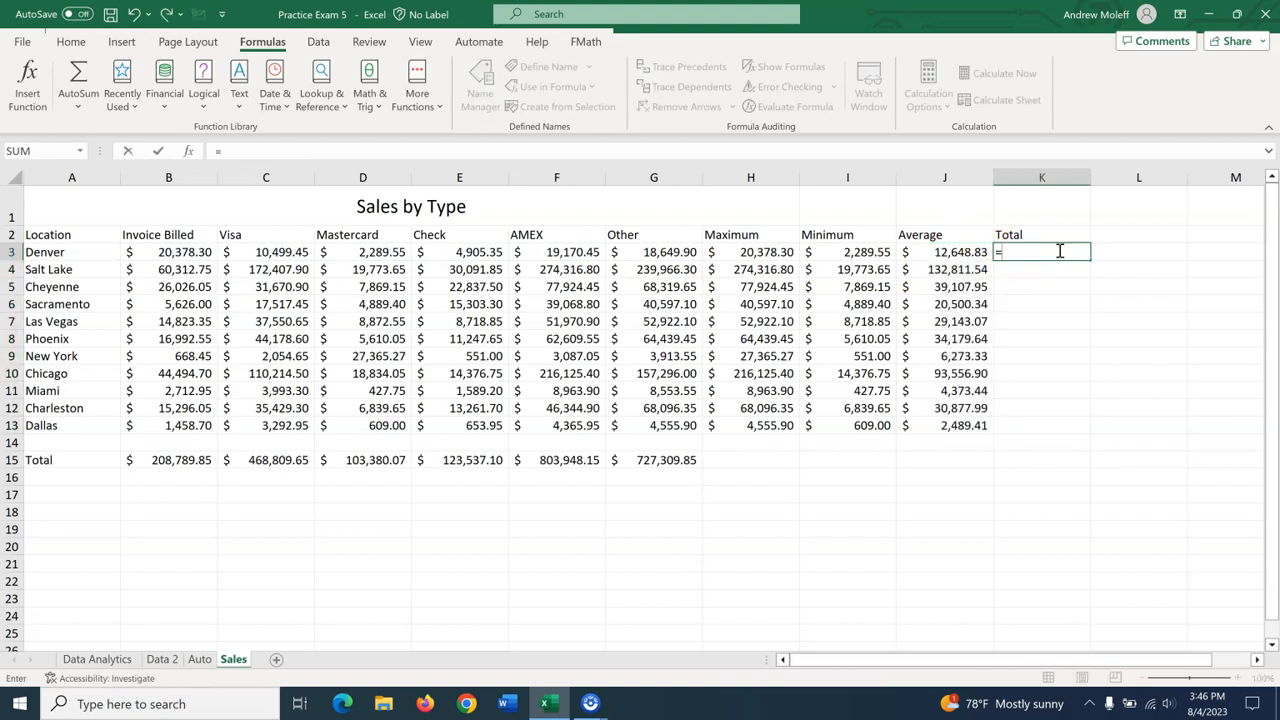
type("SUM")
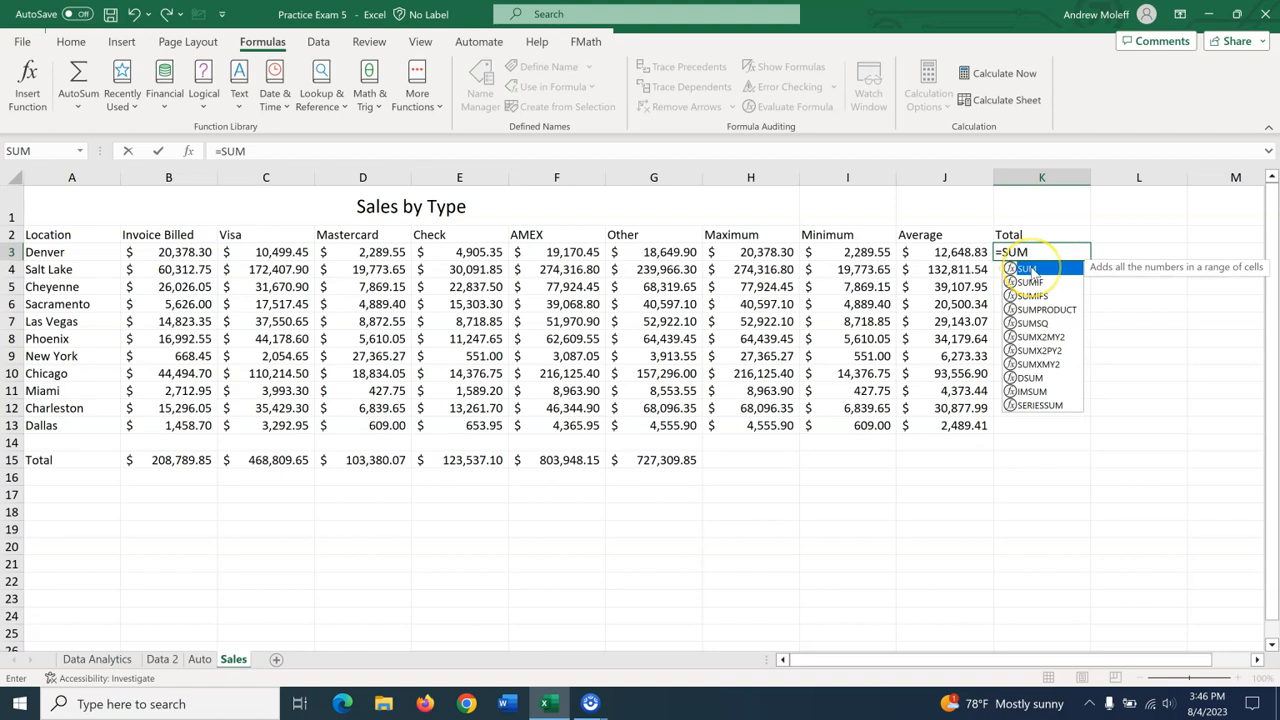
double_click(1031, 270)
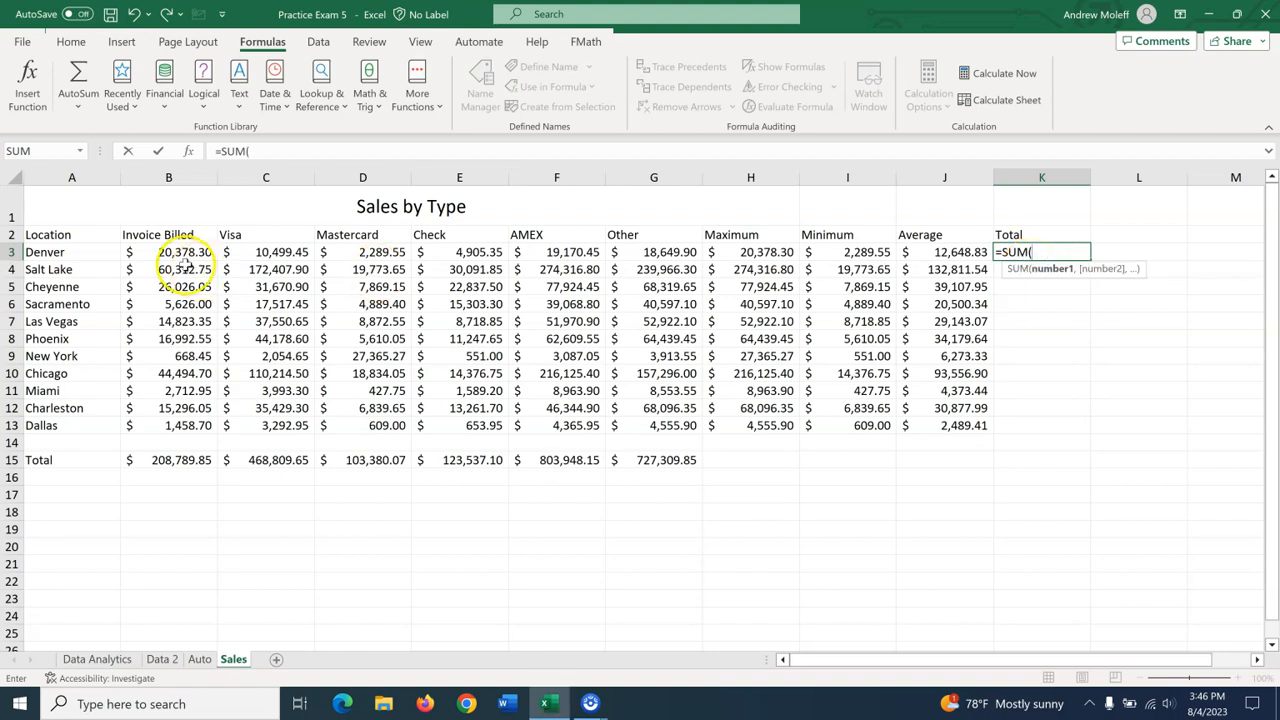
left_click_drag(183, 254, 650, 256)
key("Return")
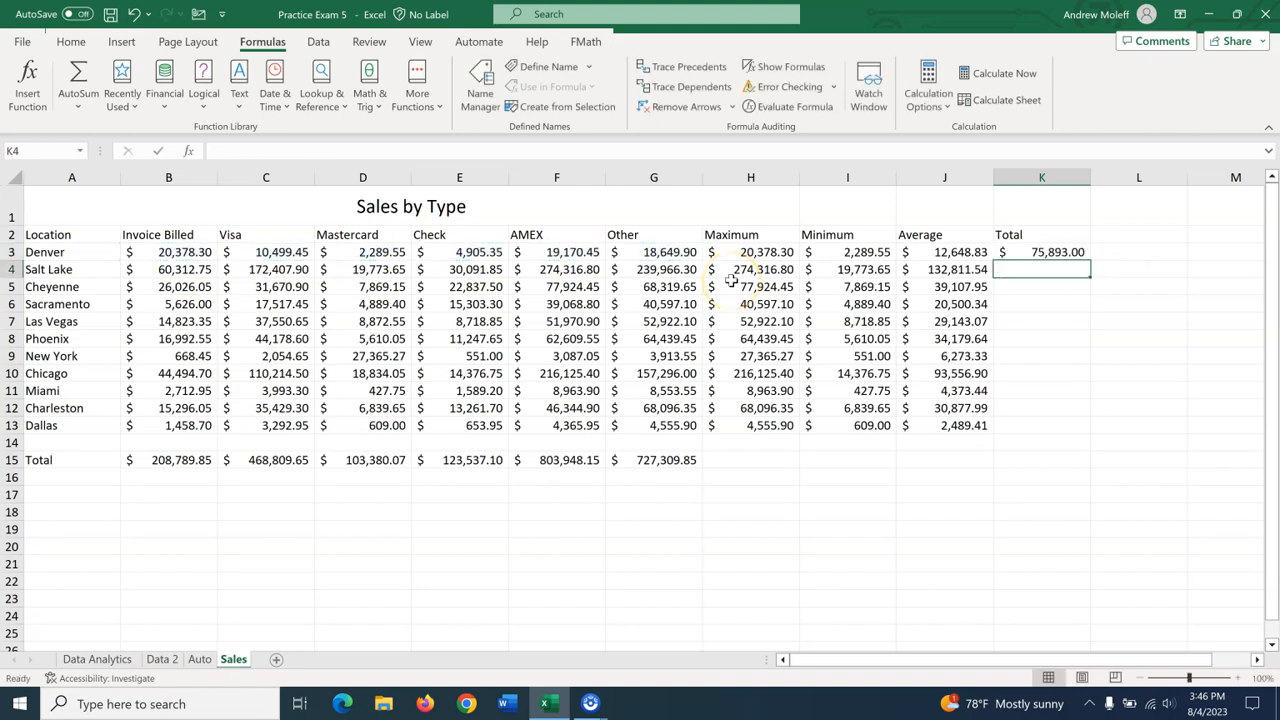
left_click(1018, 252)
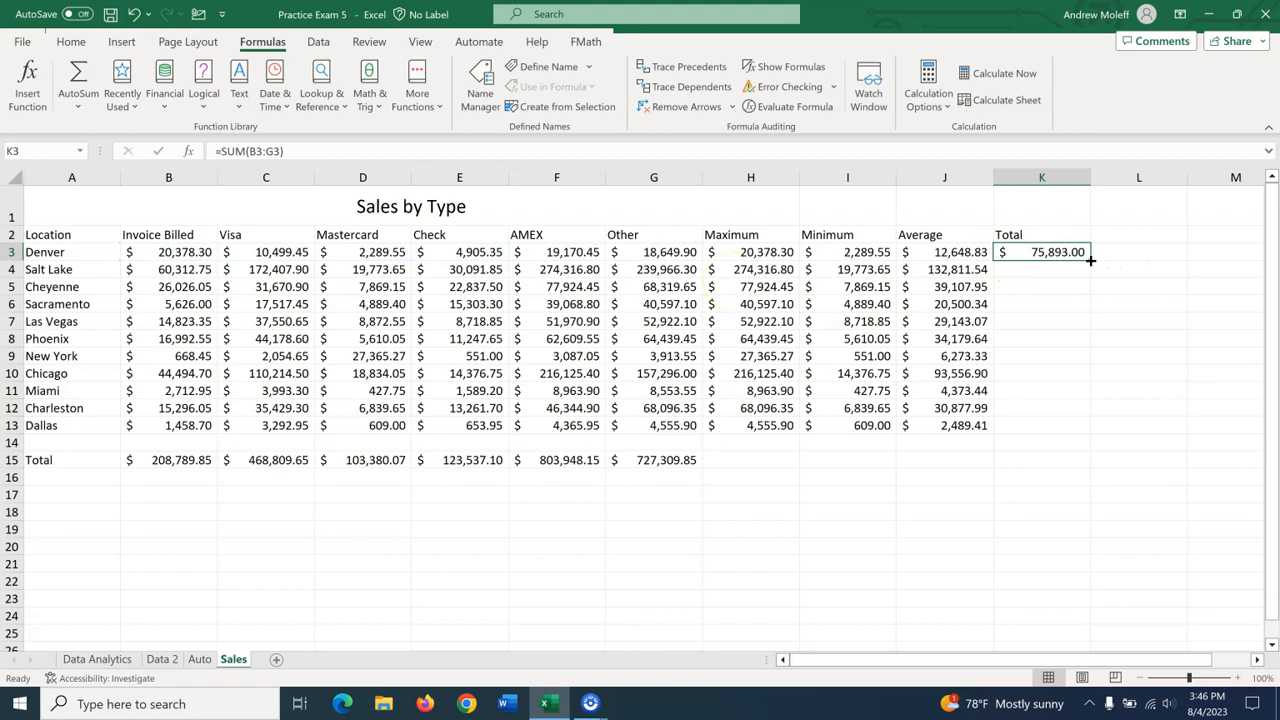
double_click(1090, 260)
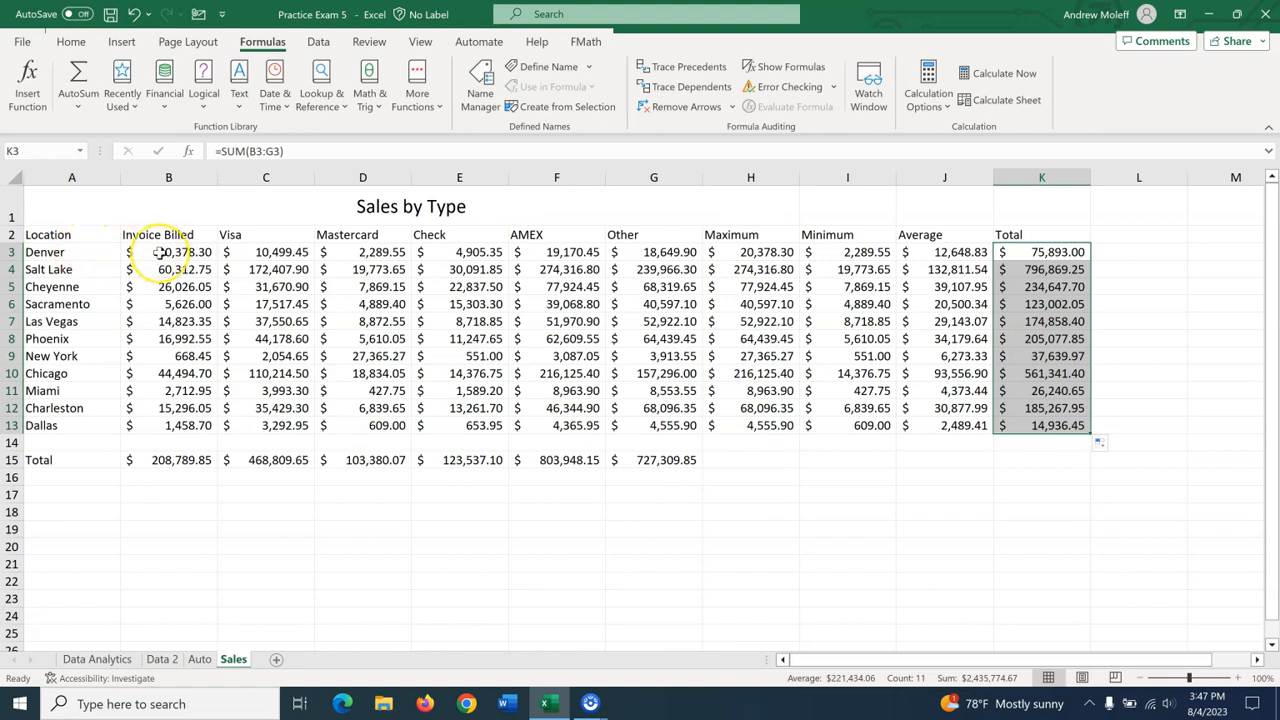
Step: Define the name Total for the column totals in range B15:G15
left_click(183, 459)
left_click_drag(183, 459, 668, 459)
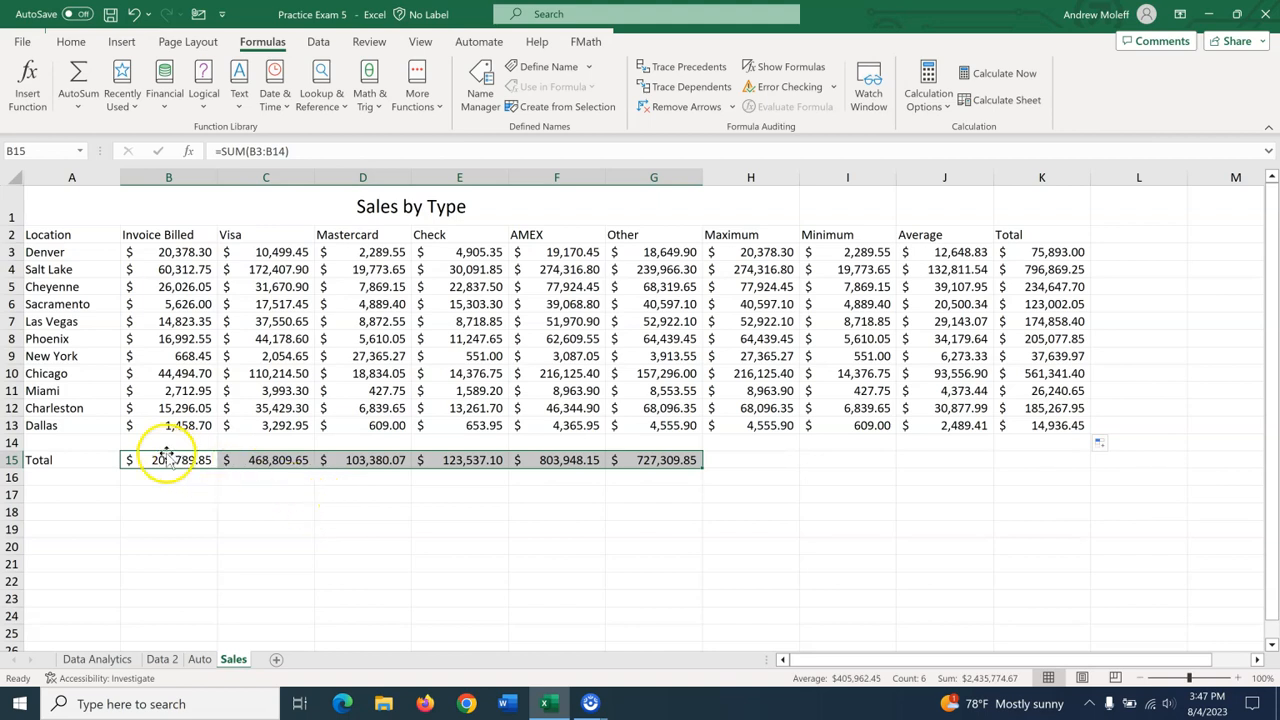
left_click(45, 151)
type("Total")
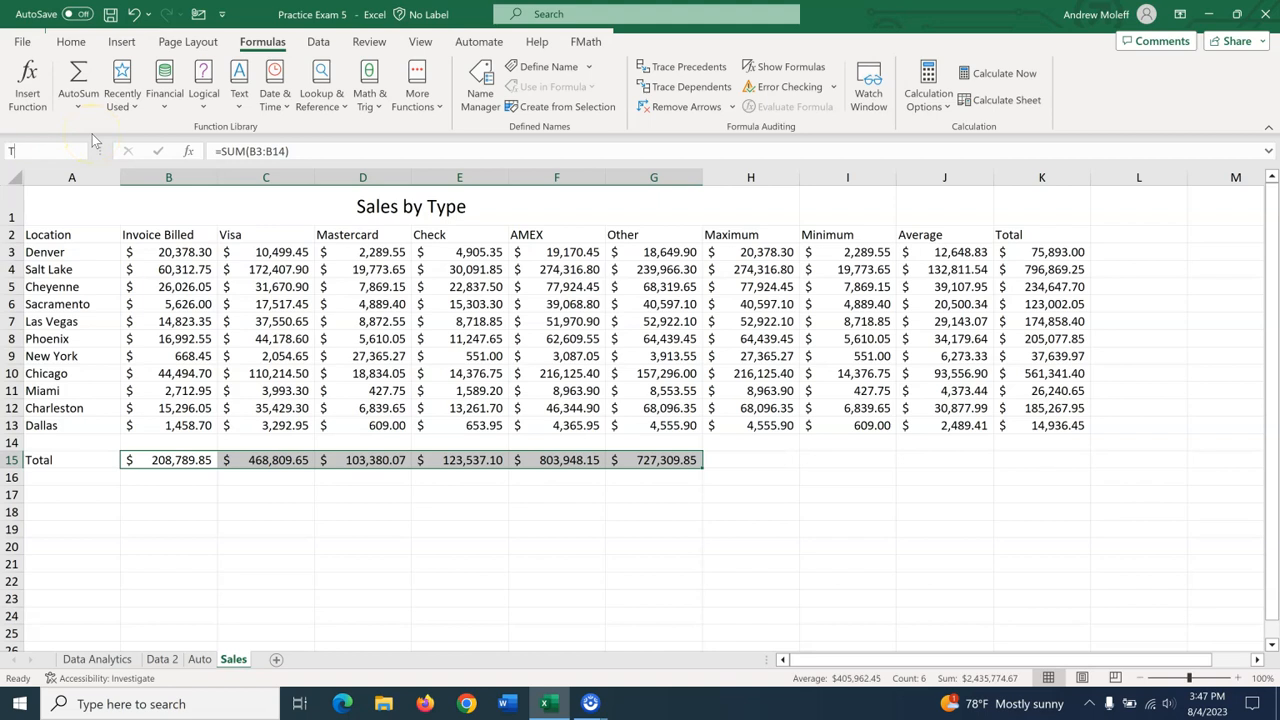
key("Return")
left_click(264, 543)
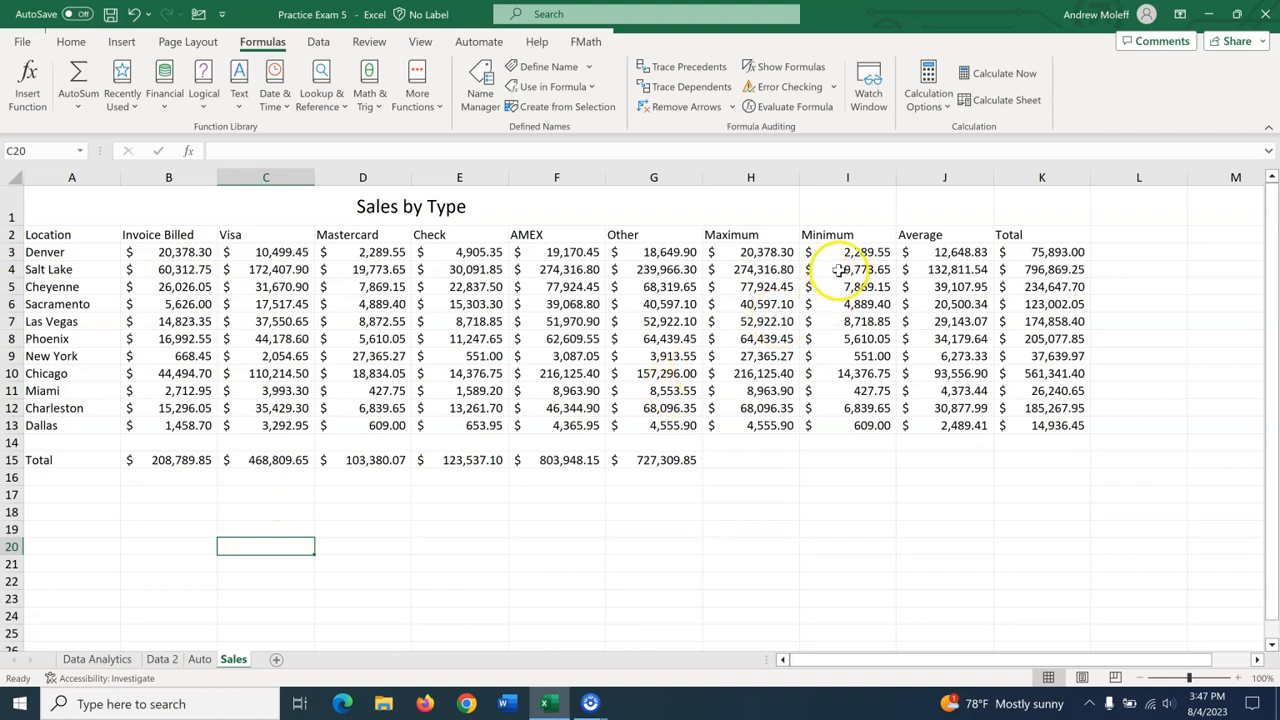
Step: Enter a MAX formula in H15 that uses the named range Total
left_click(768, 253)
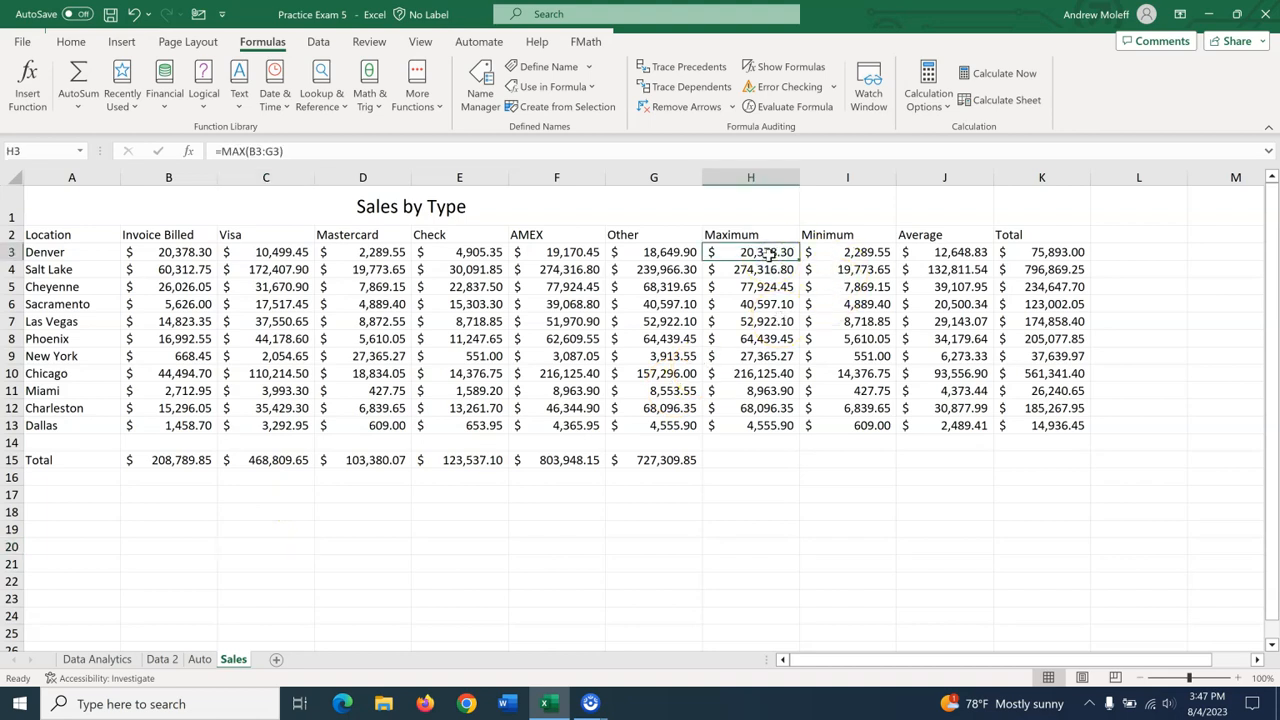
left_click(723, 461)
left_click_drag(723, 461, 1027, 459)
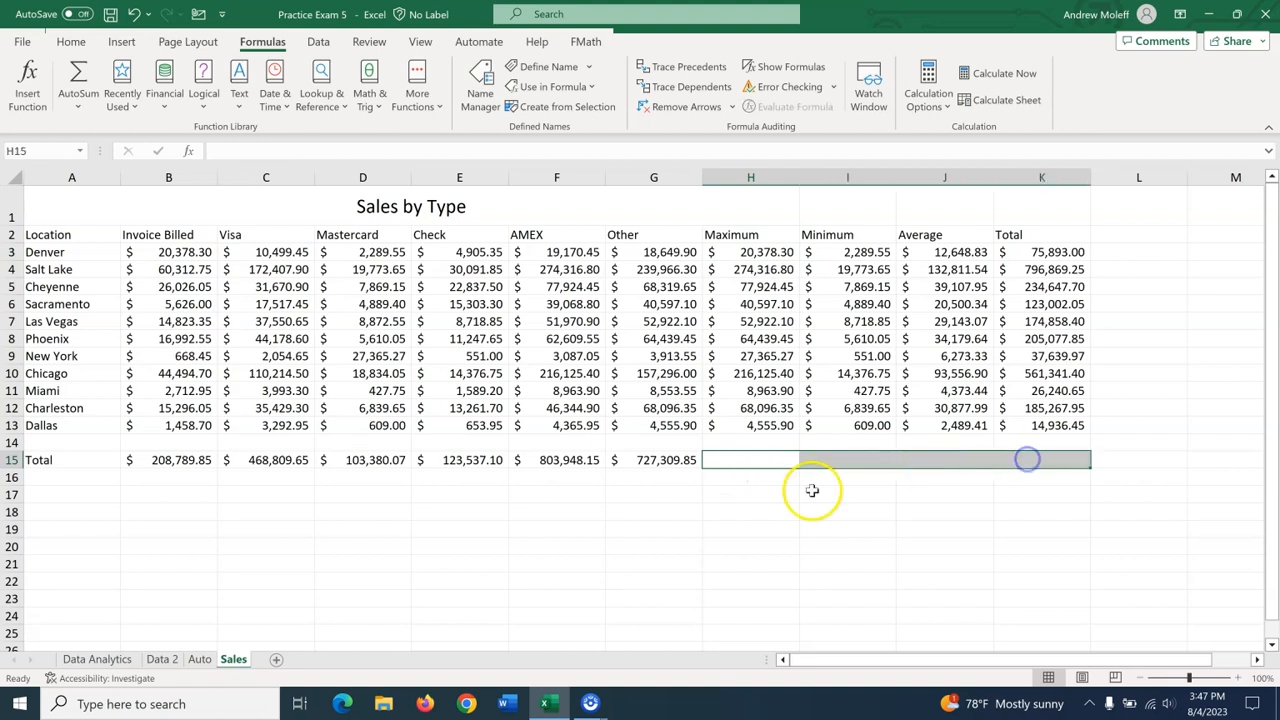
left_click(748, 461)
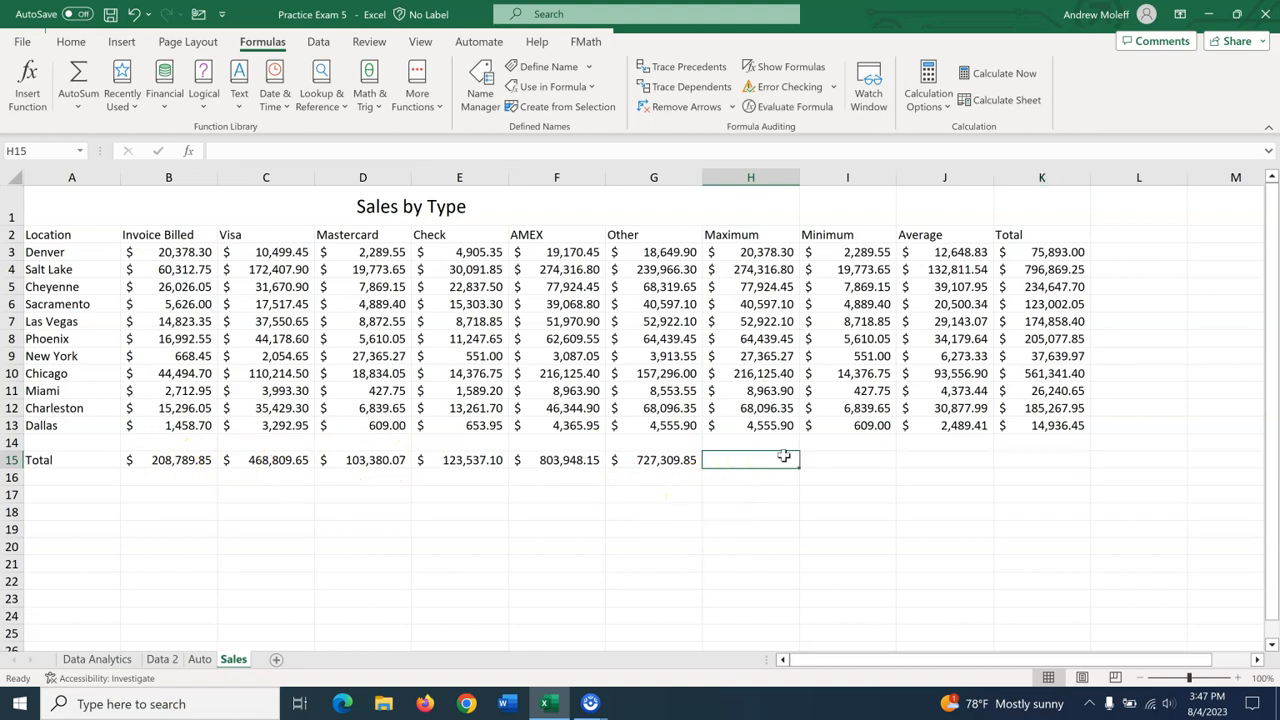
type("=MAX")
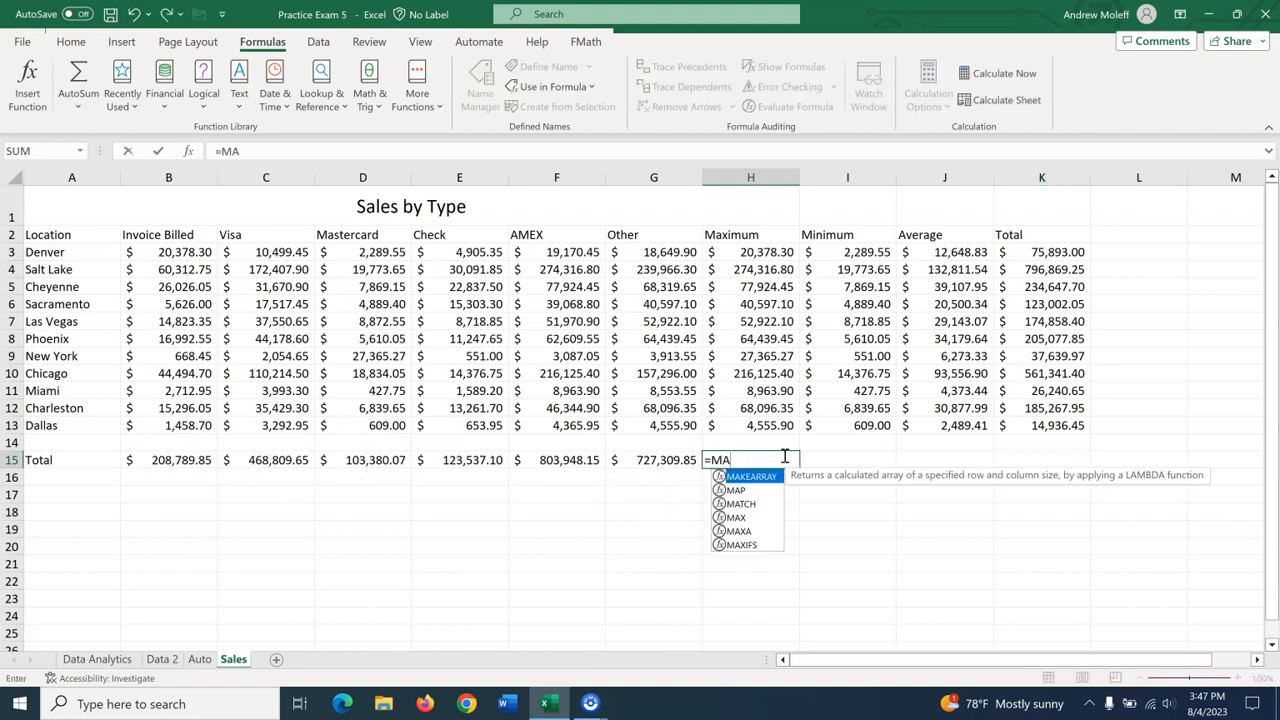
key("BackSpace")
type("X")
double_click(735, 477)
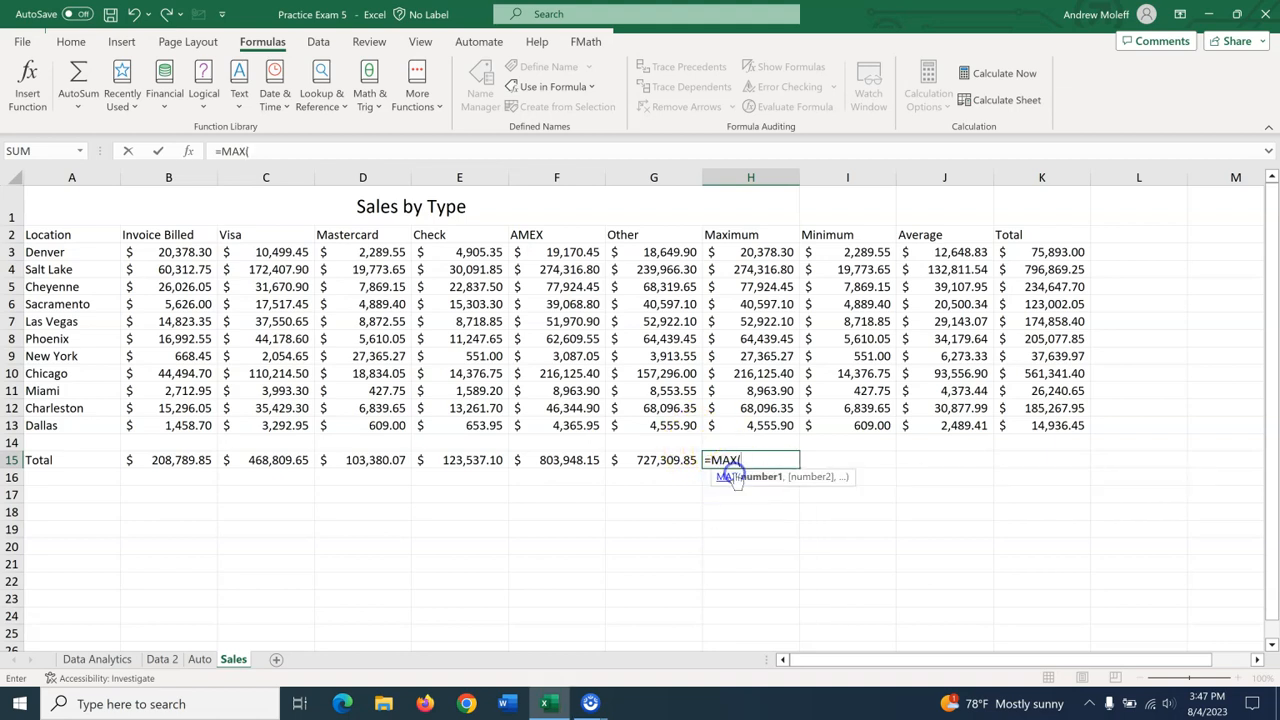
type("tot")
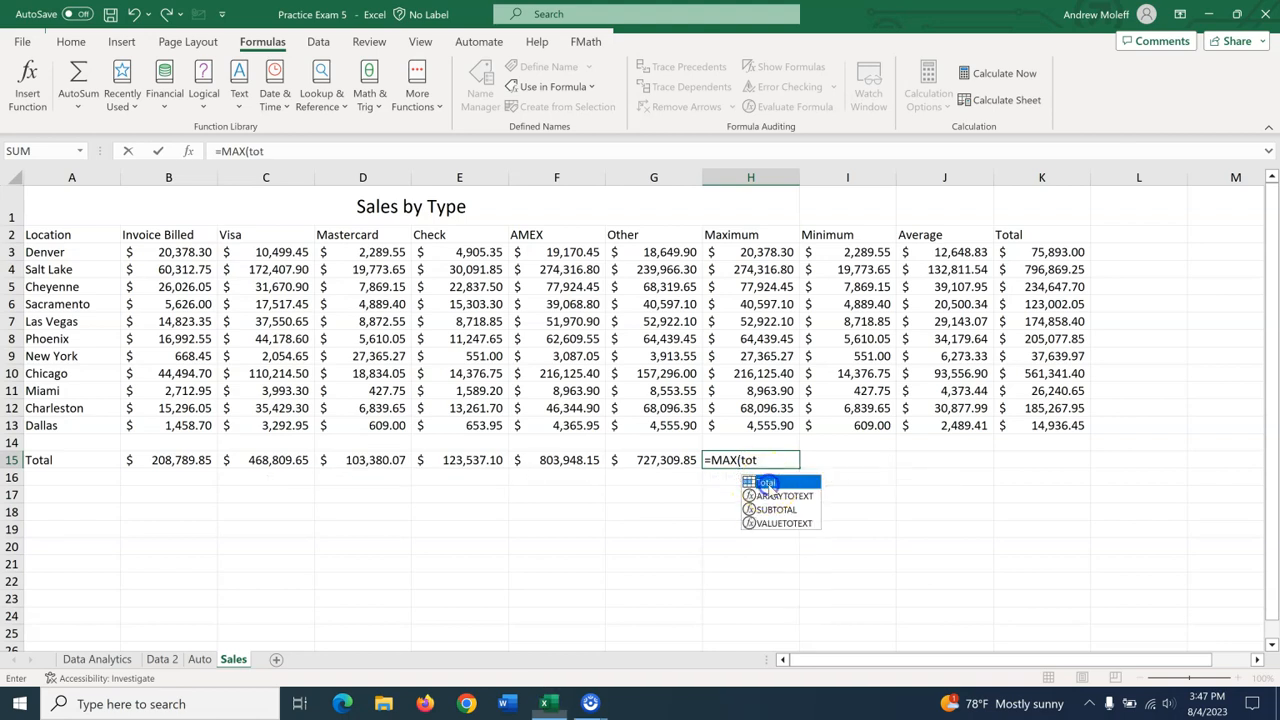
double_click(766, 483)
key("Return")
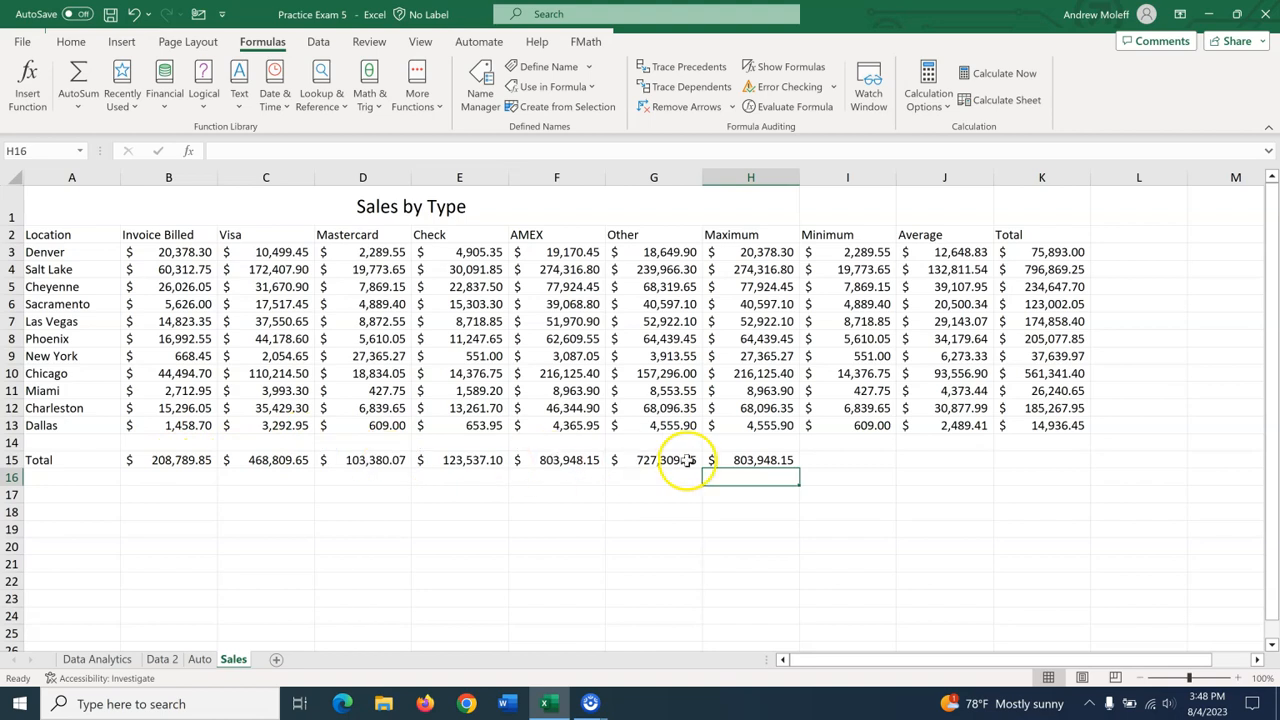
left_click(786, 461)
Step: Enter a MIN formula in I15 that uses the named range Total
left_click(857, 459)
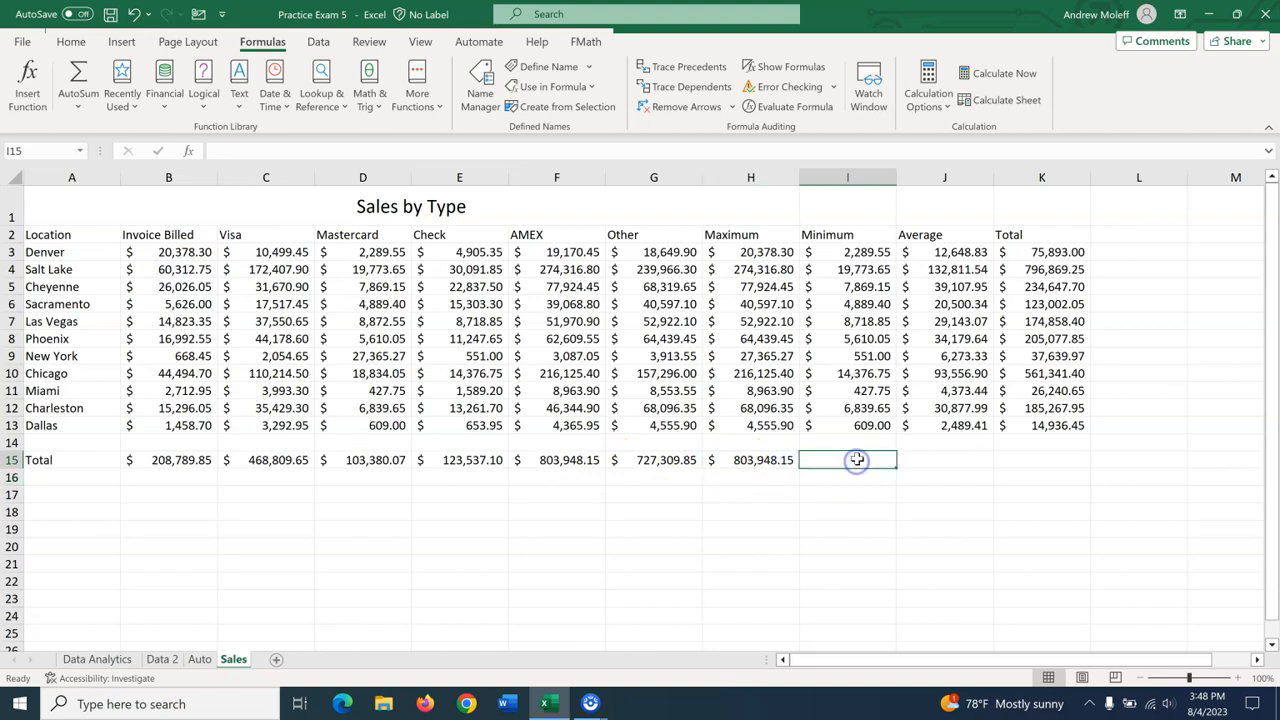
type("=min")
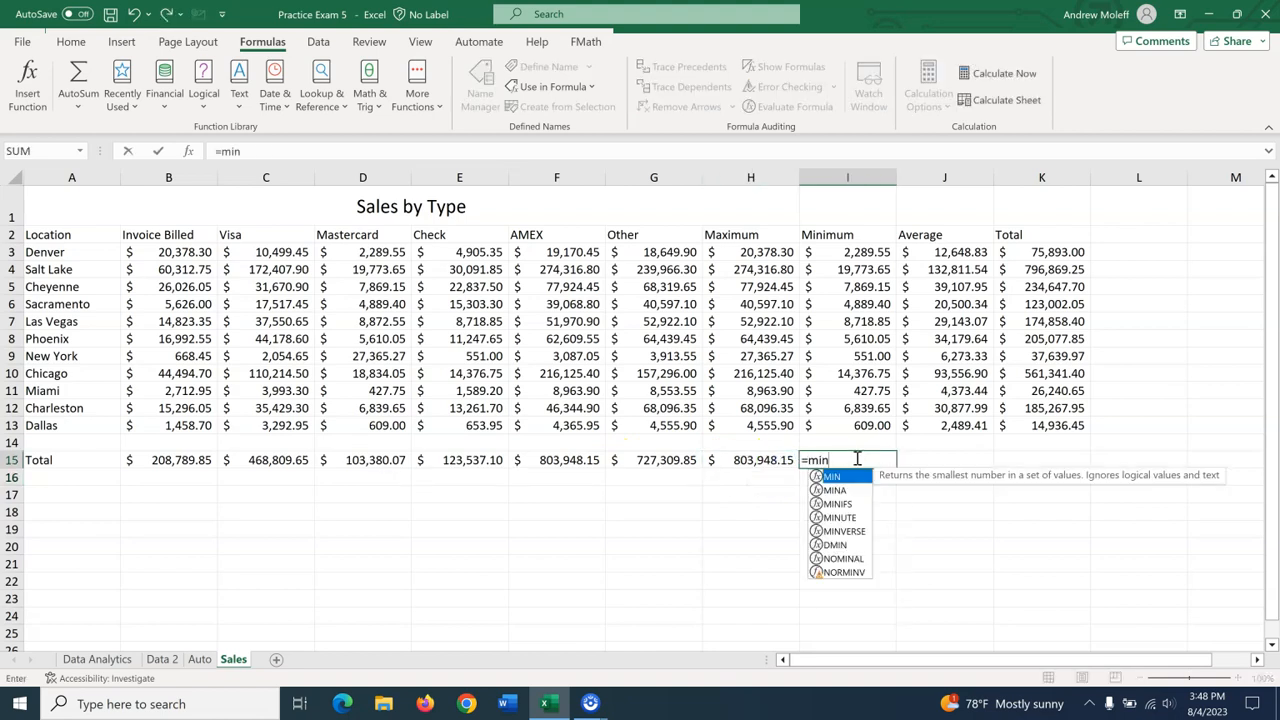
left_click(833, 477)
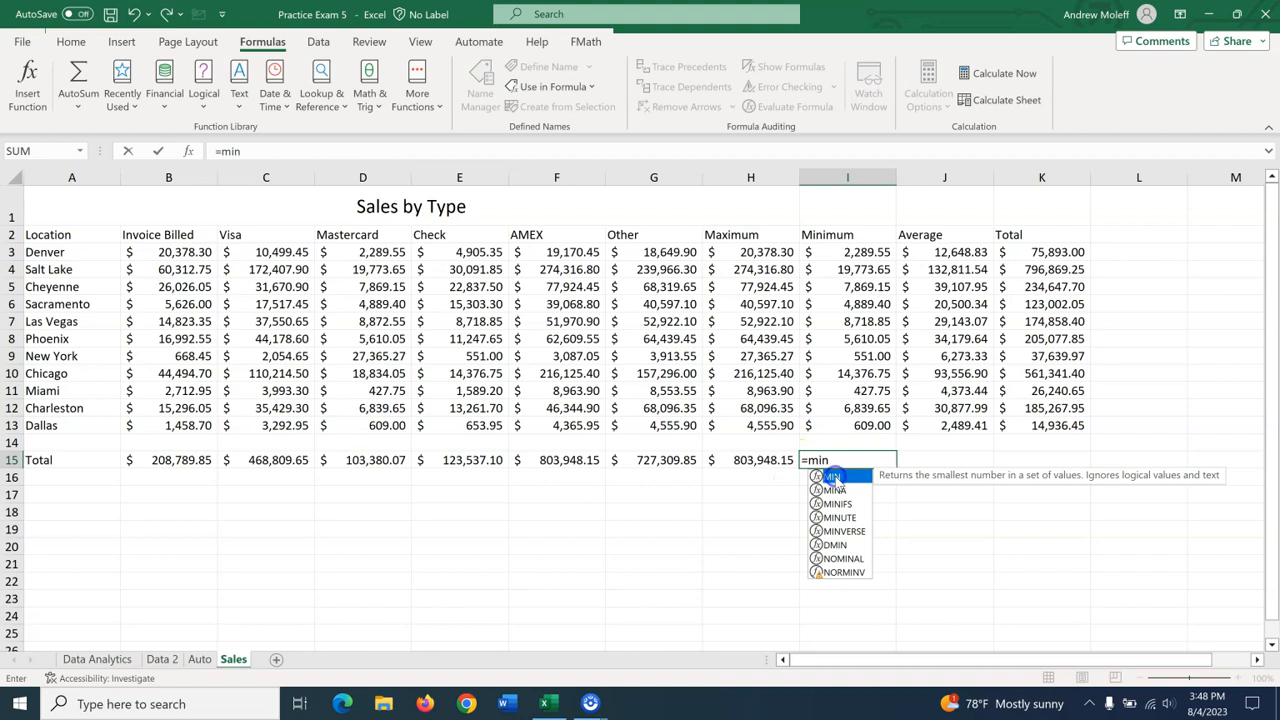
double_click(833, 477)
type("to")
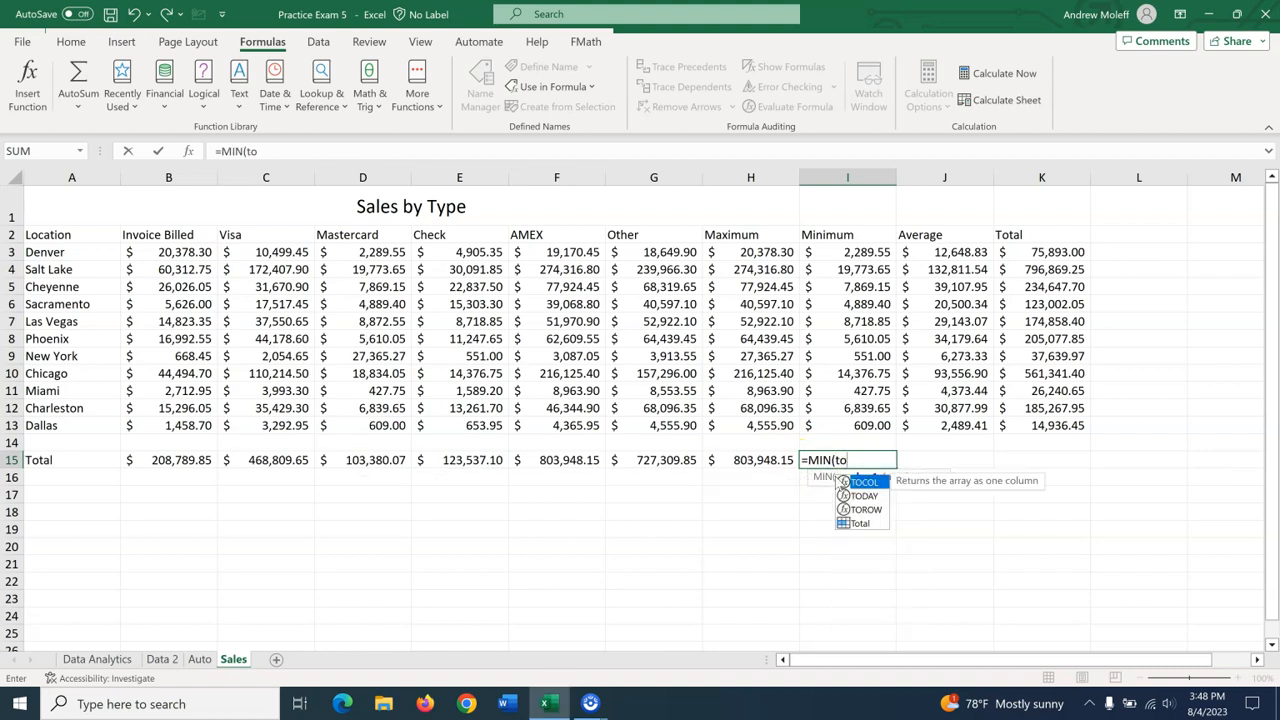
double_click(862, 522)
key("Return")
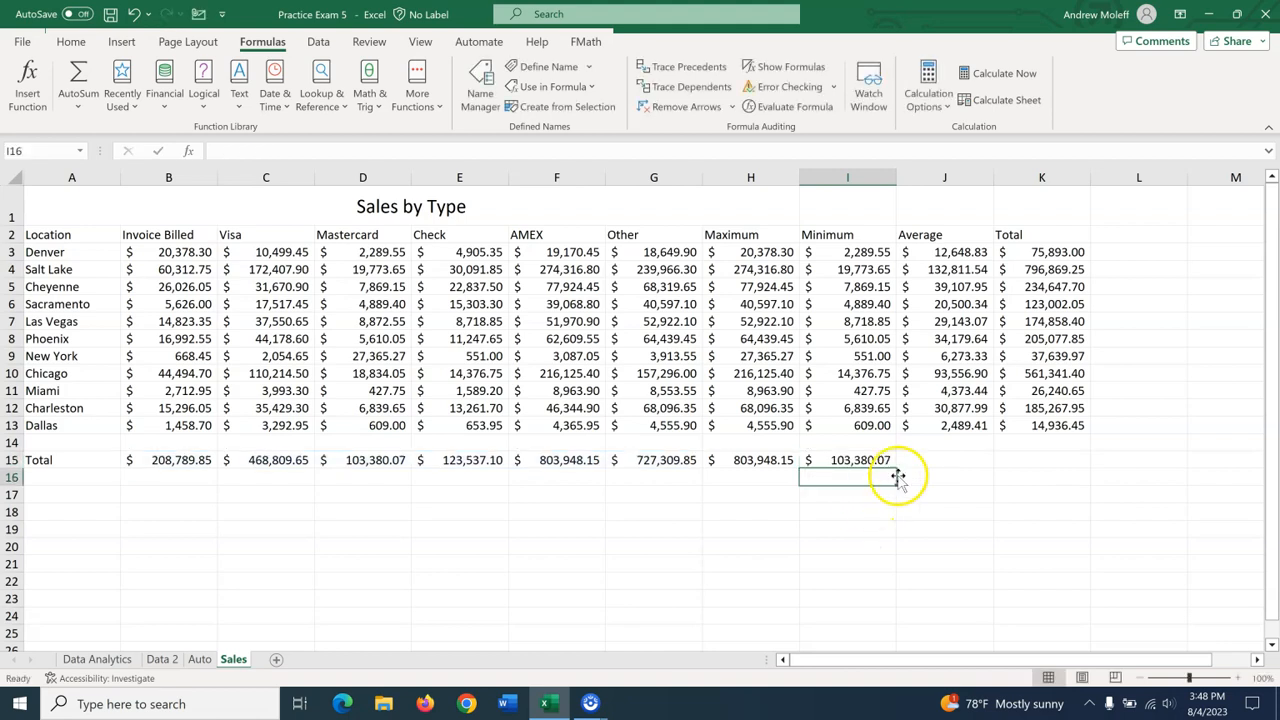
Step: Enter an AVERAGE formula in J15 that uses the named range Total
left_click(934, 461)
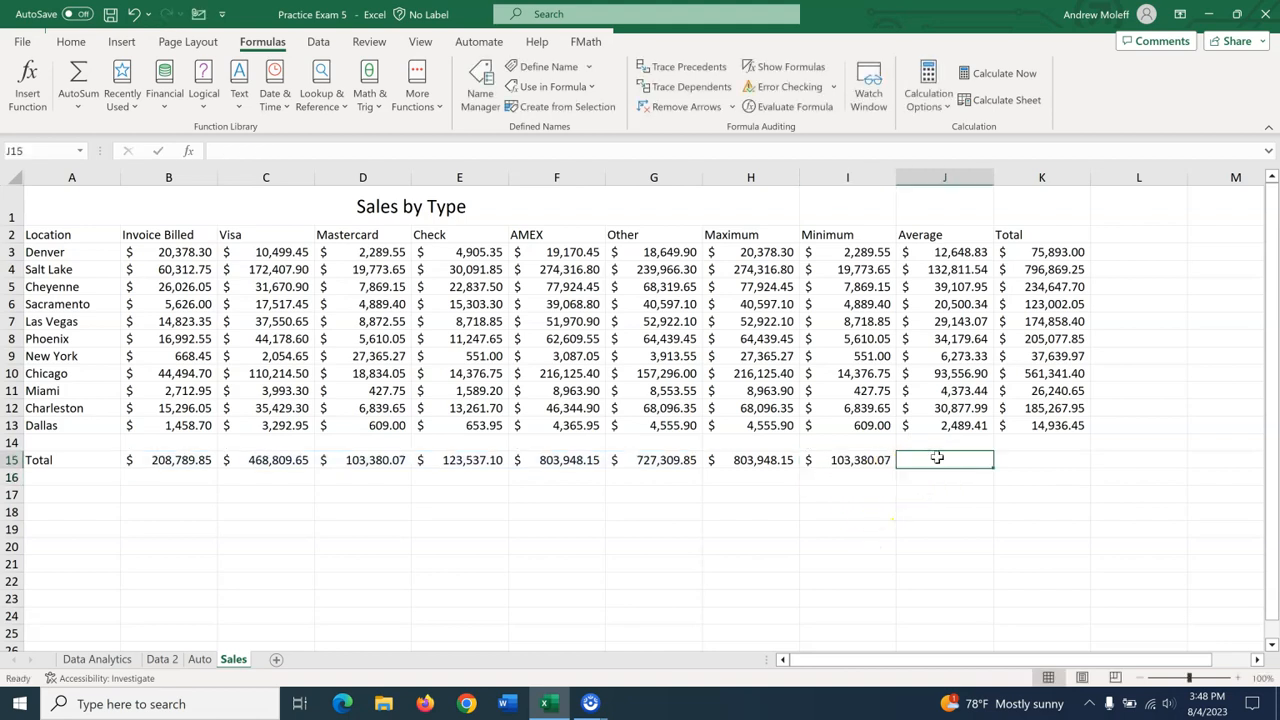
type("=ave")
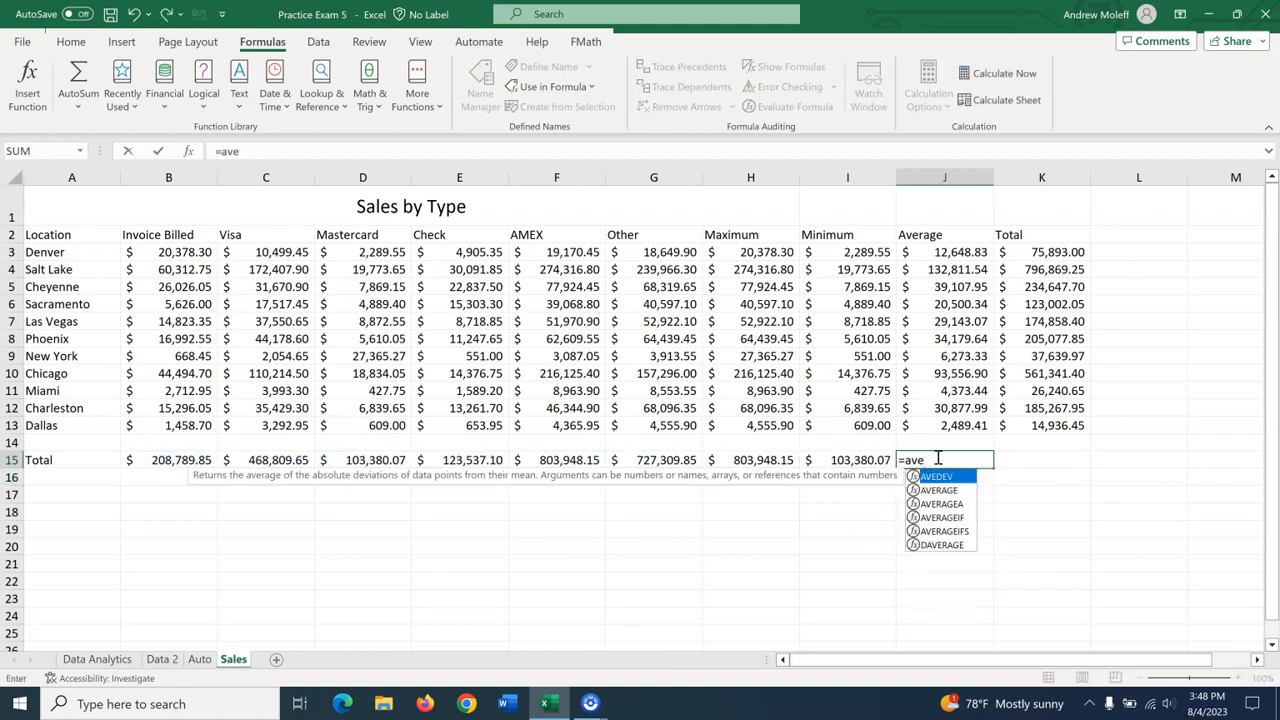
left_click(945, 490)
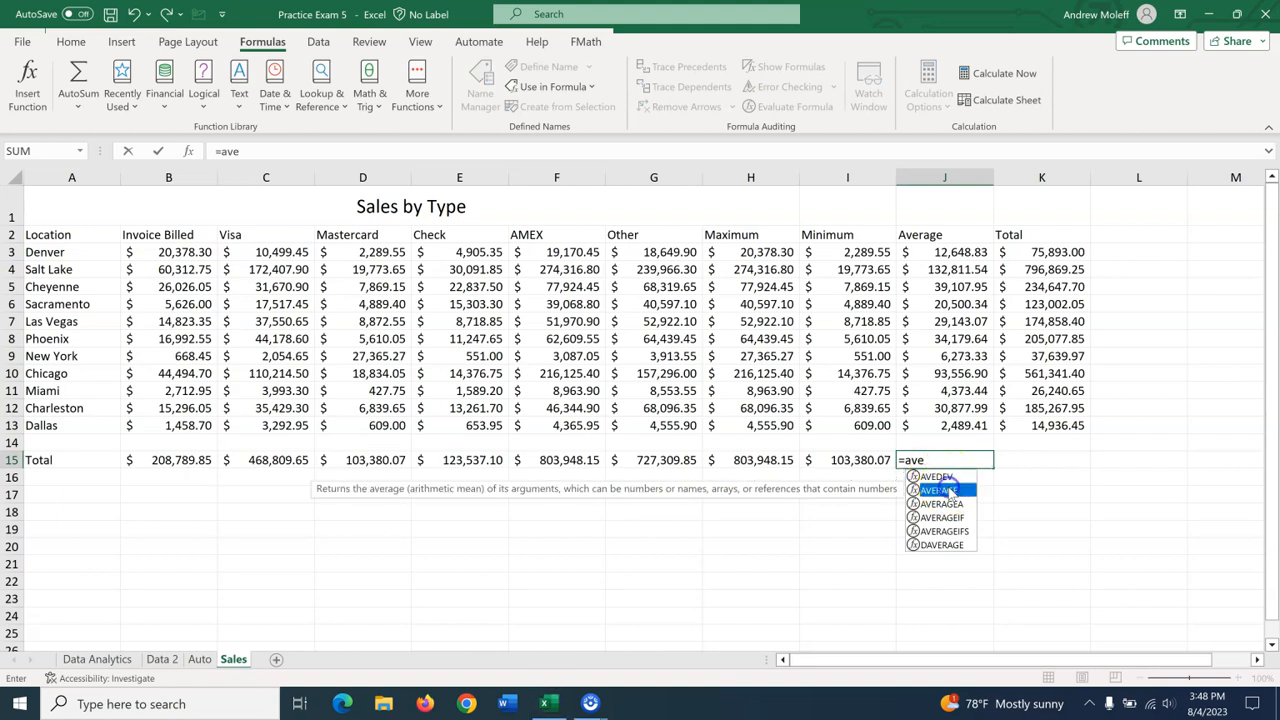
double_click(945, 490)
type("to")
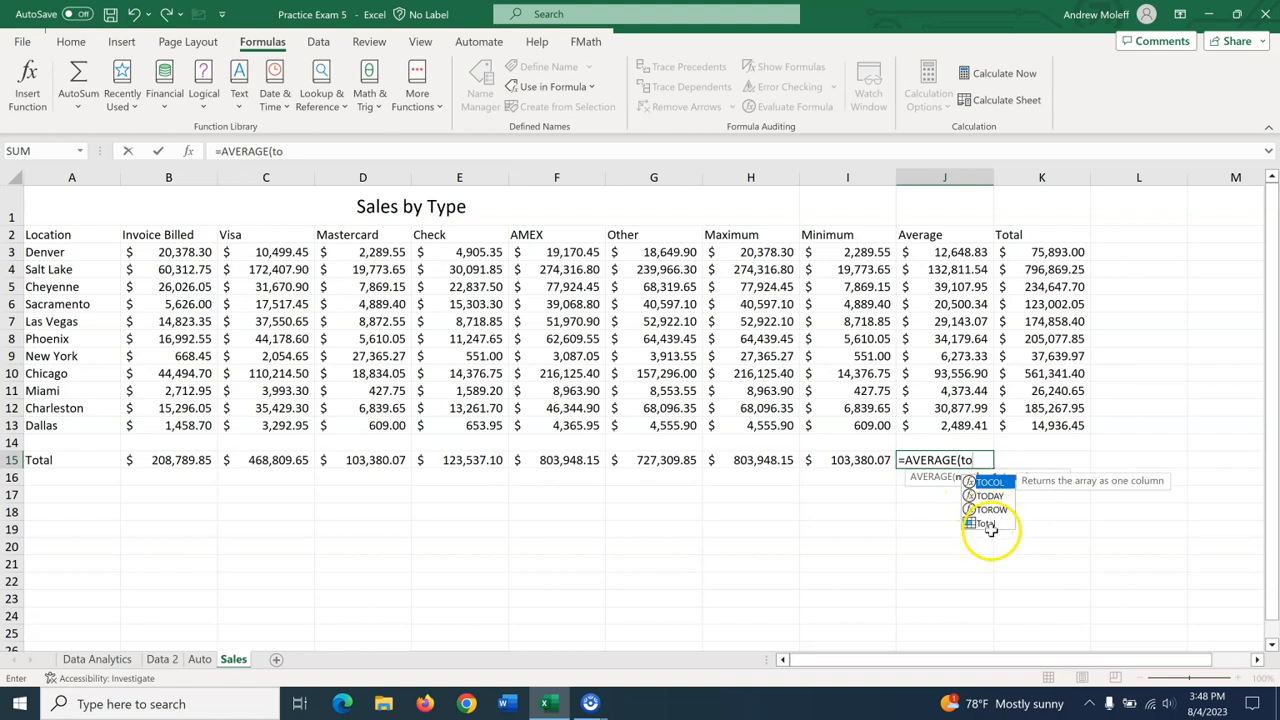
double_click(985, 523)
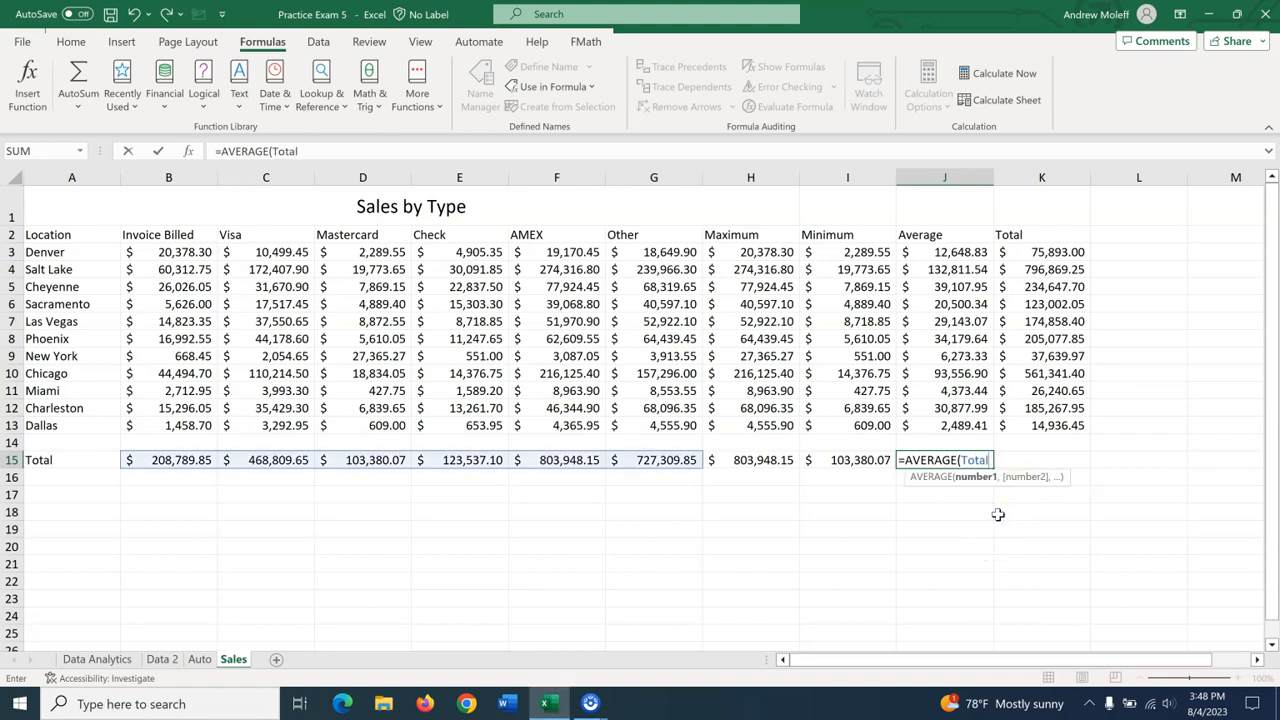
type(")")
key("Return")
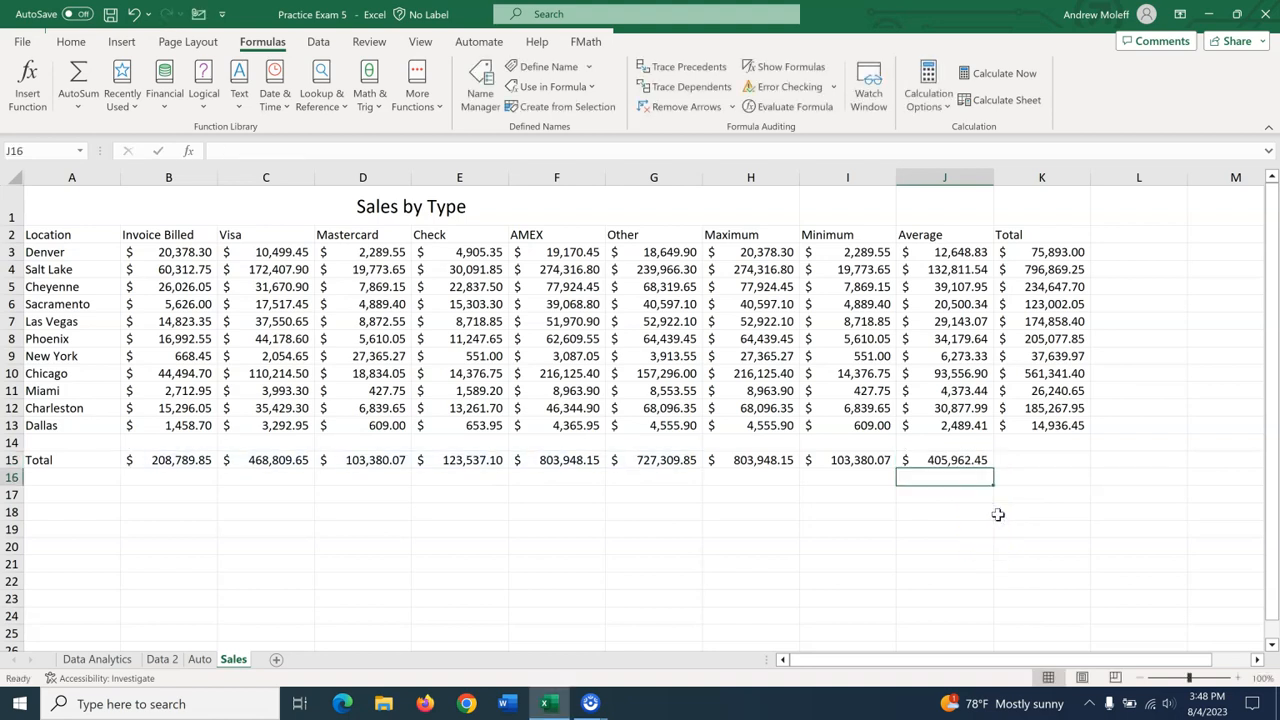
Step: Enter a SUM formula in K15 that uses the named range Total
left_click(1025, 460)
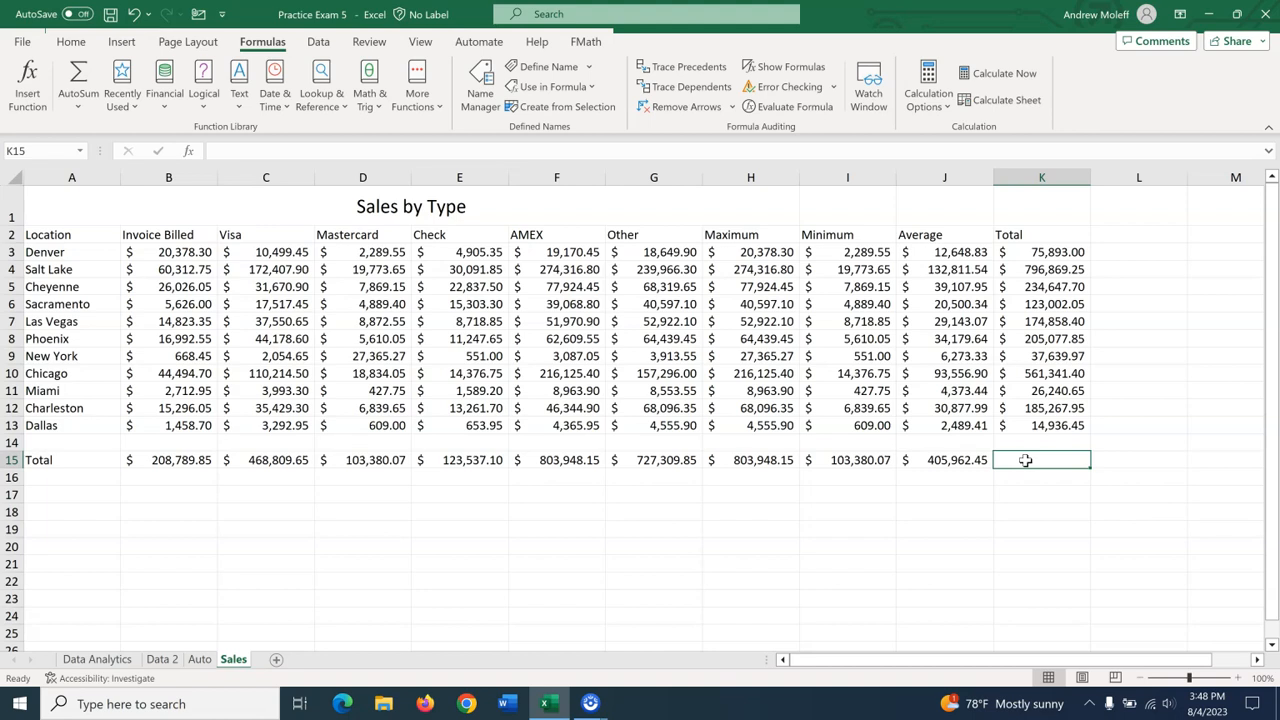
type("=")
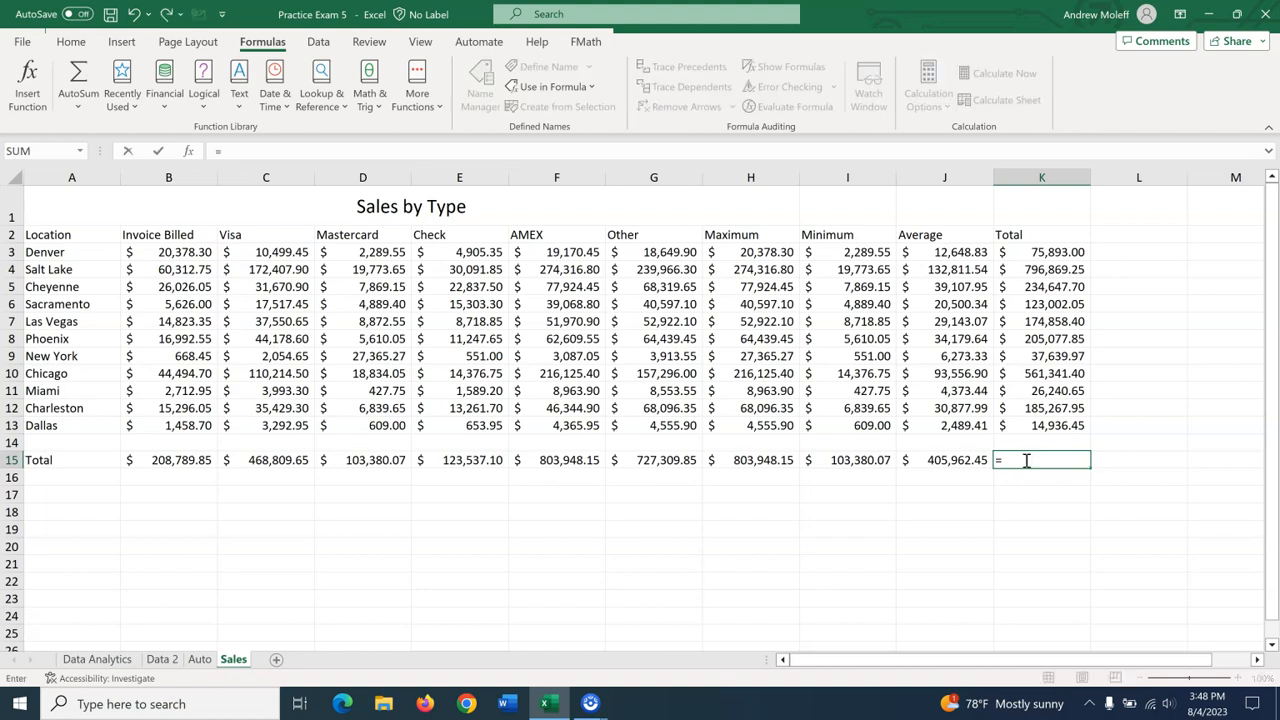
type("sum")
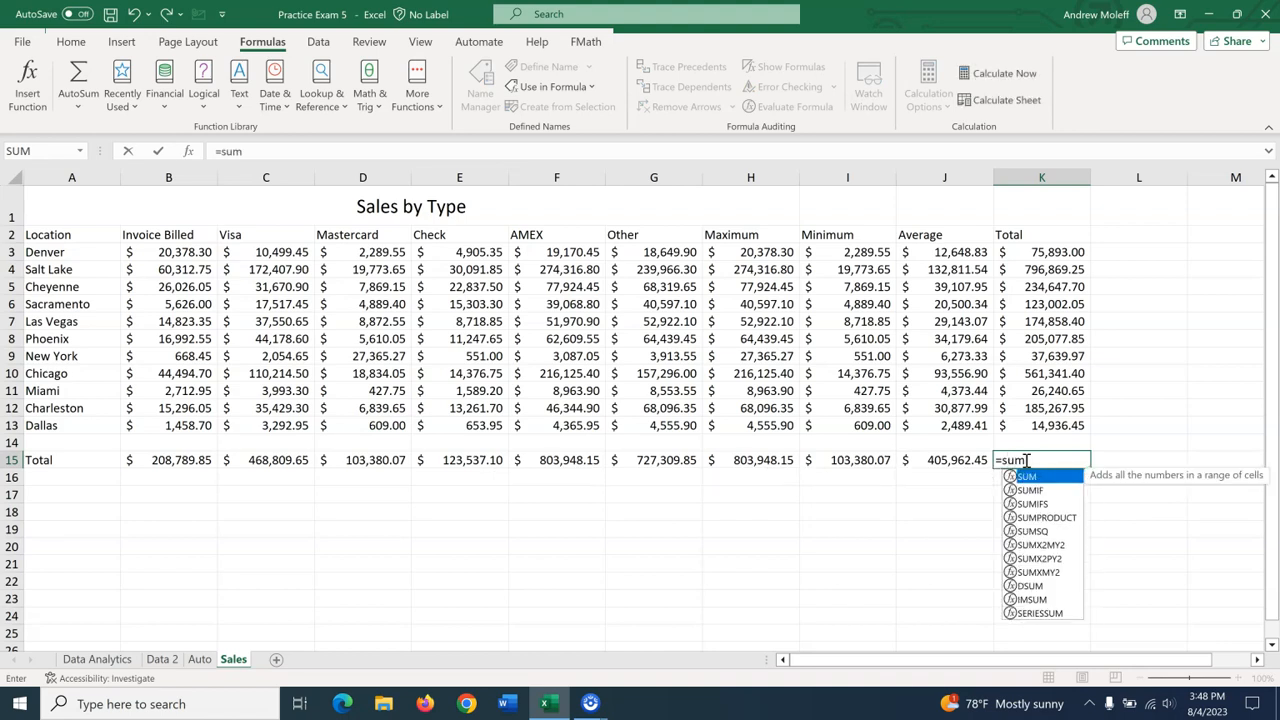
double_click(1028, 477)
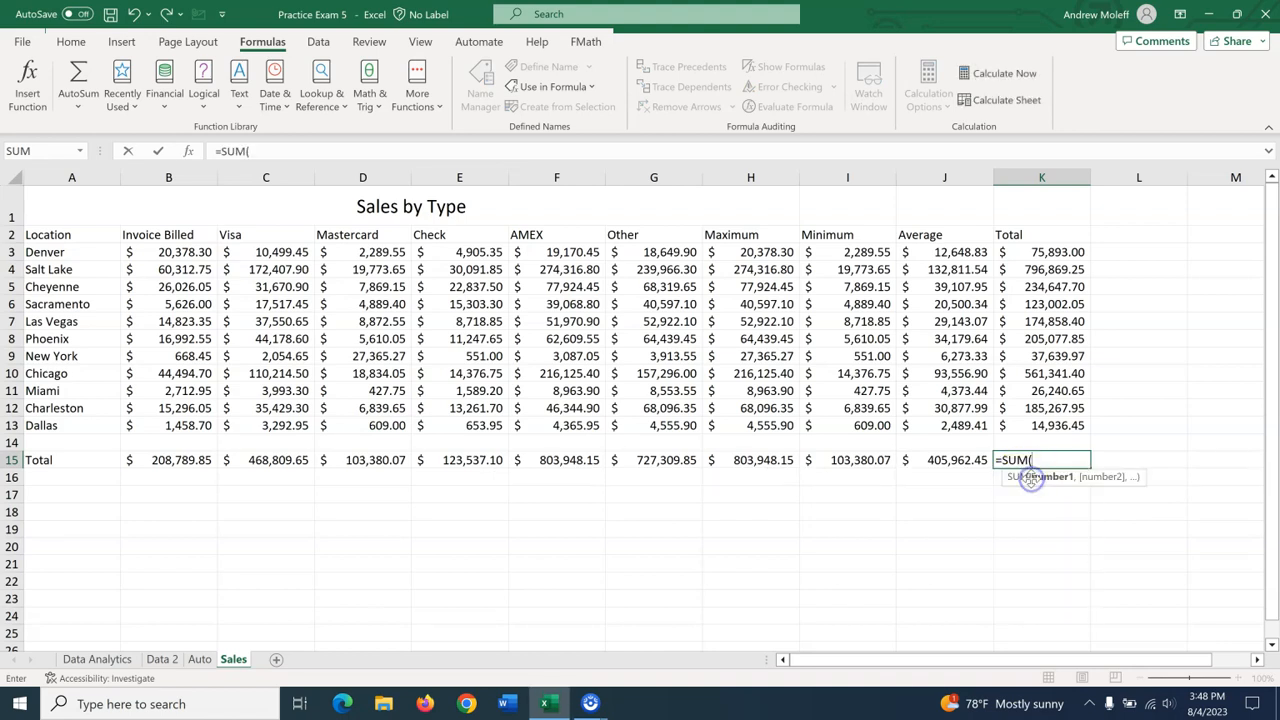
type("to")
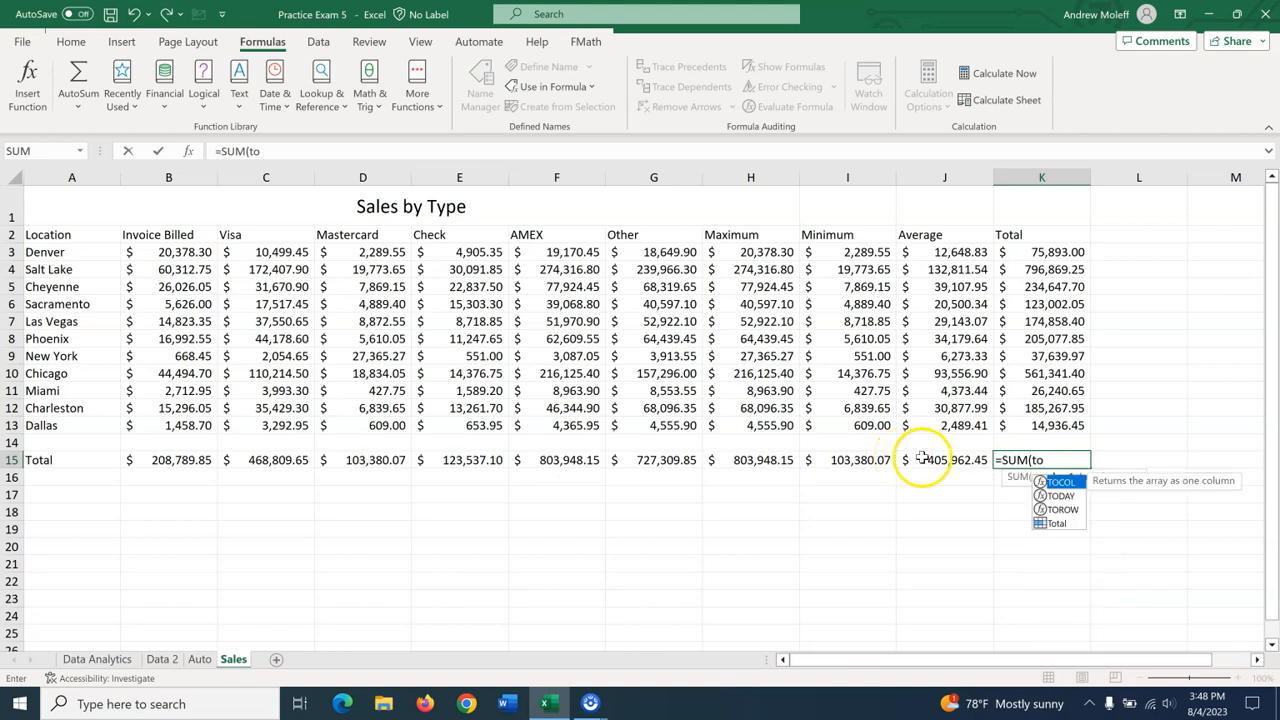
double_click(1055, 523)
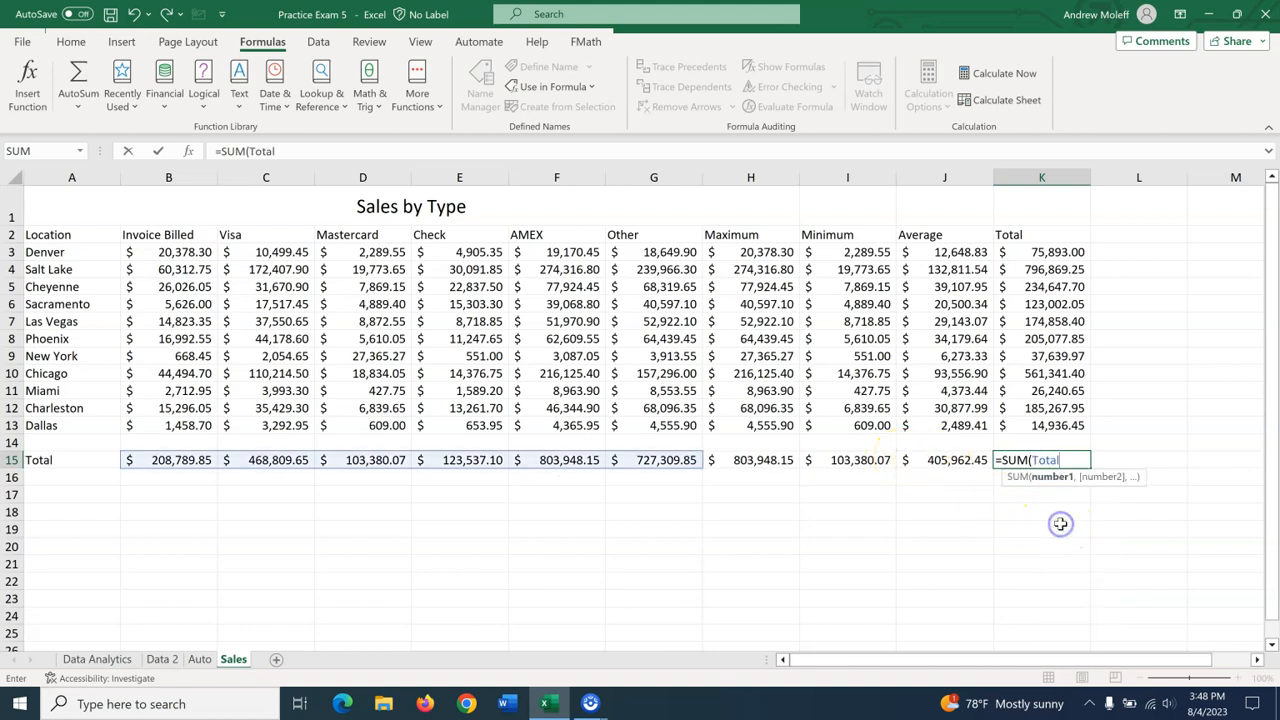
key("Return")
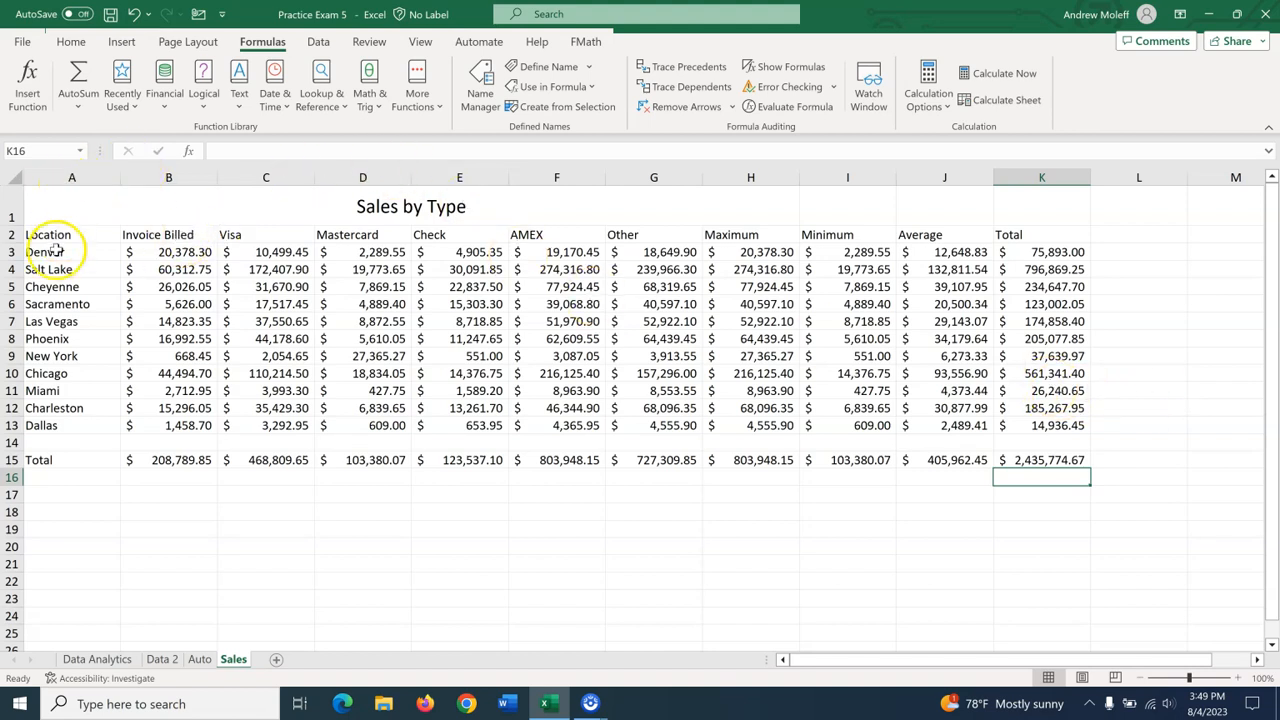
Step: Define the name Sales_Totals for the whole sales table in range A2:K15
left_click_drag(52, 234, 1071, 453)
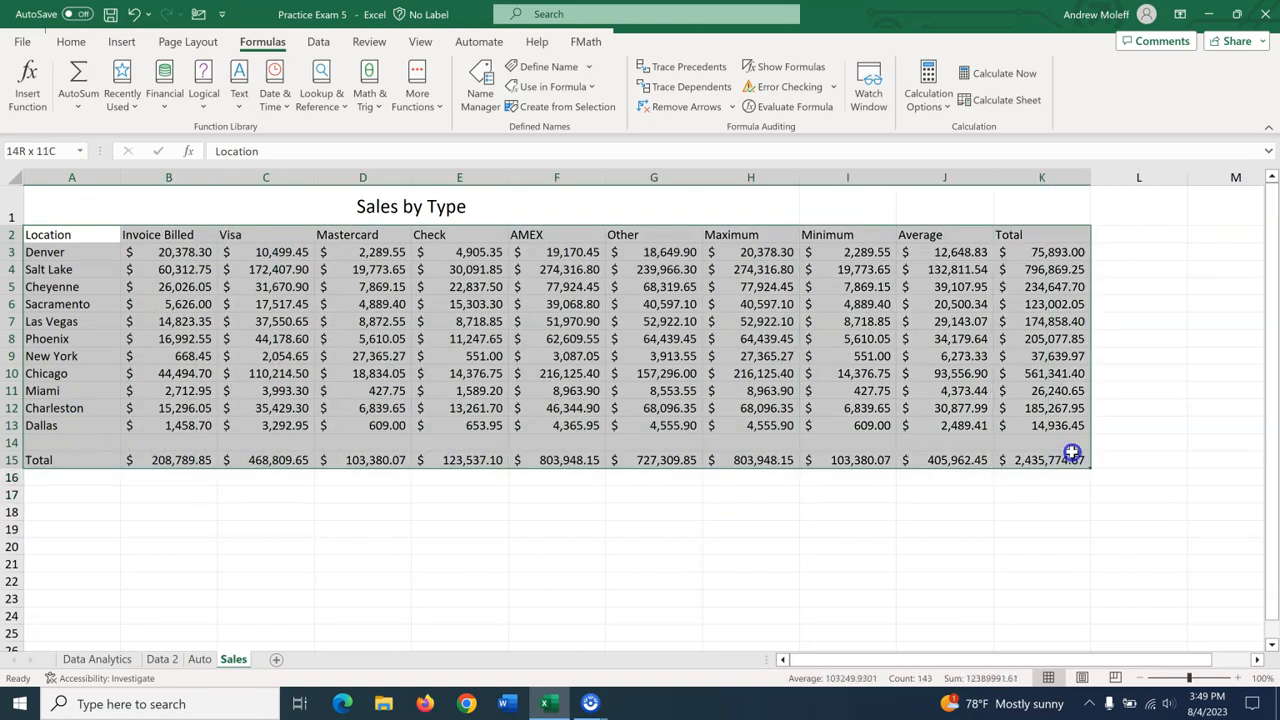
left_click_drag(1071, 453, 1071, 453)
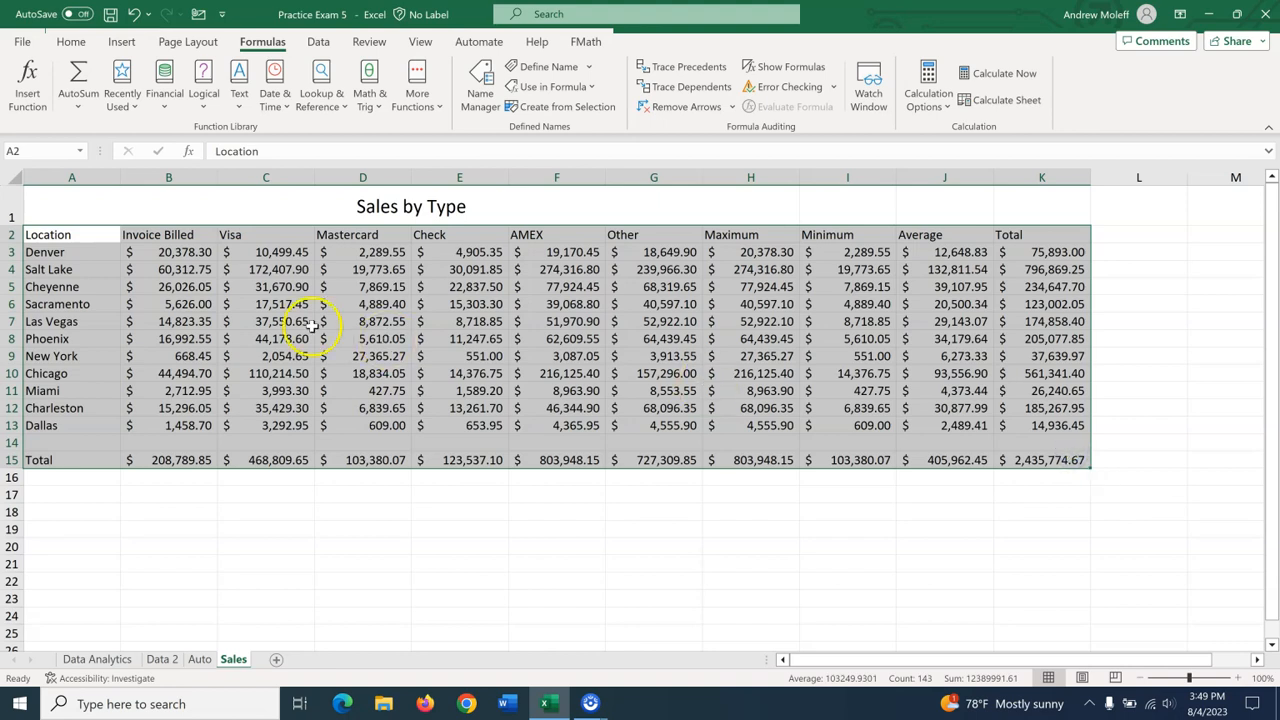
left_click(74, 145)
type("Sales_Totals")
key("Return")
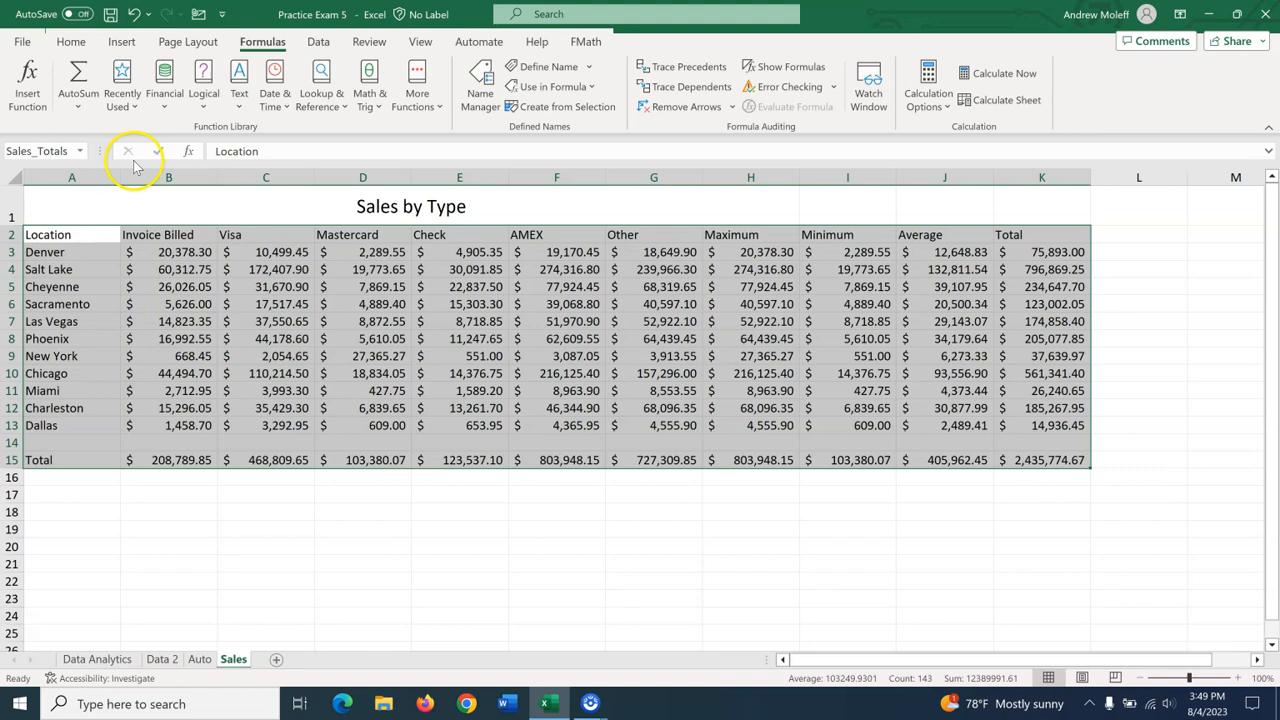
left_click(365, 541)
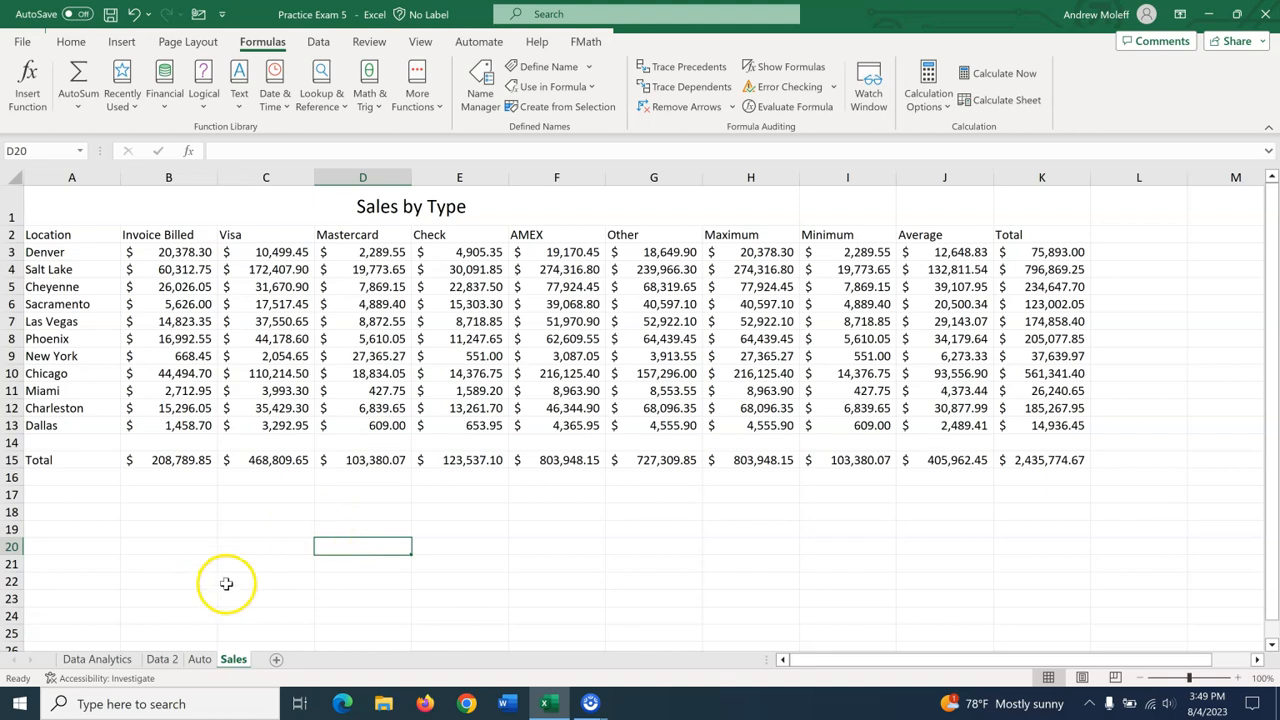
Step: Create a copy of the Sales sheet at the end of the workbook
right_click(236, 668)
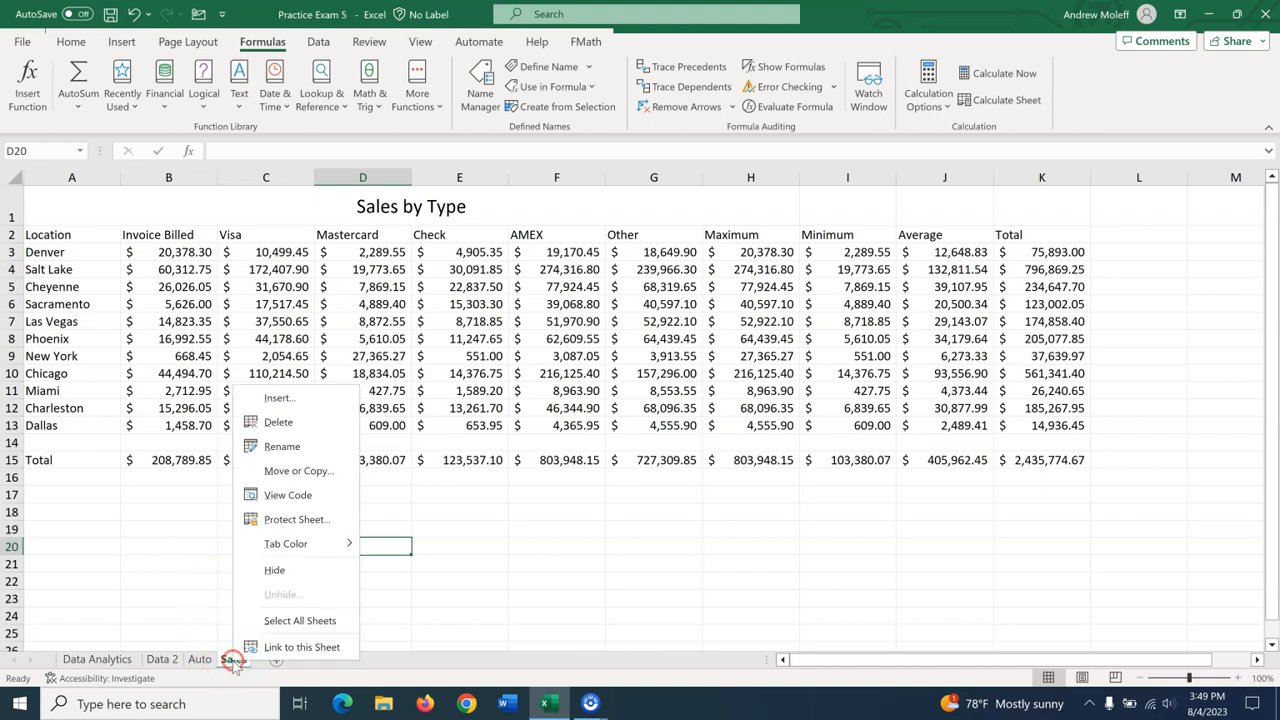
left_click(305, 476)
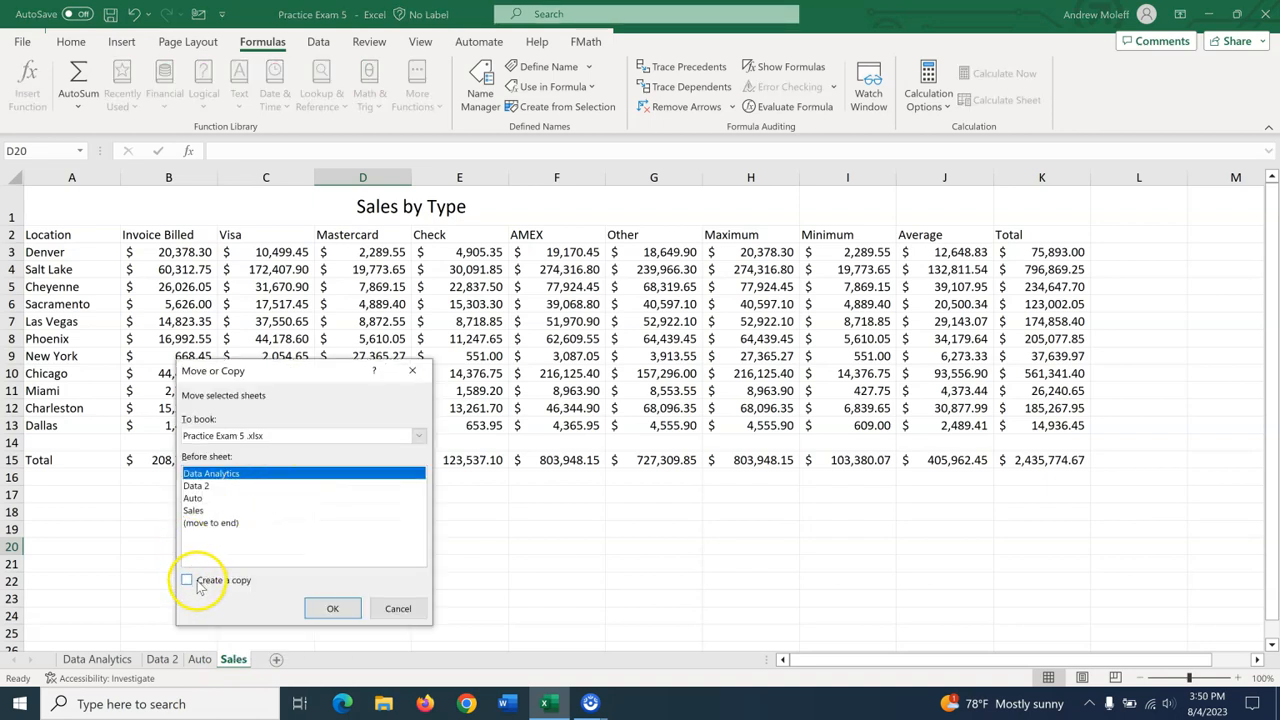
left_click(186, 580)
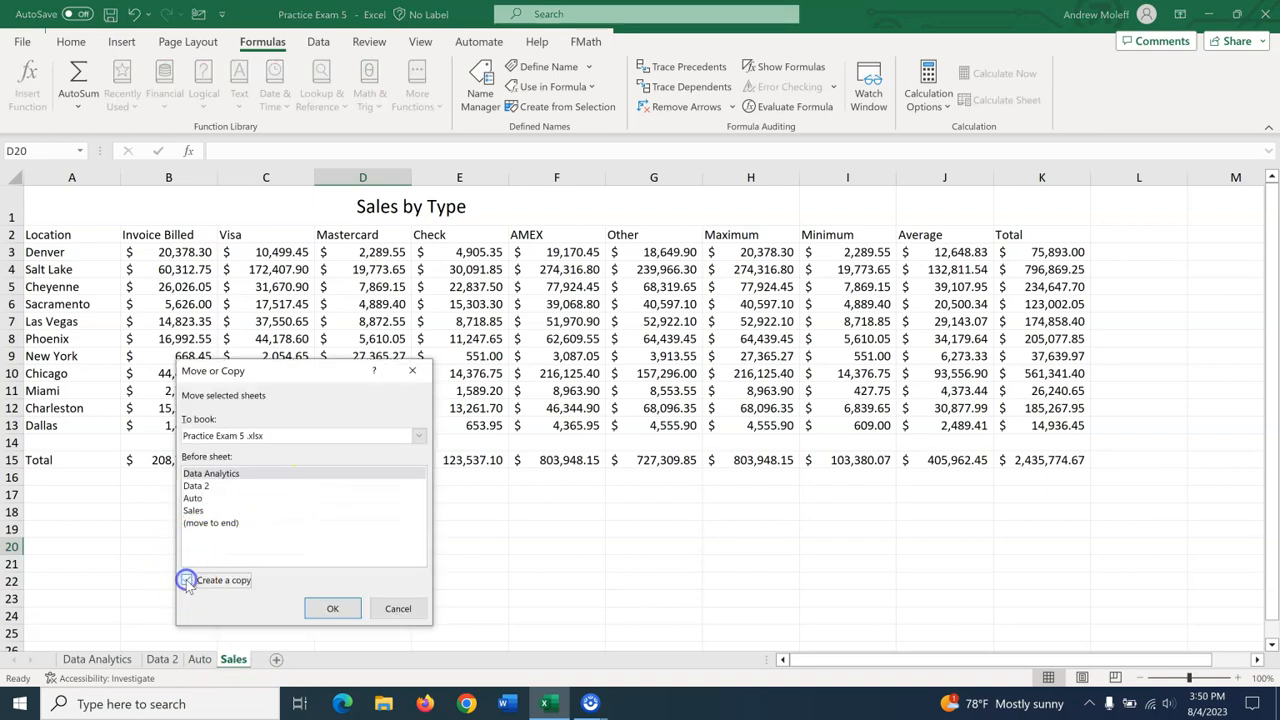
left_click(210, 524)
left_click(330, 609)
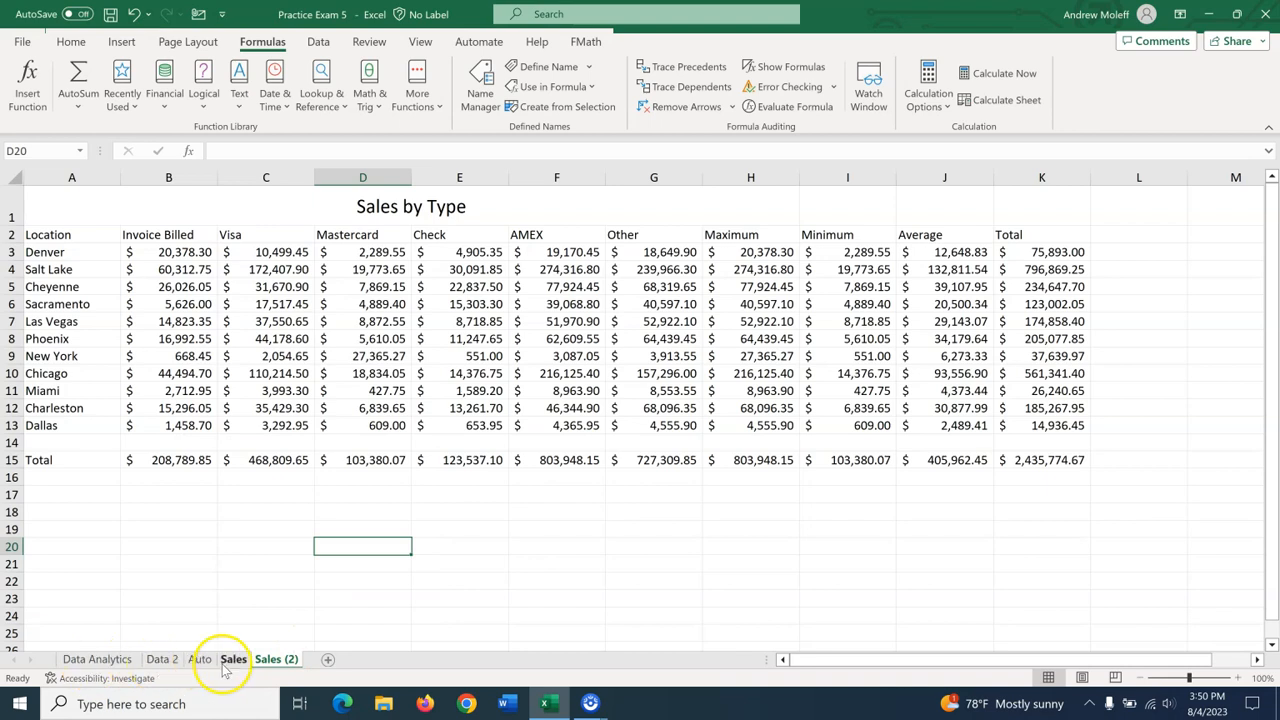
Step: Rename the copied Sales sheet as Totals
right_click(274, 662)
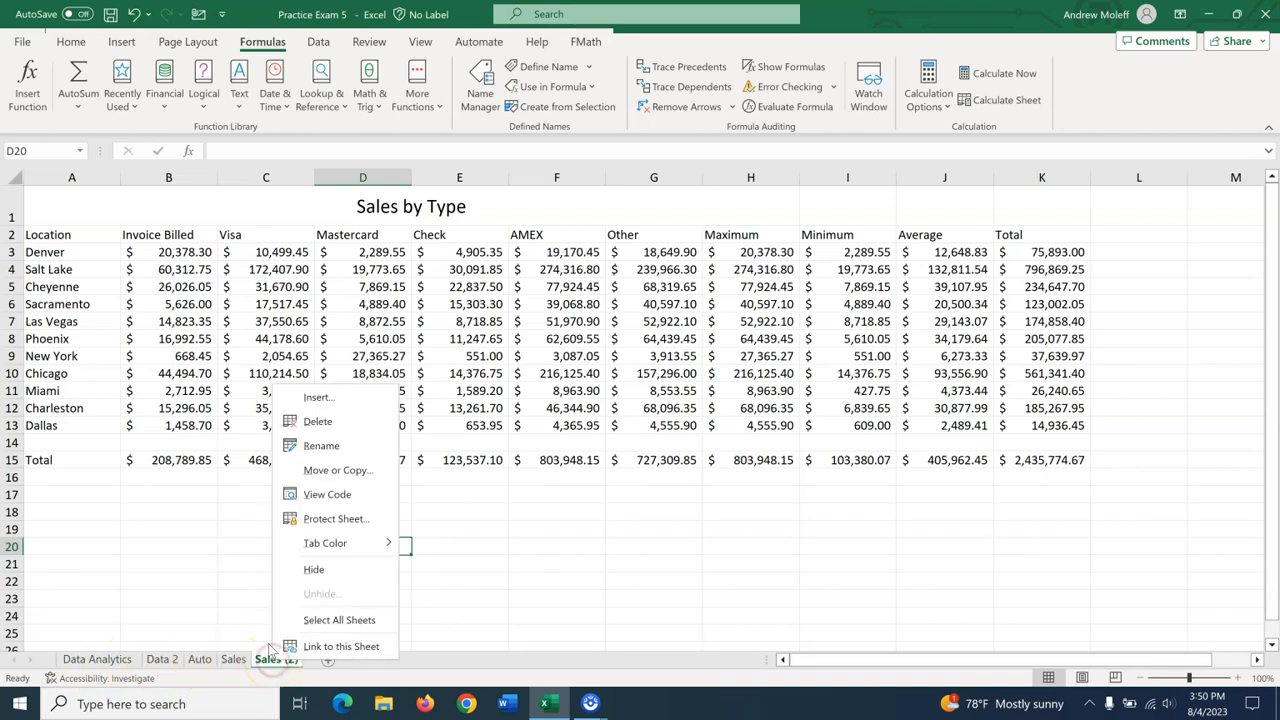
left_click(327, 447)
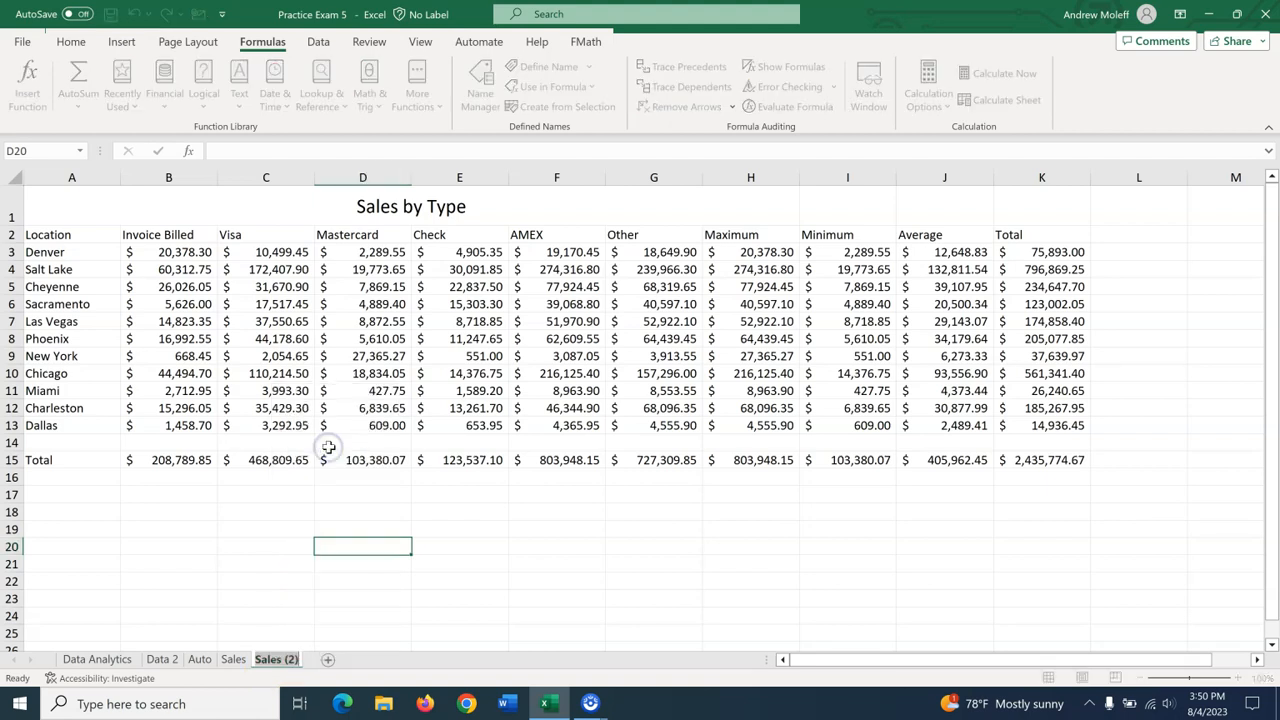
type("To")
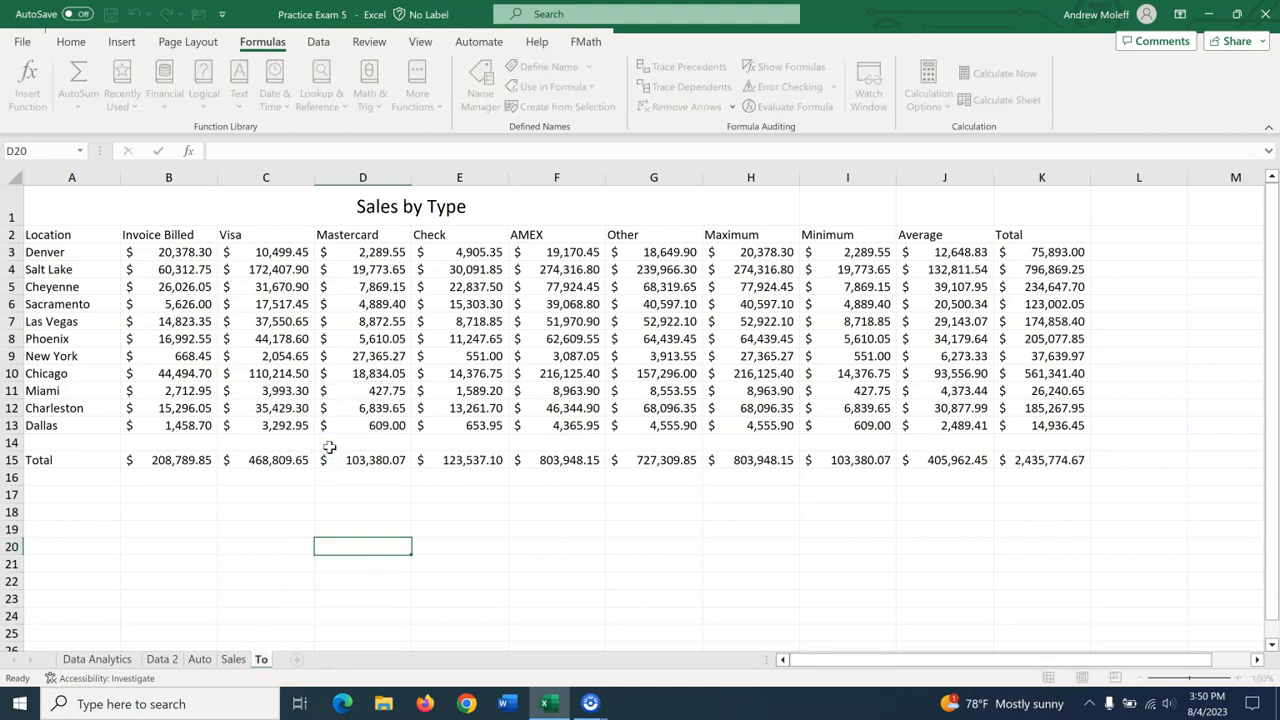
type("tals")
key("Return")
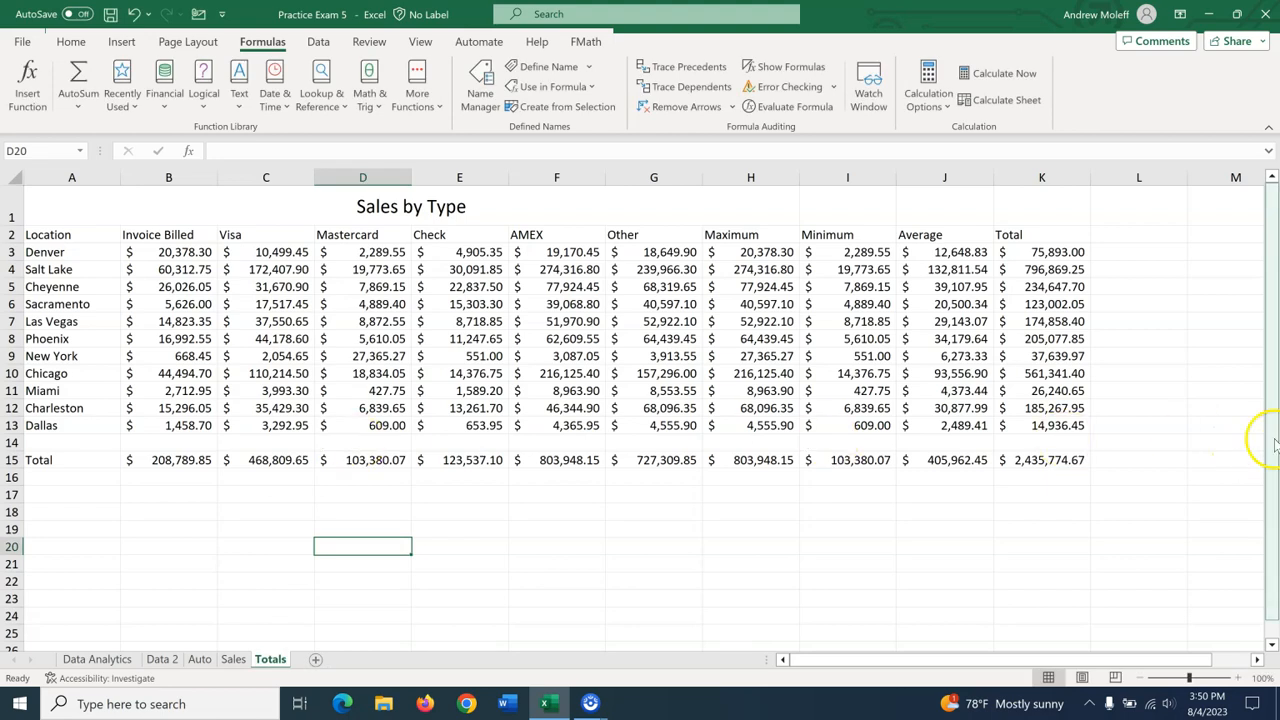
left_click(138, 562)
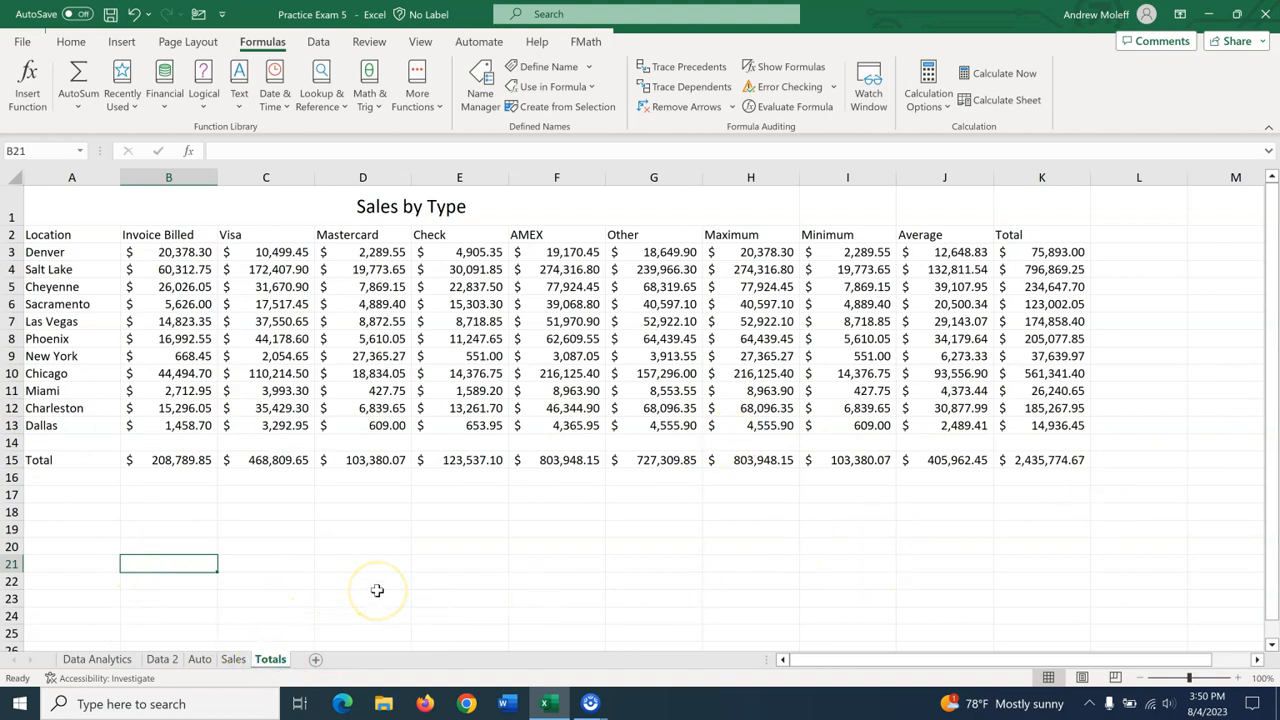
Step: Add the column heading Sparkline in cell L2 of the Totals sheet
left_click(1150, 235)
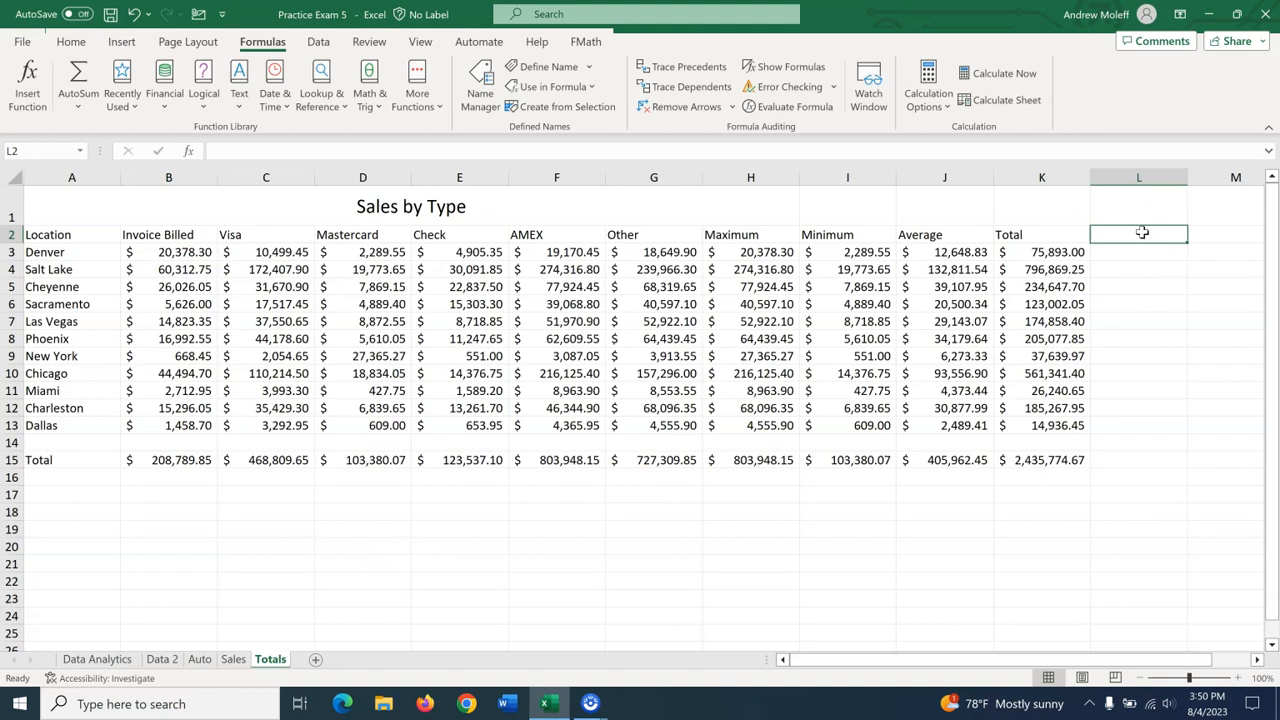
type("Sparkline")
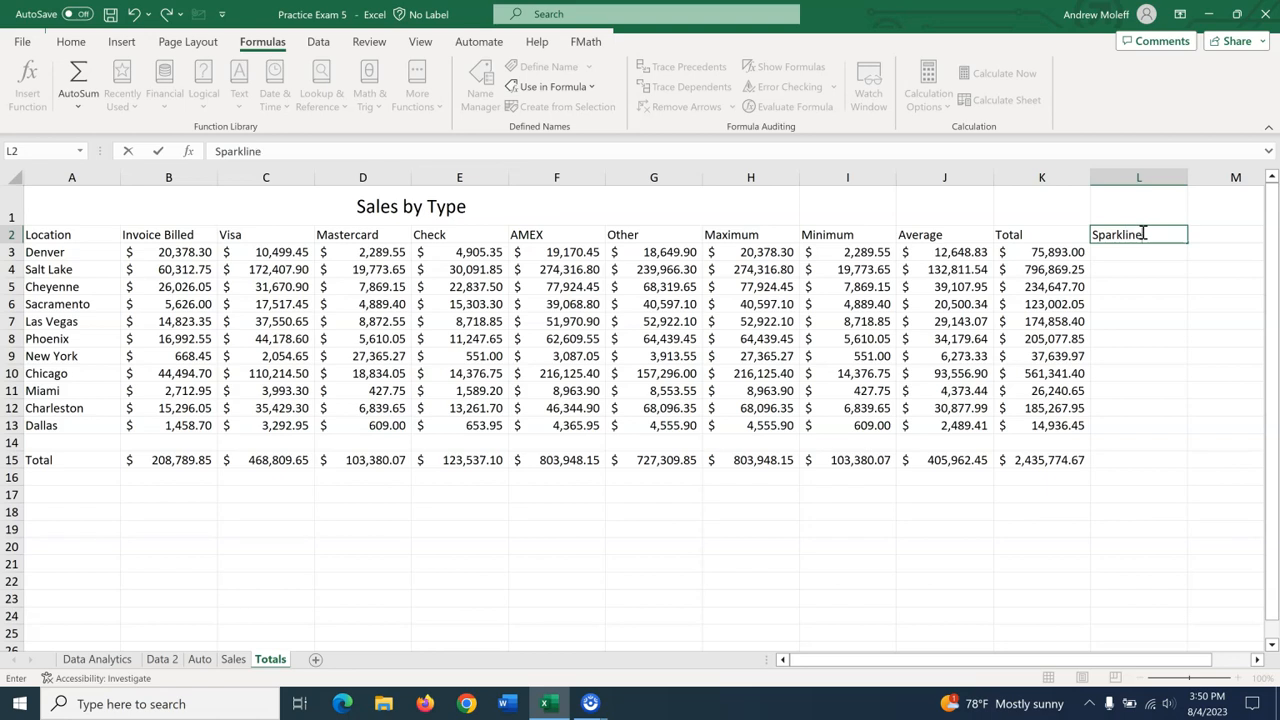
key("Return")
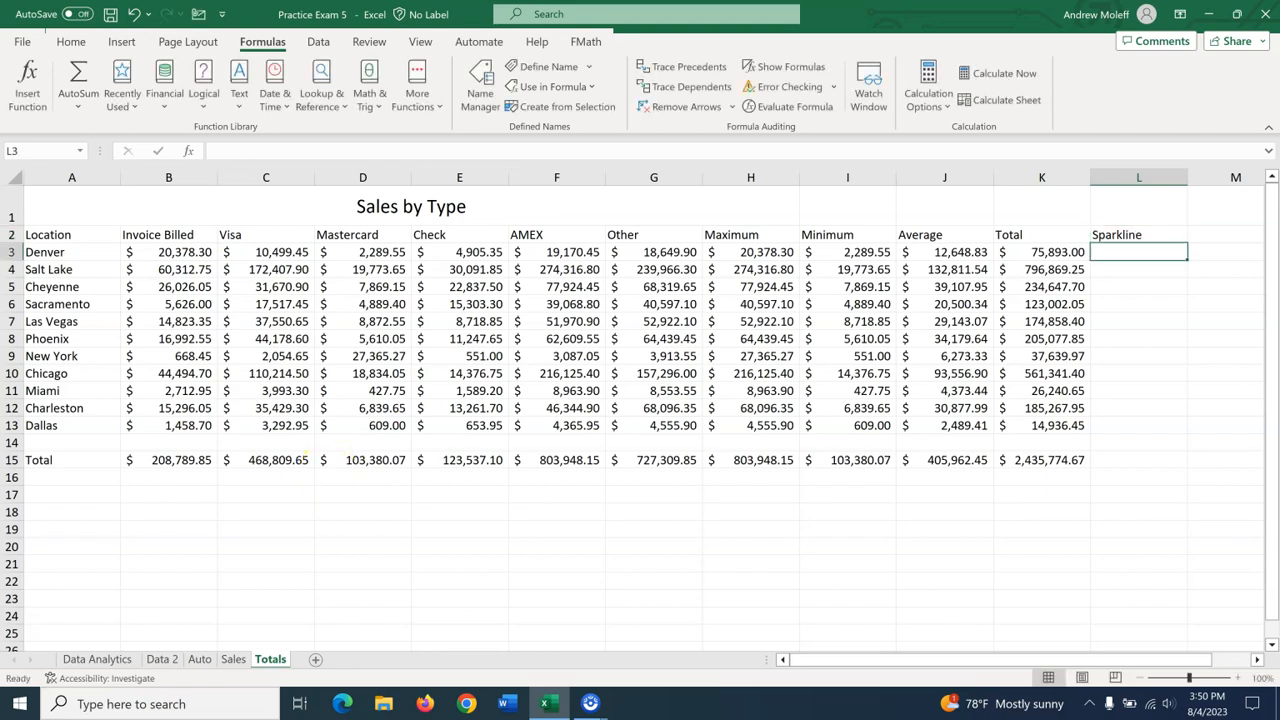
left_click(236, 661)
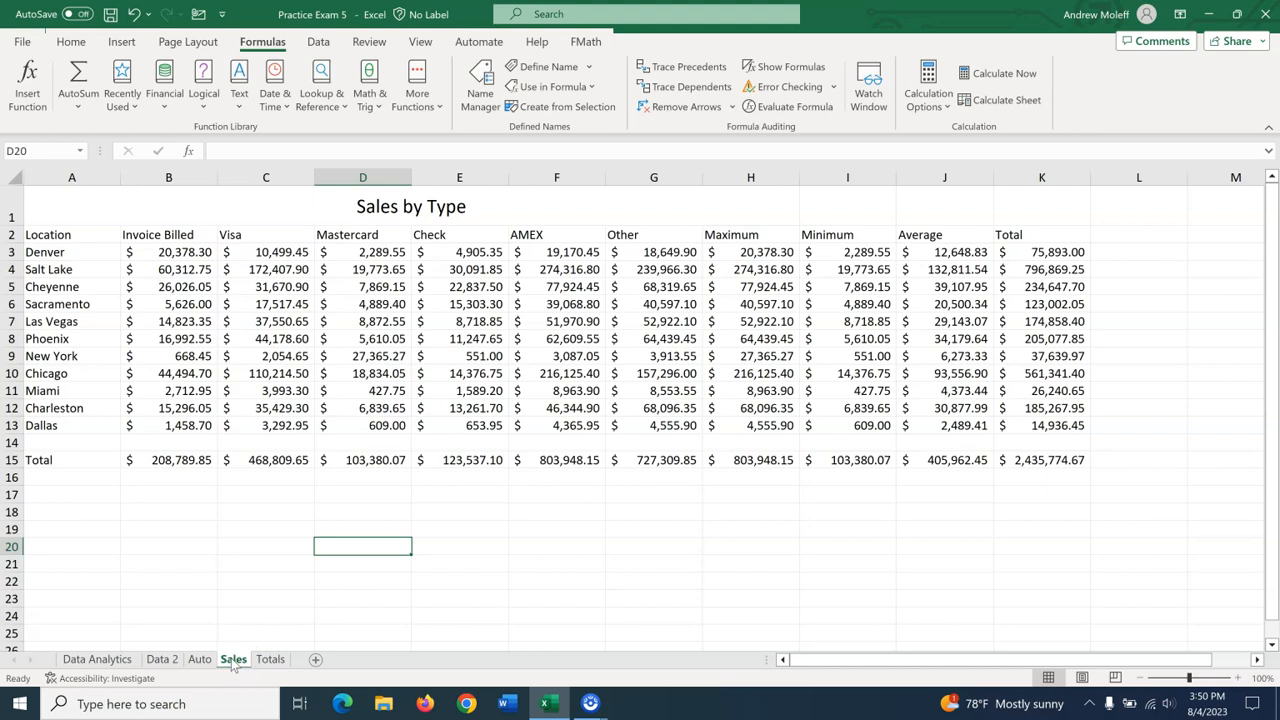
left_click(77, 207)
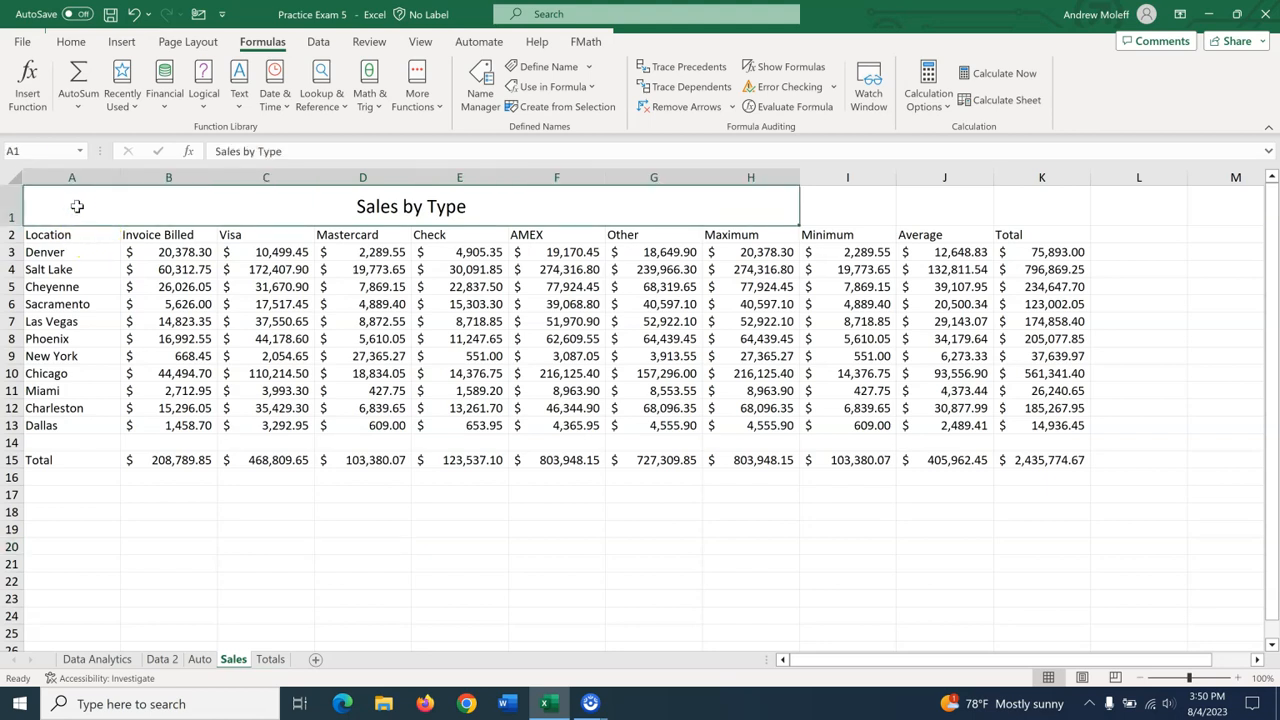
left_click(121, 41)
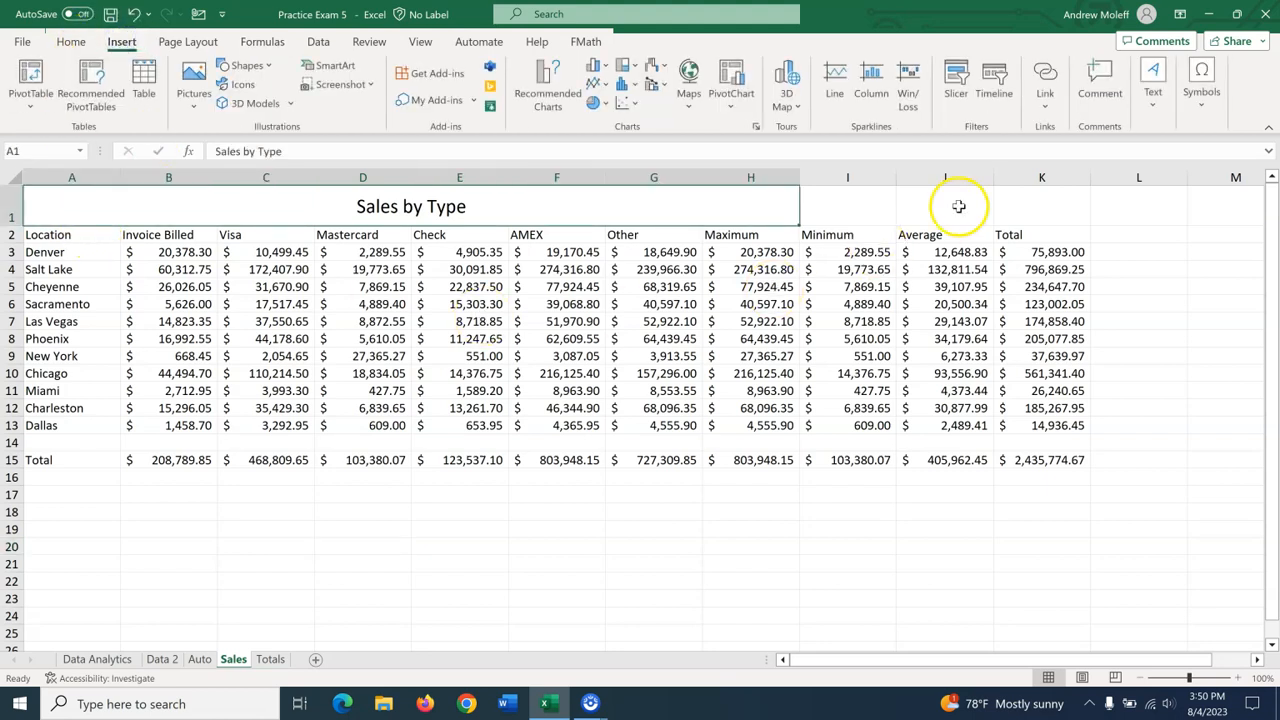
left_click(1045, 72)
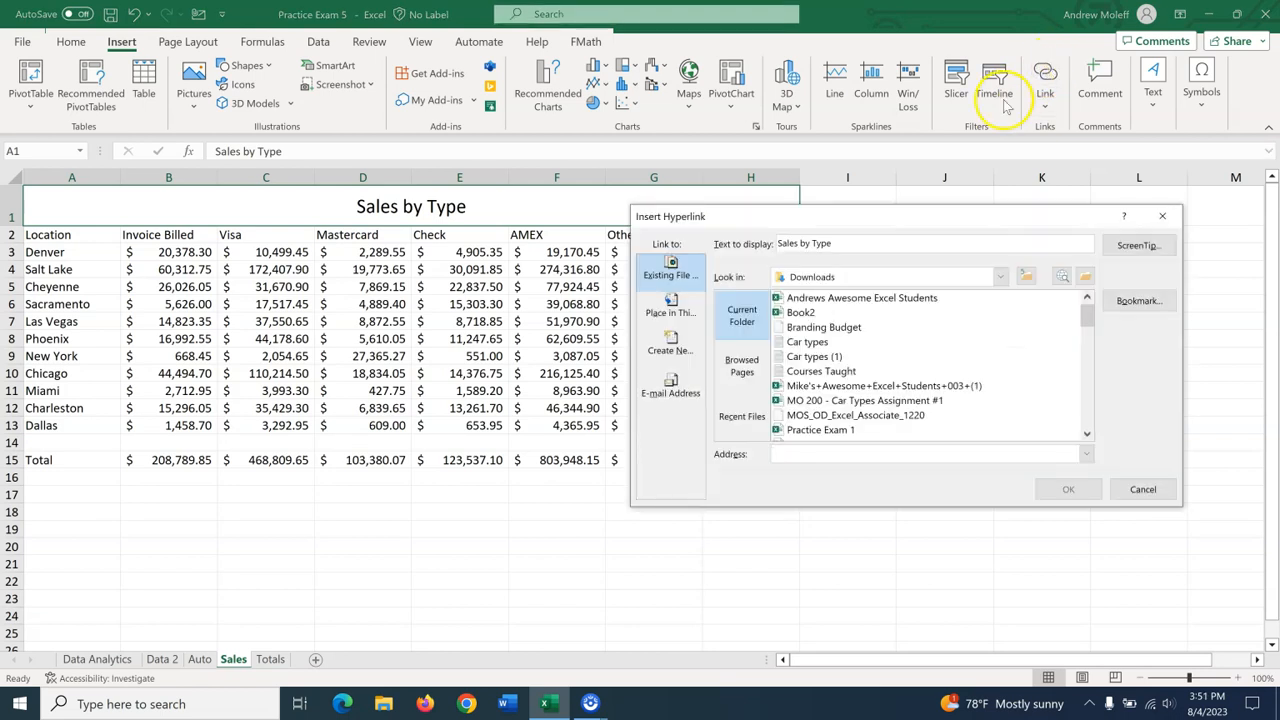
left_click(671, 300)
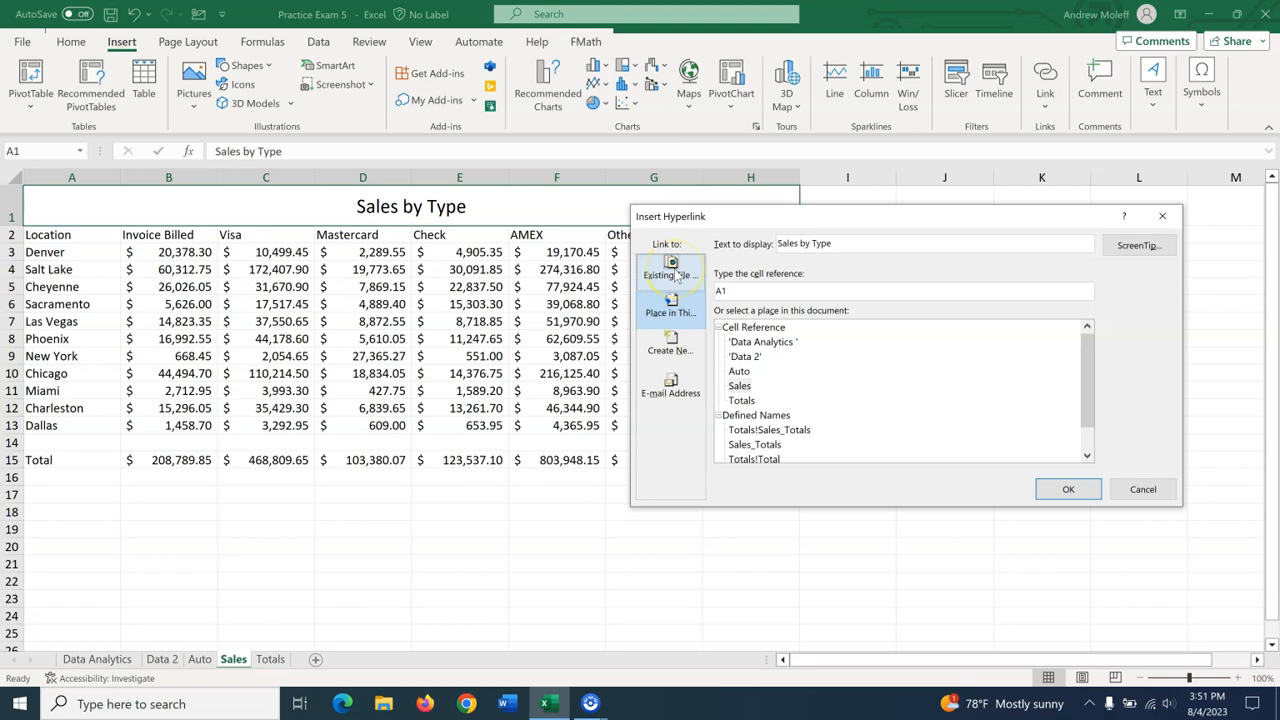
left_click(675, 276)
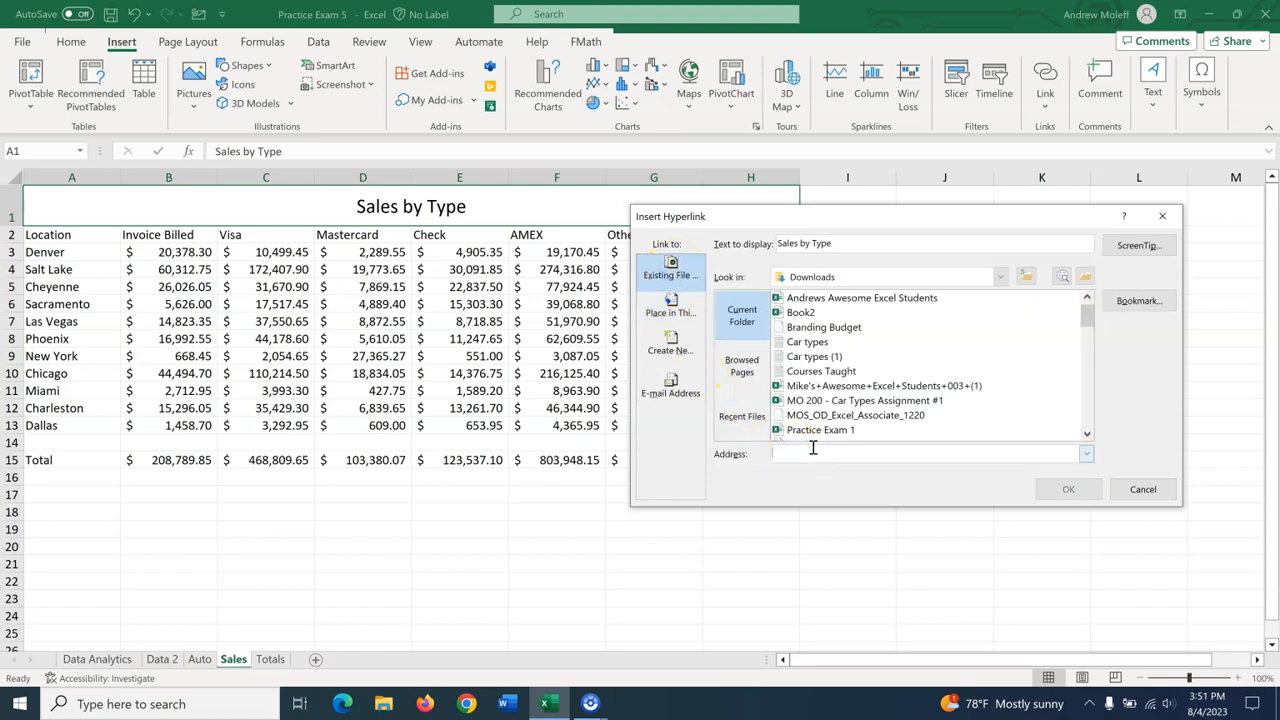
type("https")
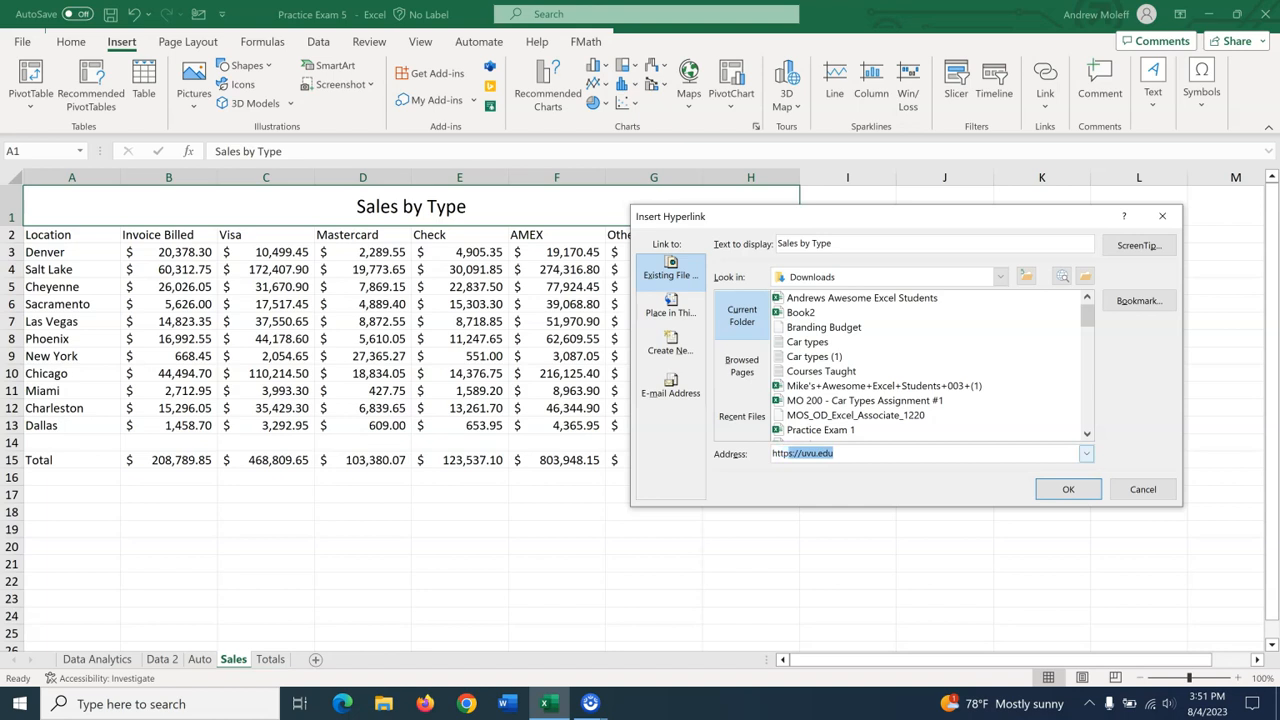
type("://uvu.edu")
key("Return")
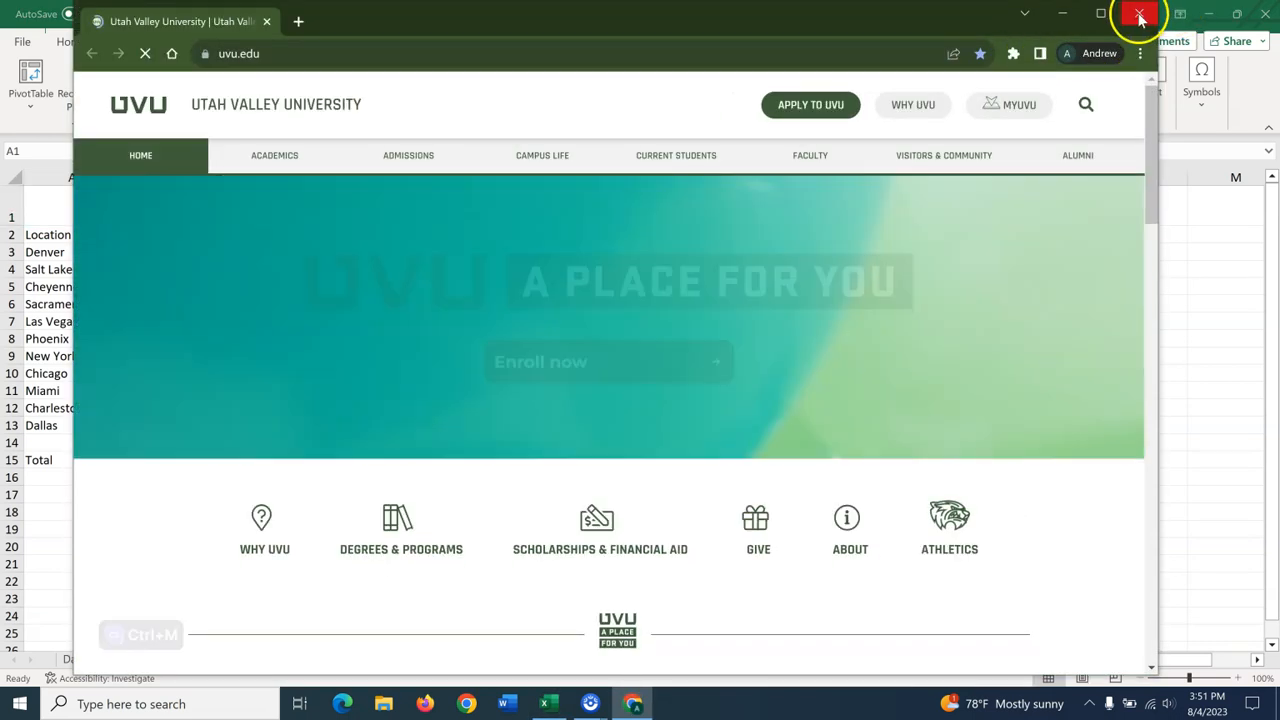
left_click(1147, 13)
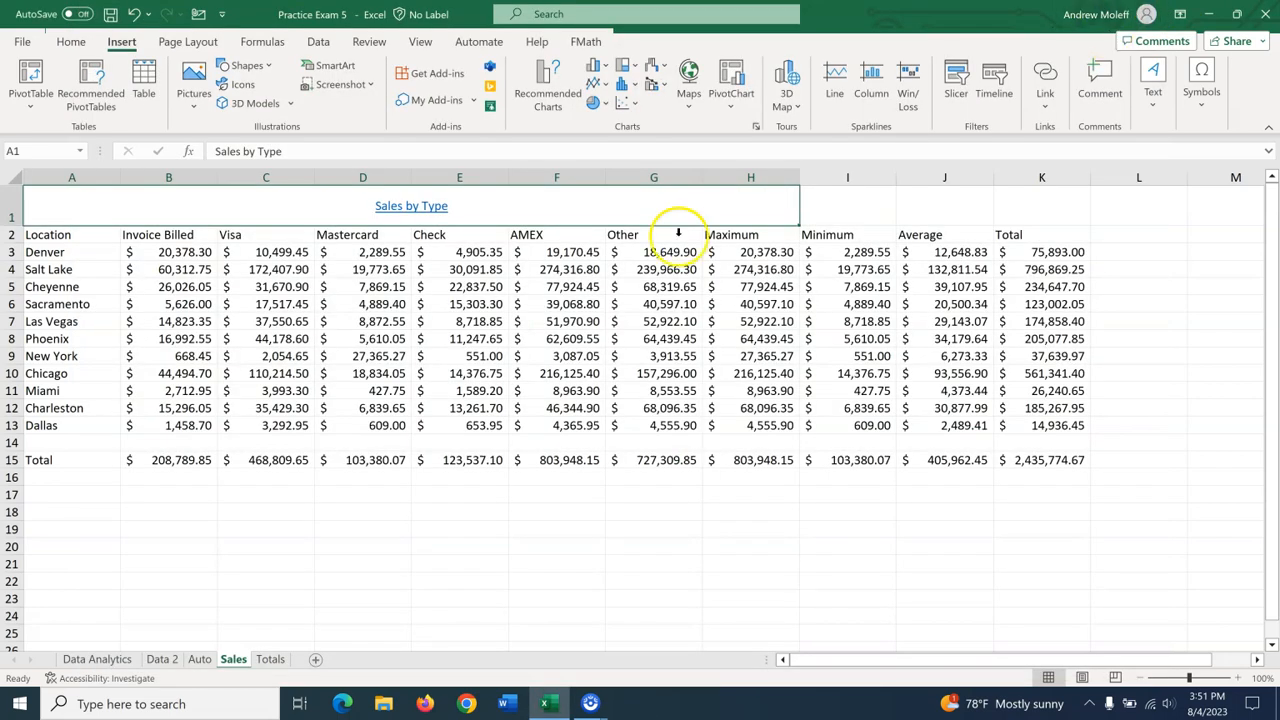
Step: Insert a line sparkline in cell L3 of the Totals sheet from Denver's data in B3:G3
left_click(270, 661)
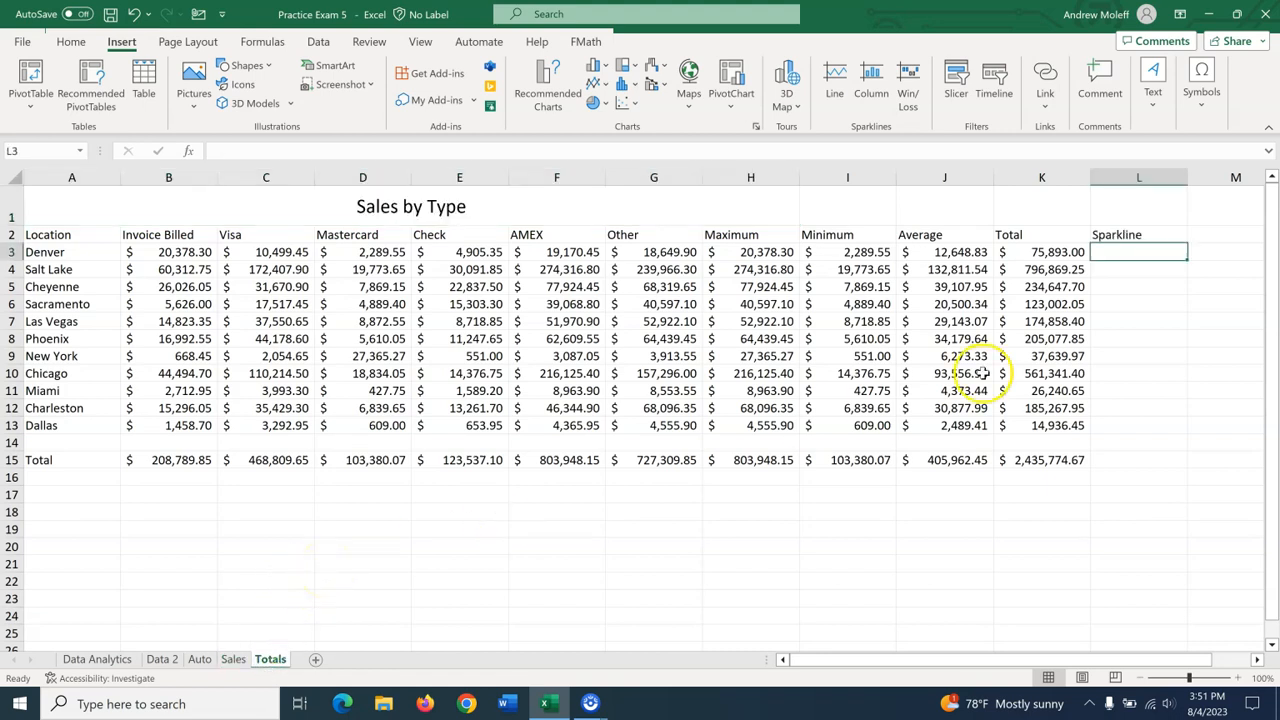
left_click(1124, 233)
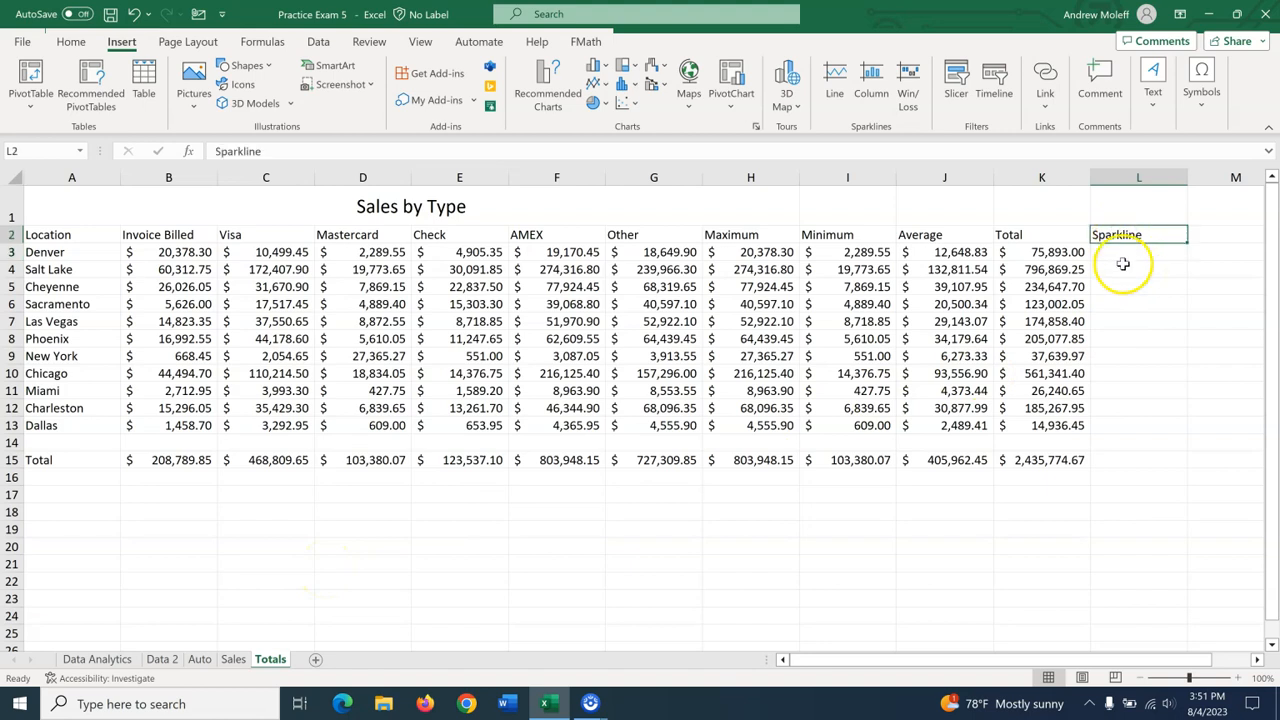
left_click(1143, 251)
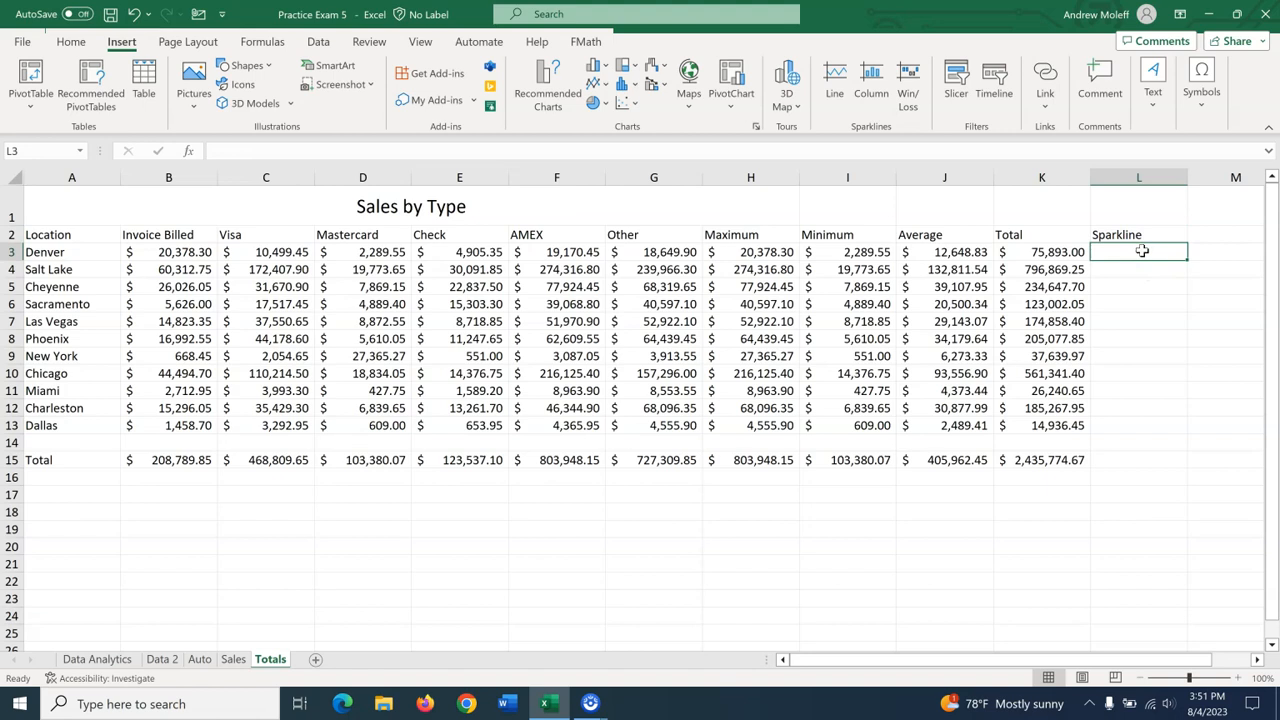
type("=")
key("BackSpace")
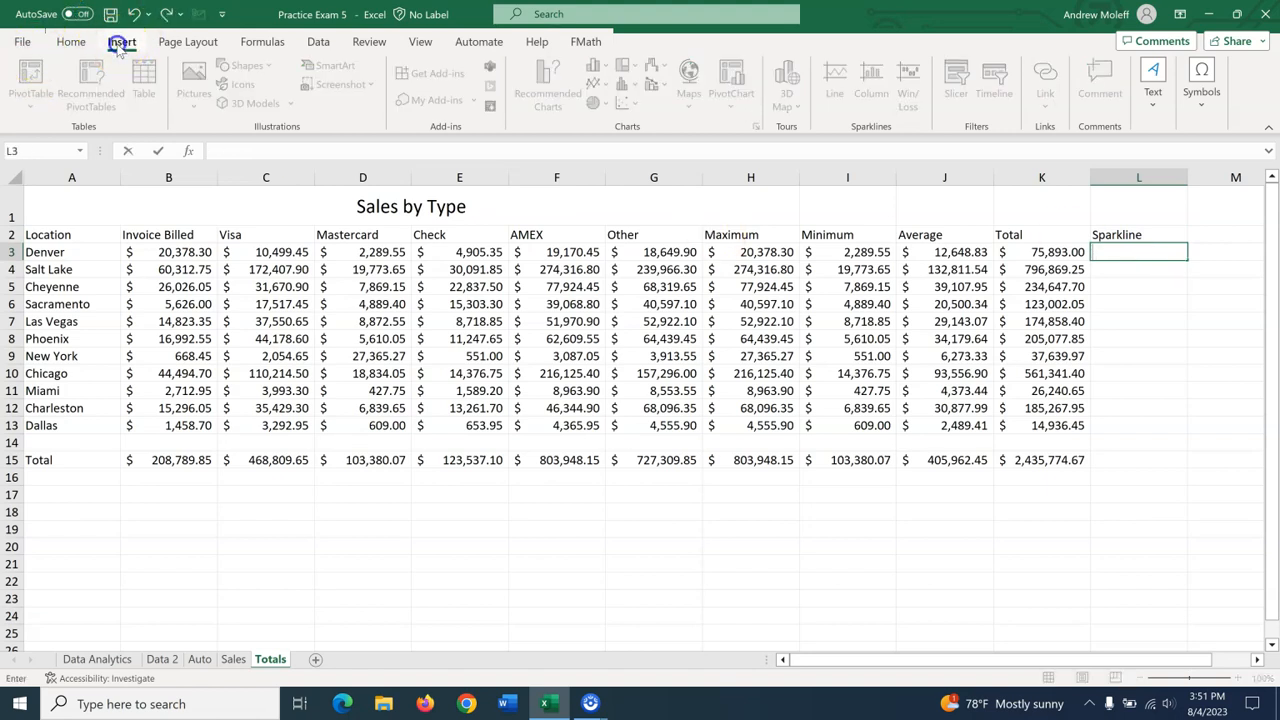
left_click(843, 563)
left_click(1123, 252)
left_click(133, 40)
left_click(836, 78)
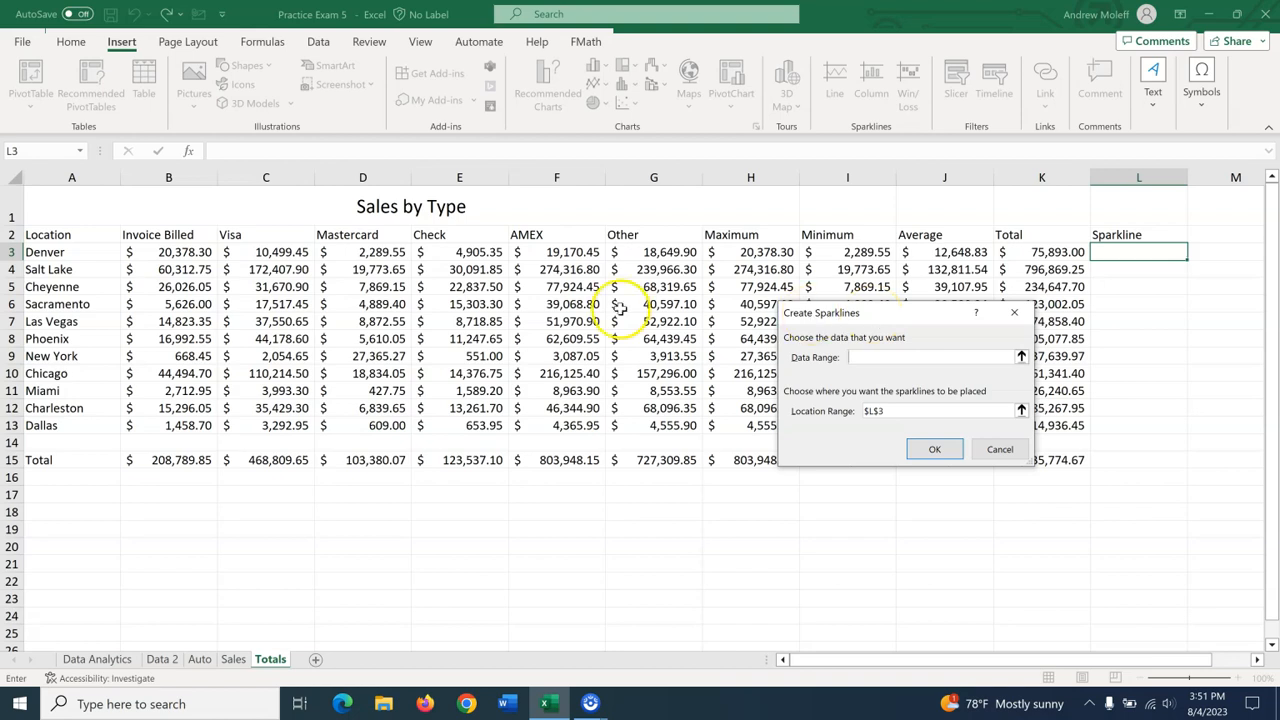
left_click(168, 252)
left_click_drag(168, 252, 637, 258)
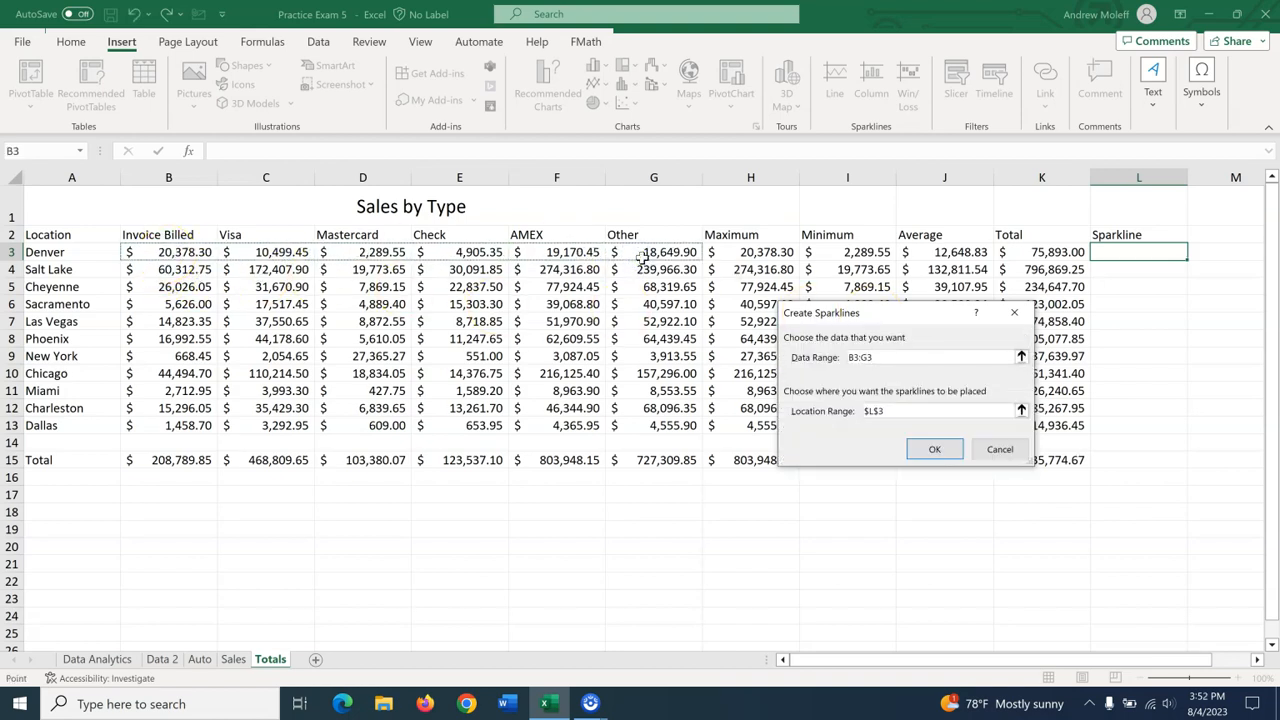
key("Return")
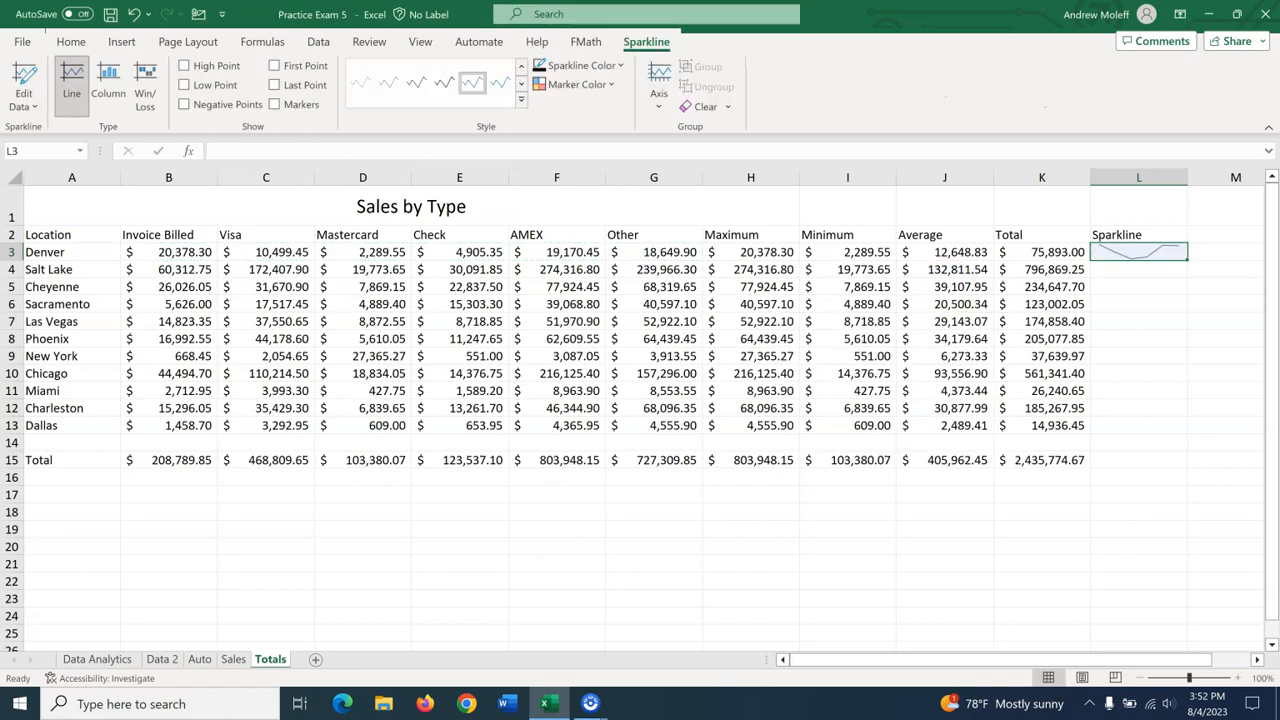
Step: Fill the sparkline from L3 down to the Dallas row in L13
left_click(1150, 290)
left_click(1182, 252)
left_click_drag(1183, 260, 1183, 429)
left_click(1020, 527)
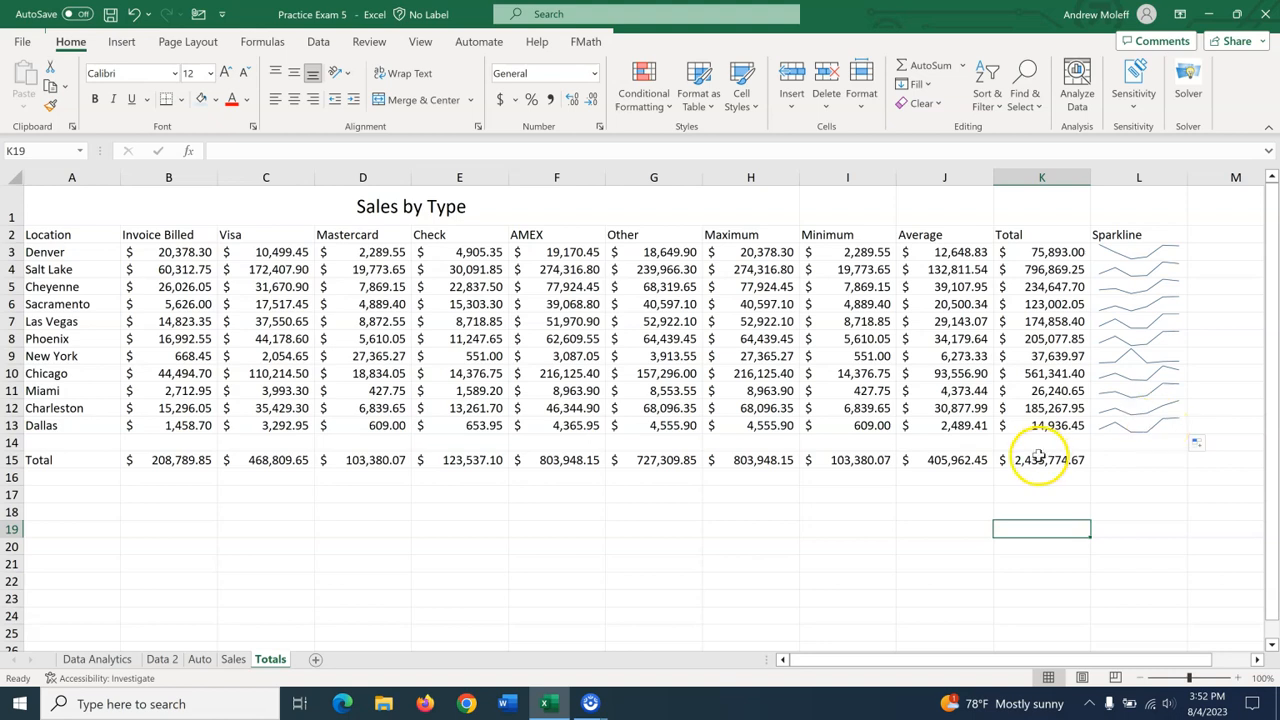
Step: Insert a 2-D clustered column chart from the Location and Total columns, A2:A13 and K2:K13
left_click_drag(64, 234, 65, 428)
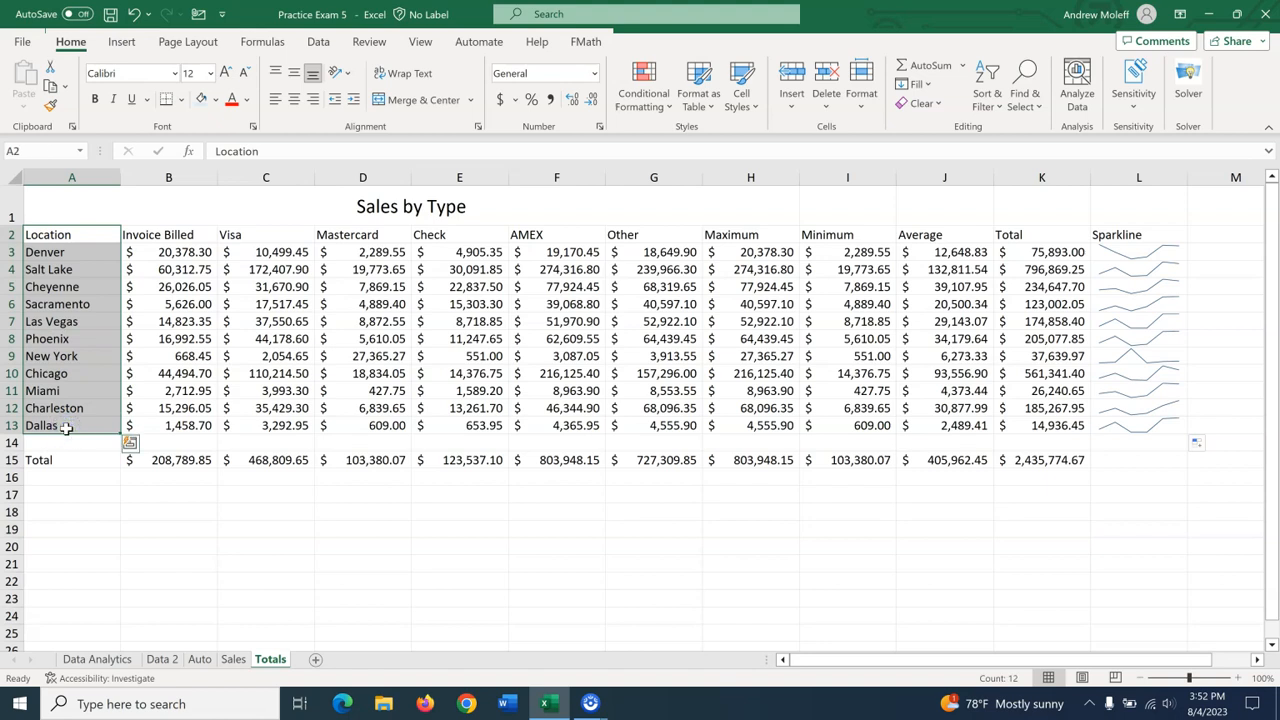
left_click_drag(1042, 236, 1023, 425)
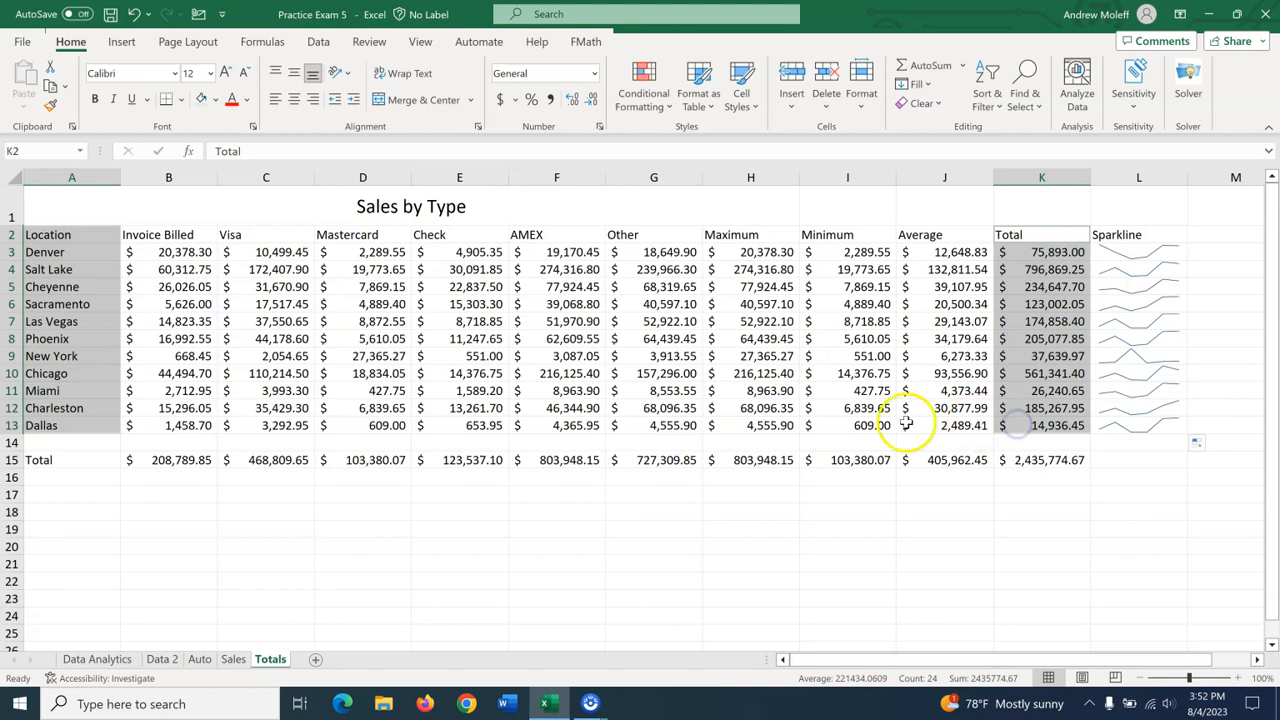
left_click(122, 45)
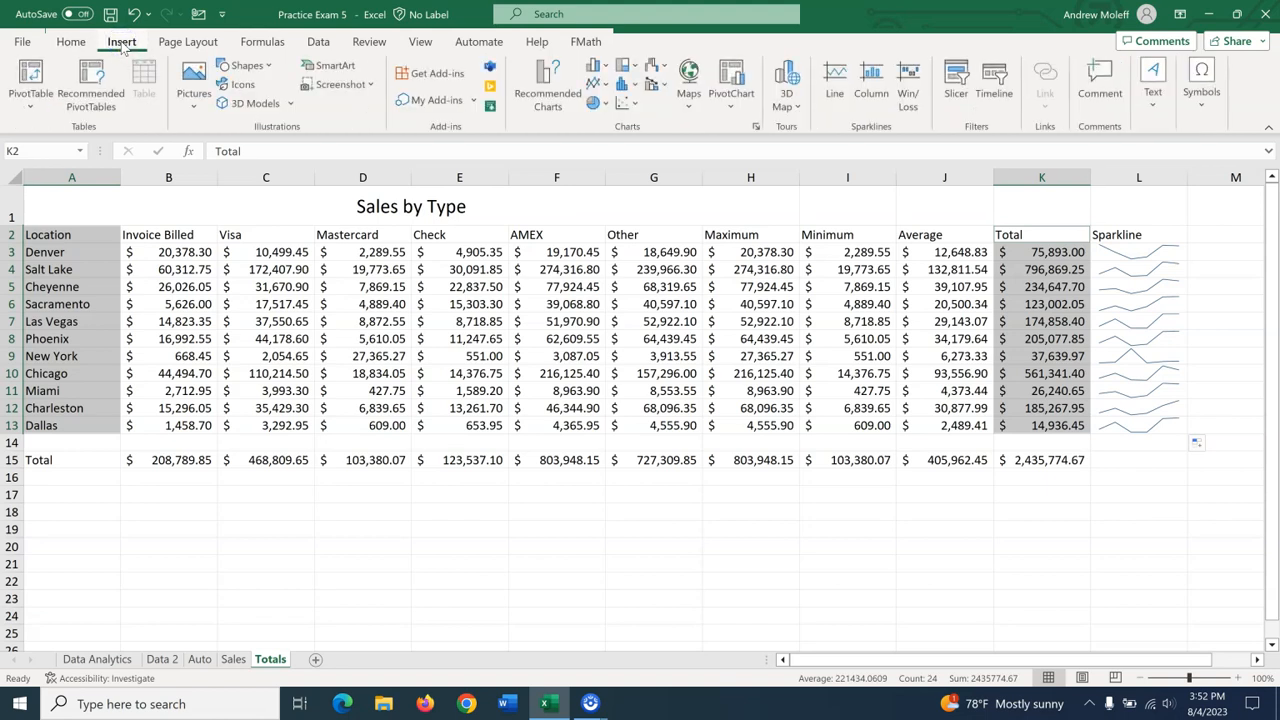
left_click(604, 67)
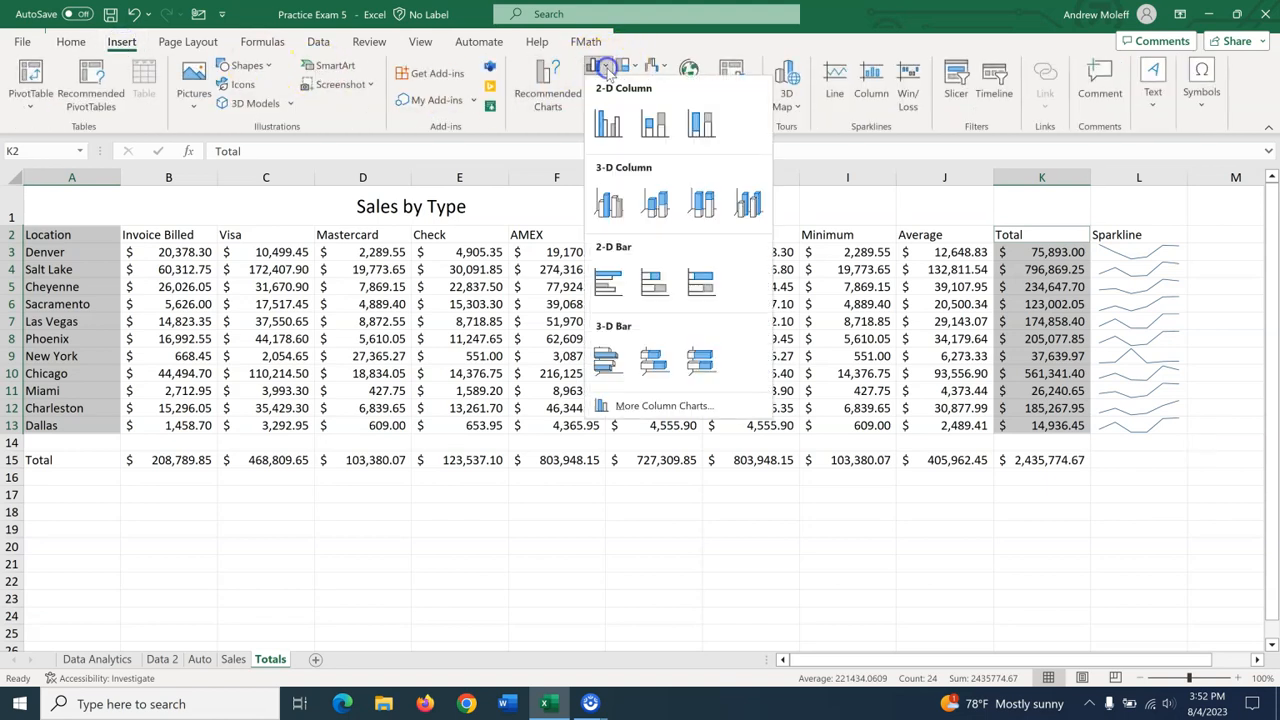
left_click(608, 123)
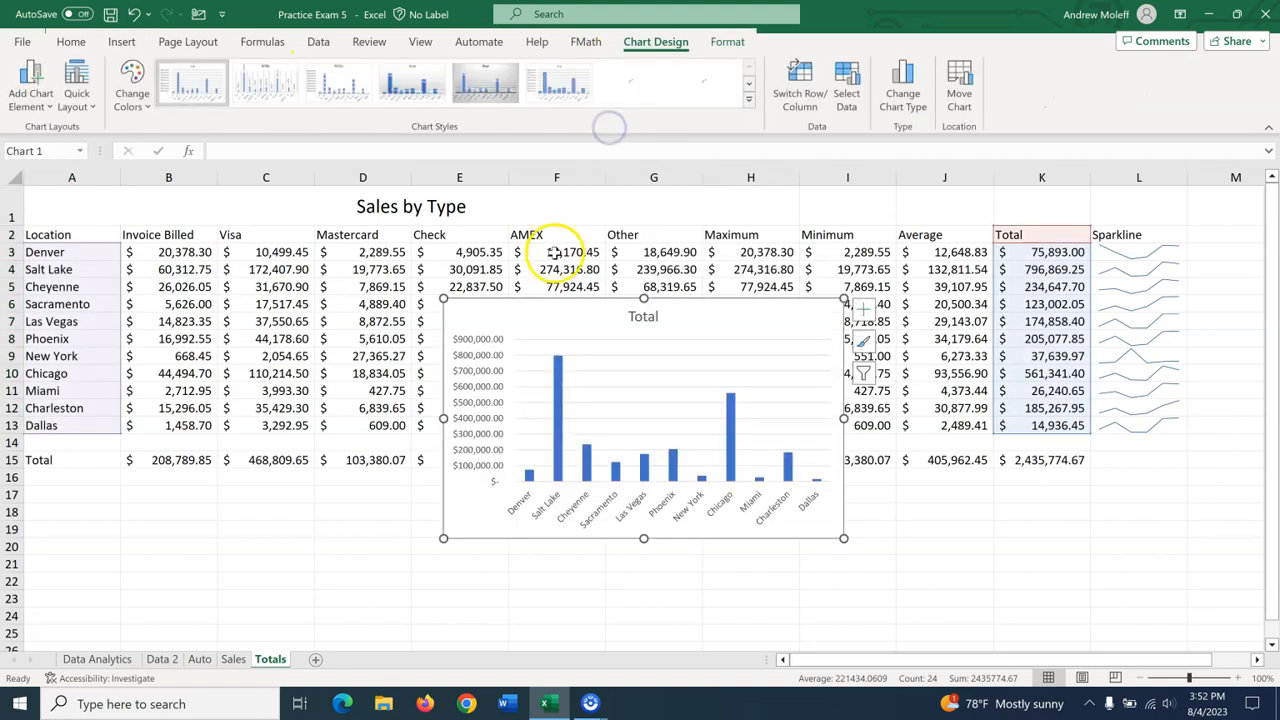
Step: Move the column chart up to start at row 2 over column D and enlarge it to reach column J, row 21
left_click_drag(564, 300, 500, 224)
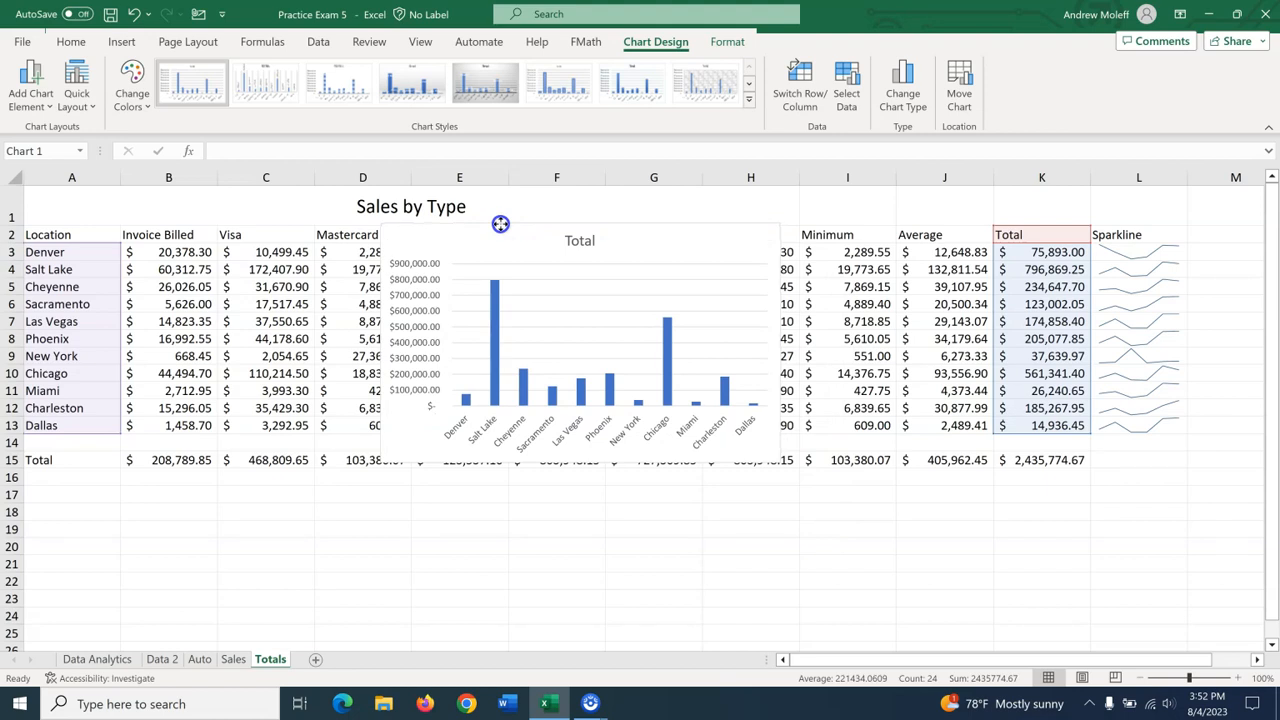
left_click_drag(500, 224, 500, 223)
left_click(507, 260)
left_click_drag(780, 462, 946, 573)
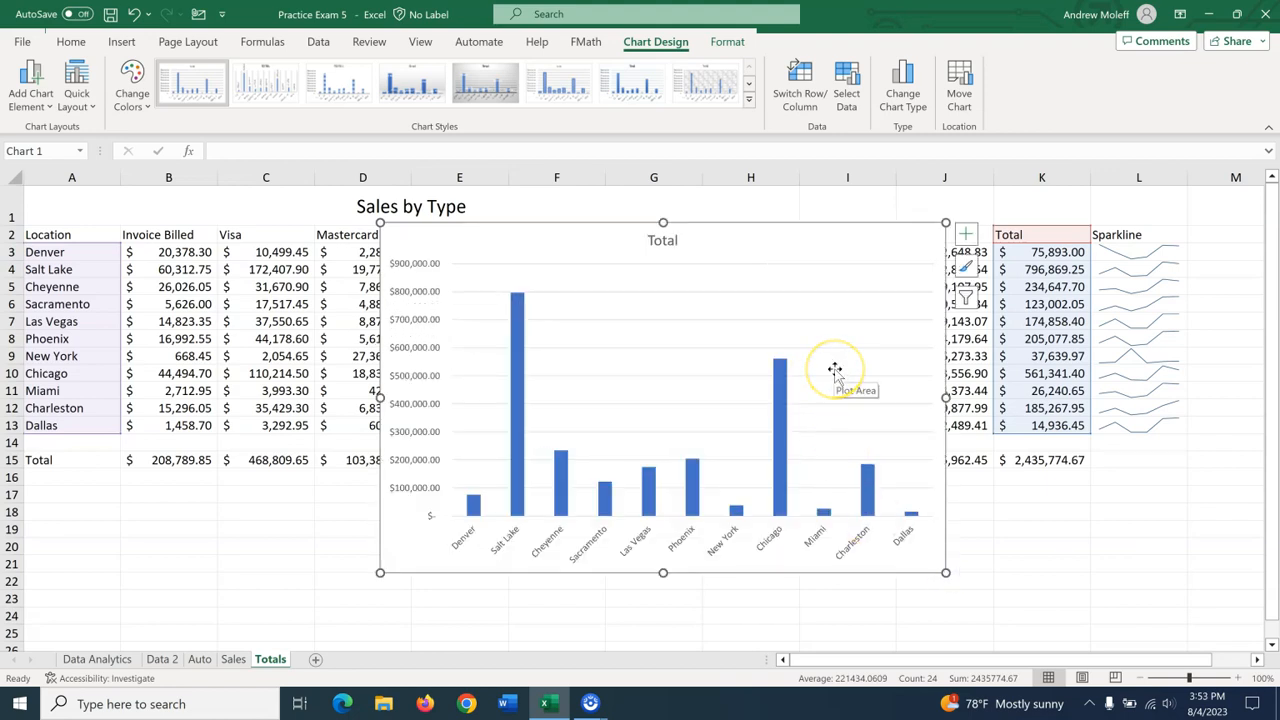
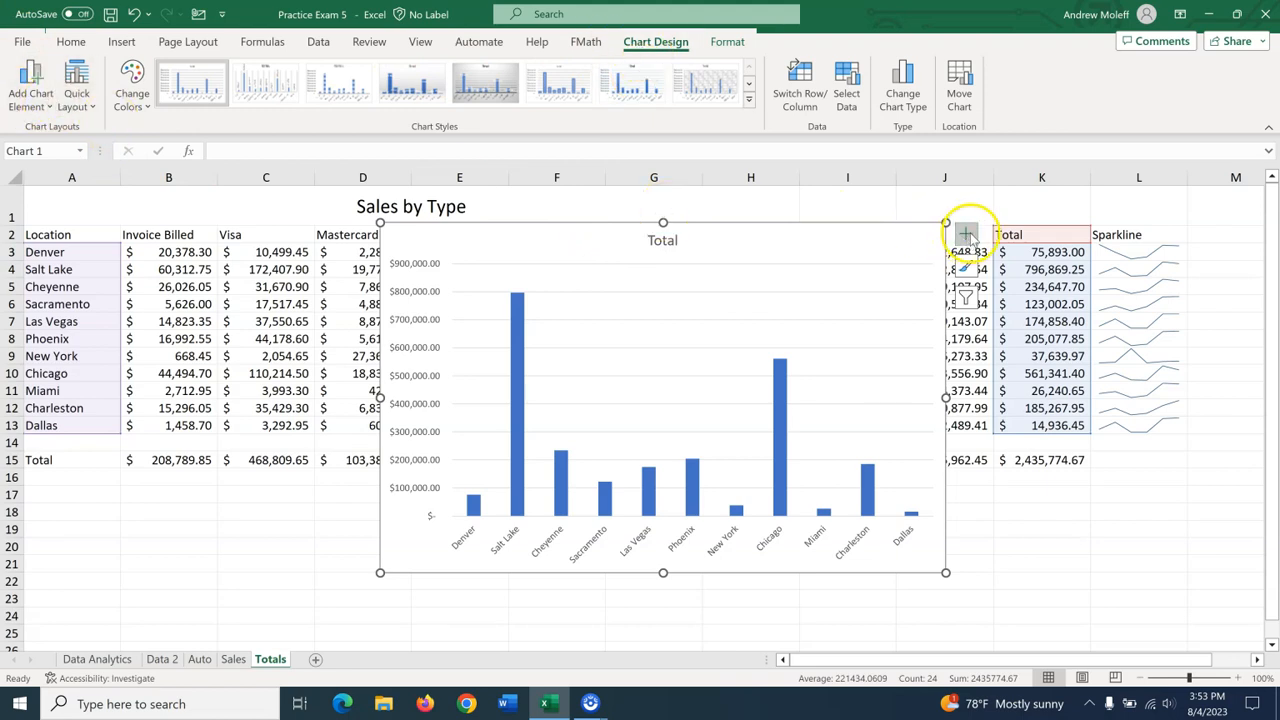
Step: Add a legend at the top of the column chart
left_click(49, 106)
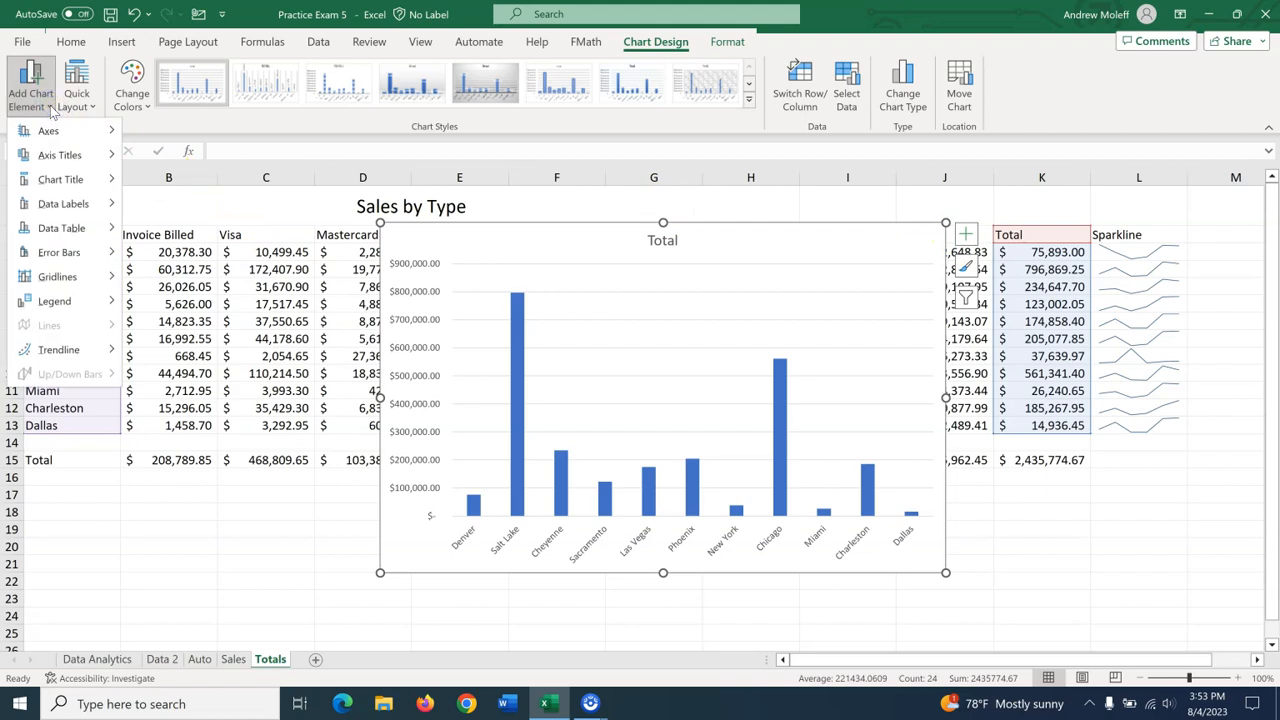
mouse_move(54, 303)
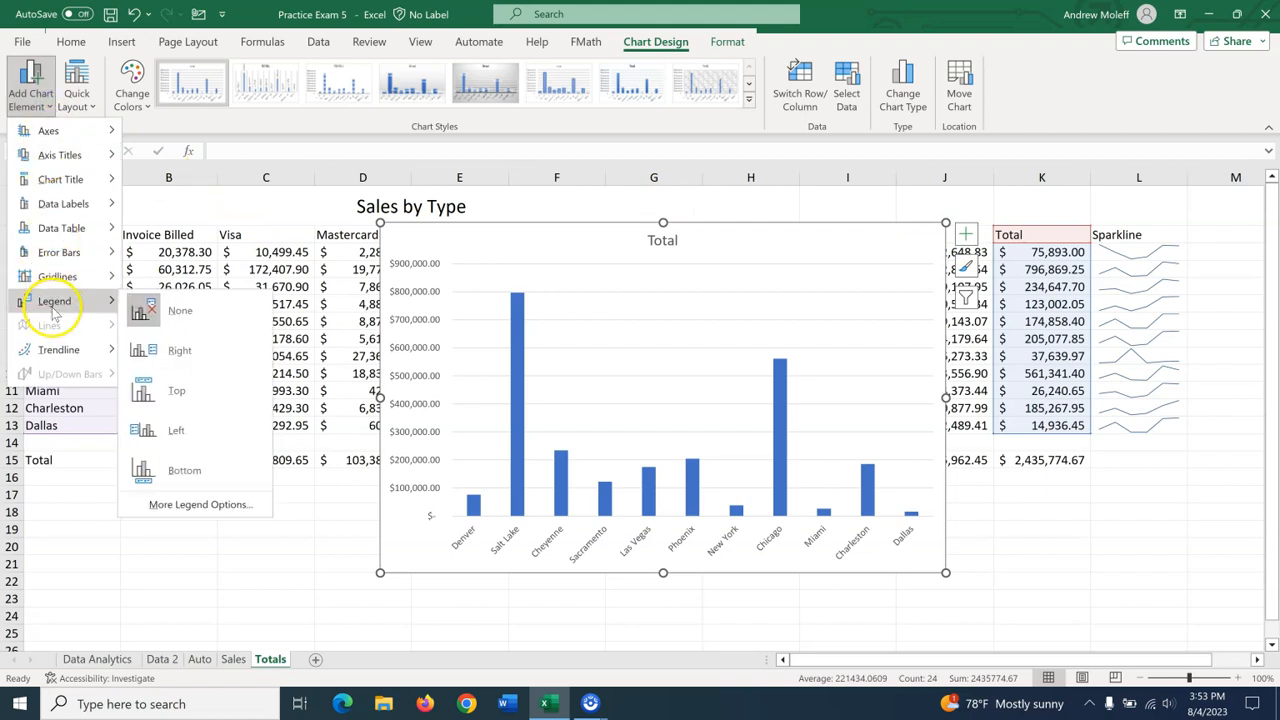
left_click(168, 390)
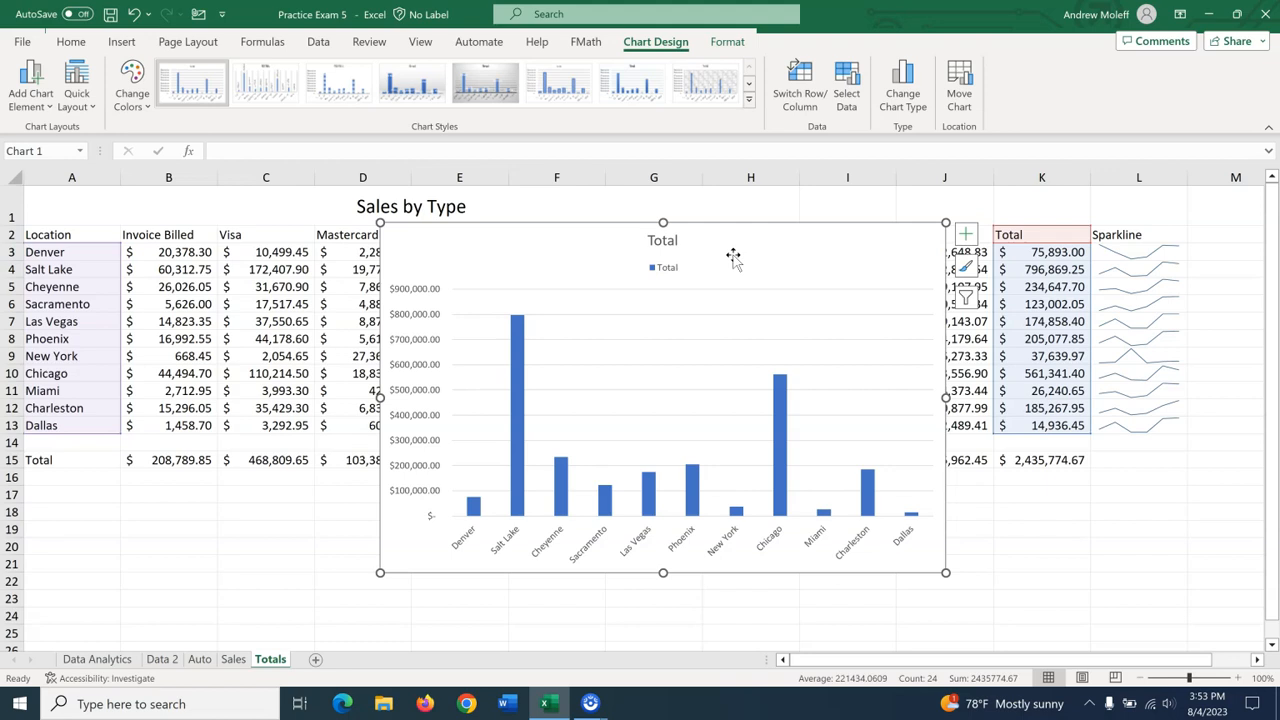
Step: Change the column chart's title to "Total Revenue by Location"
left_click(655, 242)
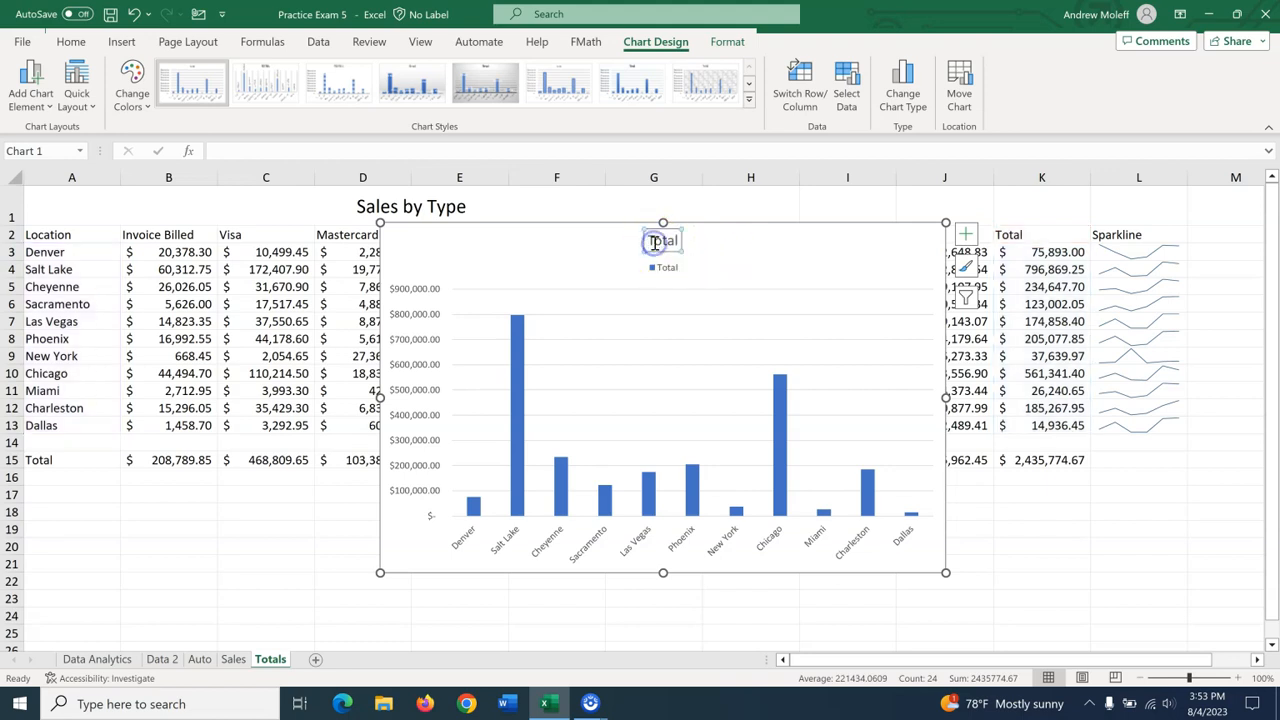
left_click(672, 242)
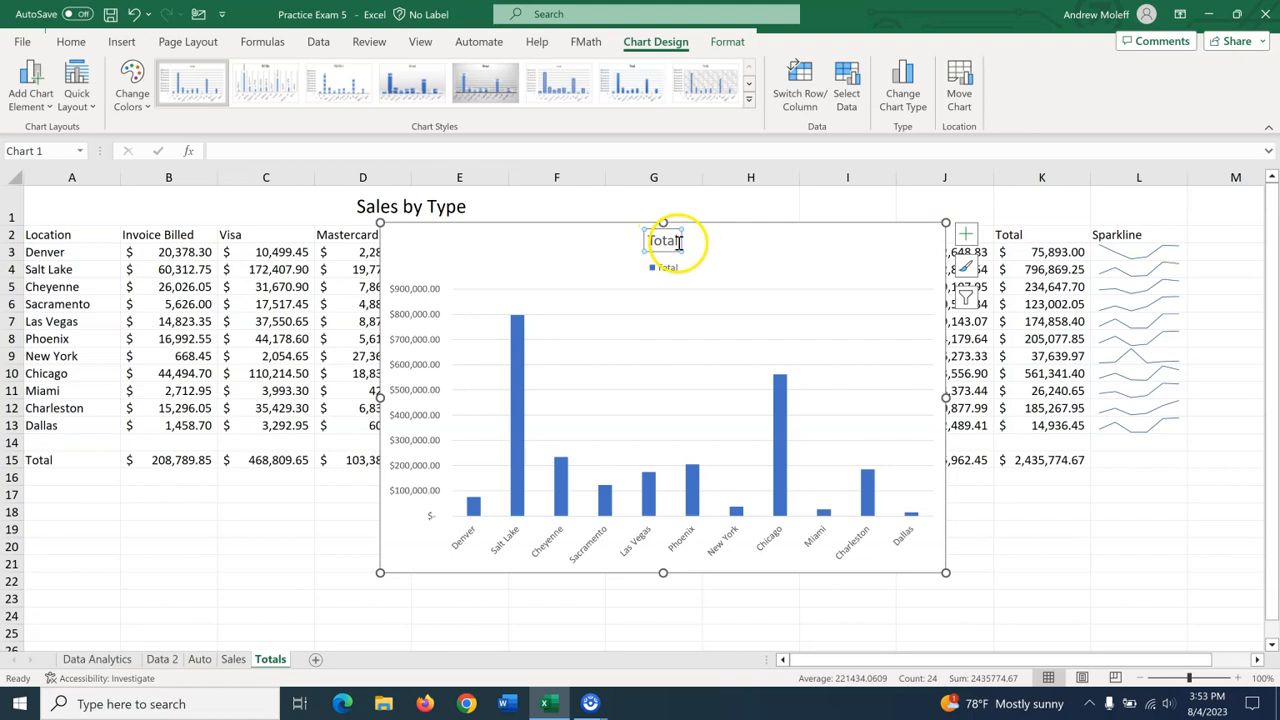
left_click_drag(678, 242, 648, 242)
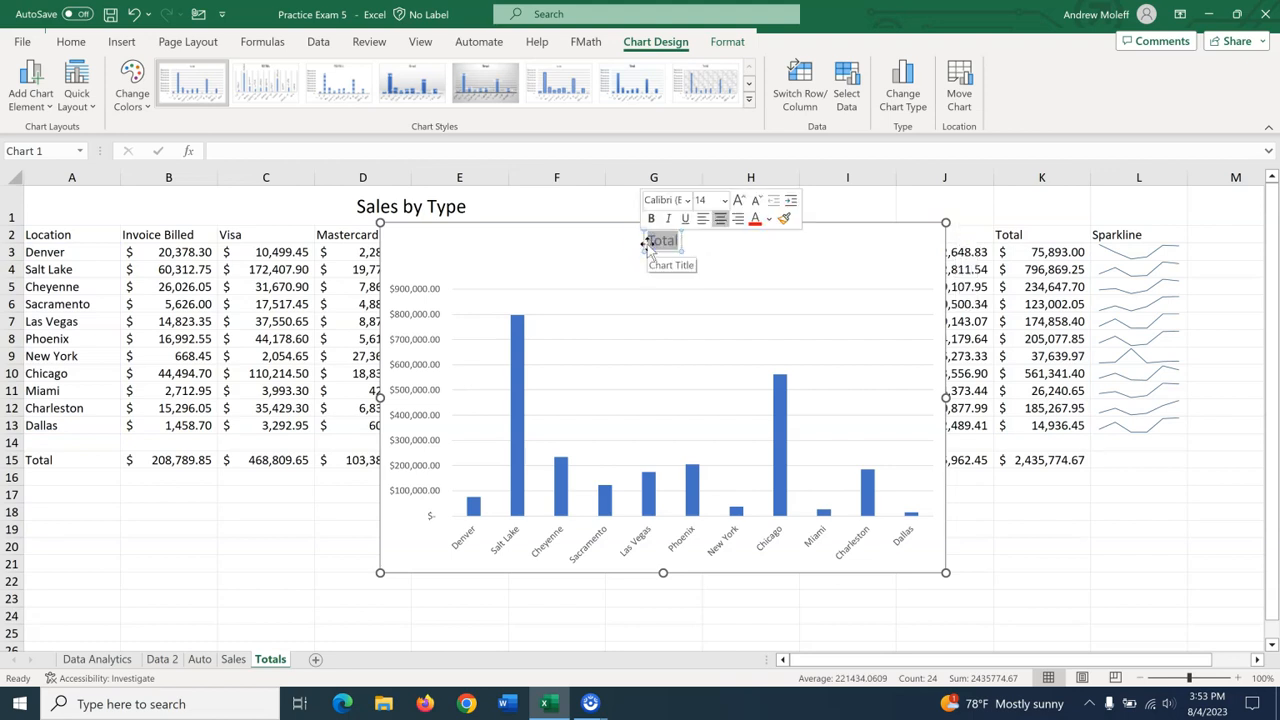
type("Total R")
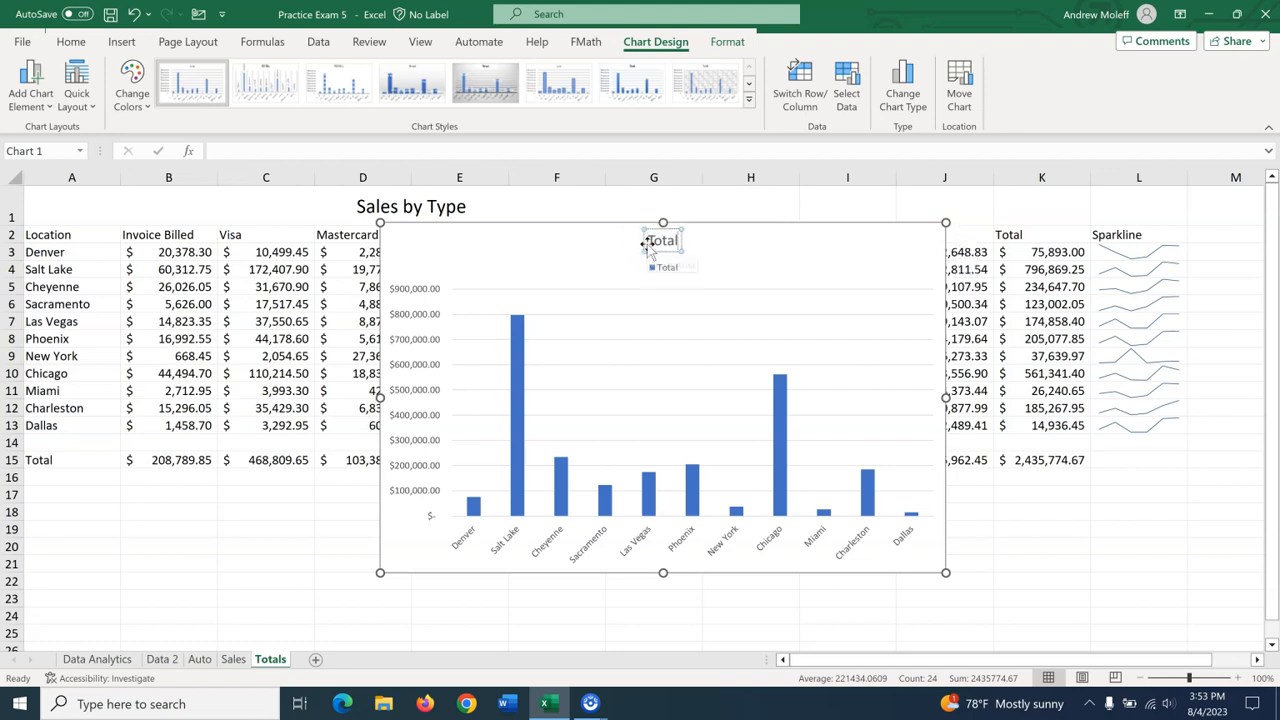
type("evenue")
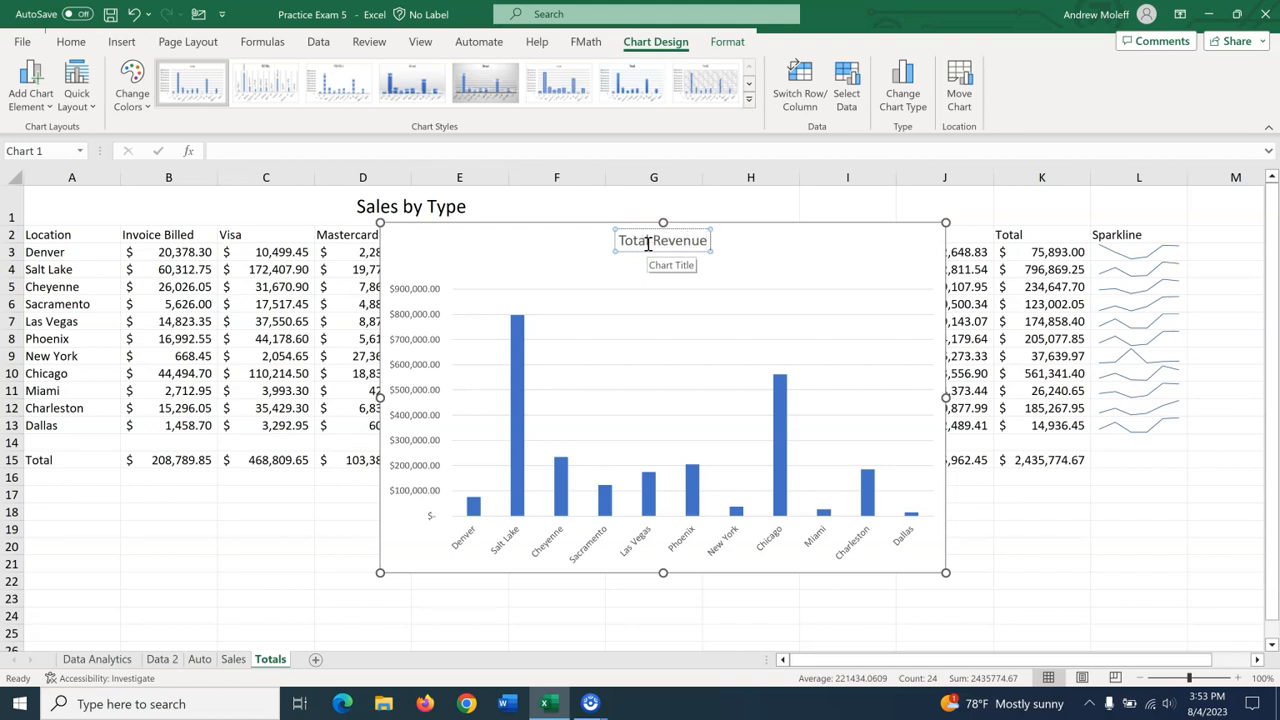
type(" byLoc")
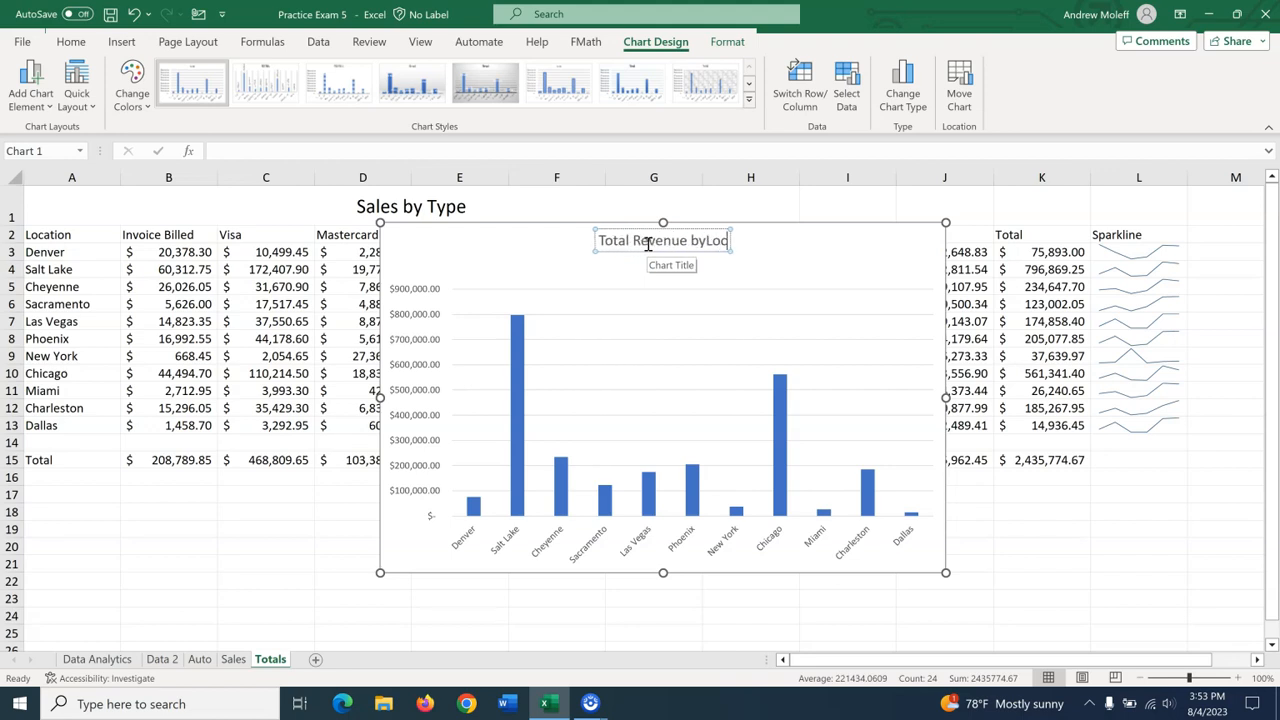
type("ation")
key("BackSpace")
key("BackSpace")
key("BackSpace")
key("BackSpace")
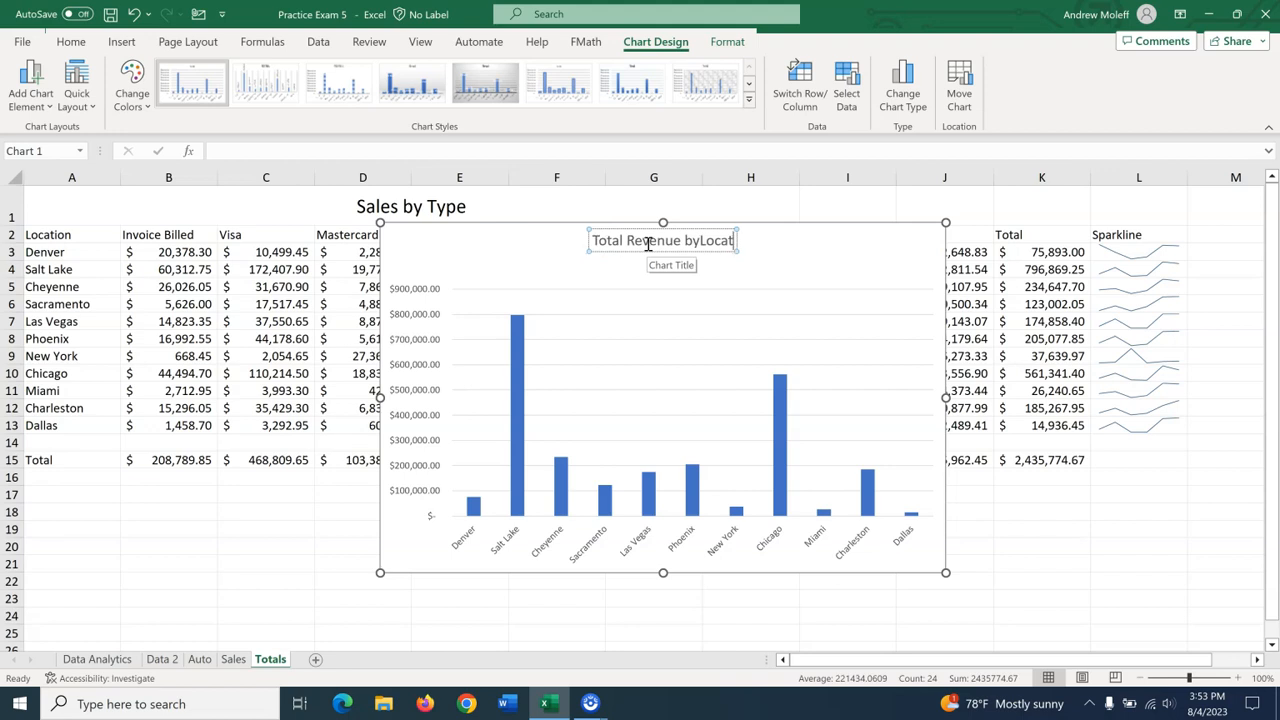
key("BackSpace")
key("BackSpace")
key("BackSpace")
key("BackSpace")
type("Location")
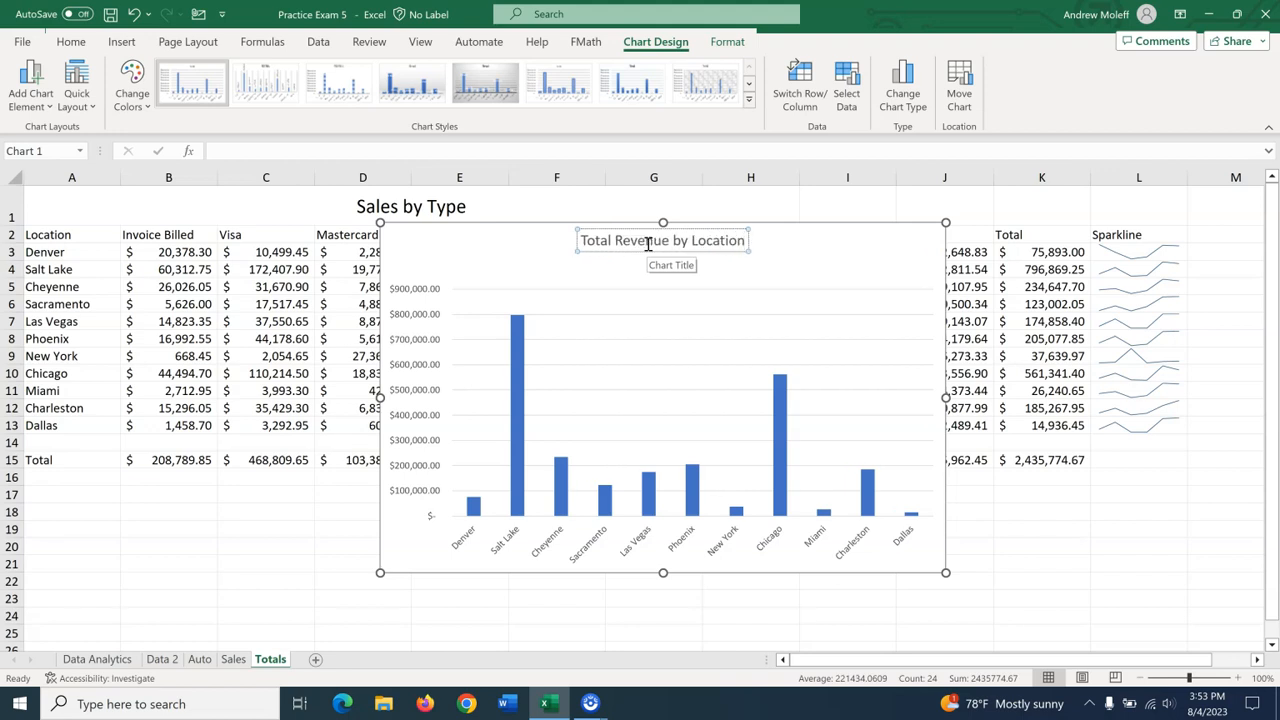
left_click(617, 232)
left_click(780, 263)
left_click(625, 323)
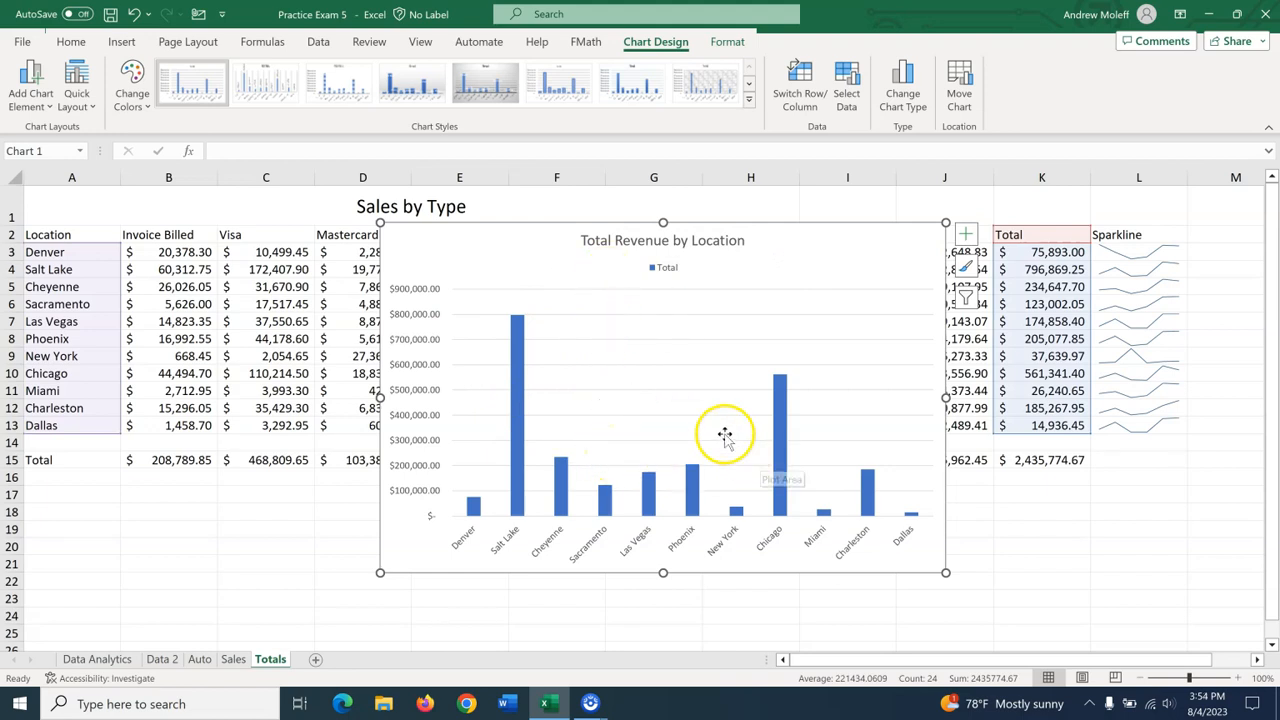
Step: Remove the major horizontal gridlines from the column chart and deselect the chart
left_click(636, 318)
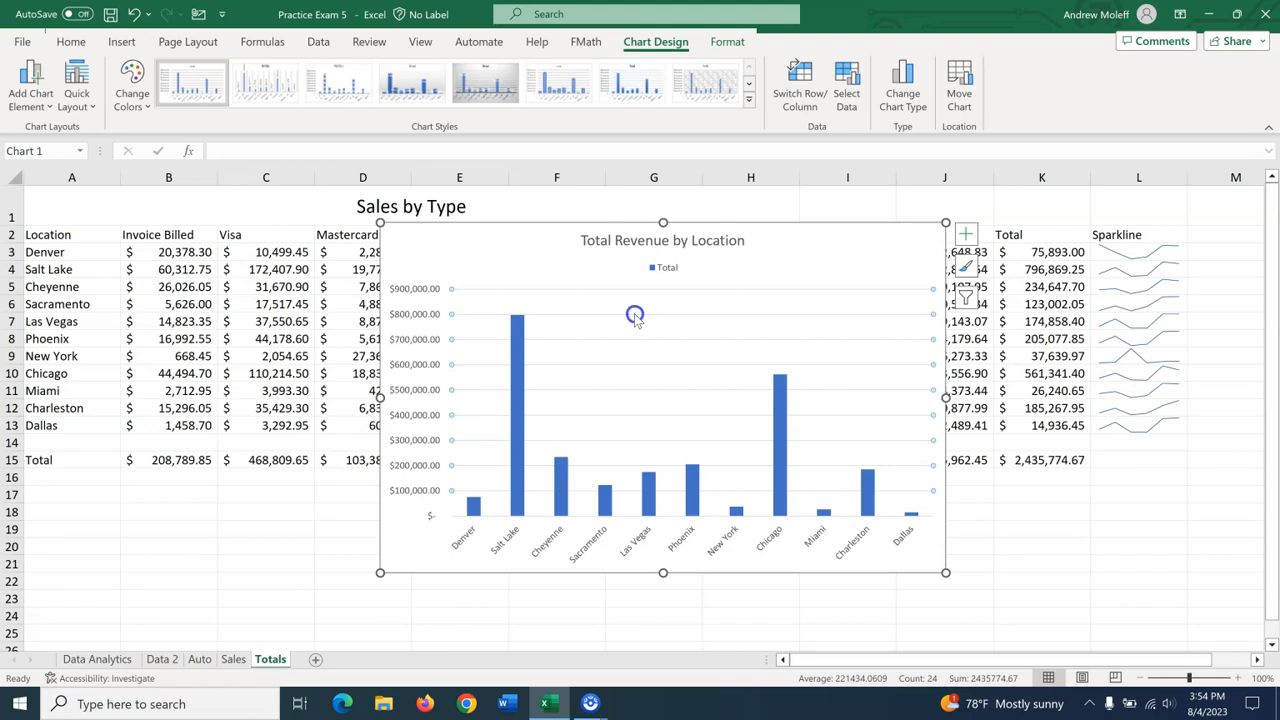
left_click(634, 330)
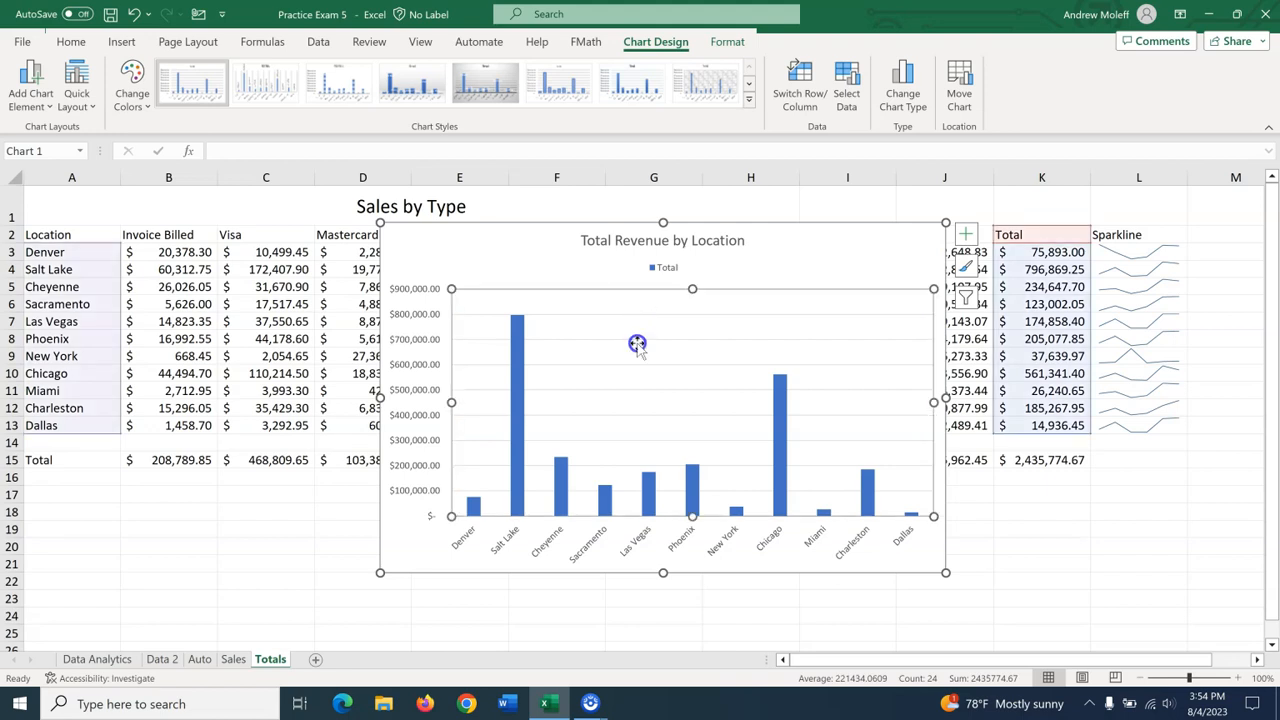
left_click(636, 315)
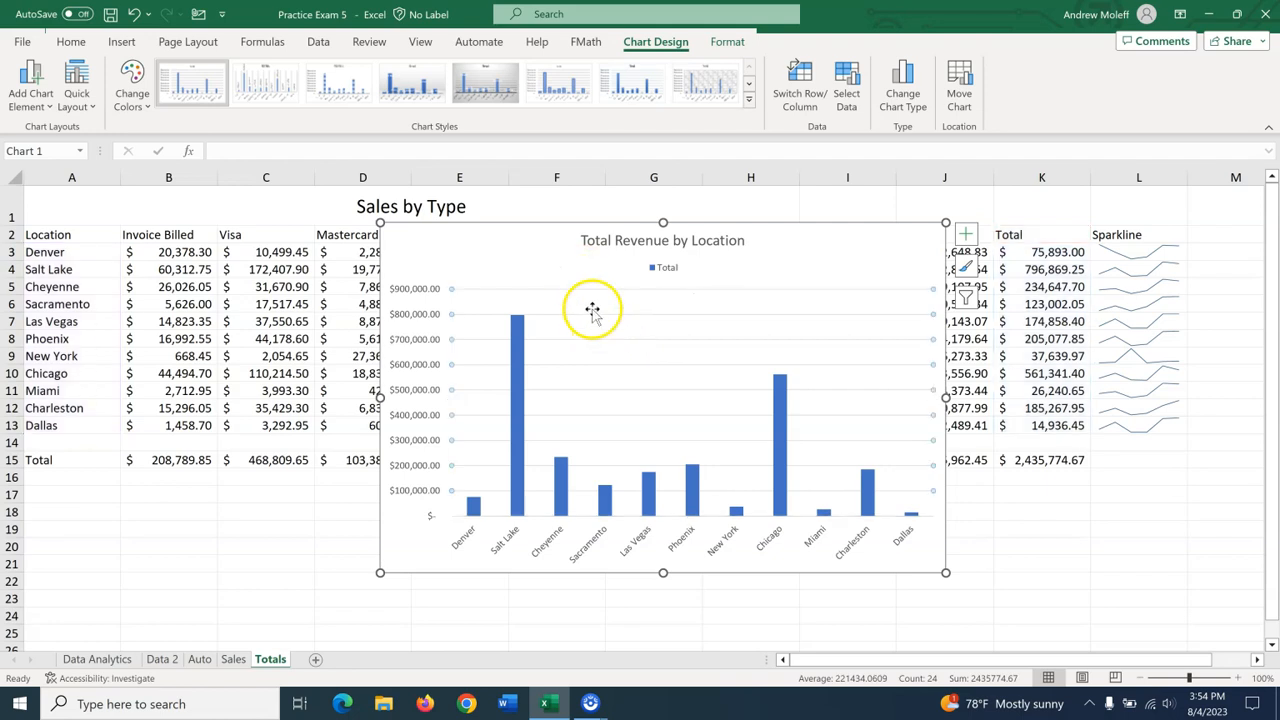
double_click(594, 315)
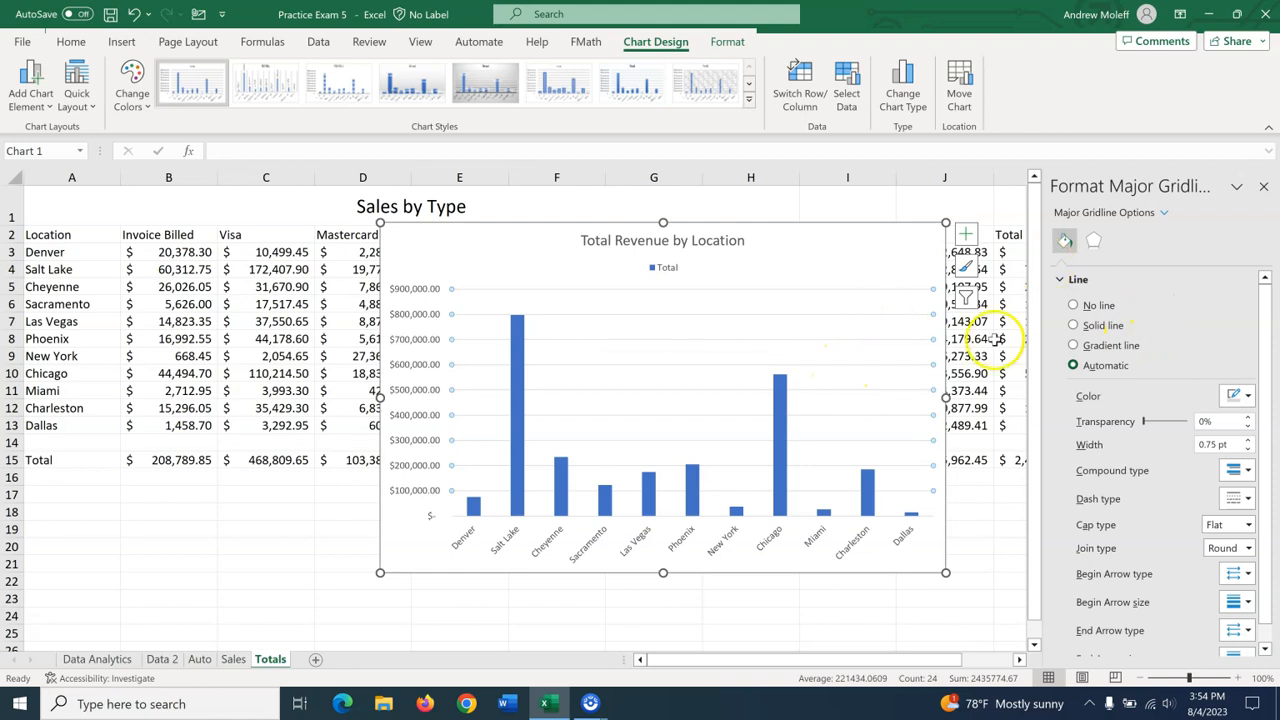
left_click(622, 326)
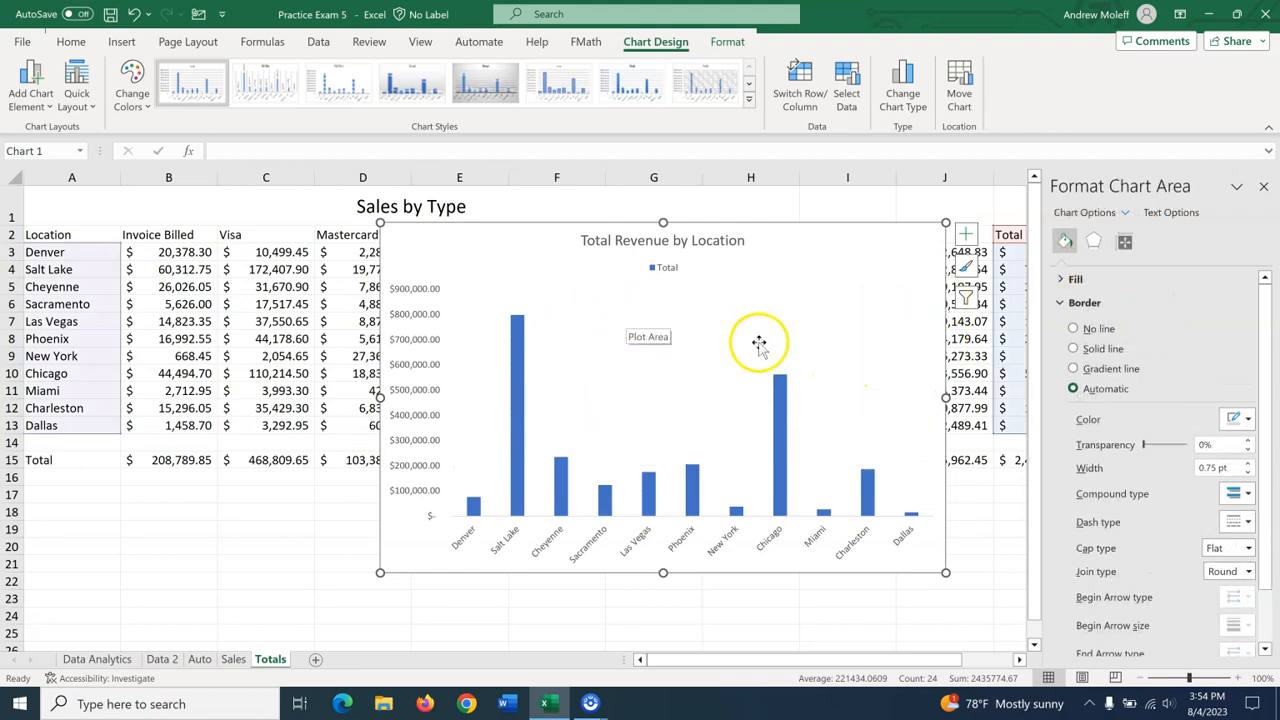
left_click(1264, 188)
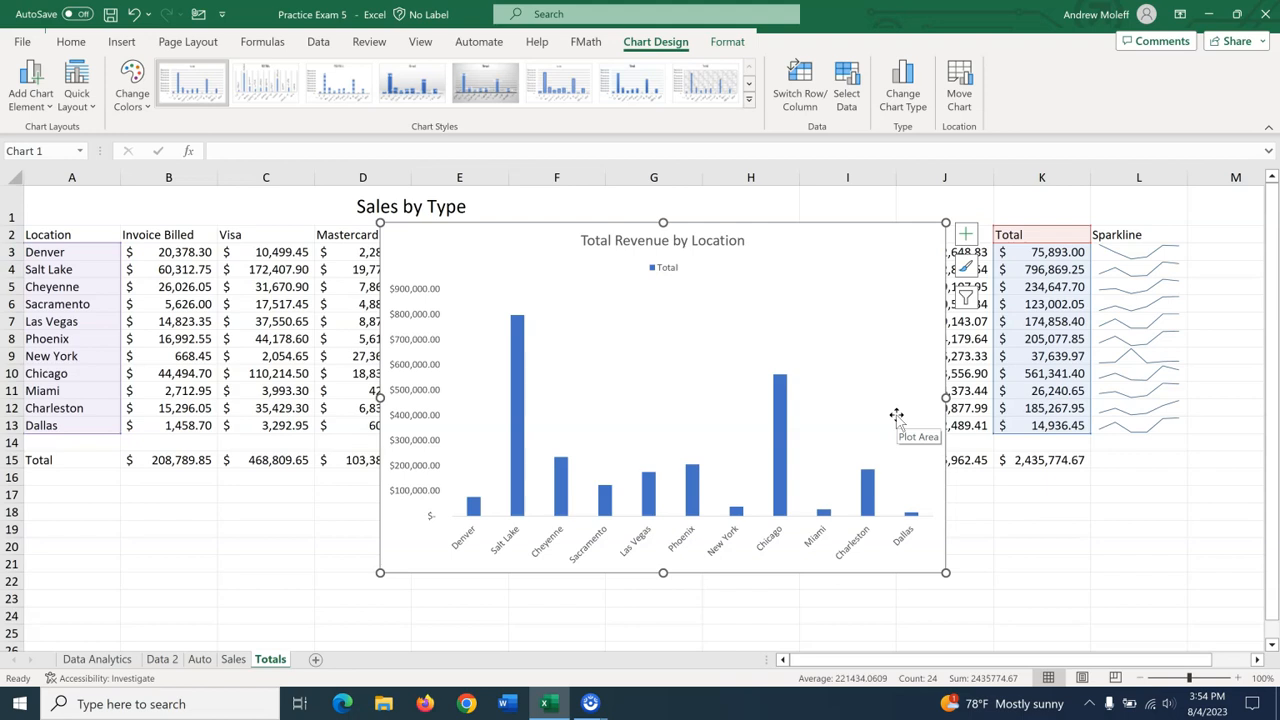
left_click(857, 383)
left_click(816, 294)
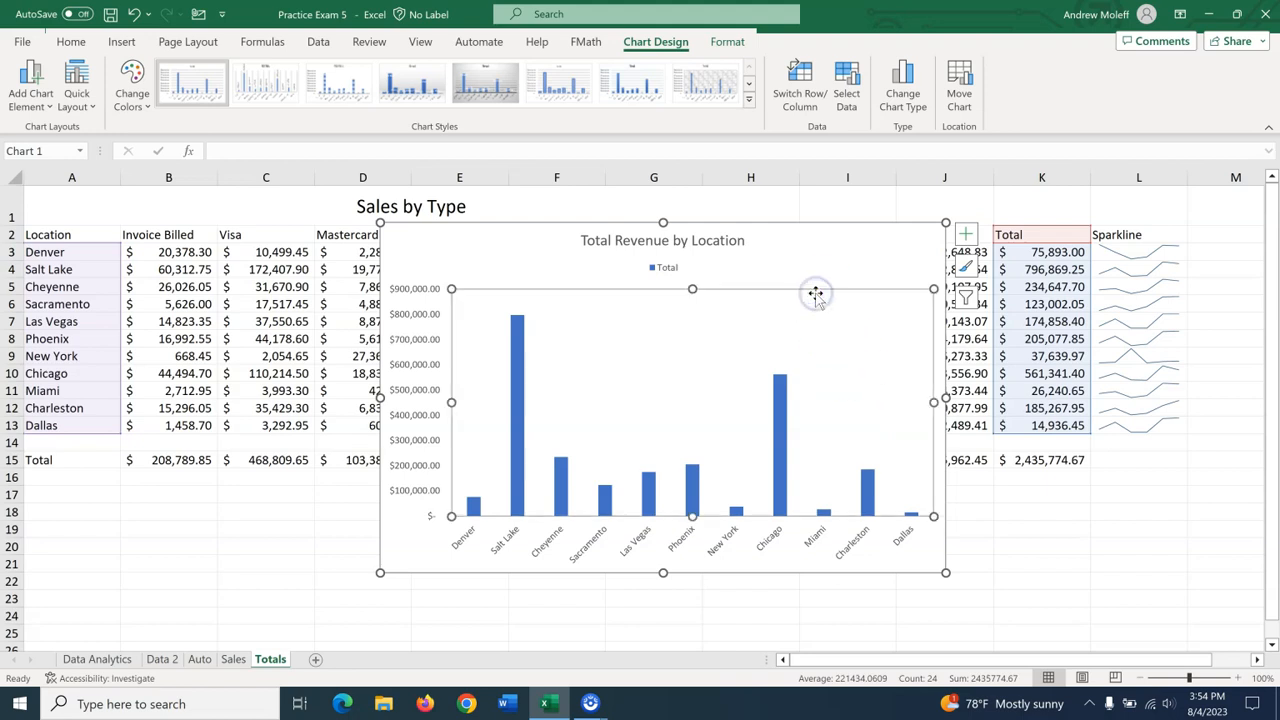
left_click(758, 251)
left_click(250, 545)
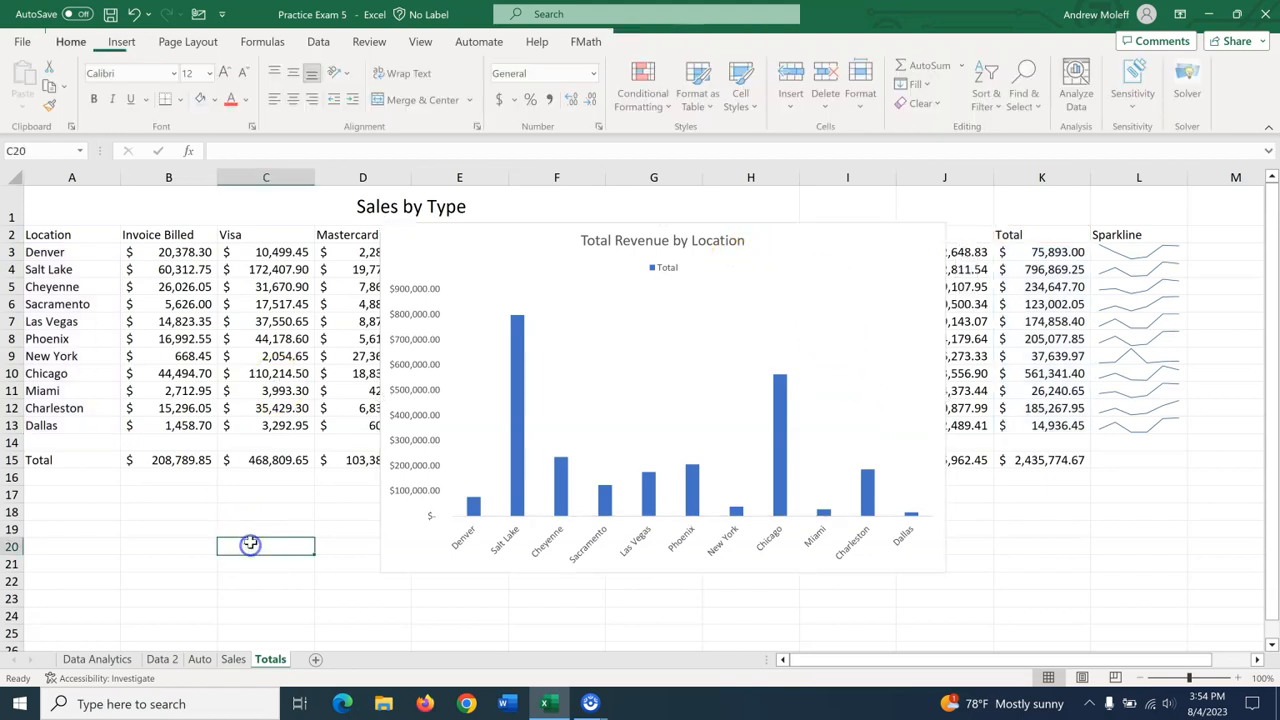
Step: Apply the quick layout with data labels above the columns, a legend at the bottom and no chart title to the column chart
left_click(536, 280)
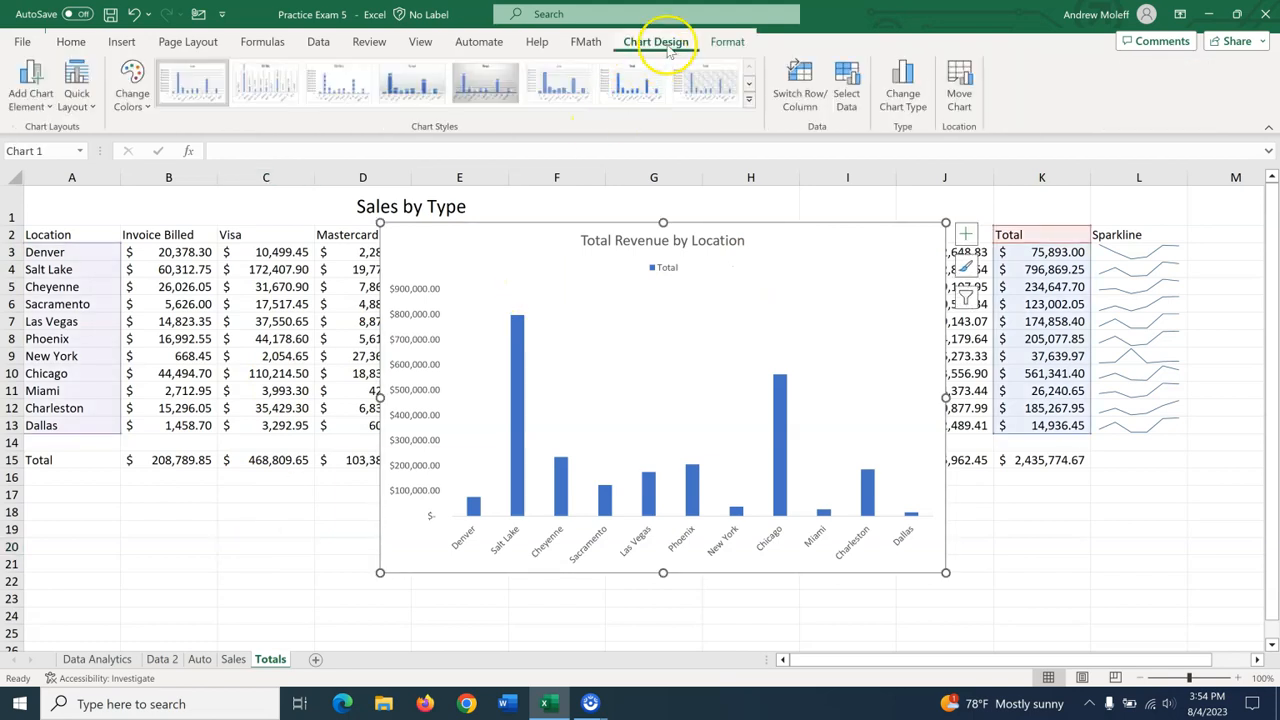
left_click(95, 108)
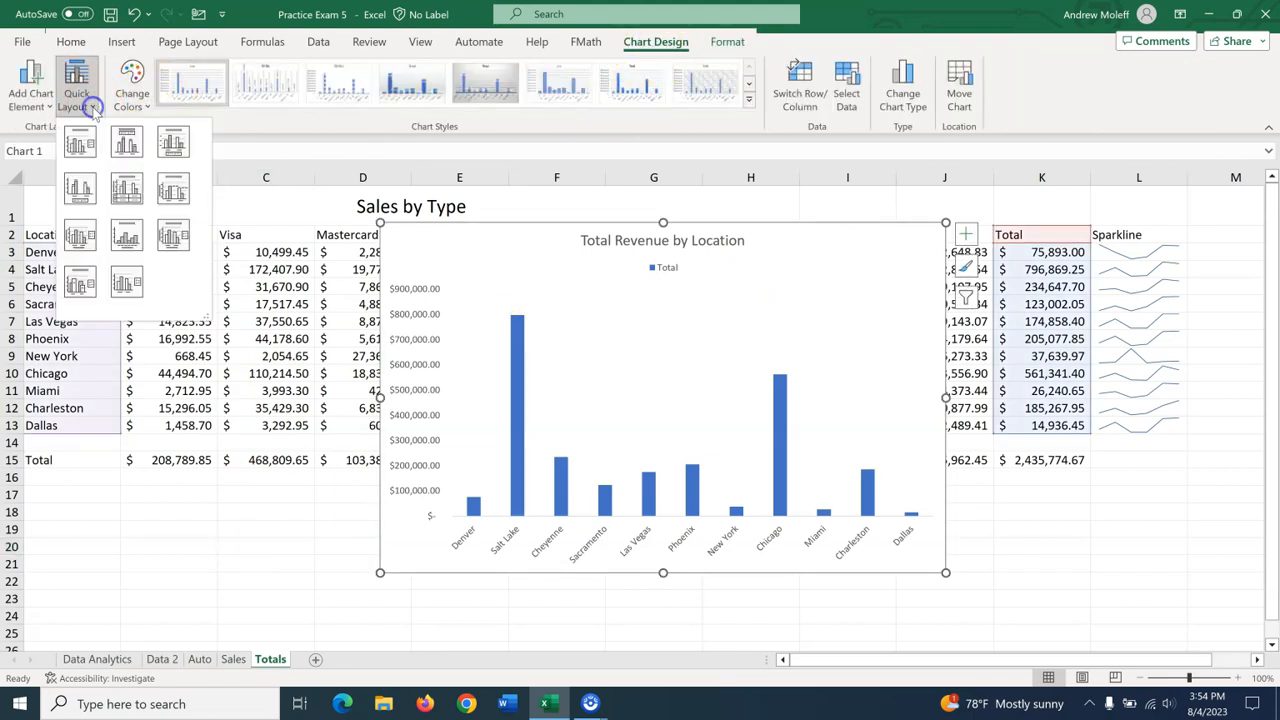
left_click(80, 186)
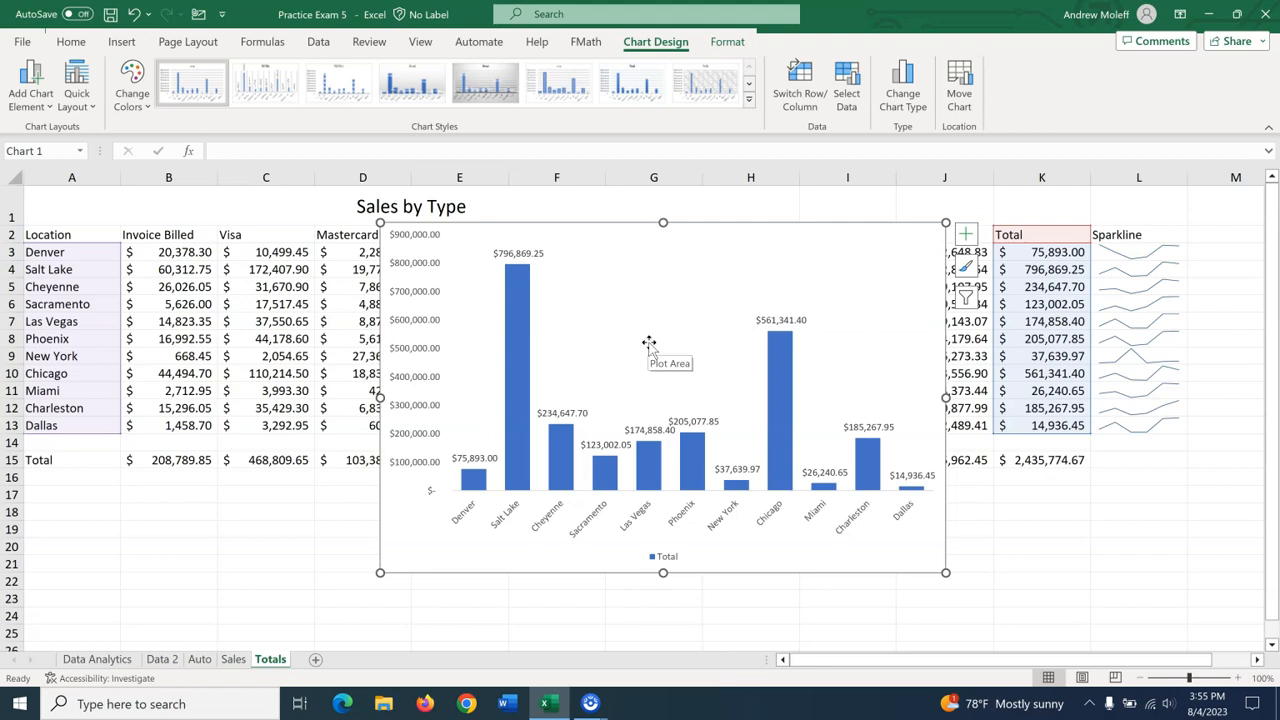
Step: Apply chart Style 7 and the blue Monochromatic Palette 5 to the column chart
left_click(748, 98)
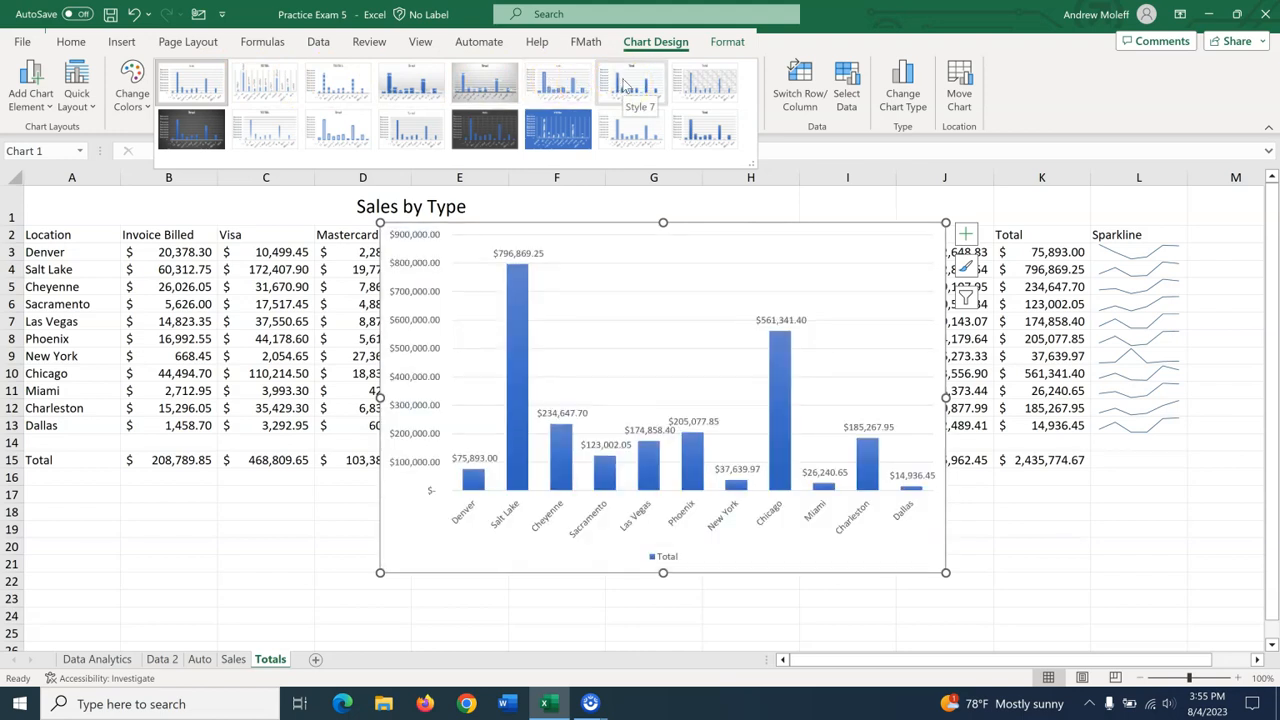
left_click(626, 84)
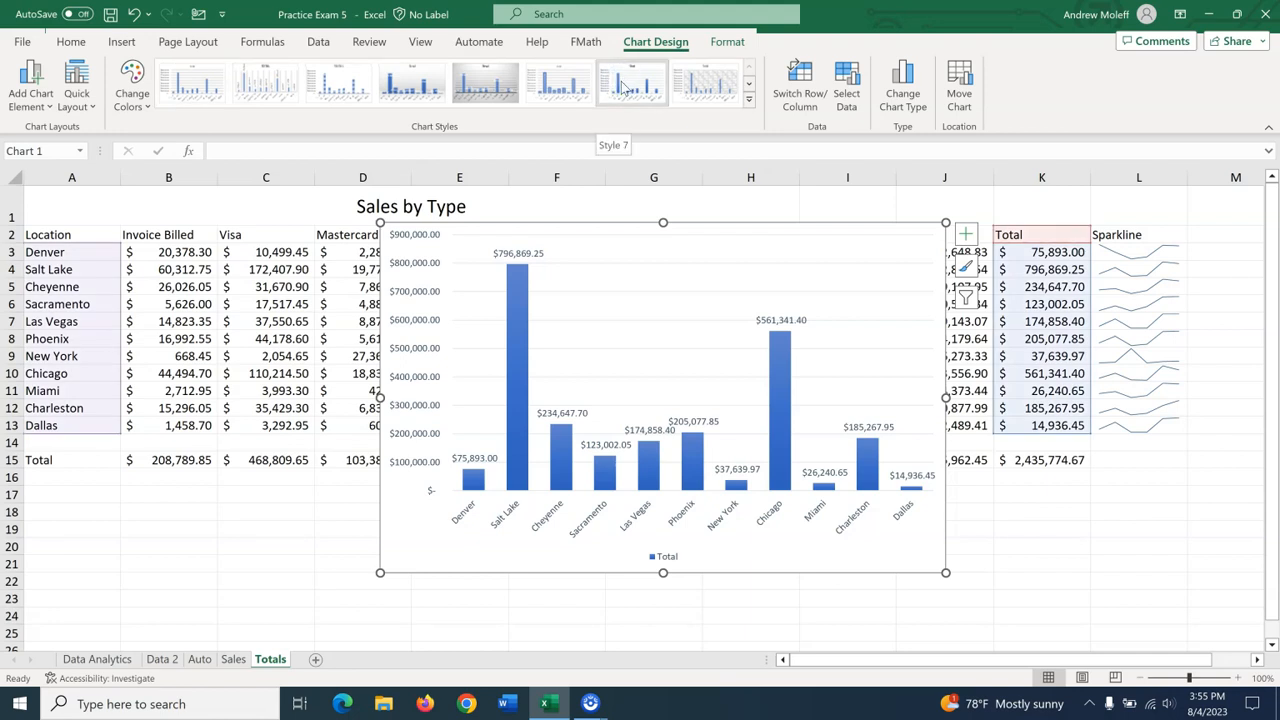
left_click(140, 105)
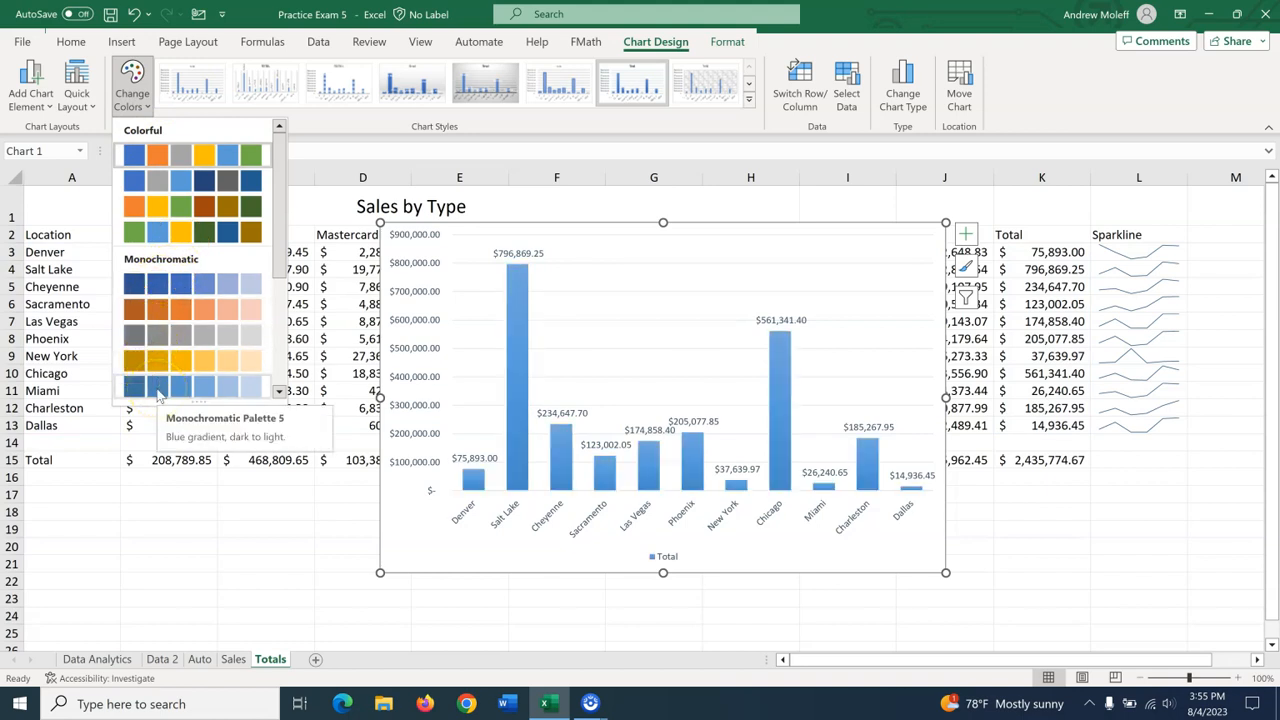
left_click(157, 391)
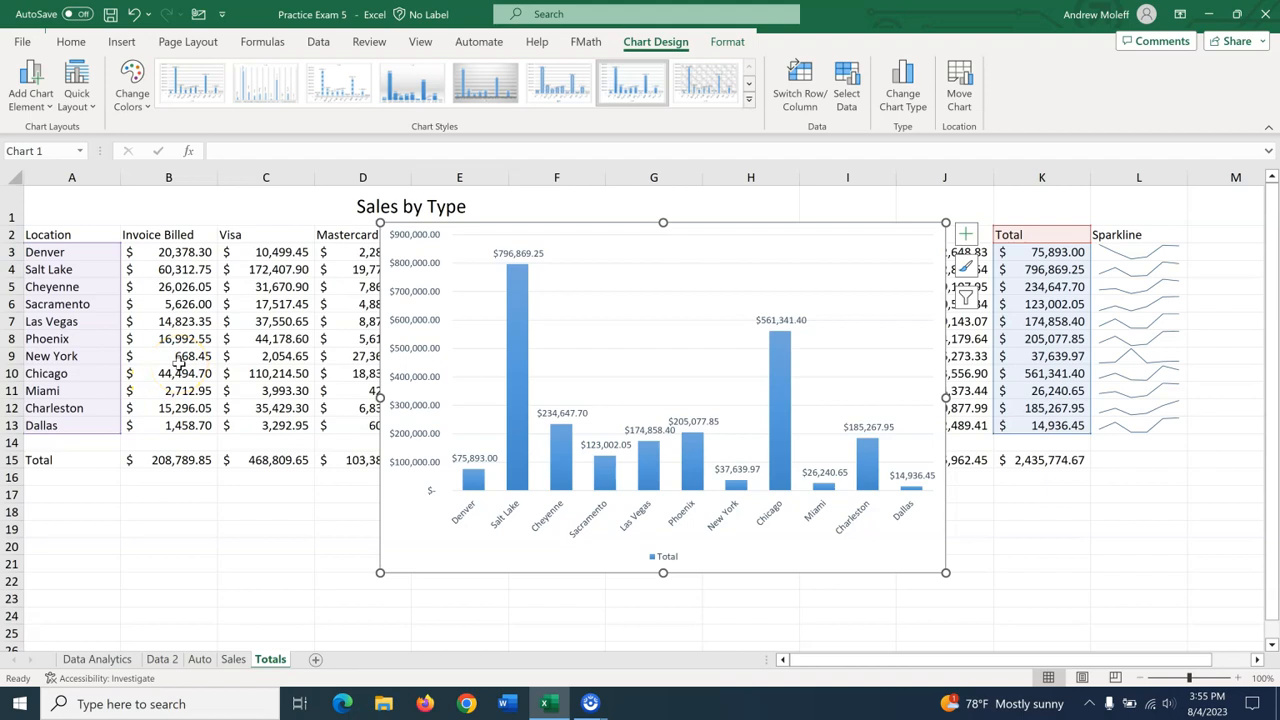
left_click(620, 250)
left_click(305, 497)
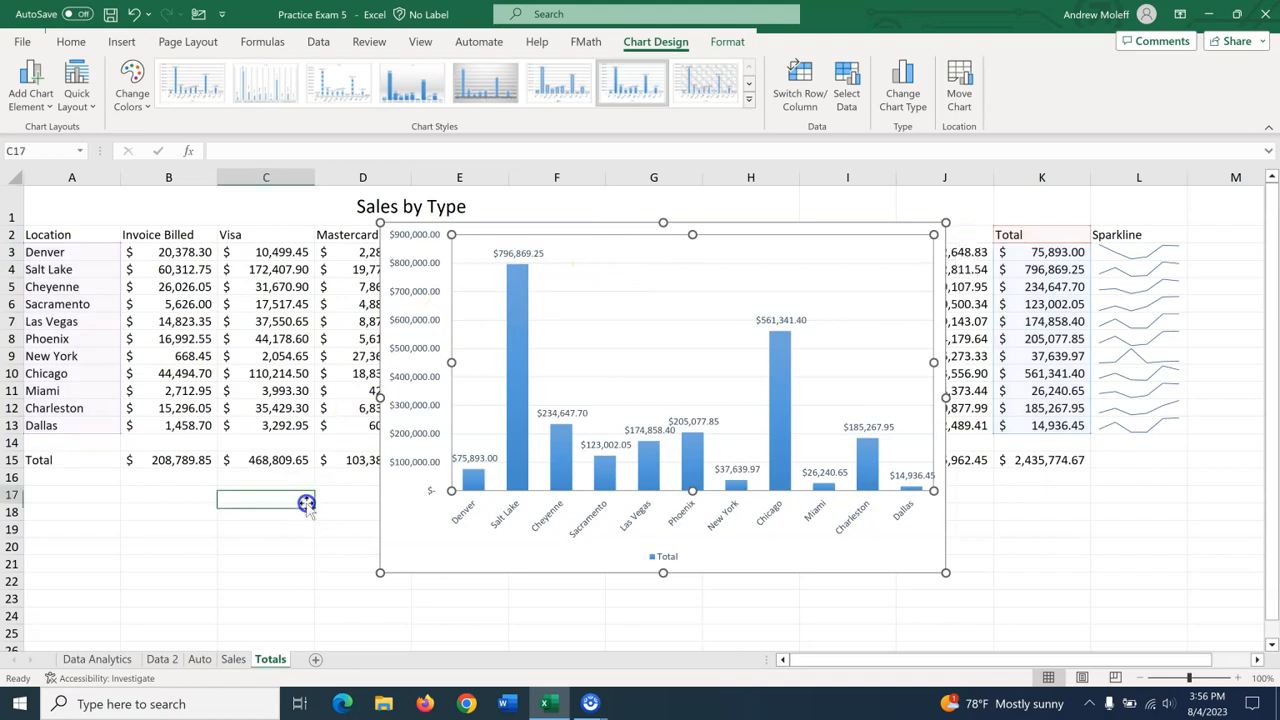
Step: Move the column chart to a new sheet of its own named "Totla Revenue Chart"
left_click(477, 235)
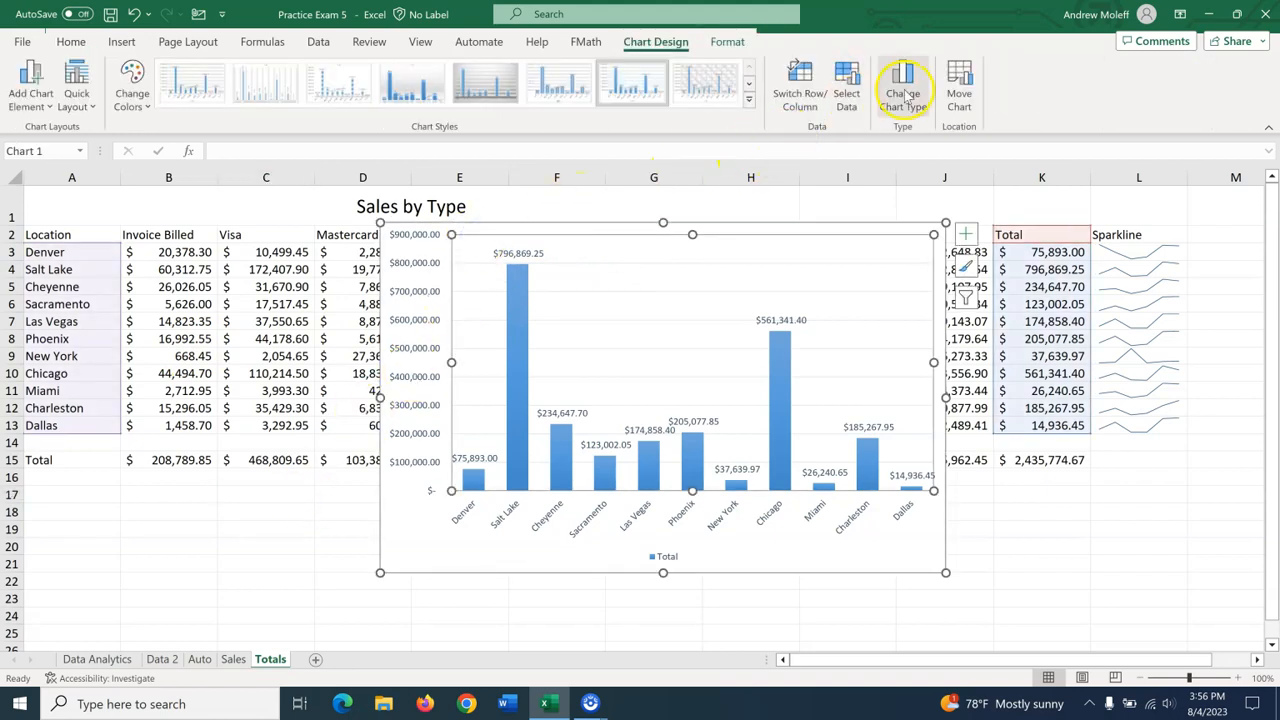
left_click(960, 100)
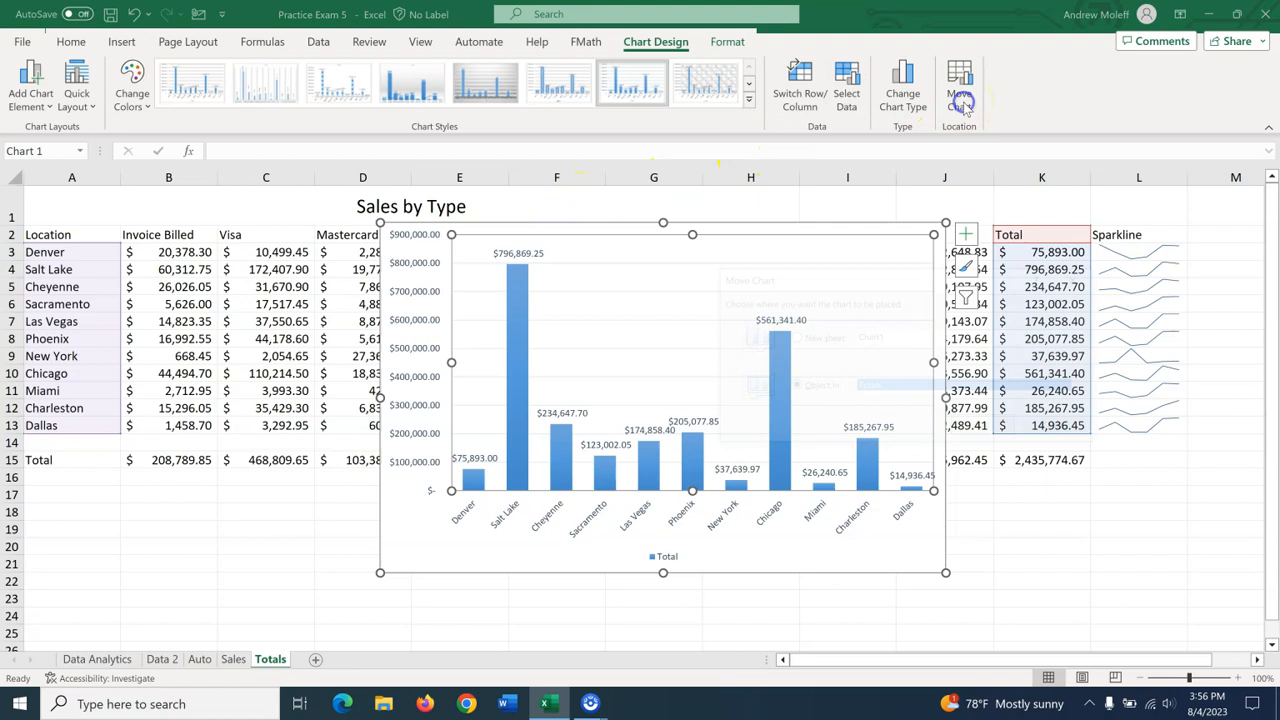
left_click(792, 340)
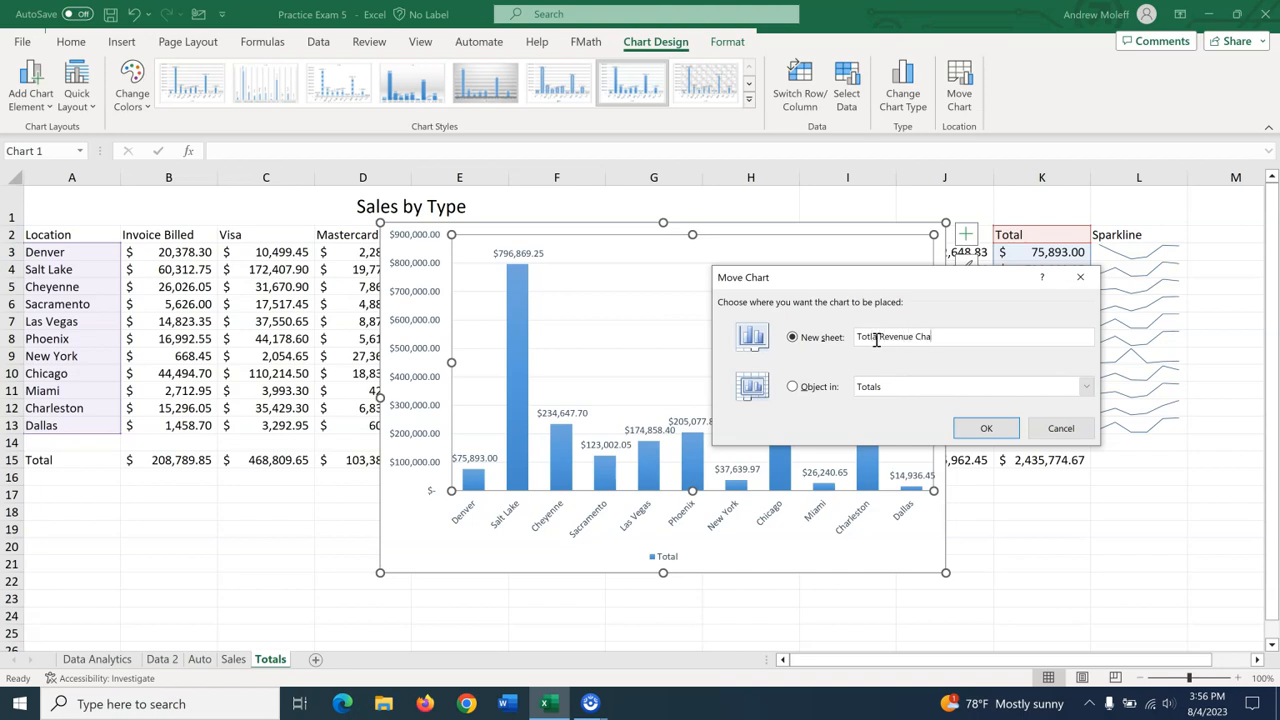
left_click(984, 430)
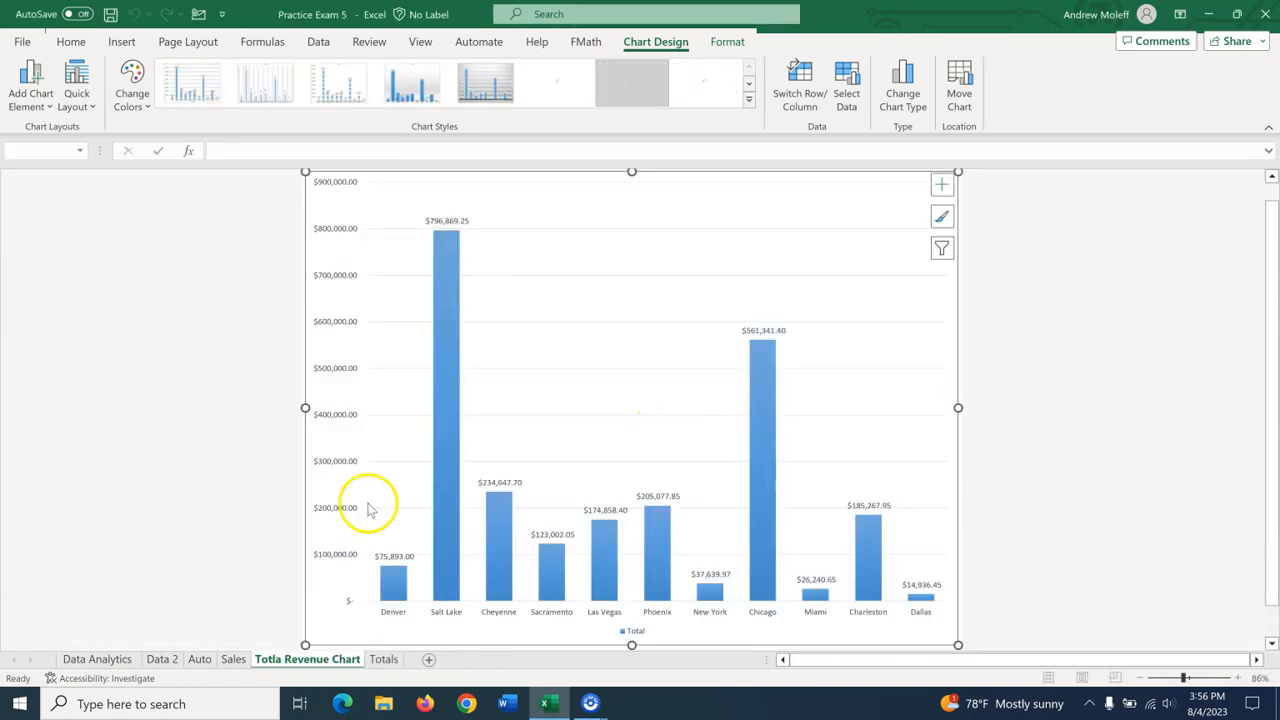
Step: Correct the spelling of the new chart sheet's name to "Total Revenue Chart"
right_click(272, 662)
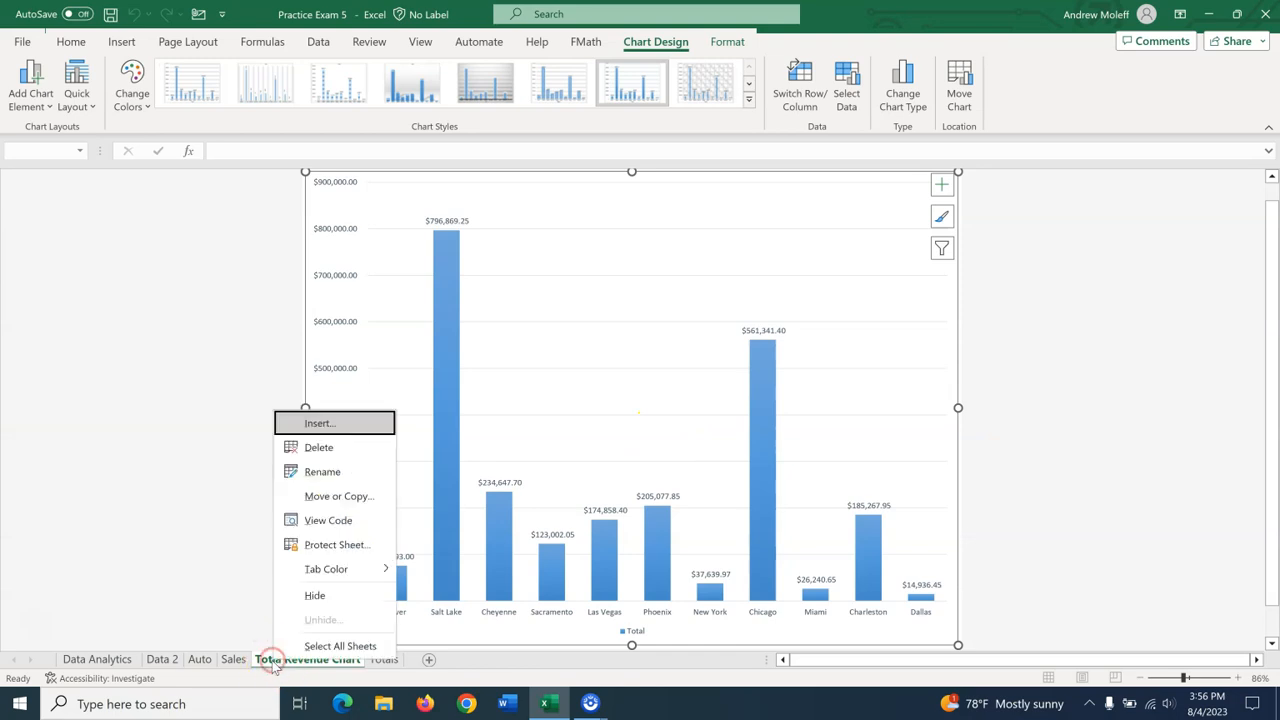
left_click(330, 471)
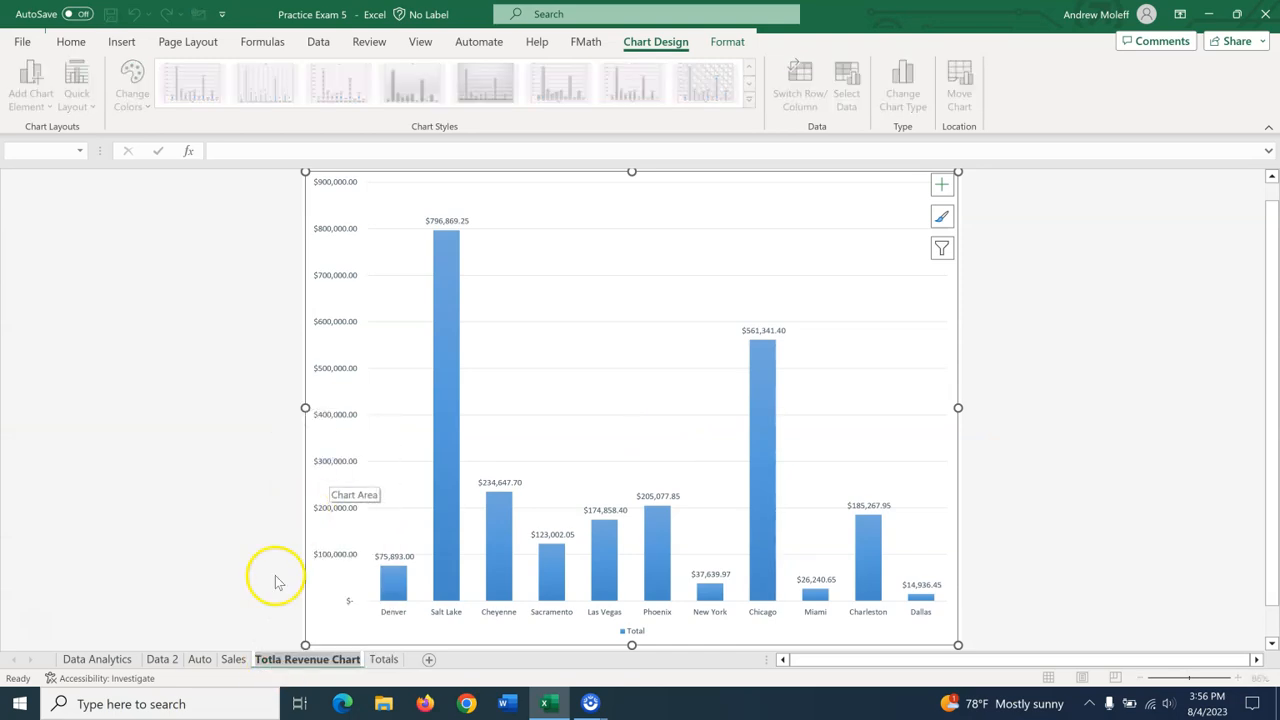
left_click(266, 659)
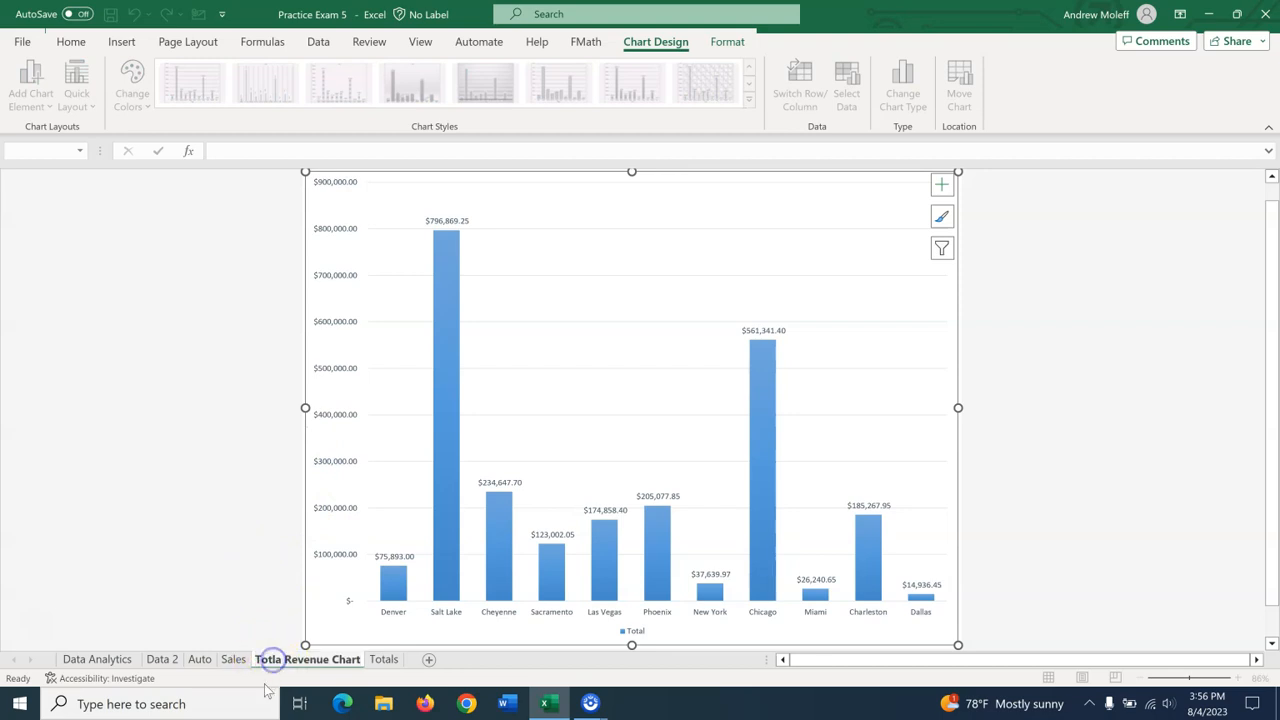
key("BackSpace")
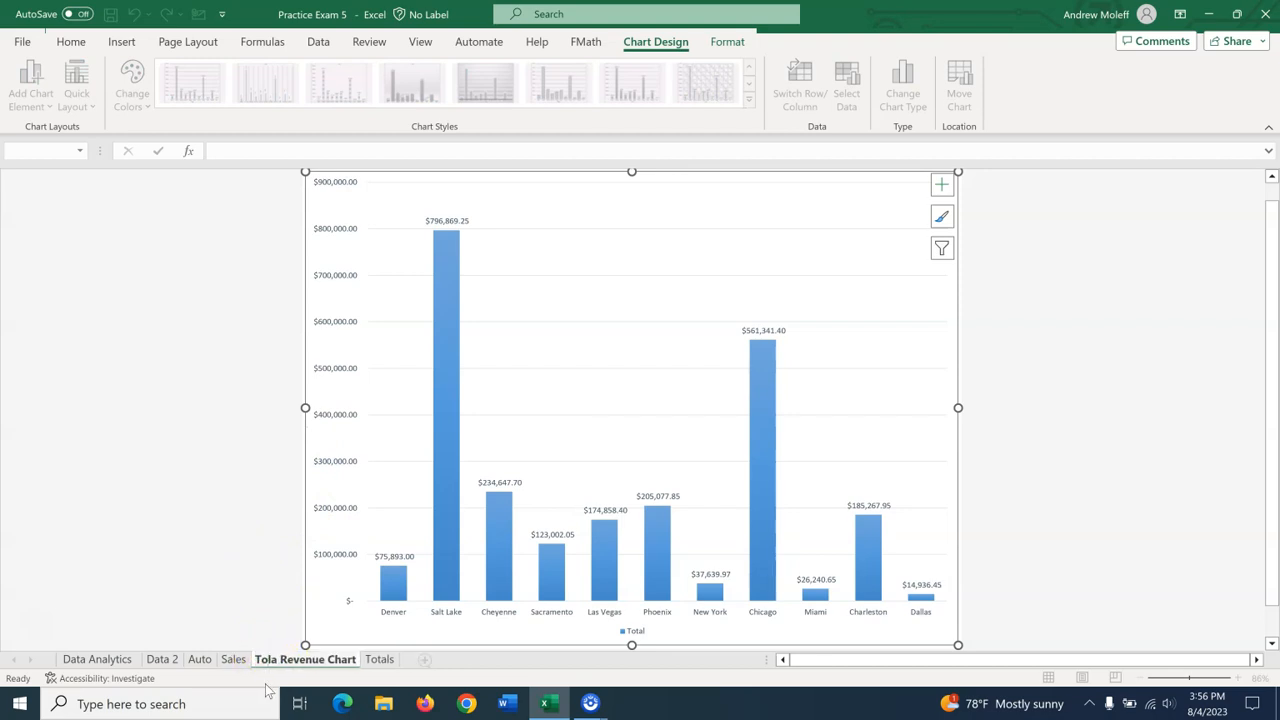
key("Delete")
type("ta")
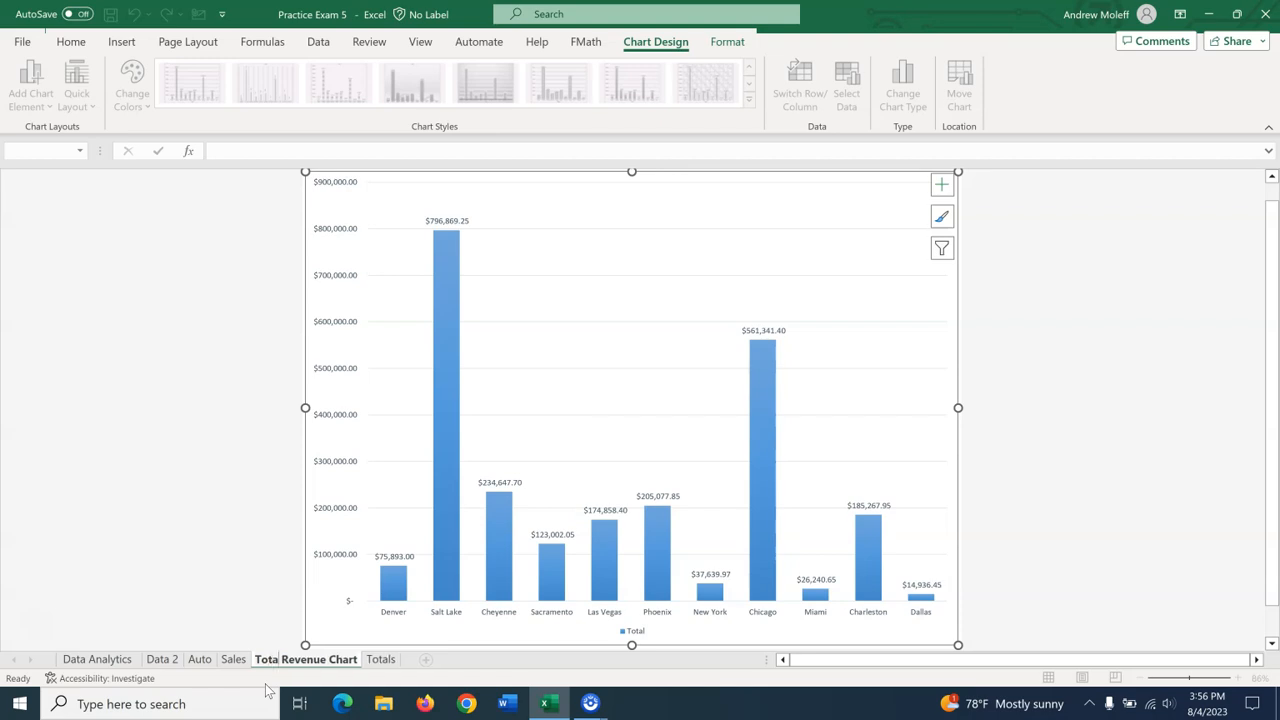
type("l")
key("Return")
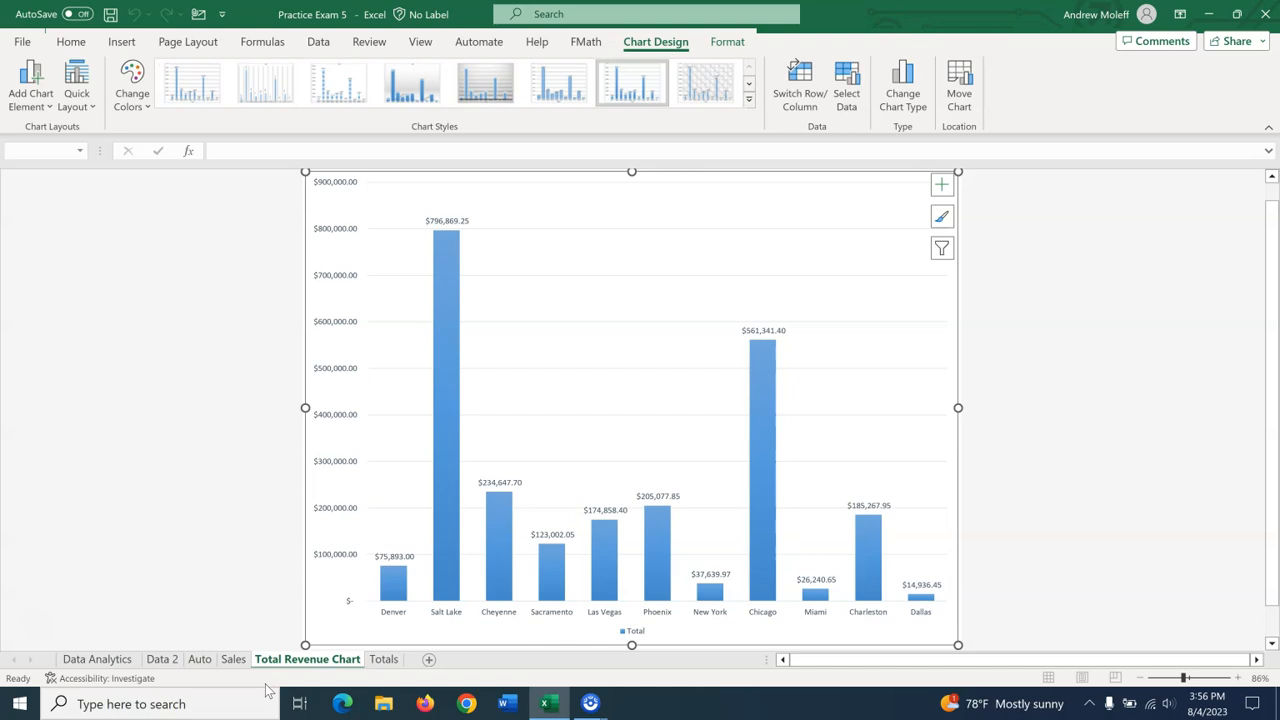
Step: Switch to the Auto worksheet
left_click(234, 558)
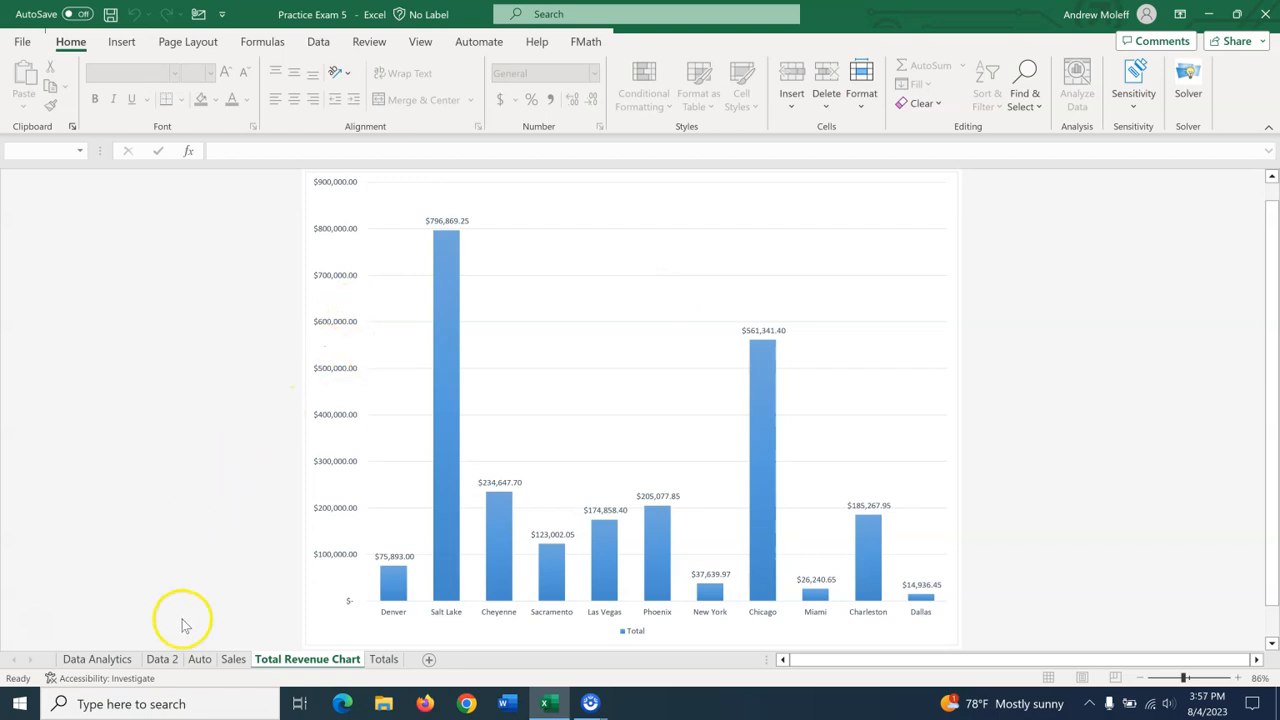
left_click(200, 660)
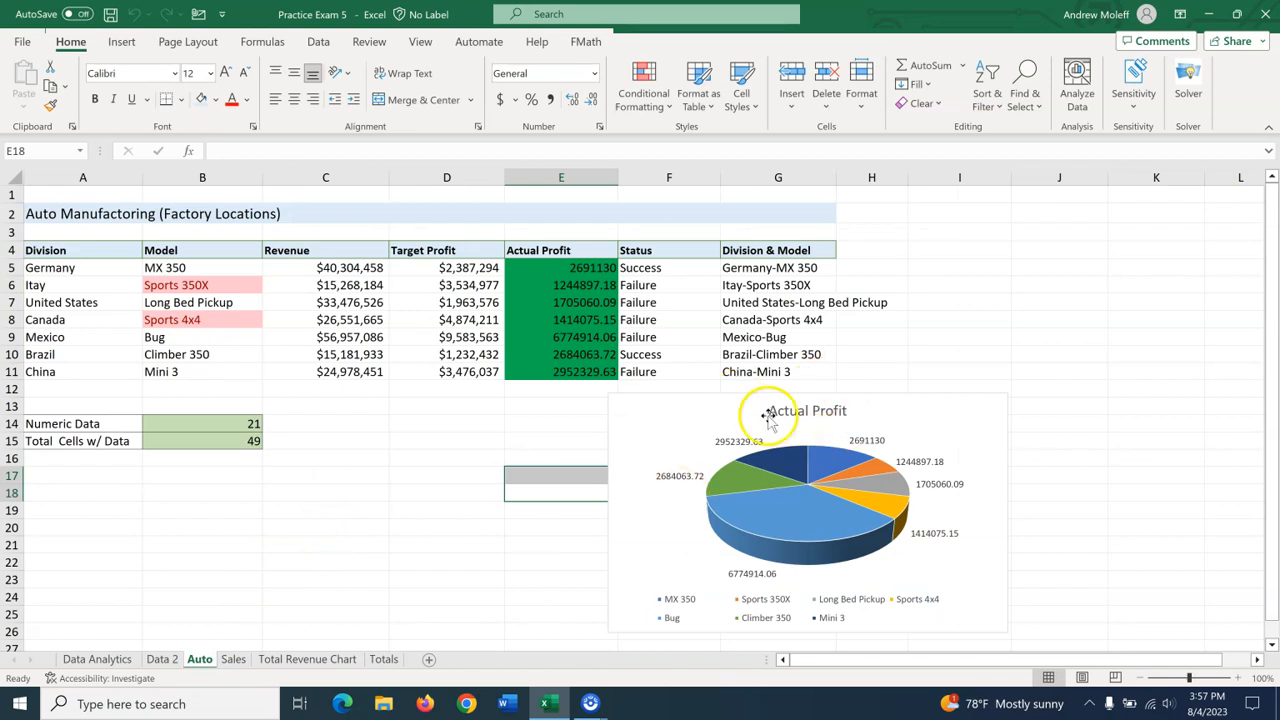
left_click(798, 401)
left_click_drag(798, 401, 871, 402)
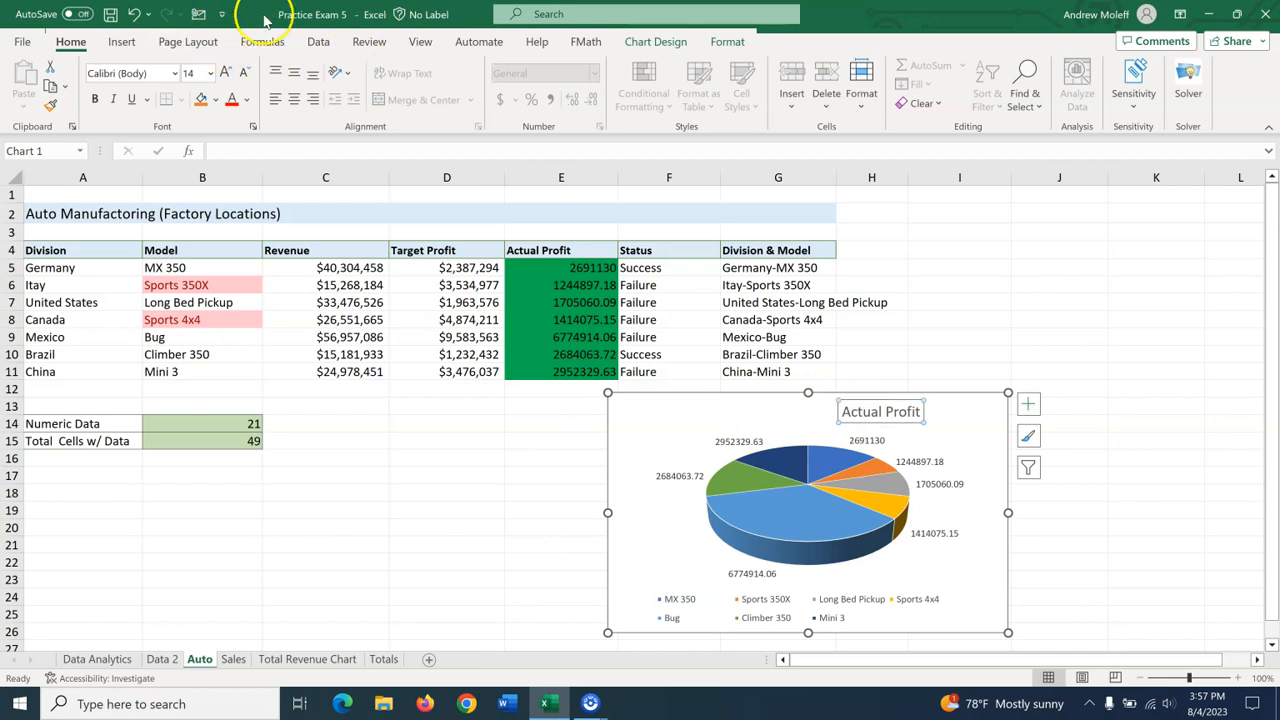
left_click(134, 15)
Step: Move the whole Actual Profit pie chart left so it sits below the factory table, under columns D to G
left_click_drag(700, 394, 528, 394)
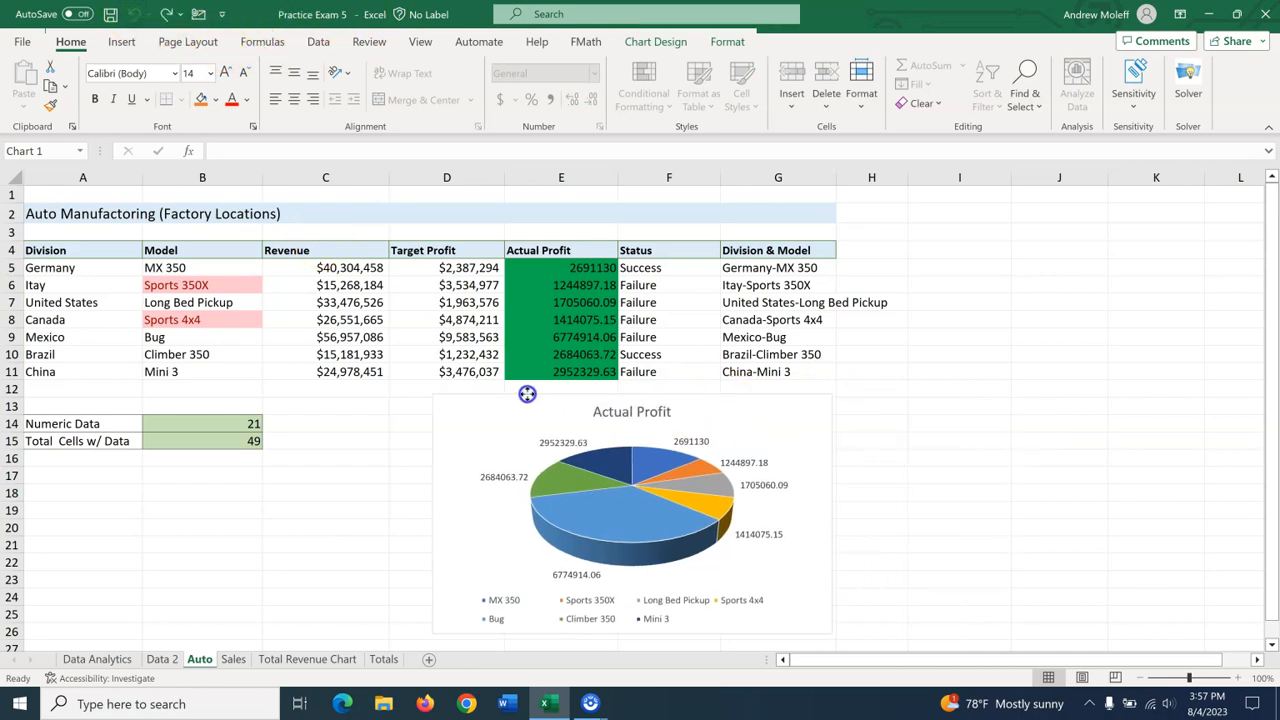
left_click(358, 466)
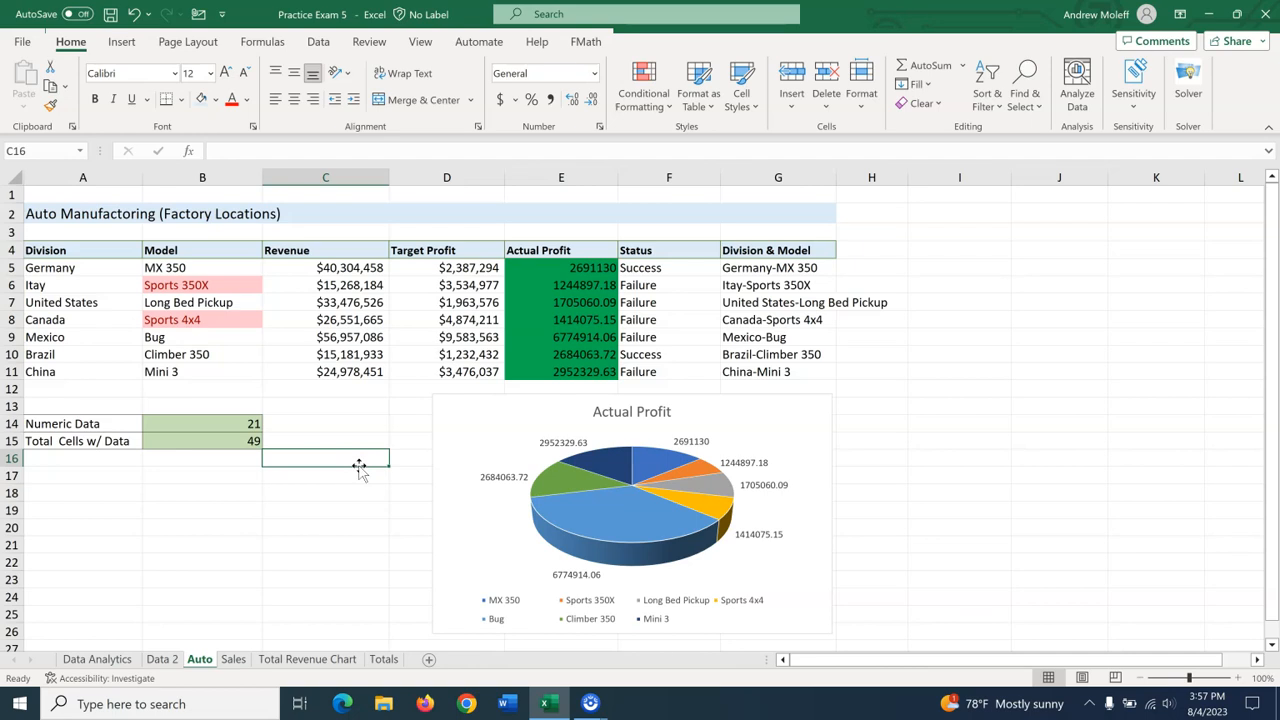
Step: Insert an octagon shape about 2.42" high and 3.03" wide beside the factory table, over columns I to K
left_click(122, 42)
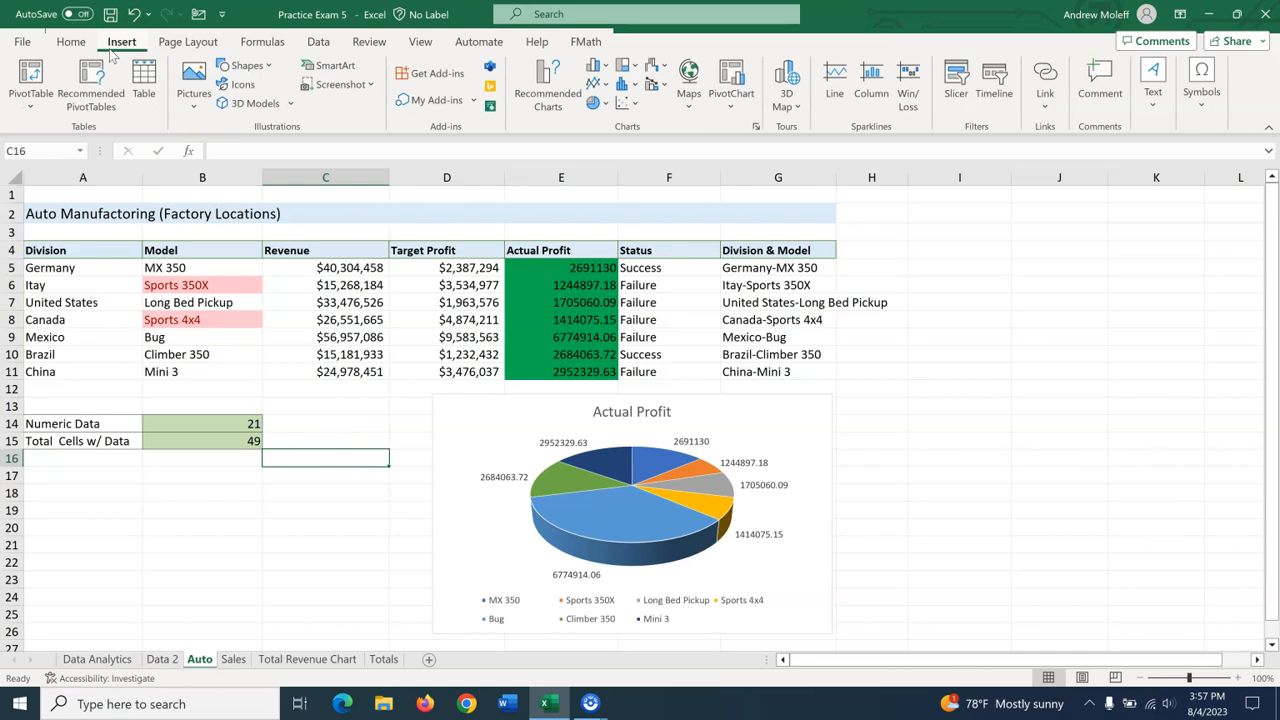
left_click(273, 65)
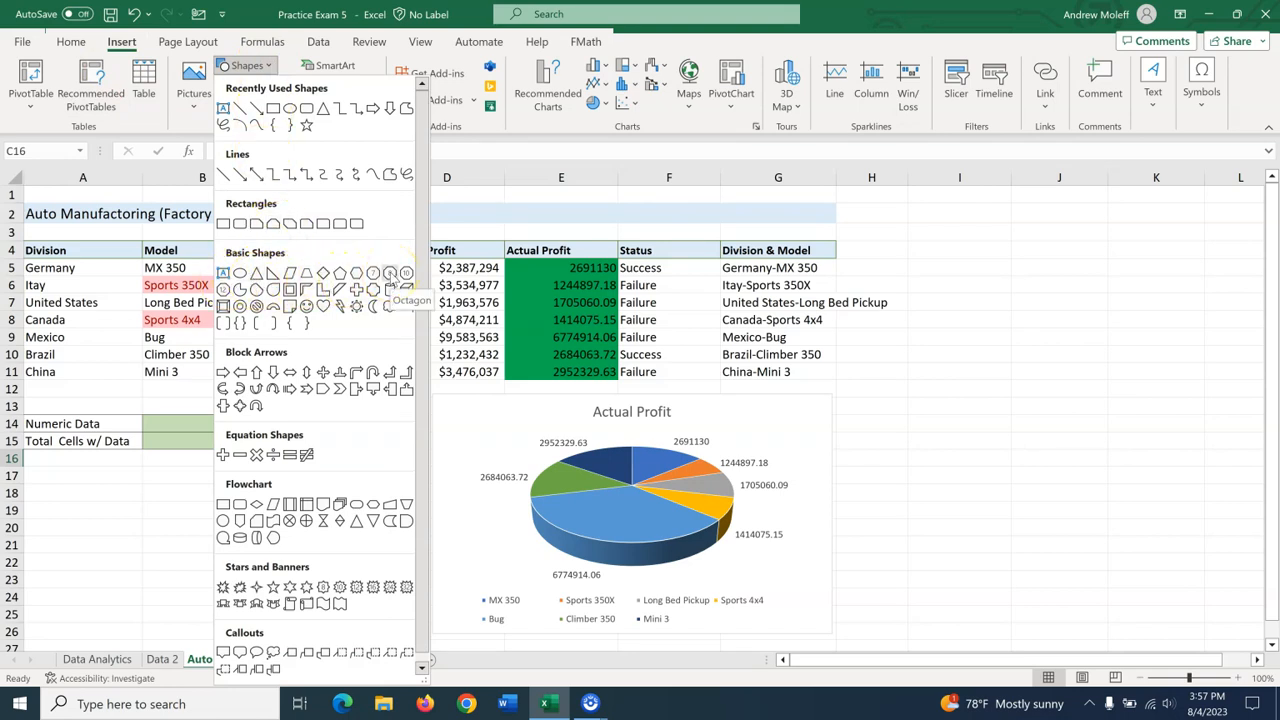
left_click(391, 274)
mouse_move(961, 254)
left_mouse_down()
mouse_move(1008, 284)
mouse_move(1064, 361)
mouse_move(1204, 447)
left_mouse_up()
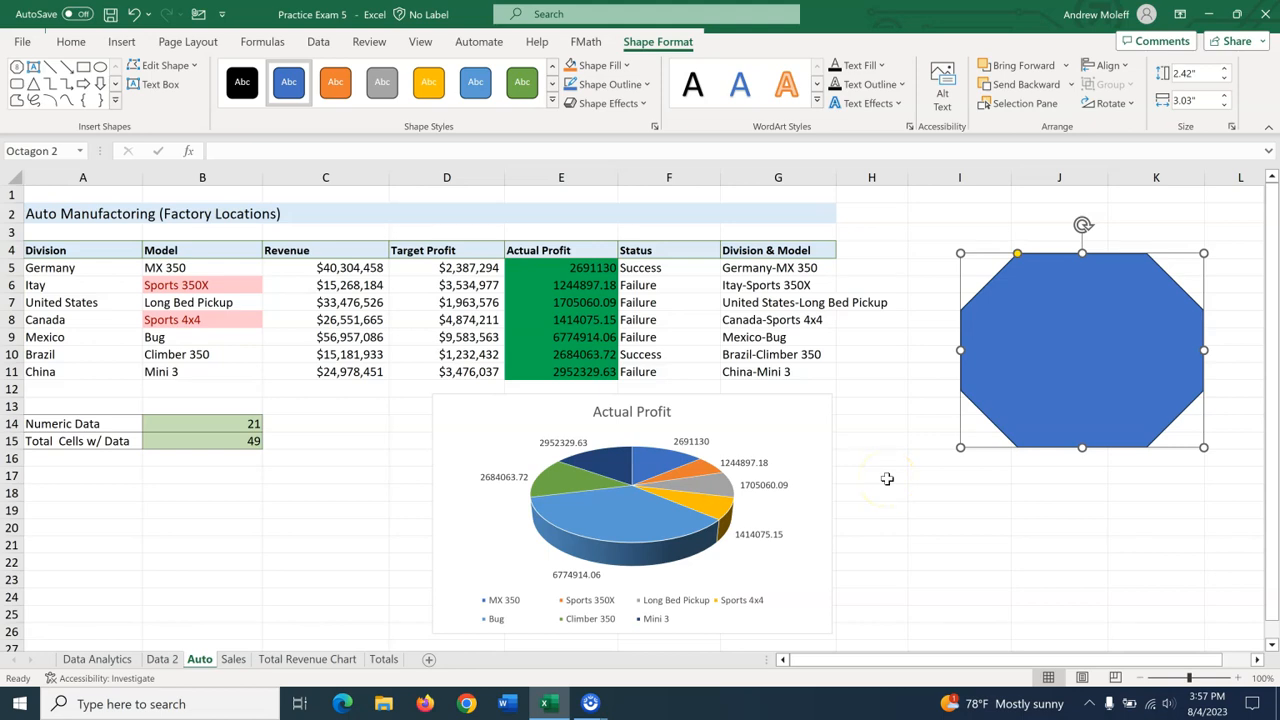
left_click(916, 436)
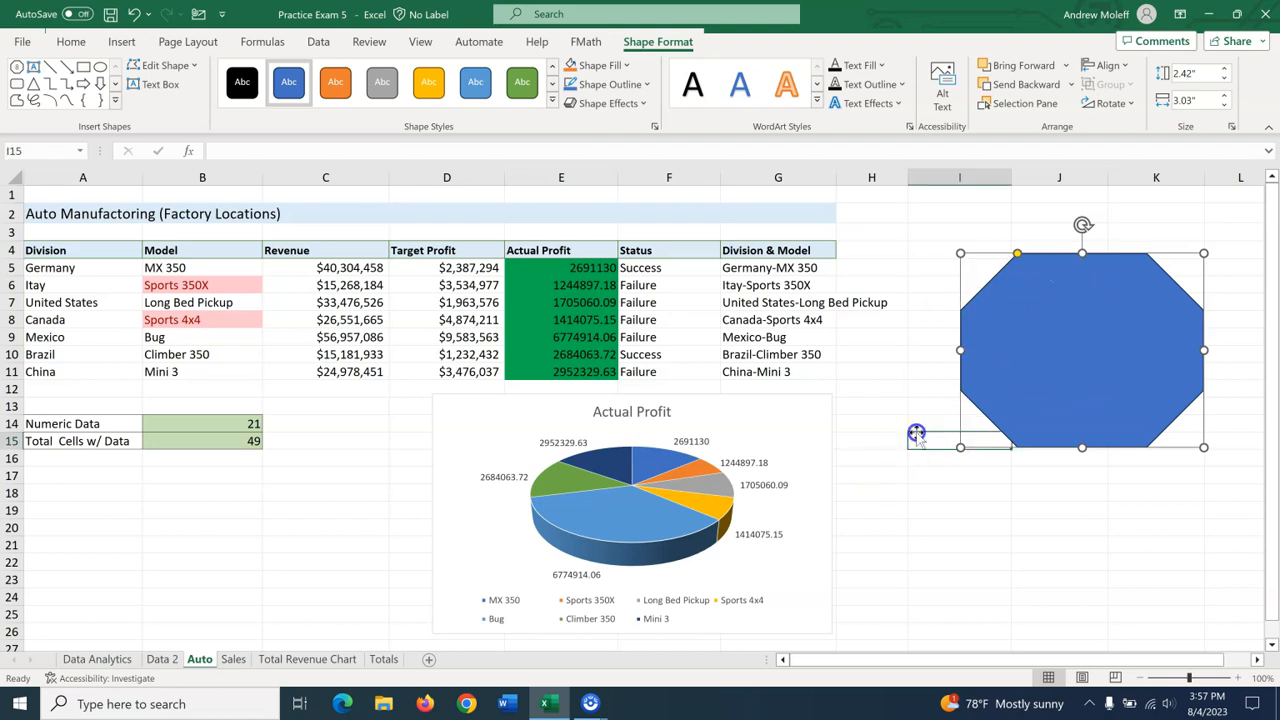
Step: Set the octagon's shape outline colour to Black, Text 1, Lighter 5%
left_click(1046, 337)
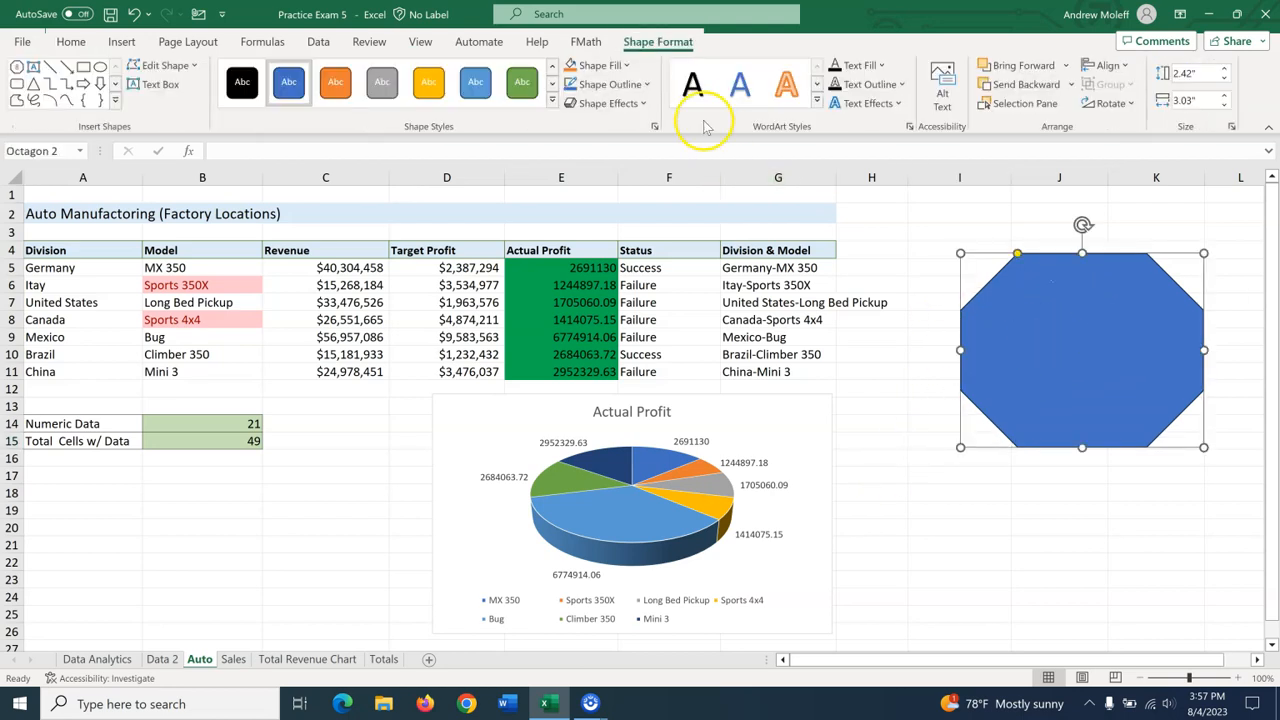
left_click(645, 85)
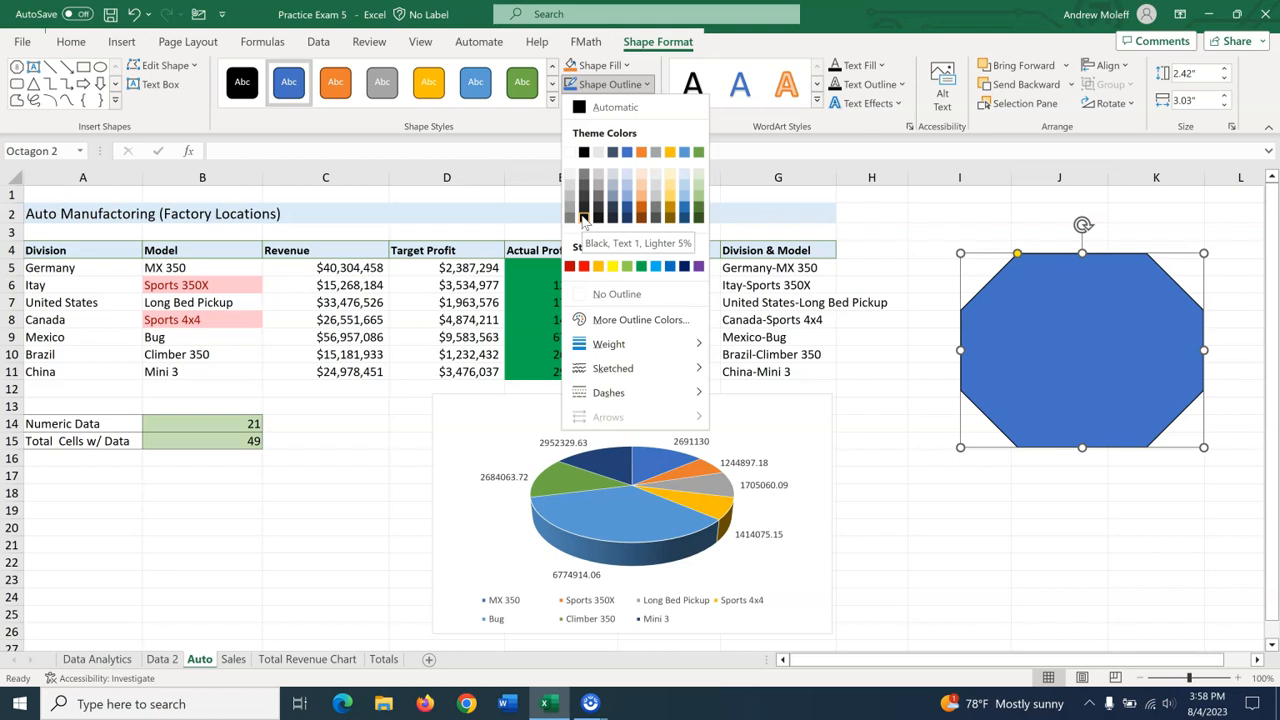
left_click(583, 219)
left_click(893, 247)
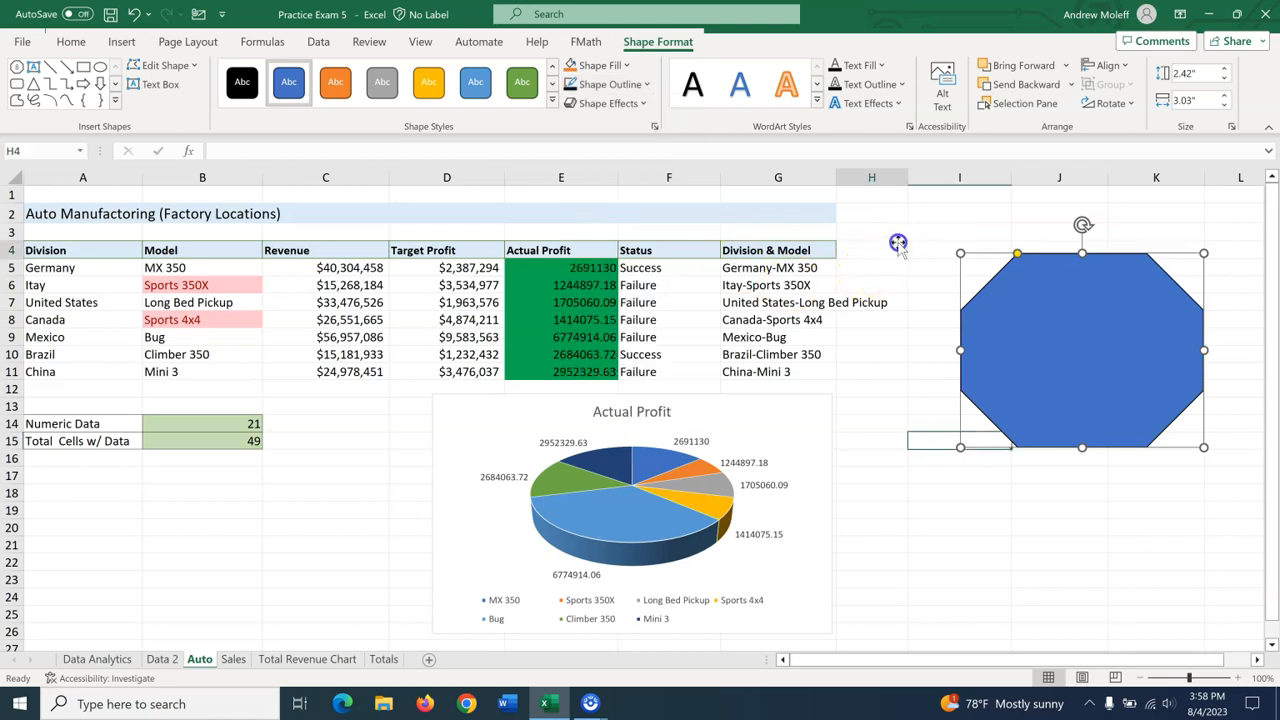
Step: Apply the first Outer shadow text effect to the octagon
left_click(1077, 393)
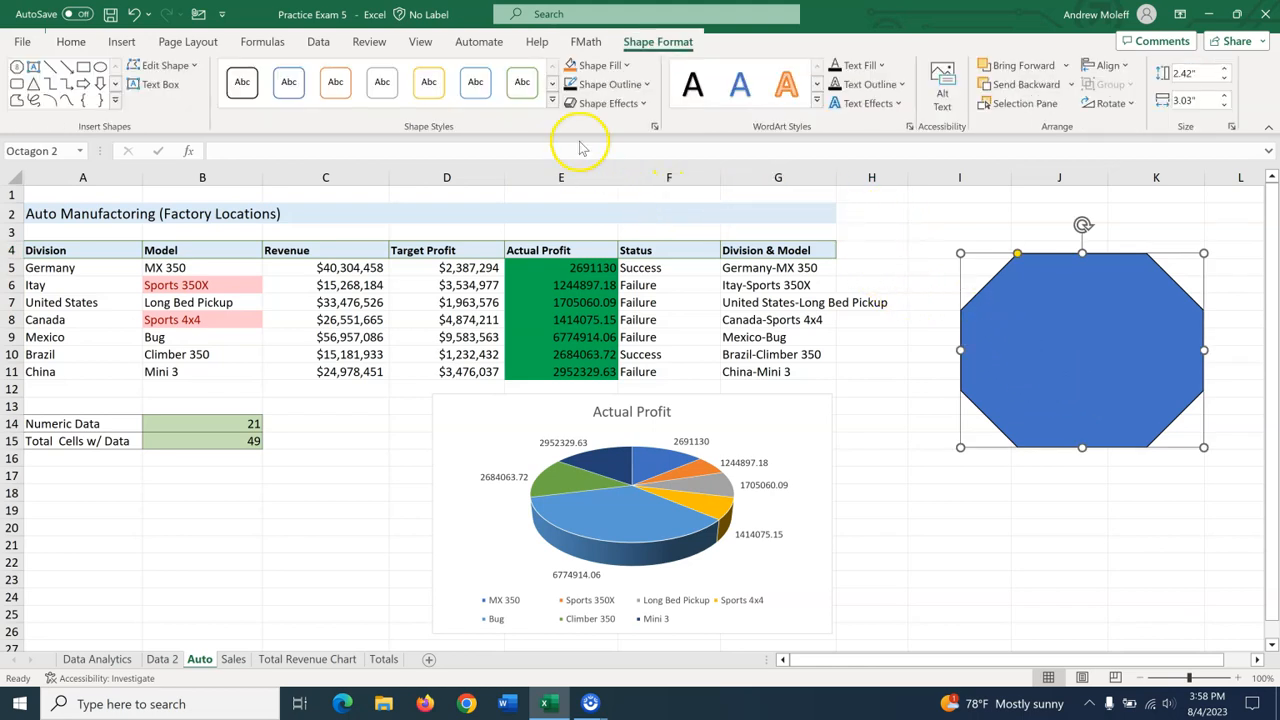
left_click(899, 105)
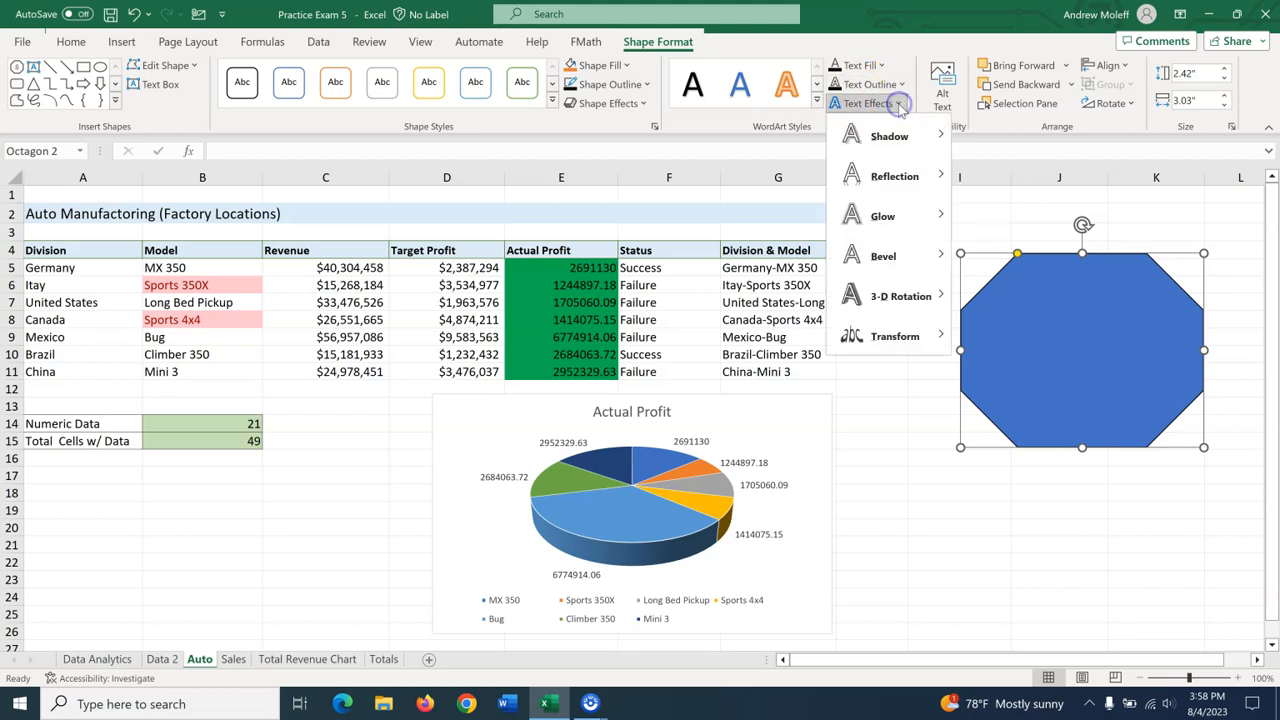
mouse_move(897, 138)
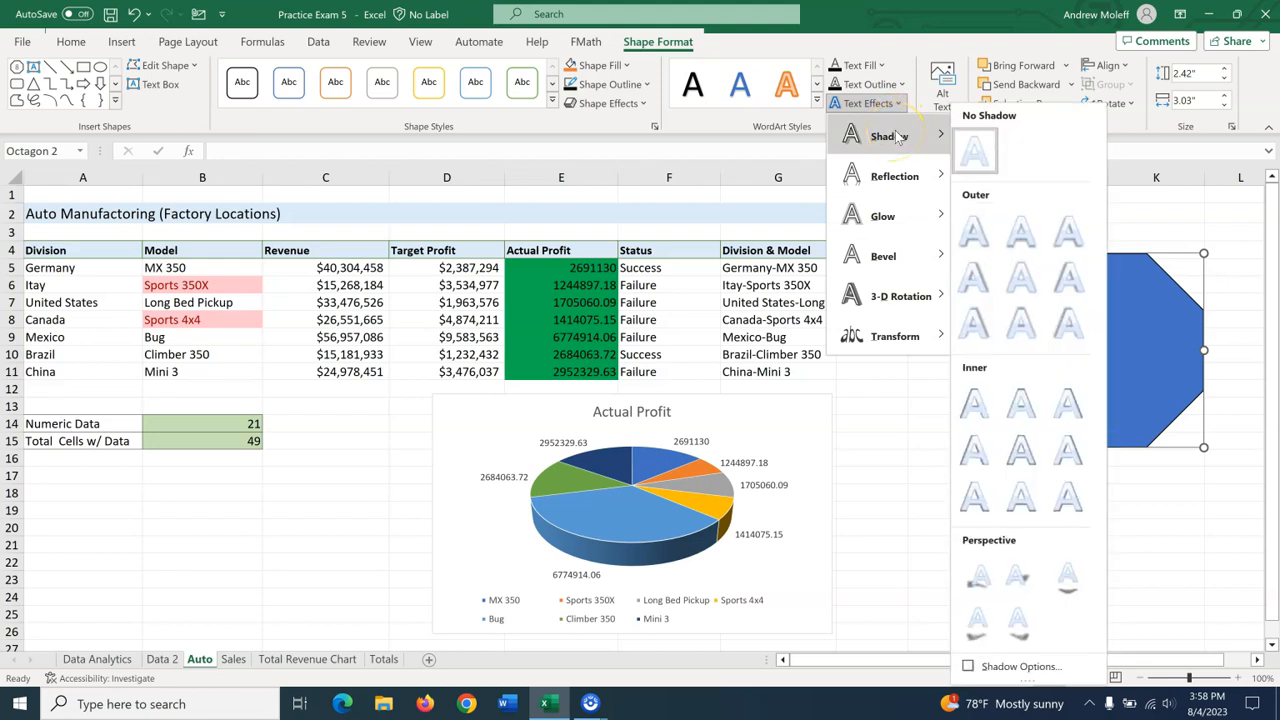
left_click(970, 232)
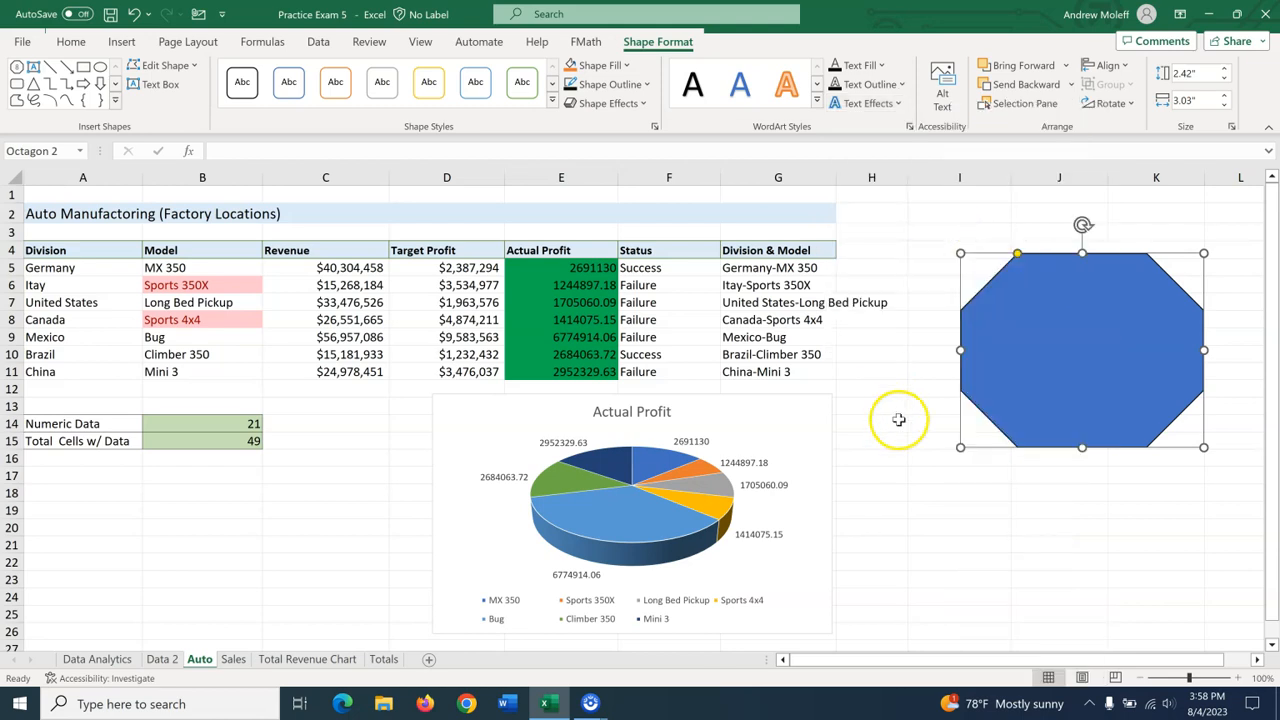
left_click(900, 421)
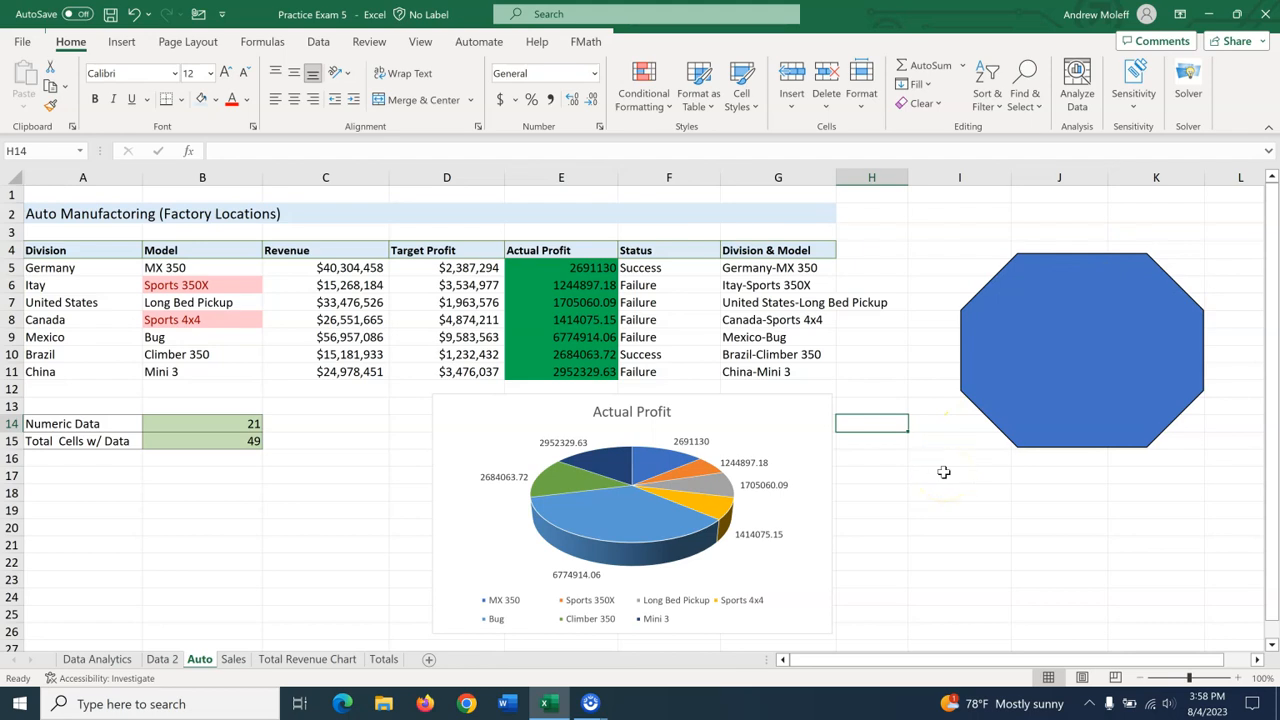
Step: Fill the octagon with the bright red standard colour
left_click(1078, 374)
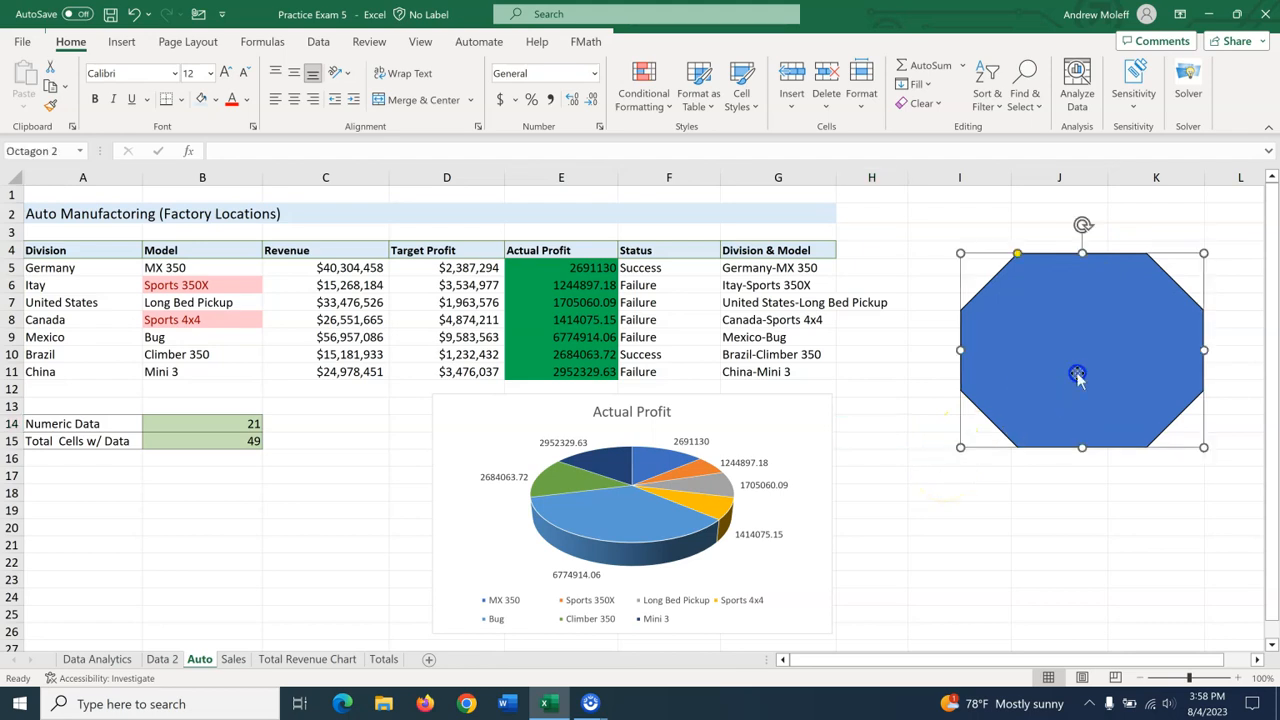
left_click(643, 168)
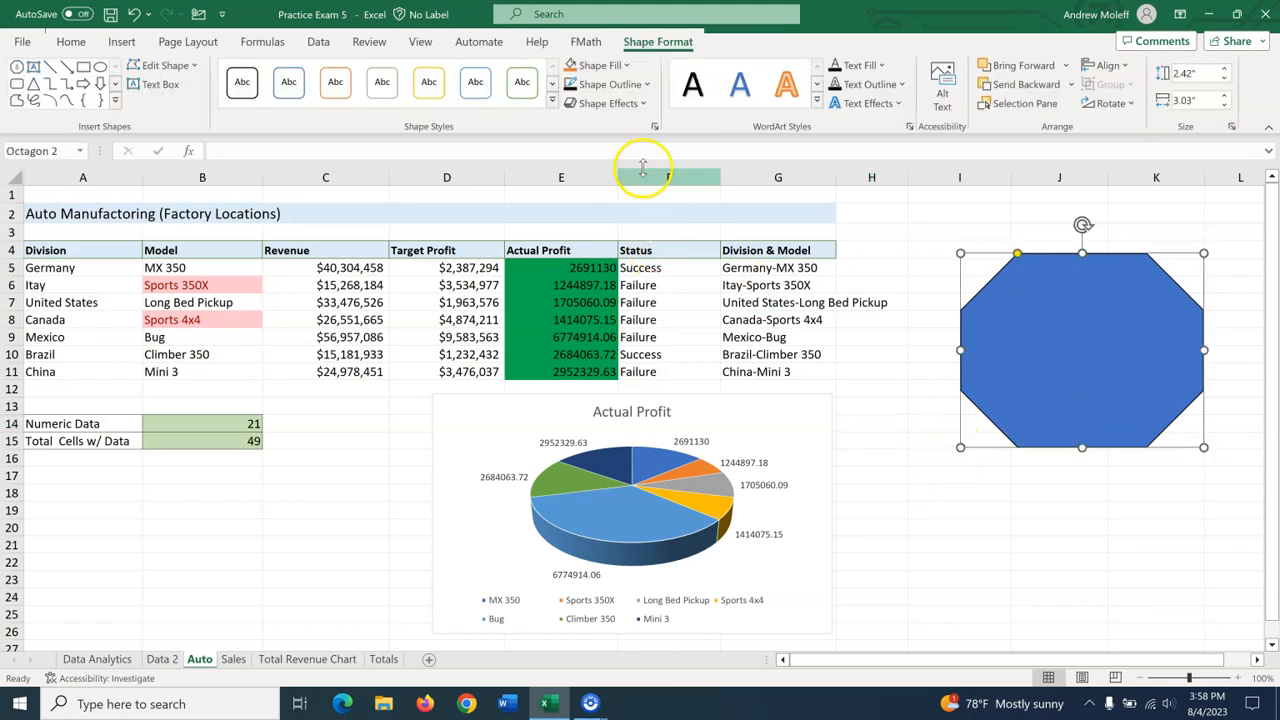
left_click(612, 65)
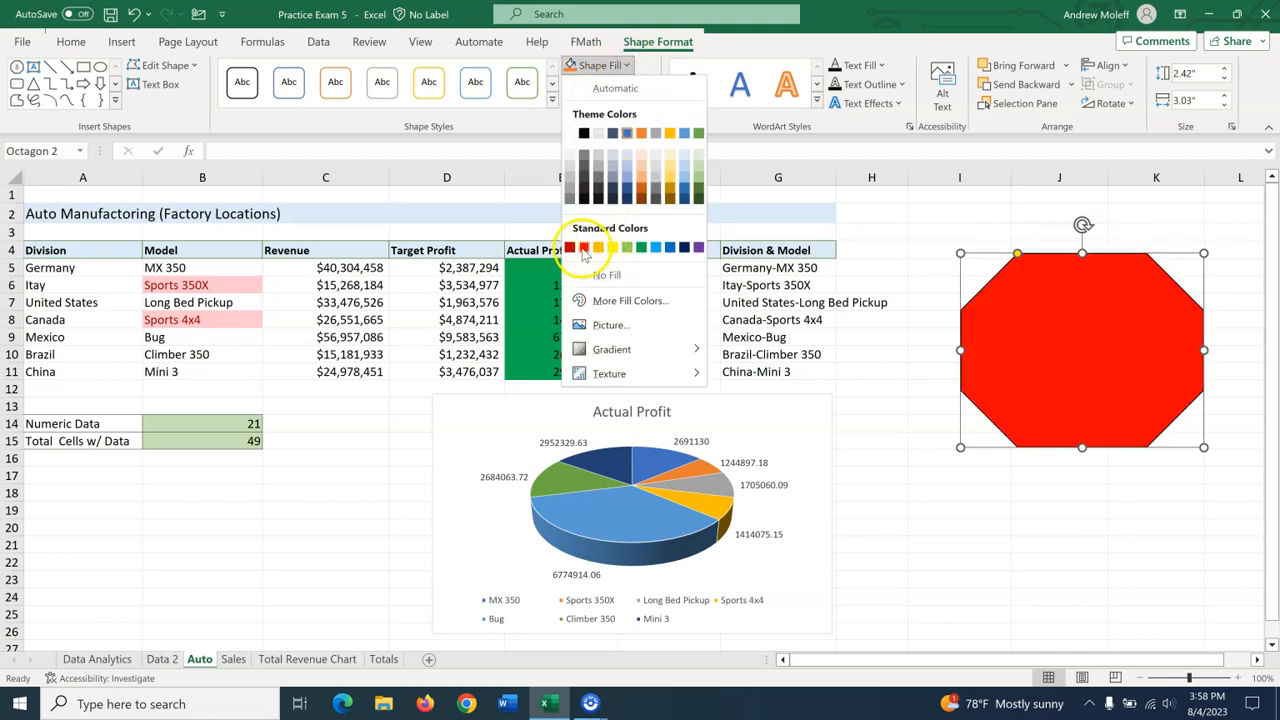
left_click(584, 248)
left_click(918, 490)
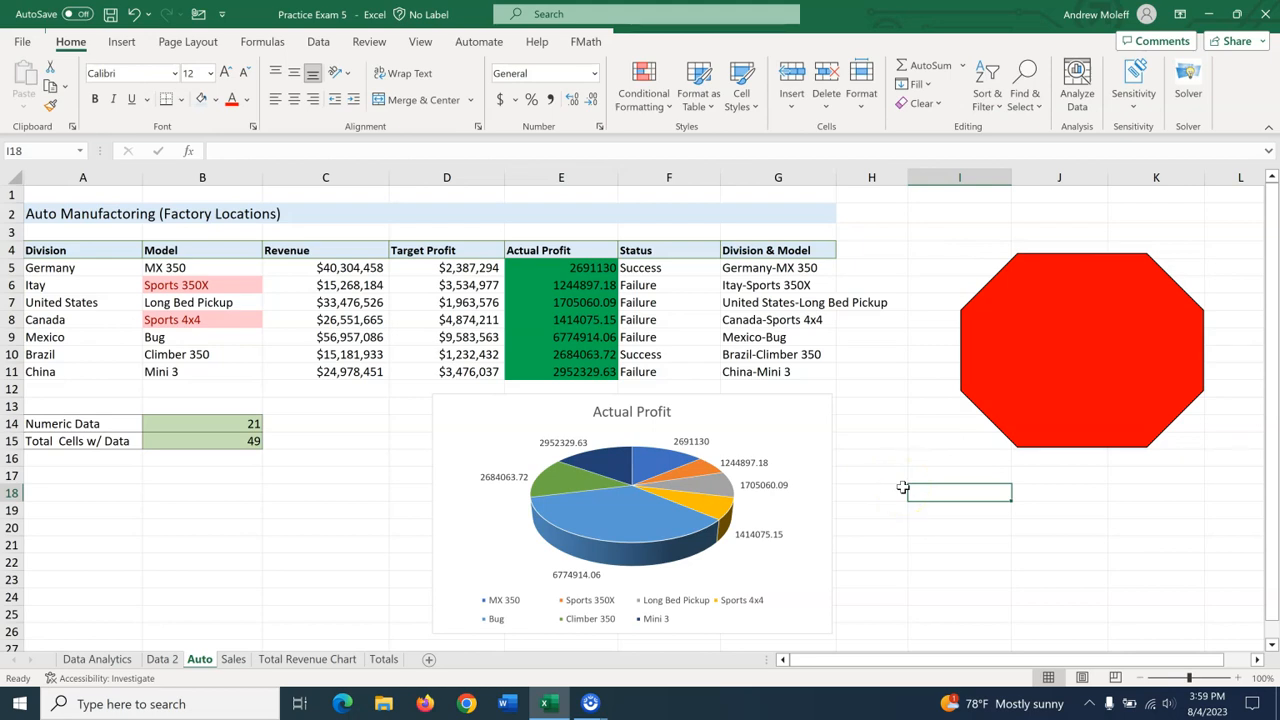
left_click(761, 426)
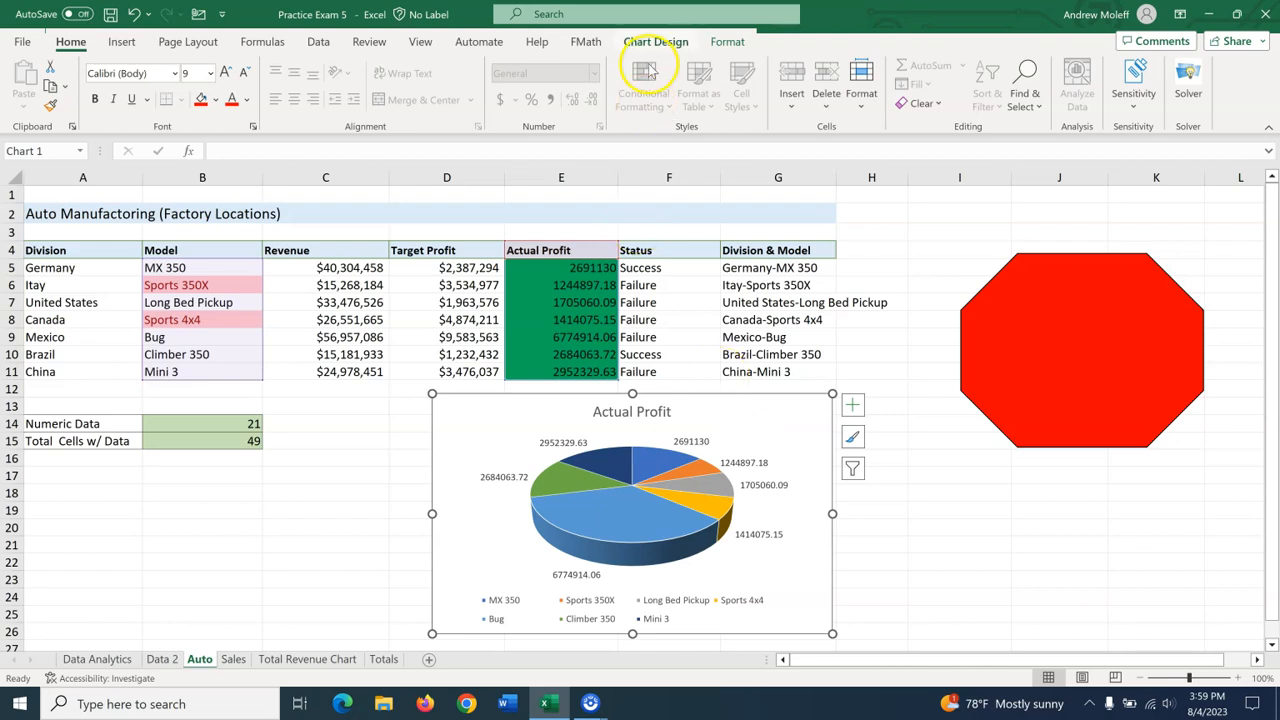
left_click(717, 43)
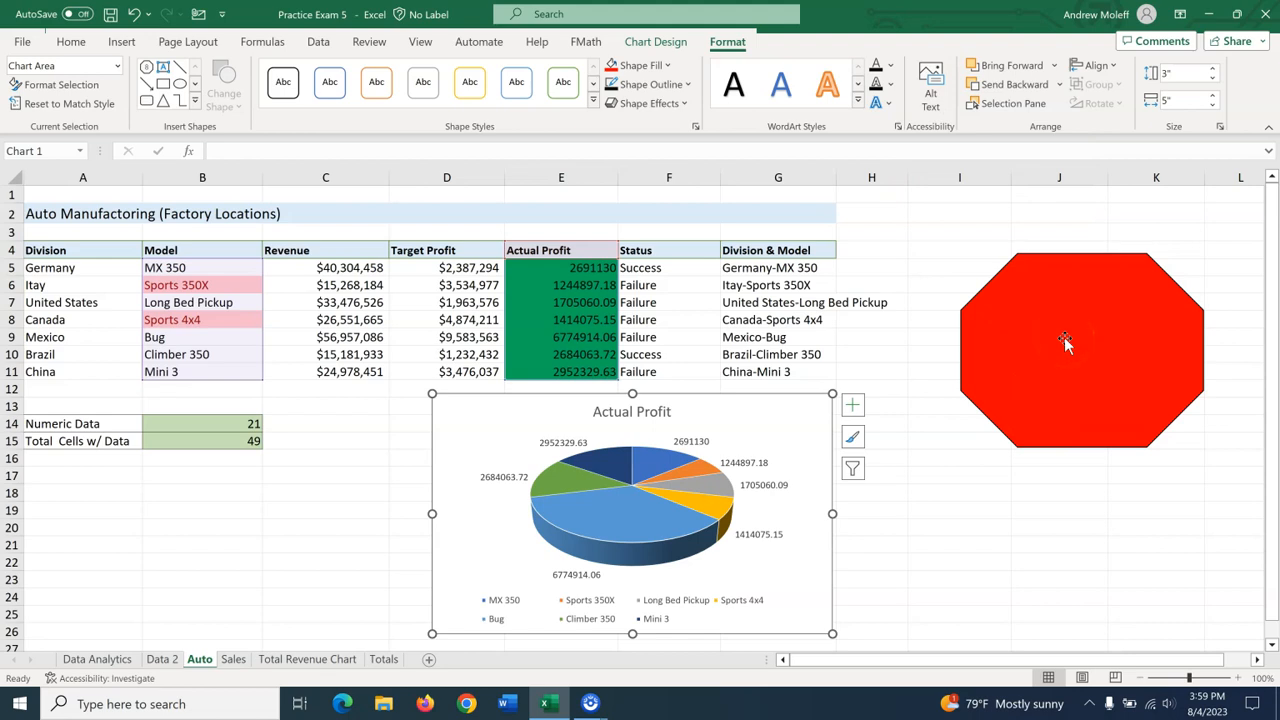
left_click(948, 495)
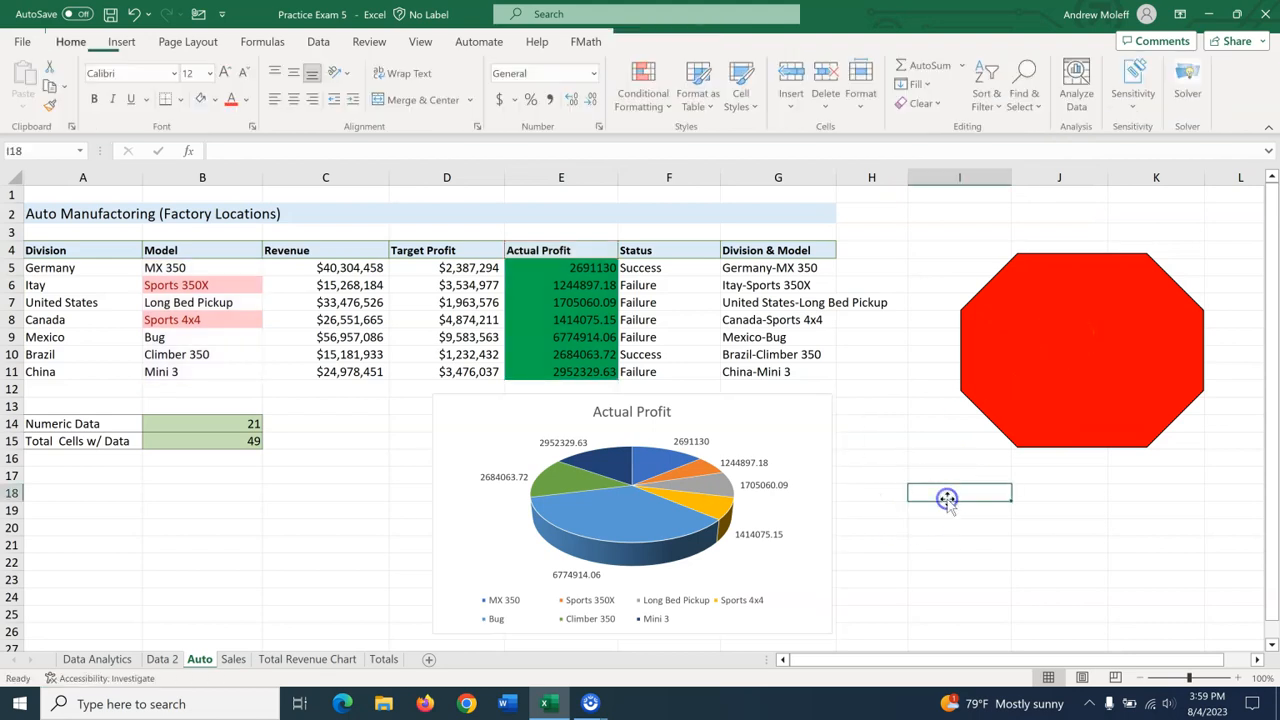
Step: Mark the red octagon as decorative in its alt text settings
left_click(1064, 372)
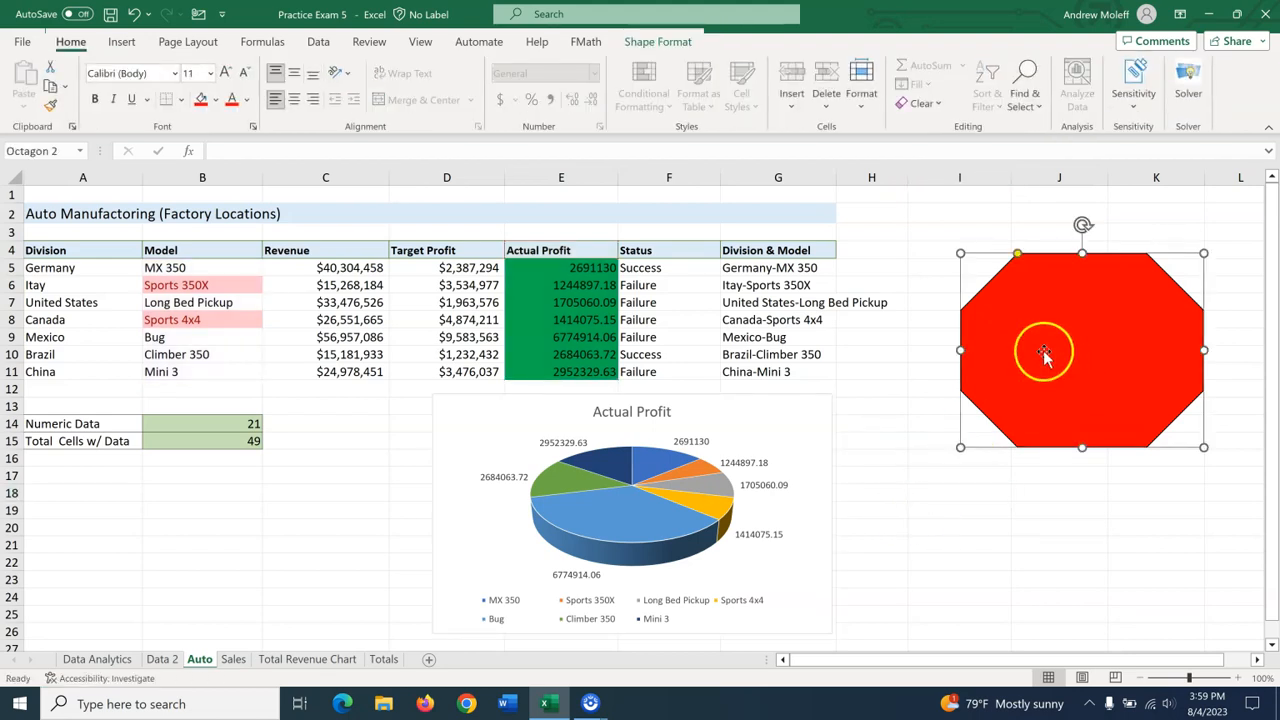
left_click(660, 42)
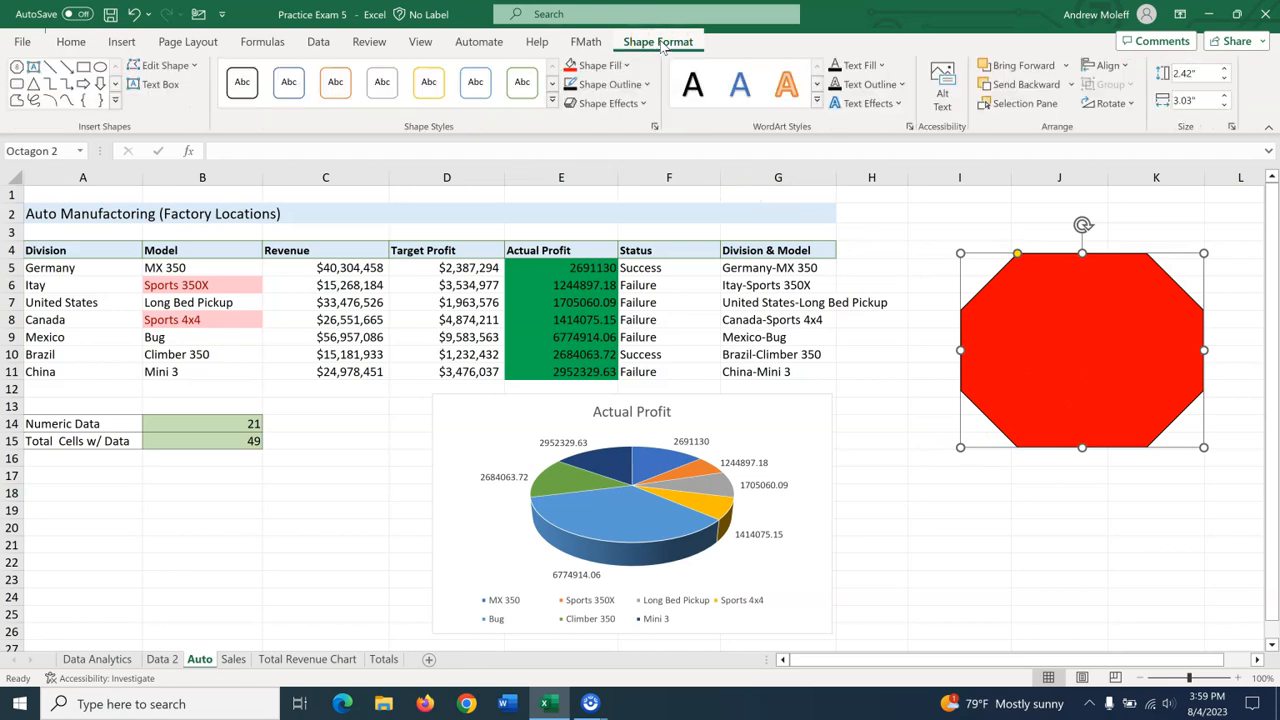
left_click(941, 100)
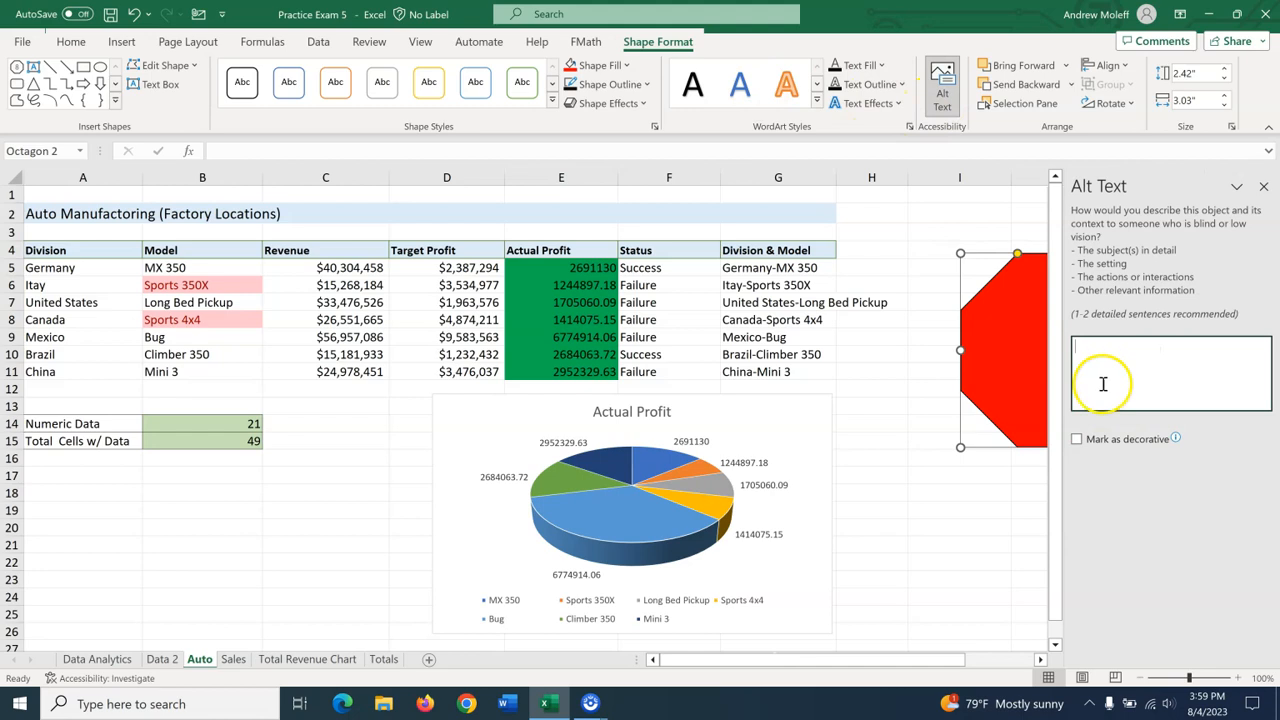
left_click(1078, 441)
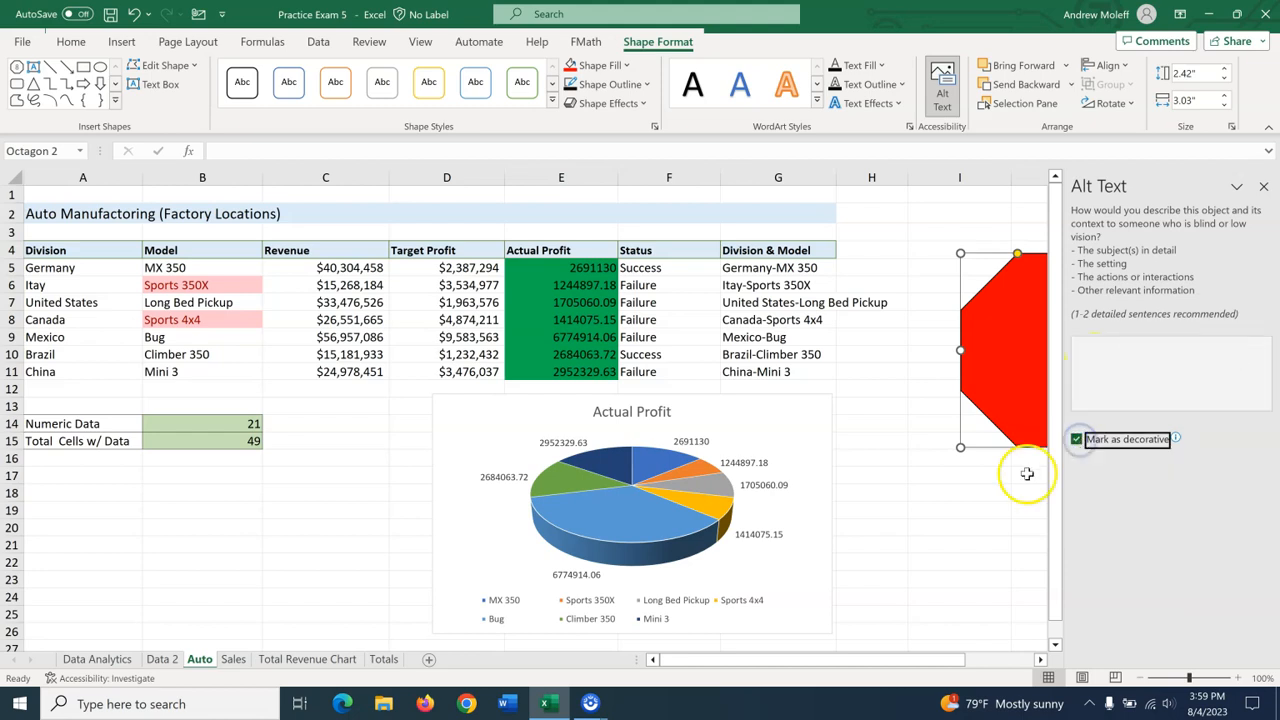
left_click(1263, 189)
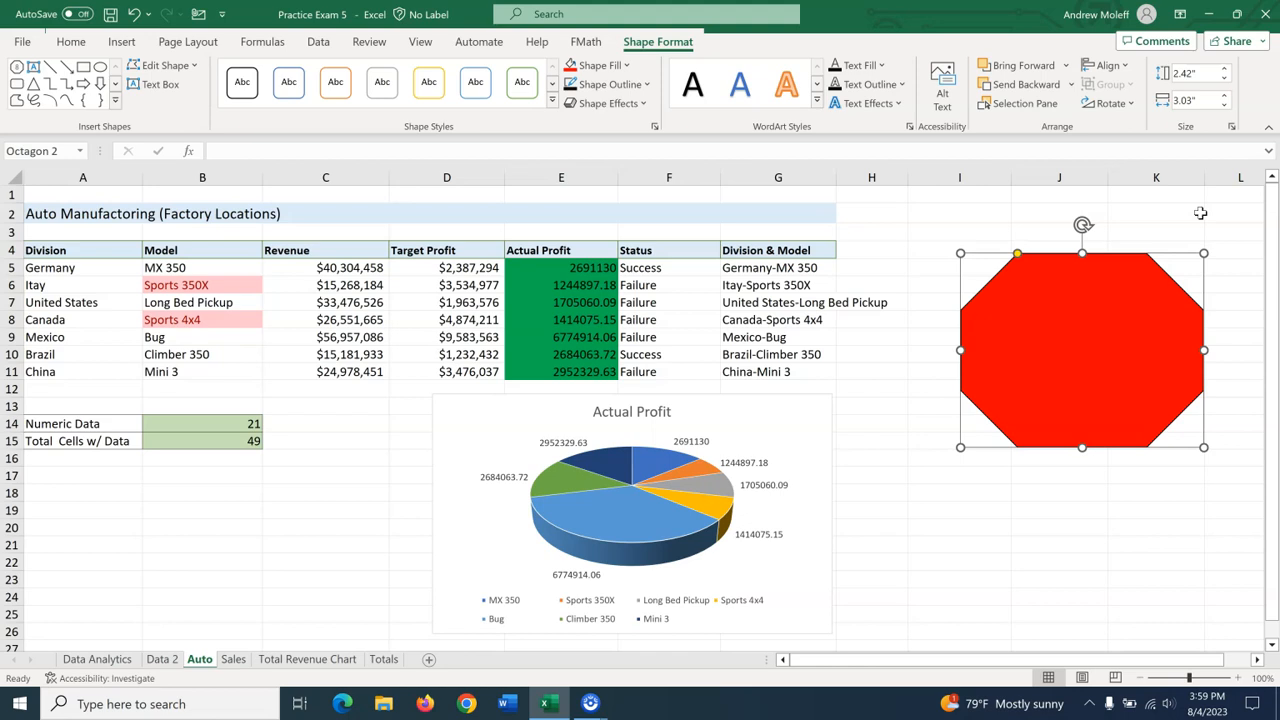
left_click(915, 232)
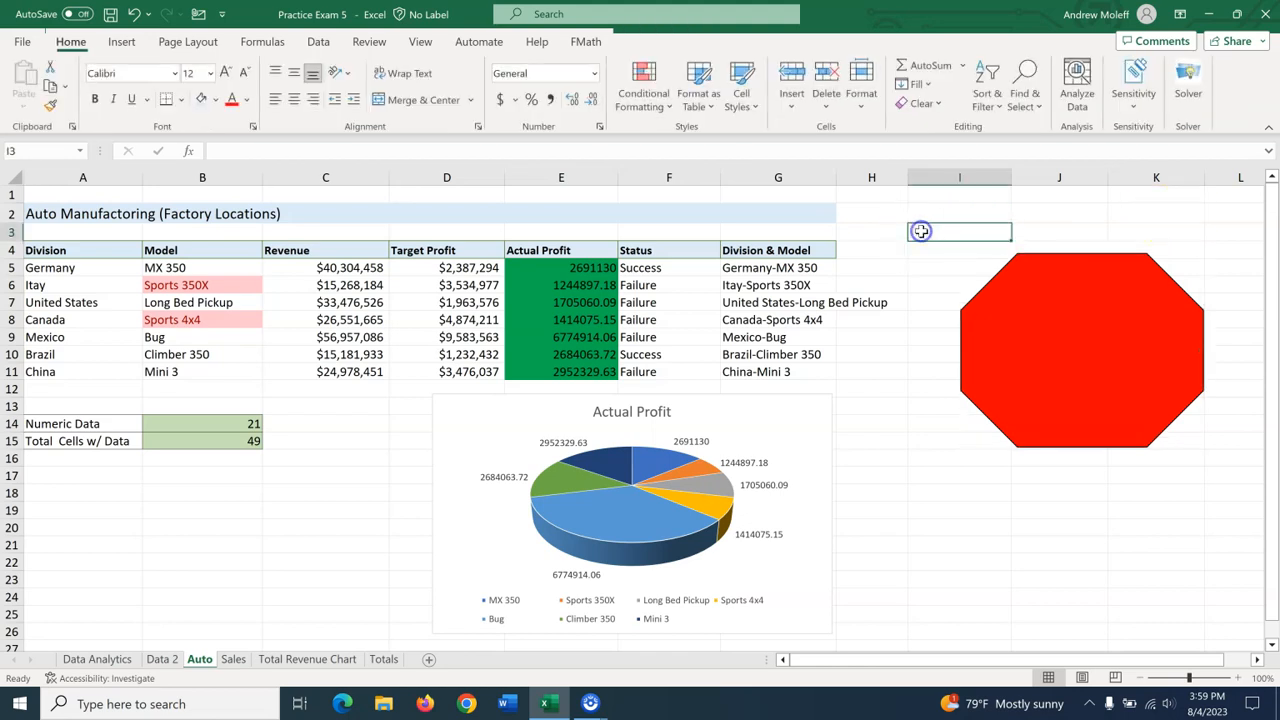
Step: Run the Compatibility Checker on the workbook and enable checking compatibility when saving it
left_click(24, 42)
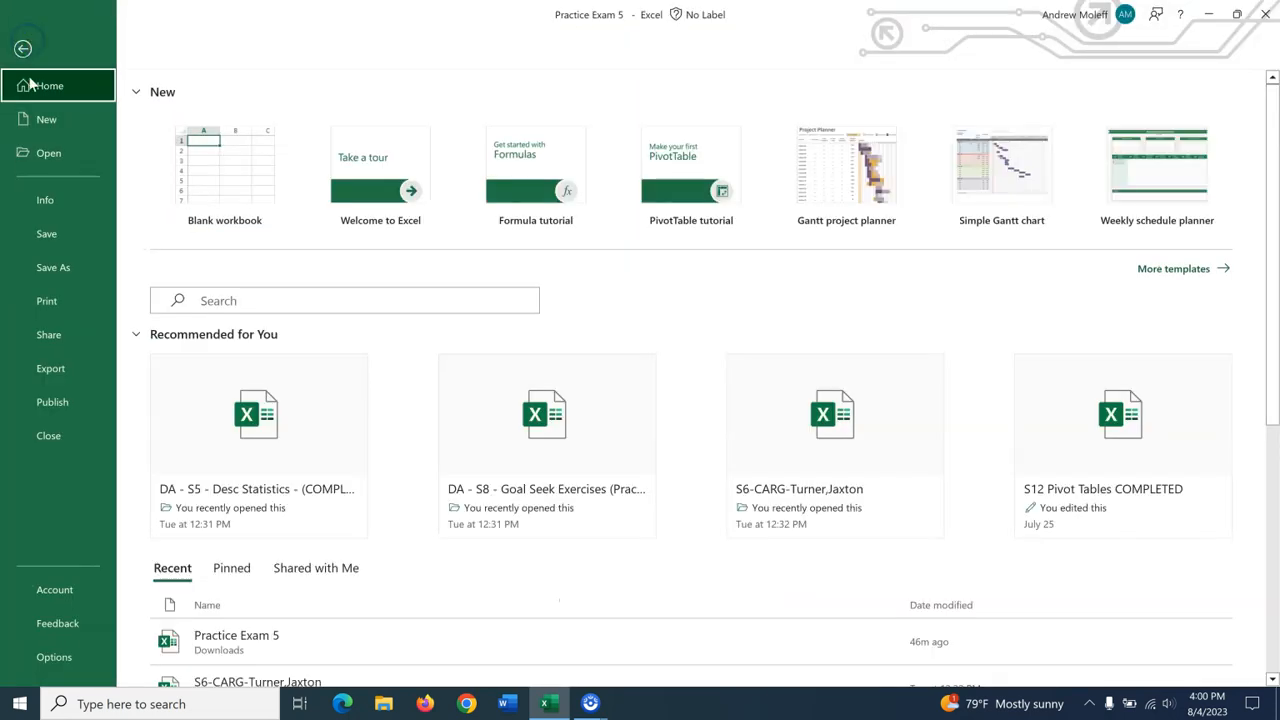
left_click(47, 201)
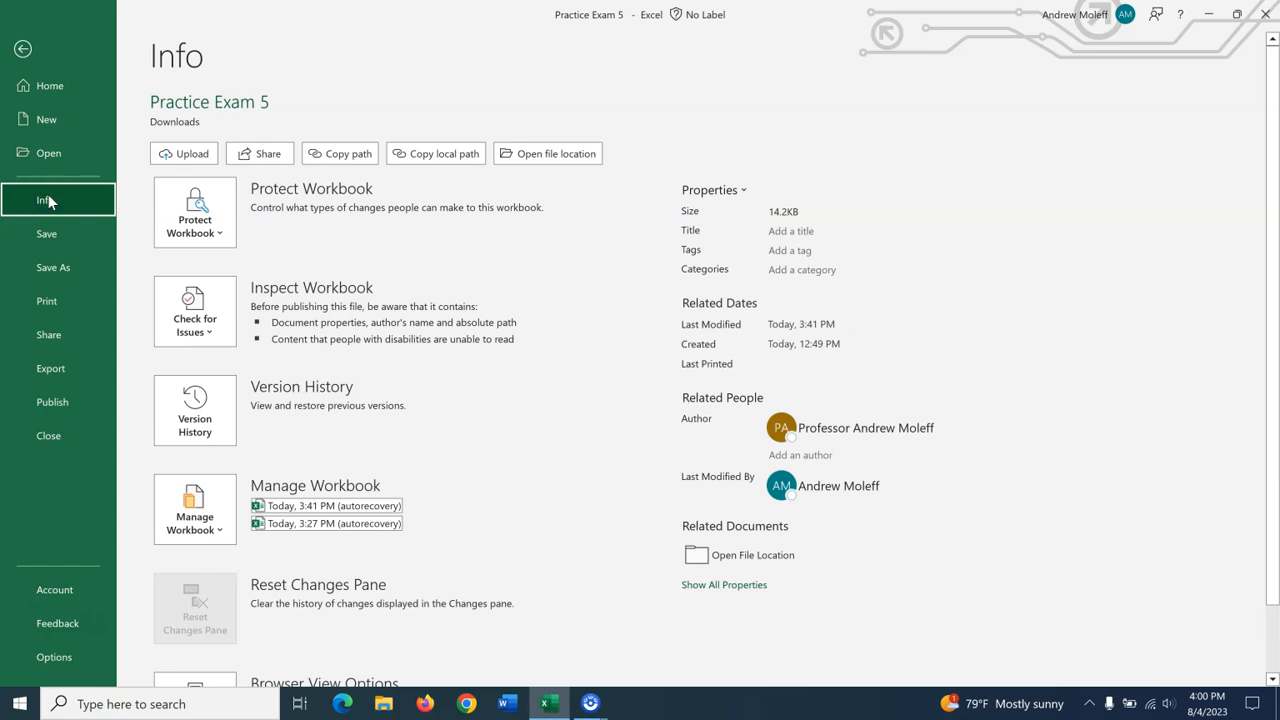
left_click(211, 345)
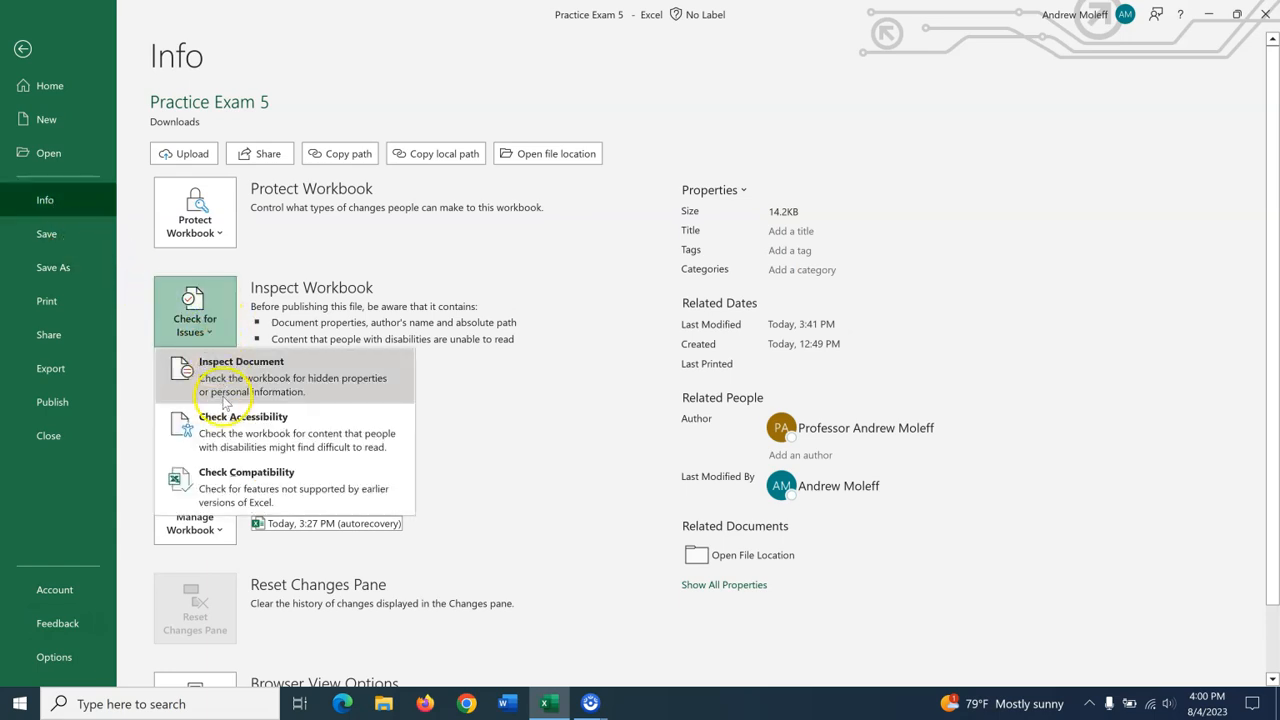
left_click(231, 481)
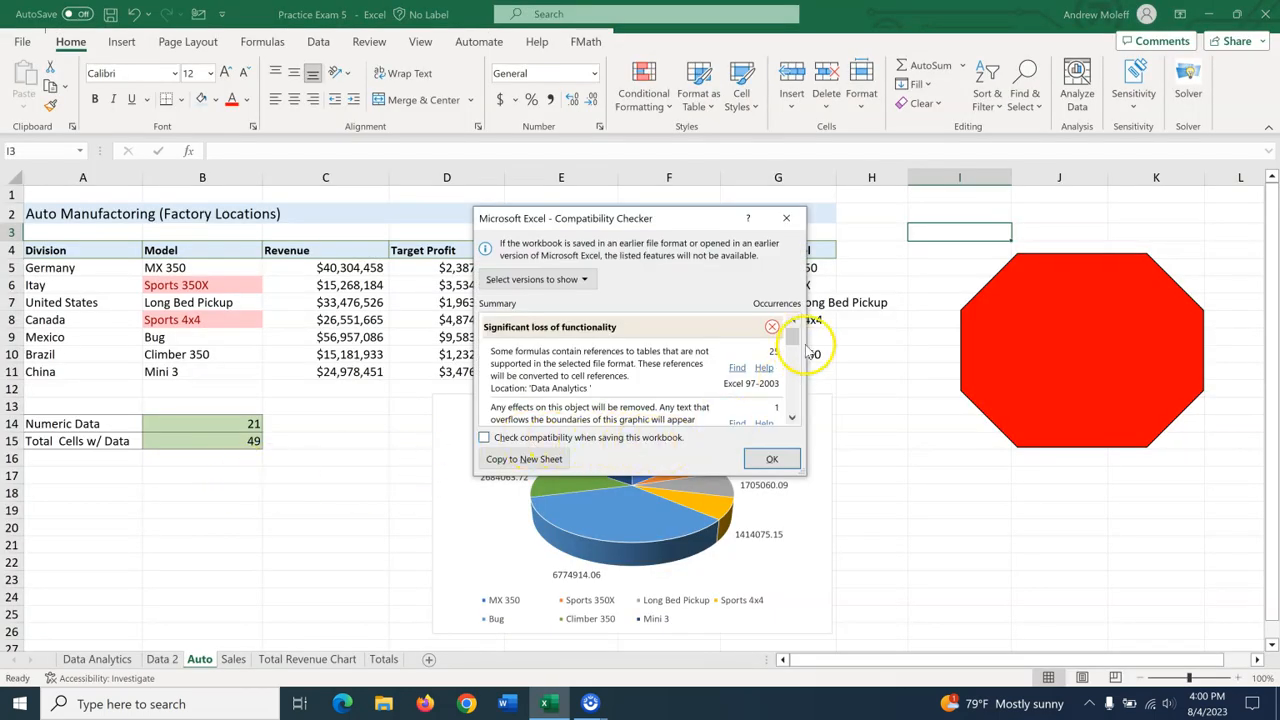
left_click_drag(792, 337, 788, 310)
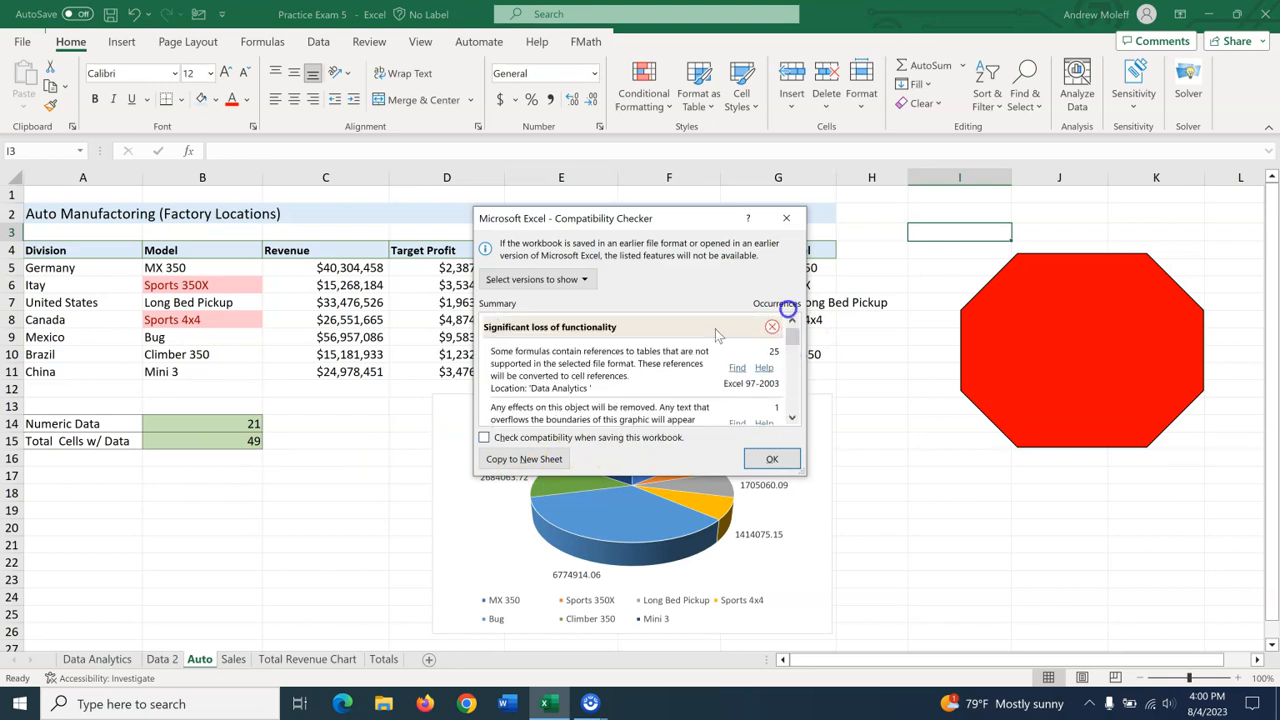
left_click(484, 438)
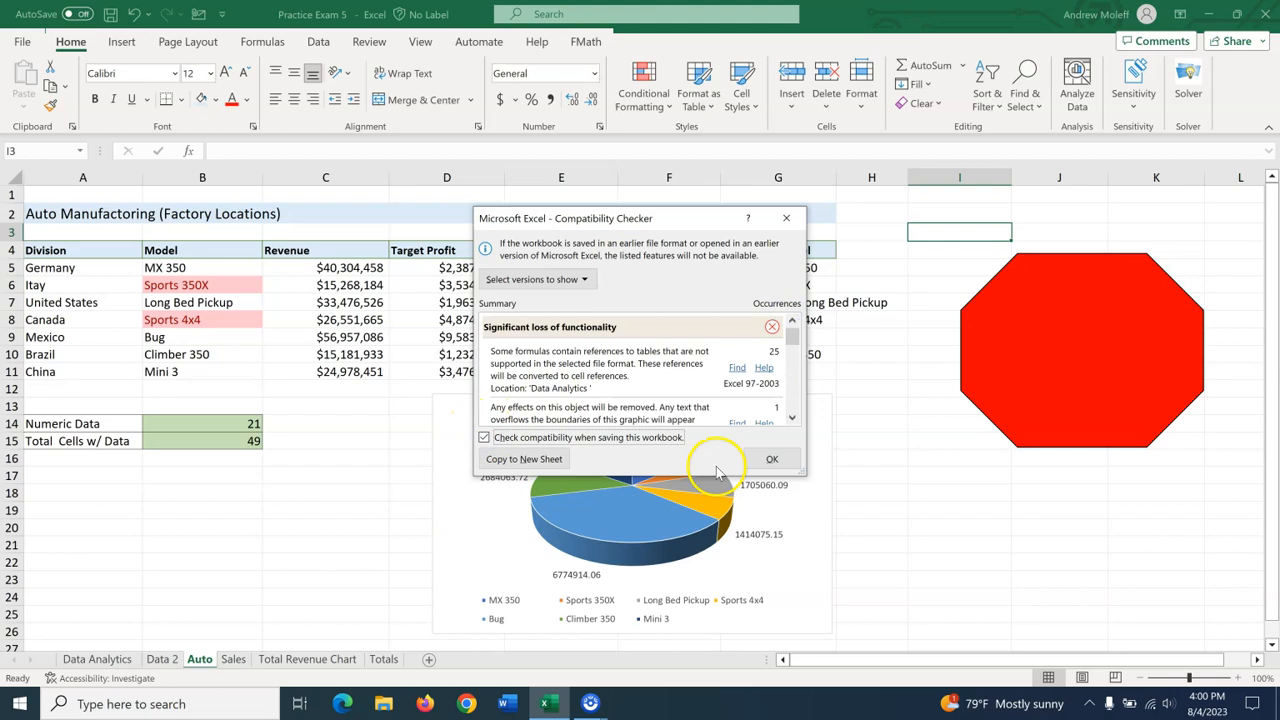
left_click(770, 460)
left_click(382, 491)
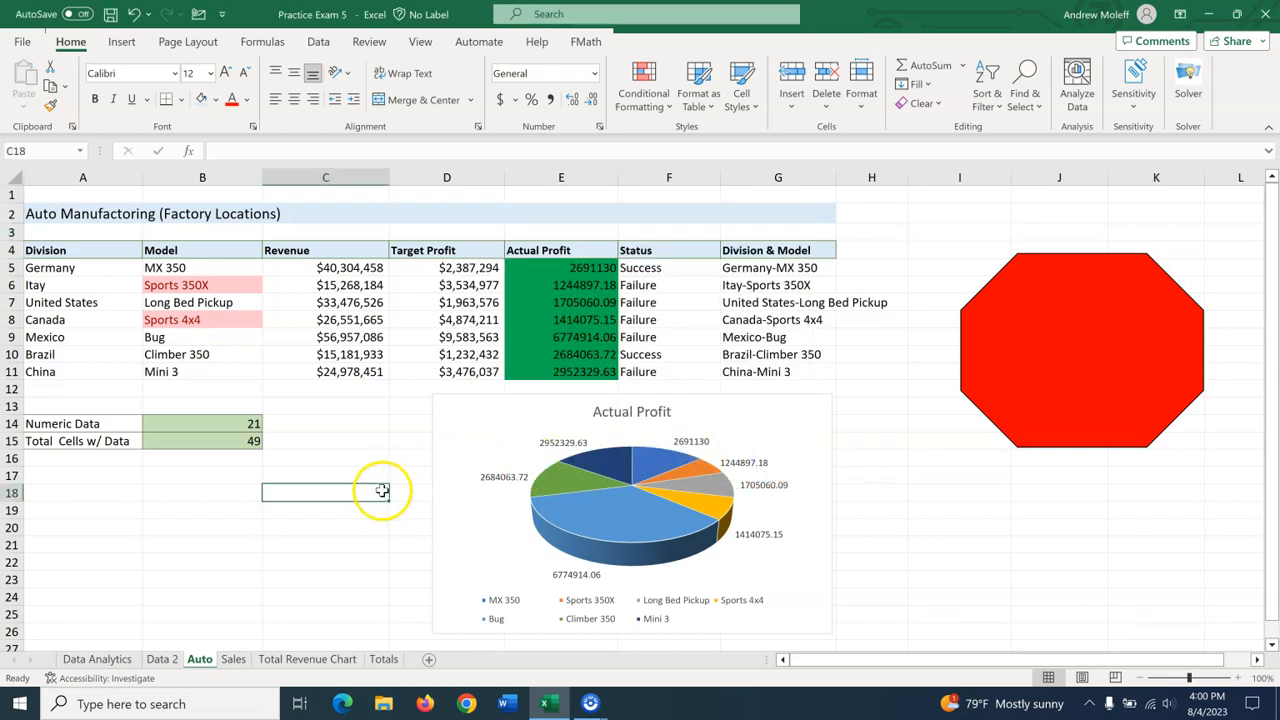